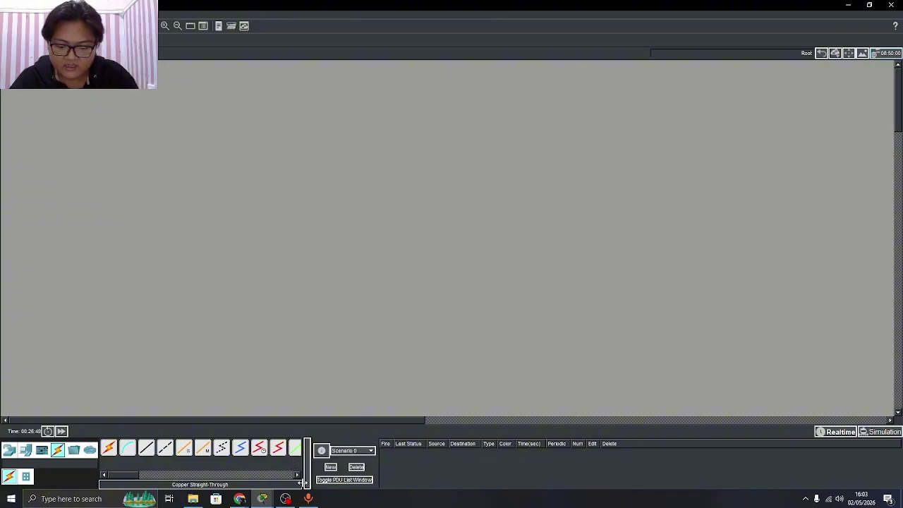
Place a 2911 router in the lower area of the empty workspace
{"action": "left_click", "coordinate": [9, 450]}
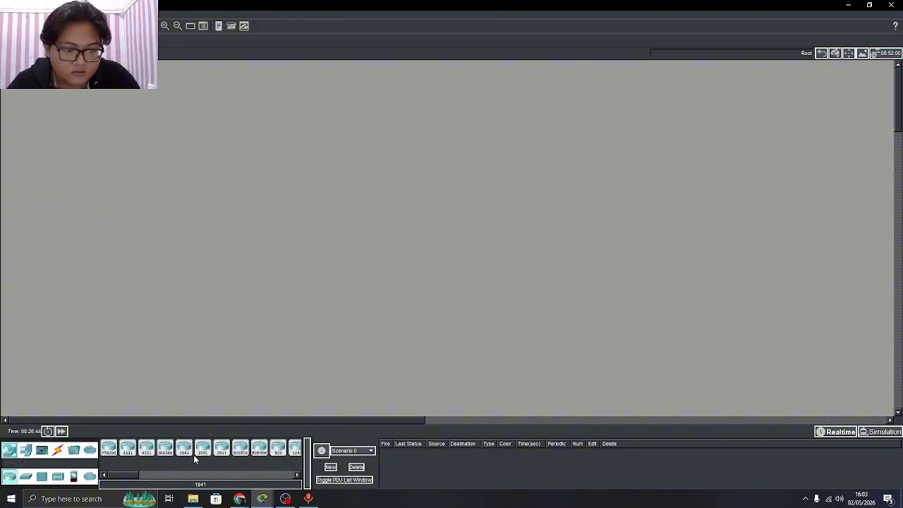
{"action": "left_click_drag", "start_coordinate": [222, 449], "coordinate": [168, 340]}
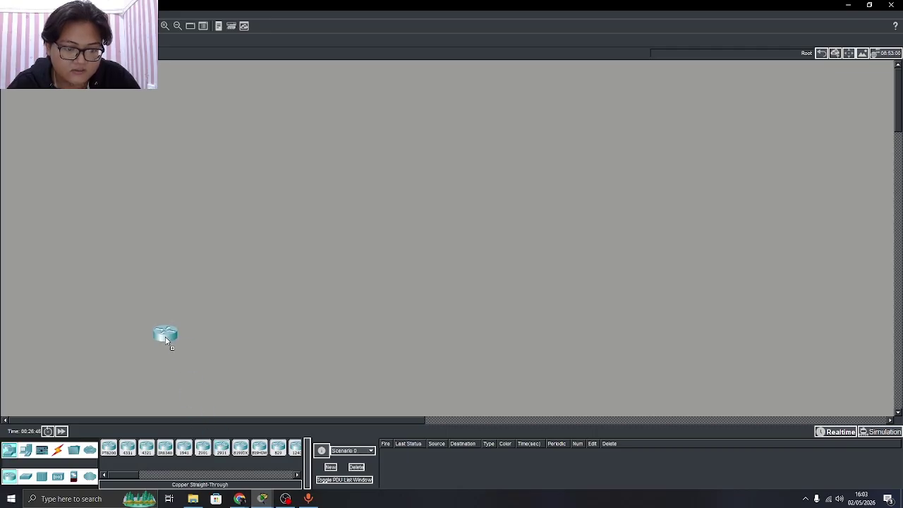
{"action": "left_click", "coordinate": [166, 340]}
Place two 2960 switches on either side of the router and arrange the router slightly below and between them
{"action": "left_click", "coordinate": [26, 477]}
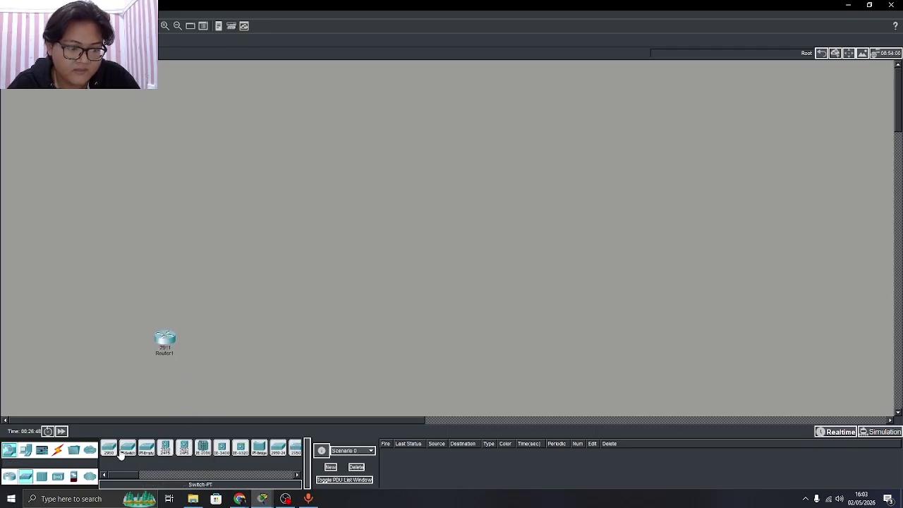
{"action": "left_click", "coordinate": [109, 449]}
{"action": "left_click", "coordinate": [119, 331]}
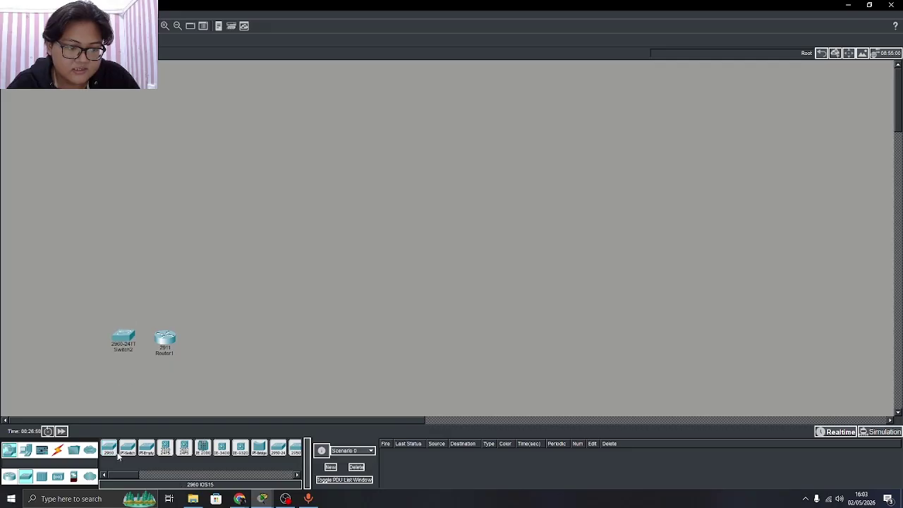
{"action": "left_click", "coordinate": [109, 449]}
{"action": "left_click", "coordinate": [199, 342]}
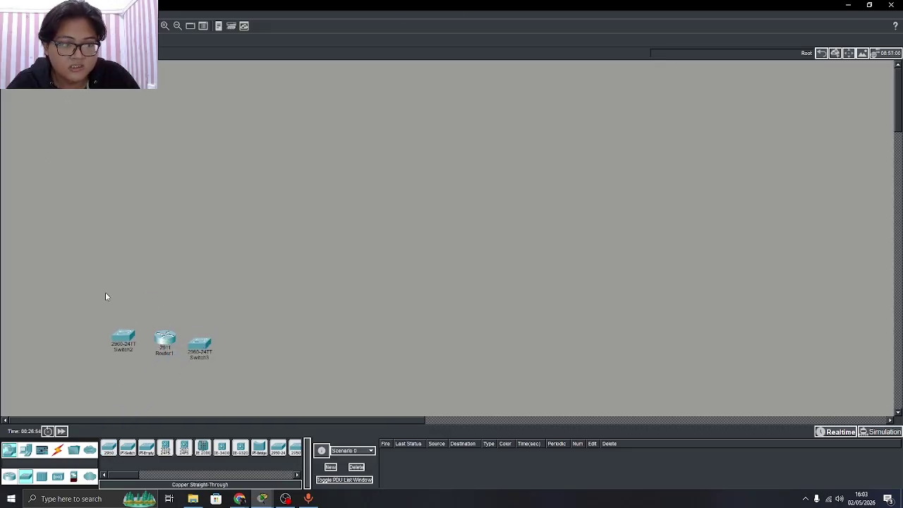
{"action": "left_click_drag", "start_coordinate": [162, 361], "coordinate": [195, 337]}
Place two PCs side by side above the left switch
{"action": "left_click", "coordinate": [25, 449]}
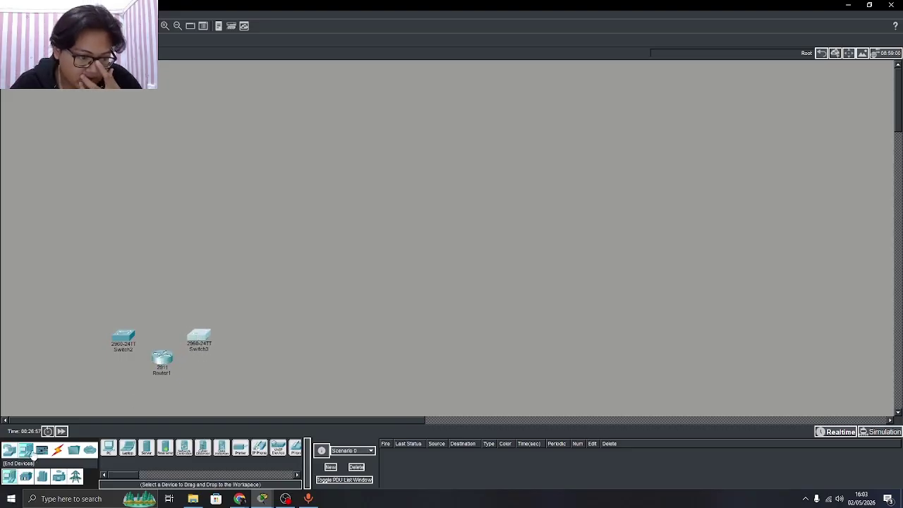
{"action": "left_click", "coordinate": [109, 448]}
{"action": "left_click", "coordinate": [122, 199]}
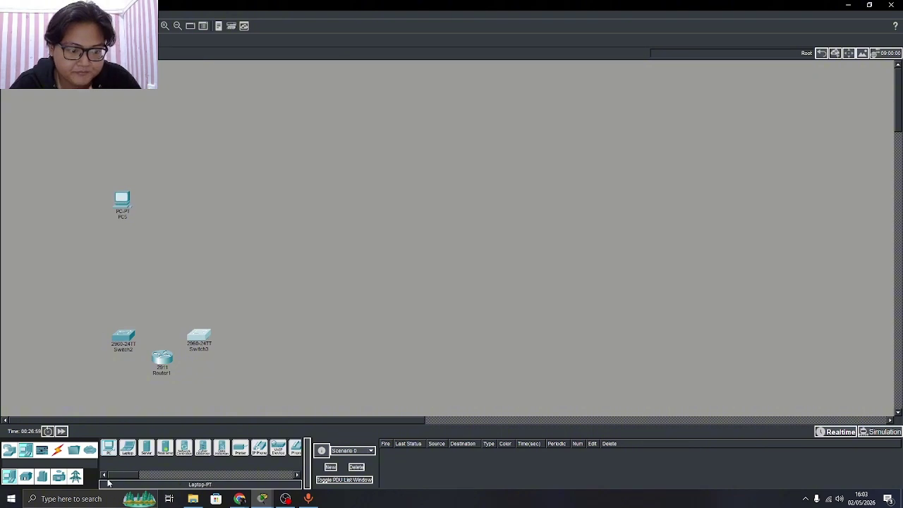
{"action": "left_click", "coordinate": [109, 447]}
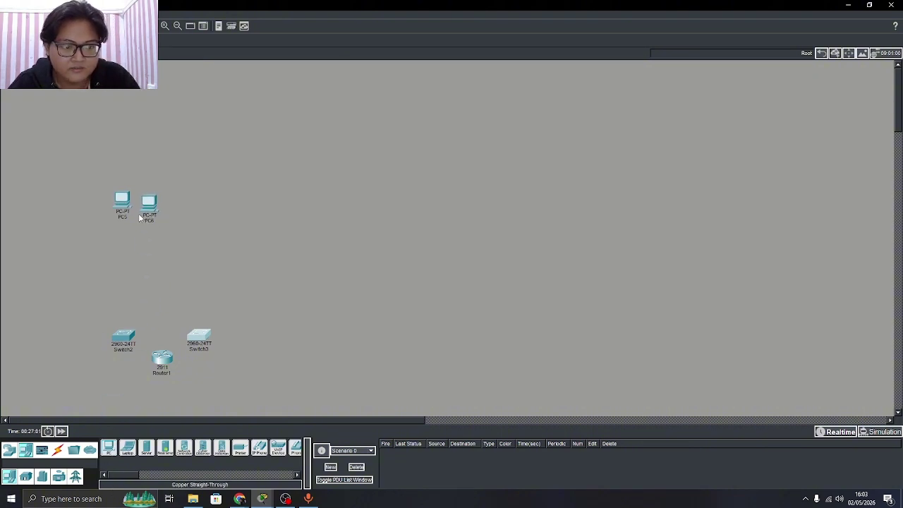
Rename the two PCs above the left switch CS-1 and CS-2
{"action": "left_click", "coordinate": [123, 216]}
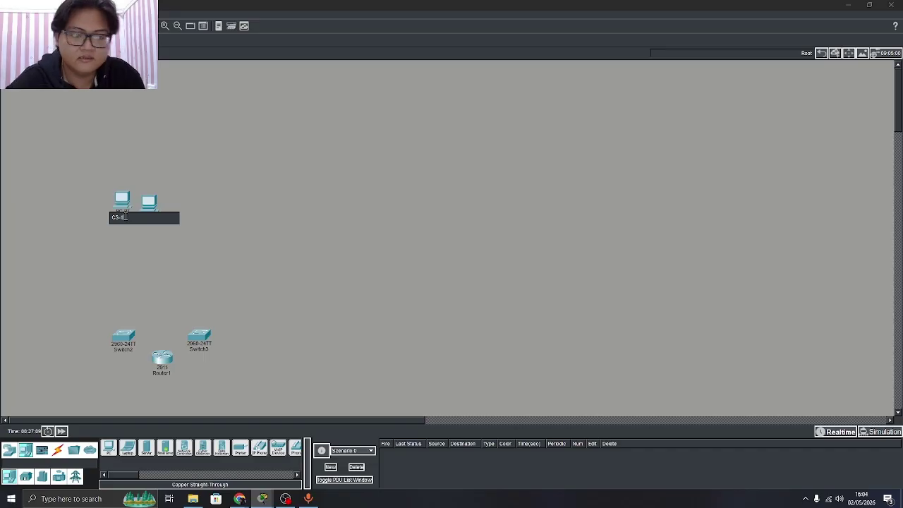
{"action": "left_click", "coordinate": [149, 204]}
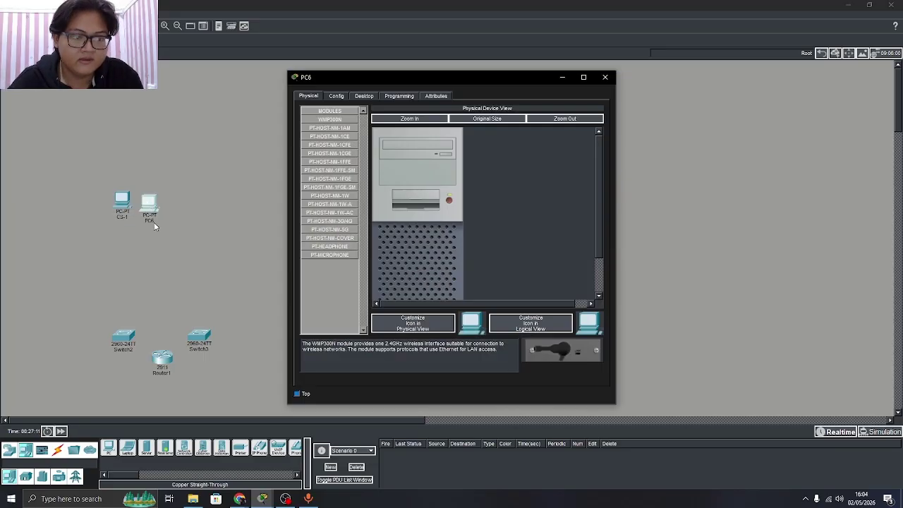
{"action": "left_click", "coordinate": [154, 222]}
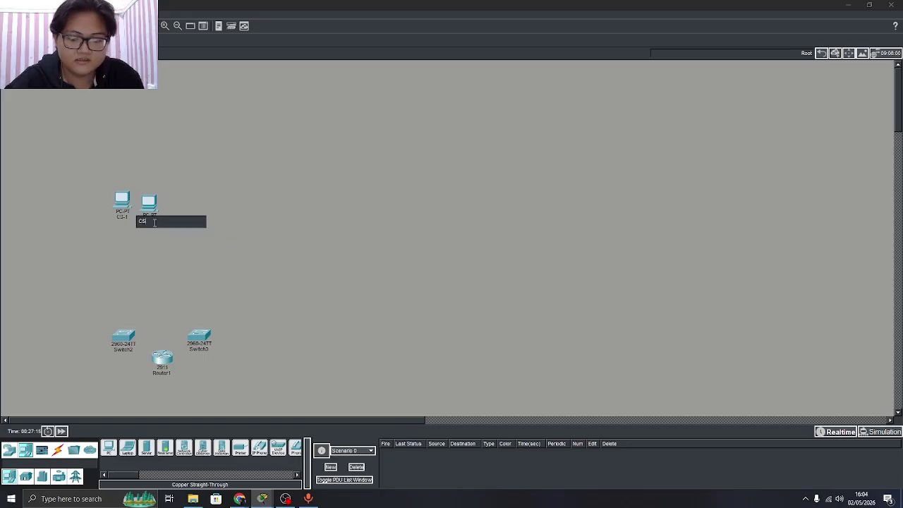
{"action": "key", "text": "Return"}
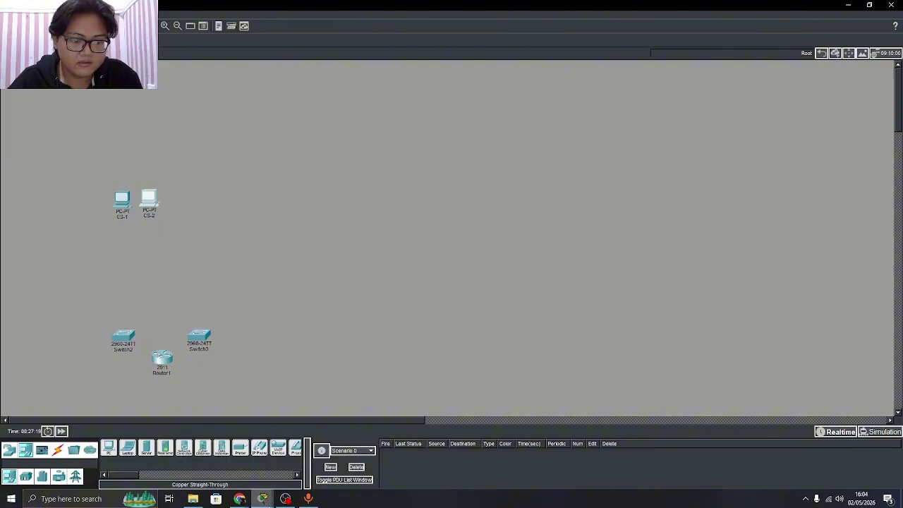
{"action": "mouse_move", "coordinate": [265, 502]}
{"action": "left_click", "coordinate": [389, 425]}
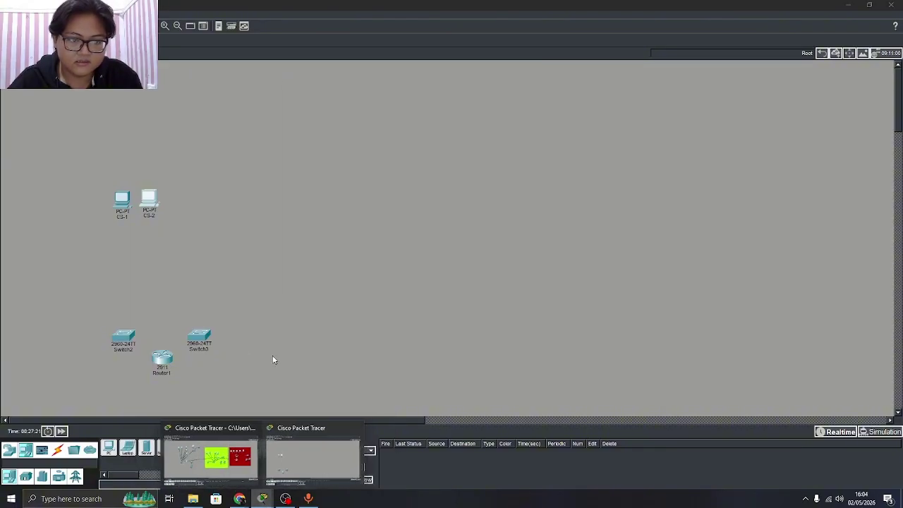
Place three more PCs in a vertical column above the right switch
{"action": "left_click_drag", "start_coordinate": [109, 449], "coordinate": [199, 263]}
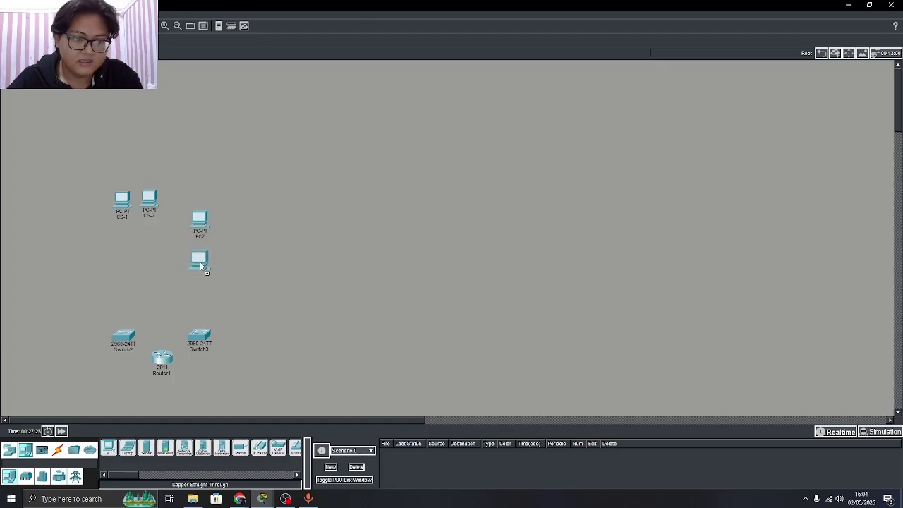
{"action": "left_click_drag", "start_coordinate": [110, 450], "coordinate": [213, 319]}
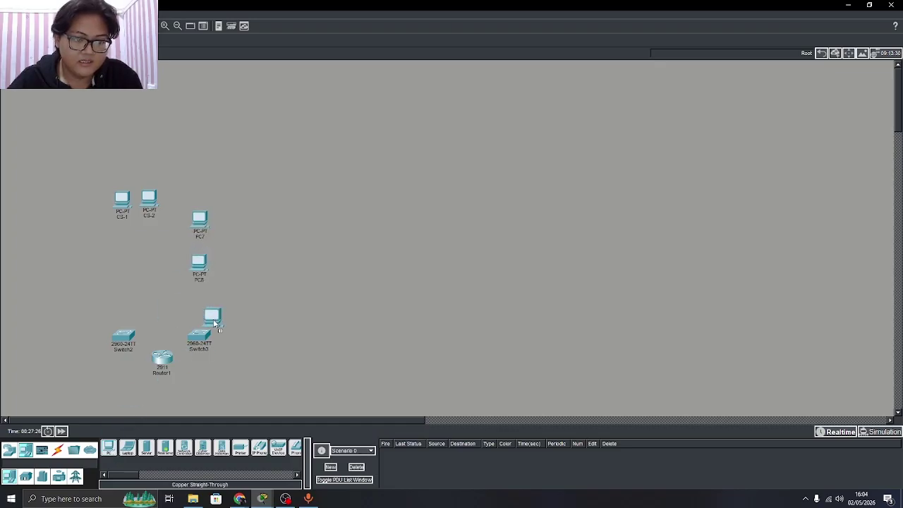
{"action": "left_click_drag", "start_coordinate": [198, 230], "coordinate": [197, 240]}
Rename the upper two PCs in the column above the right switch M1 and M2
{"action": "left_click", "coordinate": [200, 246]}
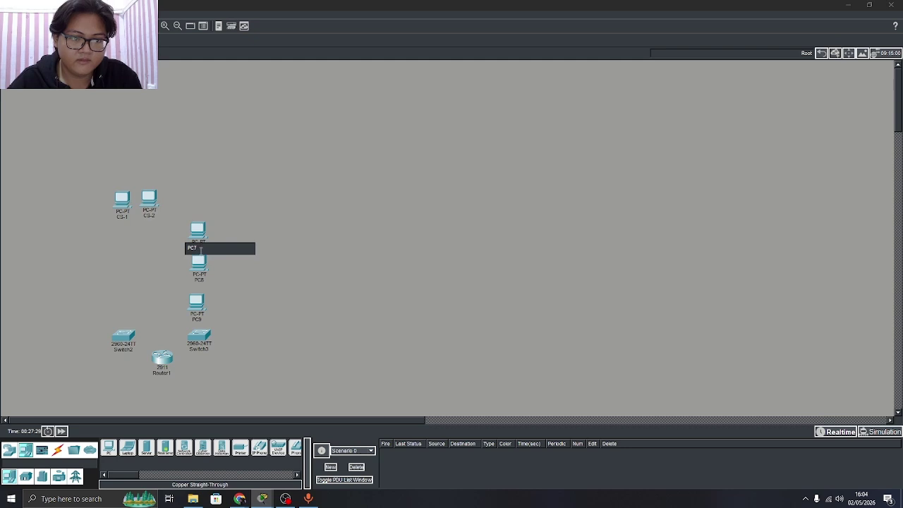
{"action": "double_click", "coordinate": [200, 249]}
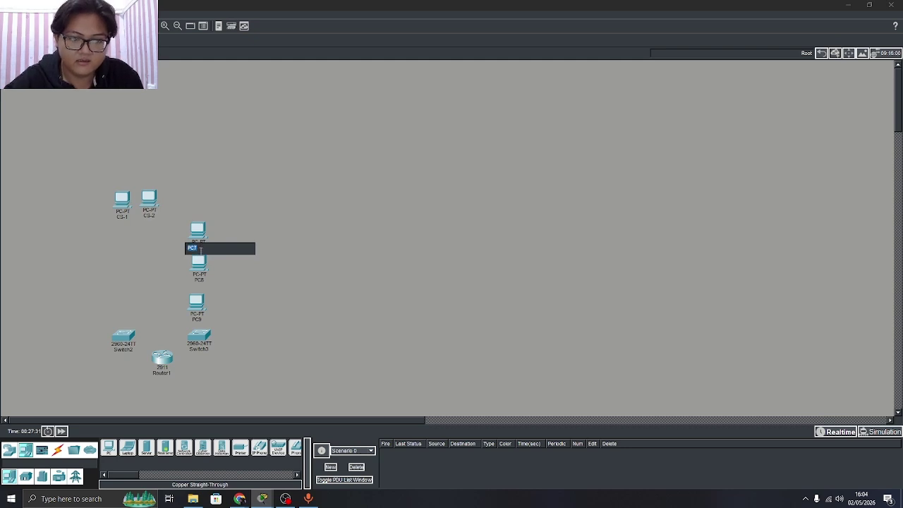
{"action": "type", "text": "M"}
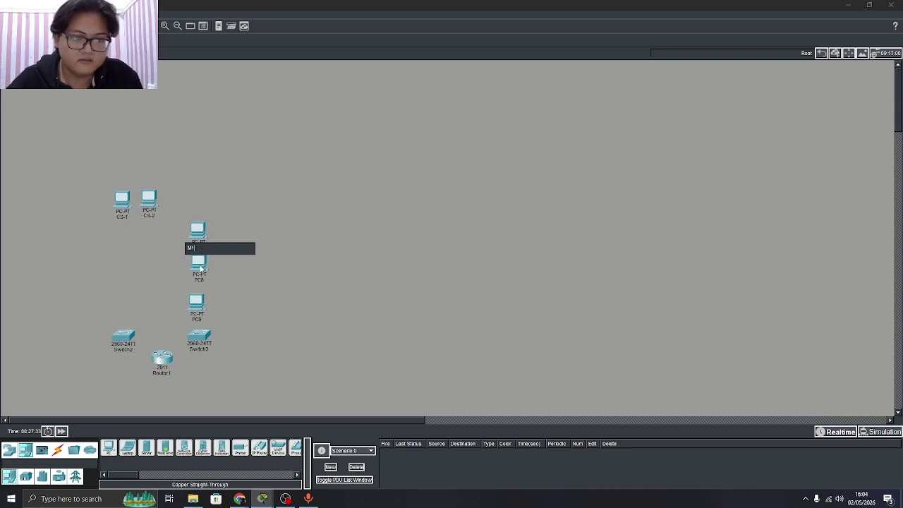
{"action": "type", "text": "1"}
{"action": "key", "text": "Return"}
{"action": "left_click", "coordinate": [202, 280]}
{"action": "double_click", "coordinate": [205, 280]}
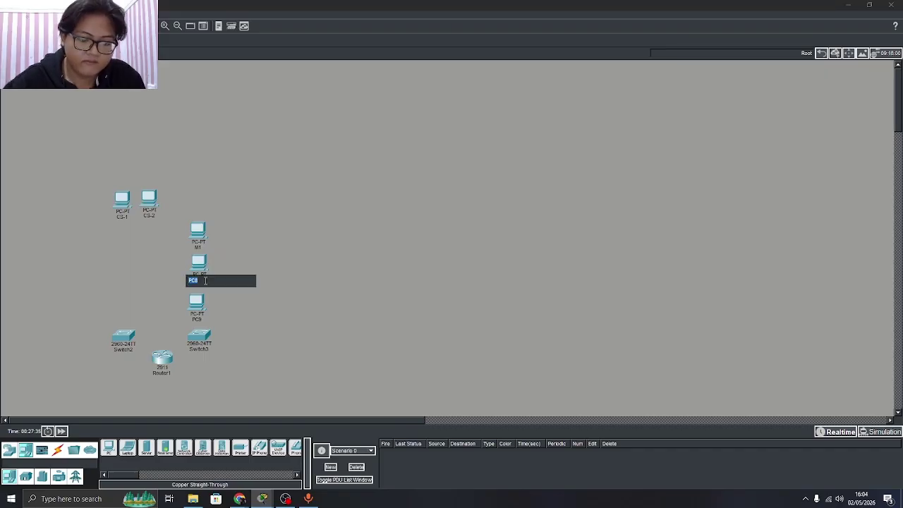
{"action": "type", "text": "M2"}
{"action": "key", "text": "Return"}
Rename the lowest PC in the column M3 and nudge the three M PCs into line
{"action": "left_click", "coordinate": [199, 319]}
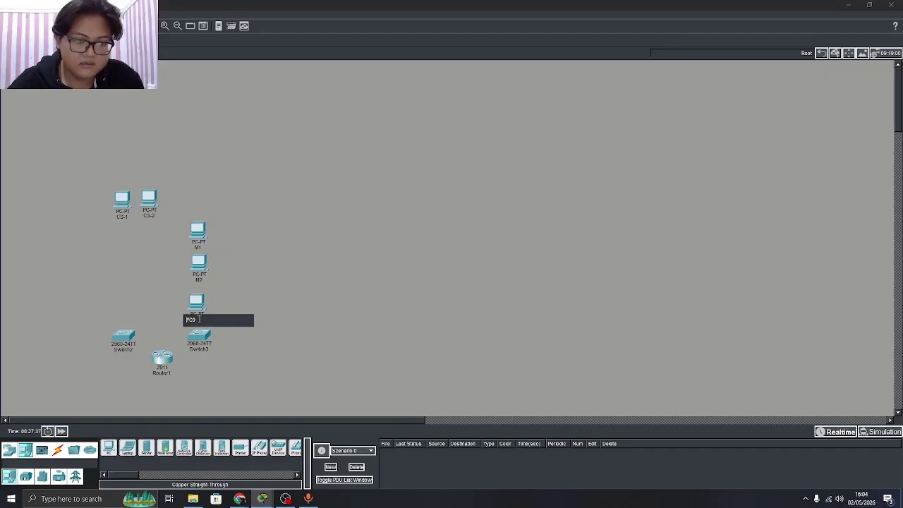
{"action": "double_click", "coordinate": [199, 318]}
{"action": "type", "text": "M"}
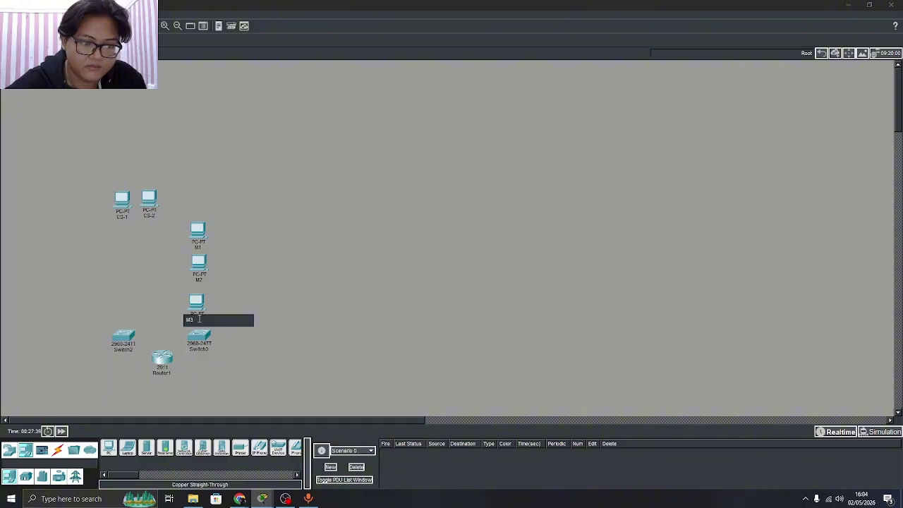
{"action": "type", "text": "3"}
{"action": "key", "text": "Return"}
{"action": "mouse_move", "coordinate": [200, 229]}
{"action": "left_mouse_down"}
{"action": "mouse_move", "coordinate": [198, 211]}
{"action": "mouse_move", "coordinate": [203, 226]}
{"action": "left_mouse_up"}
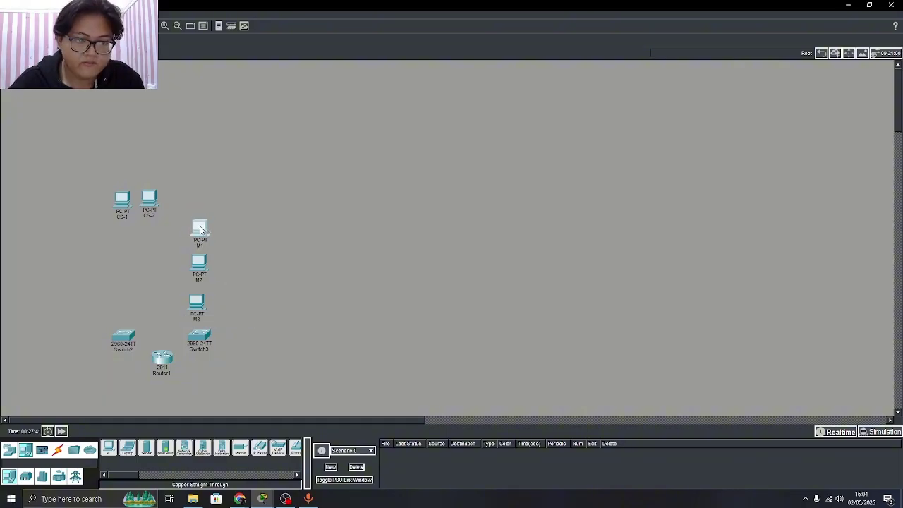
{"action": "left_click_drag", "start_coordinate": [202, 263], "coordinate": [200, 260]}
{"action": "left_click_drag", "start_coordinate": [200, 304], "coordinate": [201, 300]}
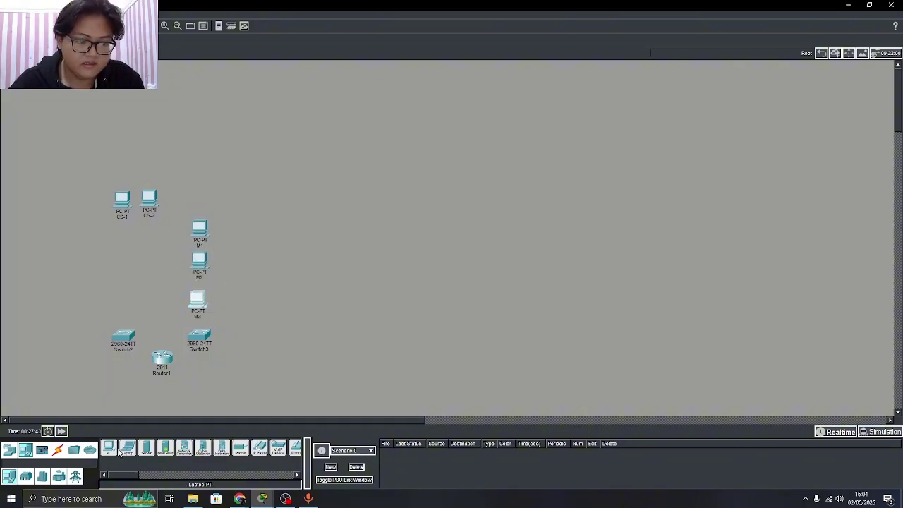
Place two laptops beside M1 and an AccessPoint-PT above them, arranging the laptops just below the access point
{"action": "left_click_drag", "start_coordinate": [129, 453], "coordinate": [235, 198]}
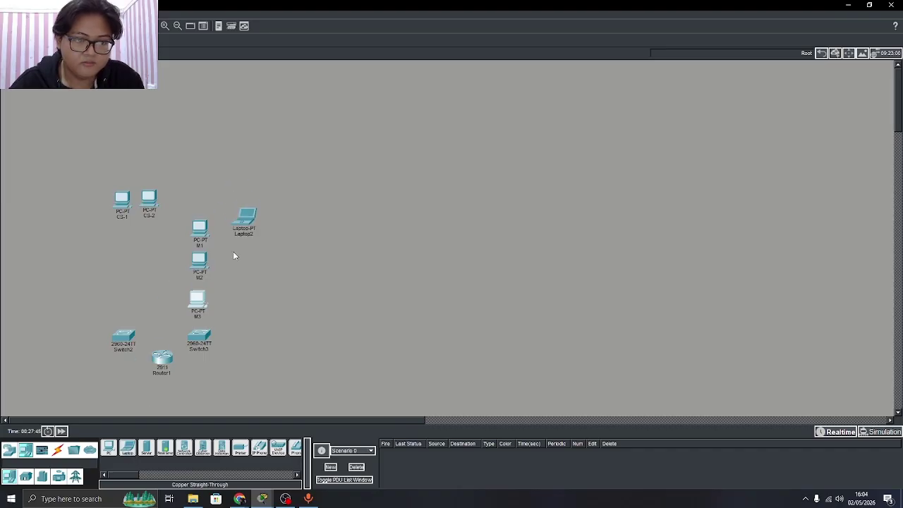
{"action": "left_click_drag", "start_coordinate": [128, 450], "coordinate": [275, 232]}
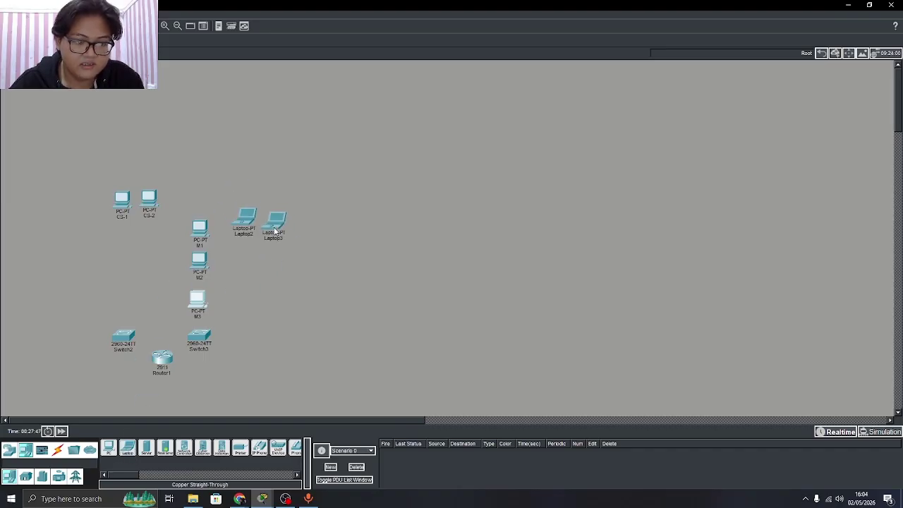
{"action": "left_click", "coordinate": [9, 452]}
{"action": "left_click", "coordinate": [59, 476]}
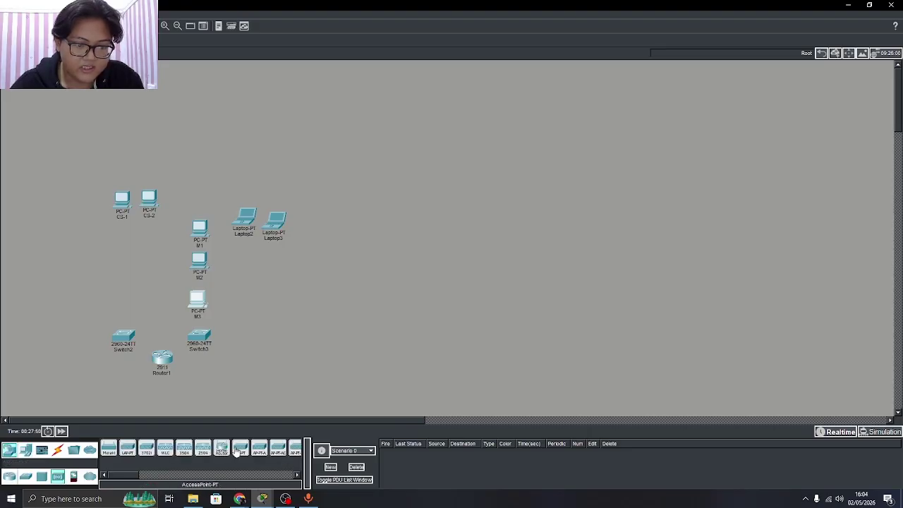
{"action": "left_click_drag", "start_coordinate": [236, 451], "coordinate": [229, 185]}
{"action": "left_click_drag", "start_coordinate": [246, 227], "coordinate": [284, 215]}
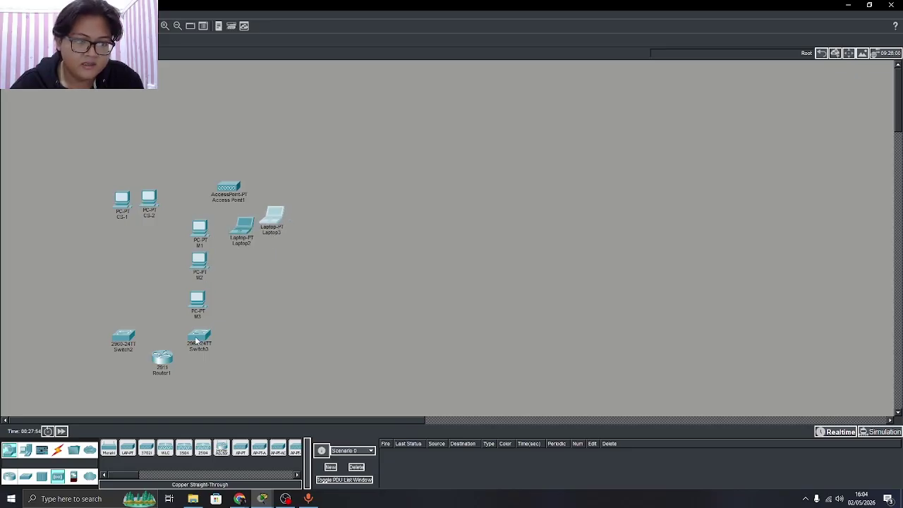
Place a Server-PT below the right switch and shift that switch slightly to line up above it
{"action": "left_click", "coordinate": [24, 451]}
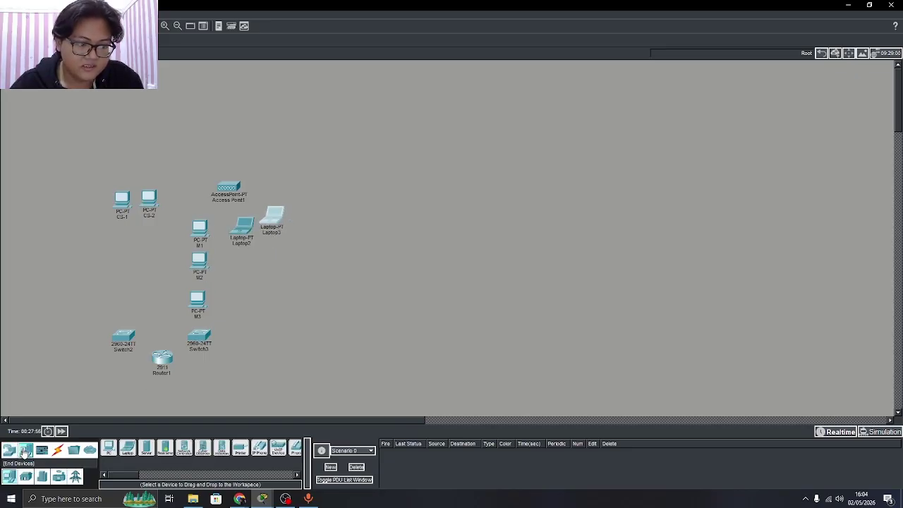
{"action": "left_click_drag", "start_coordinate": [146, 449], "coordinate": [206, 385]}
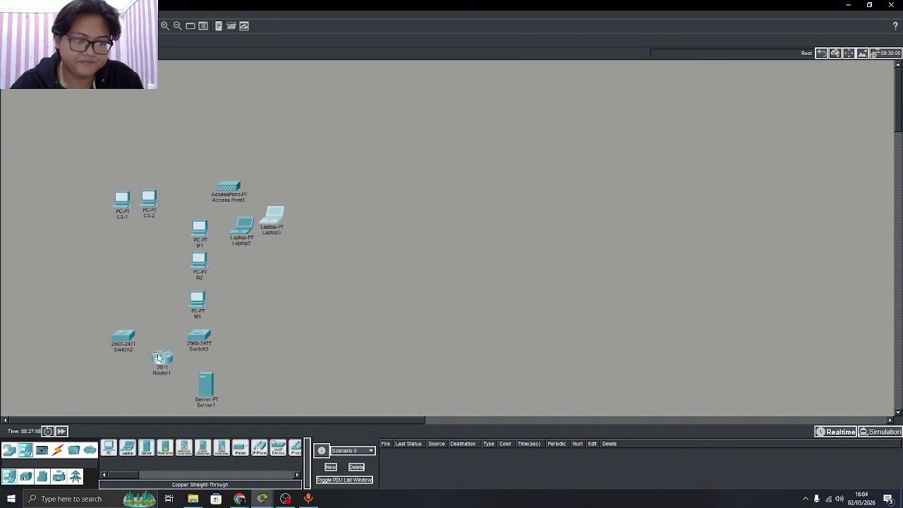
{"action": "left_click_drag", "start_coordinate": [200, 339], "coordinate": [207, 340]}
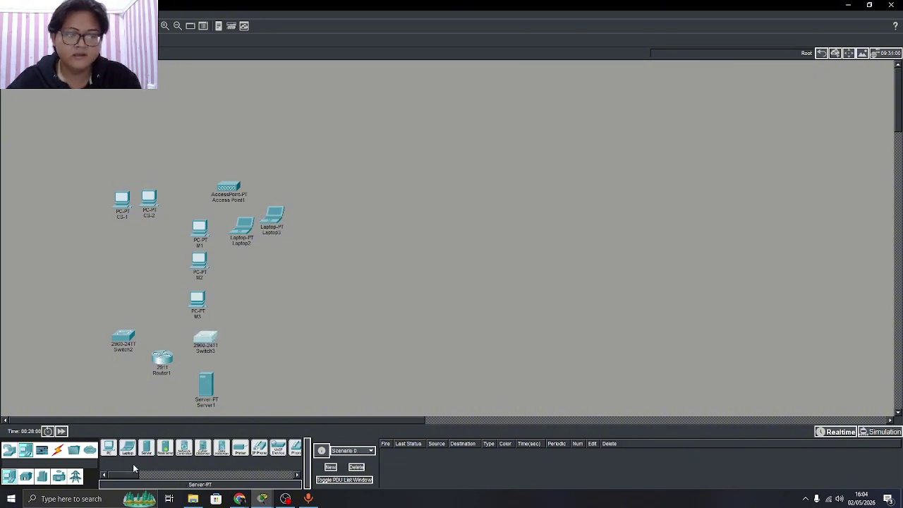
Connect FastEthernet0/1 of Switch2 to FastEthernet0 of CS-1 with a copper straight-through cable
{"action": "left_click", "coordinate": [58, 450]}
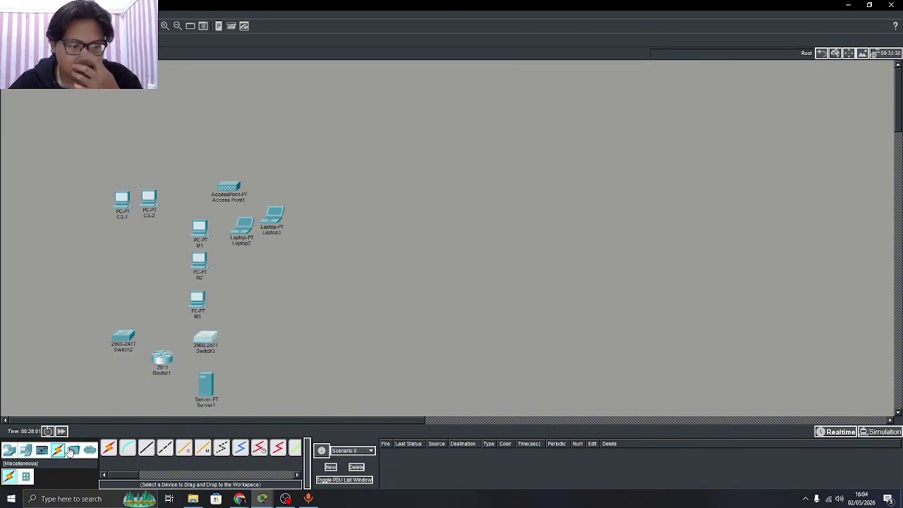
{"action": "left_click", "coordinate": [146, 449]}
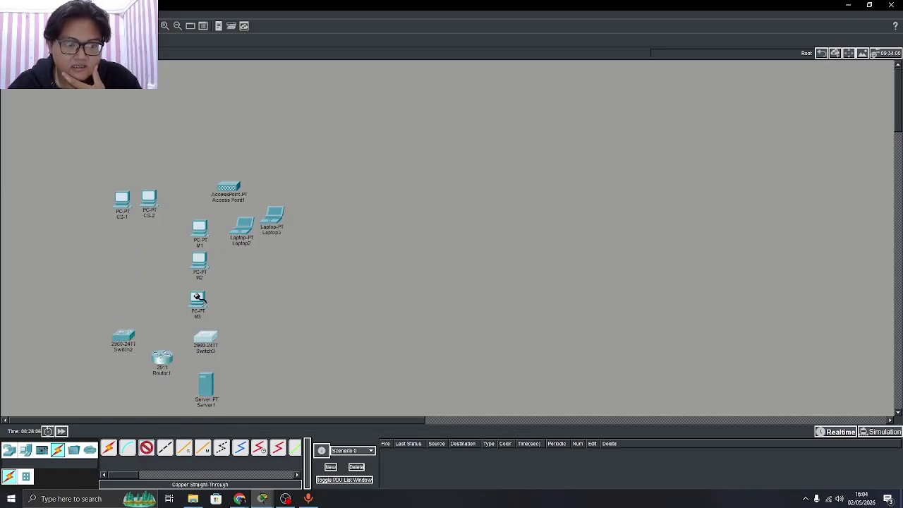
{"action": "left_click", "coordinate": [126, 338]}
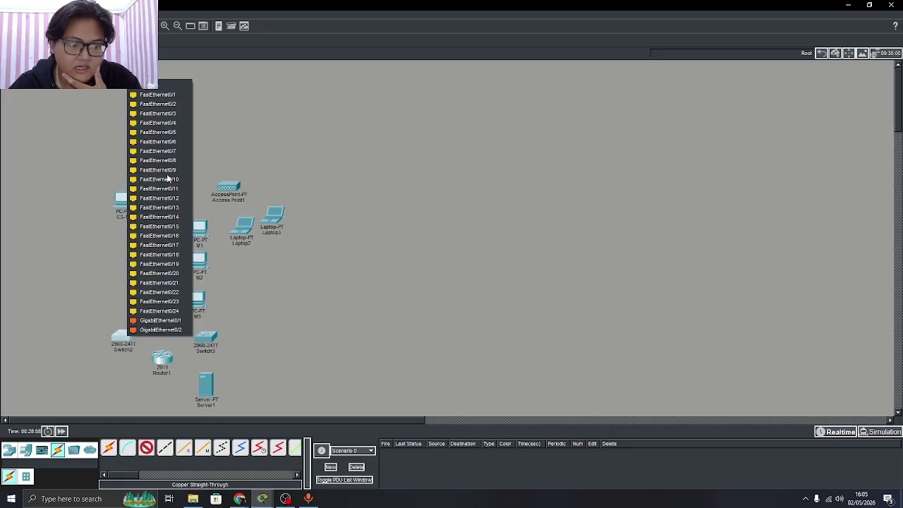
{"action": "left_click", "coordinate": [138, 95]}
{"action": "left_click", "coordinate": [123, 198]}
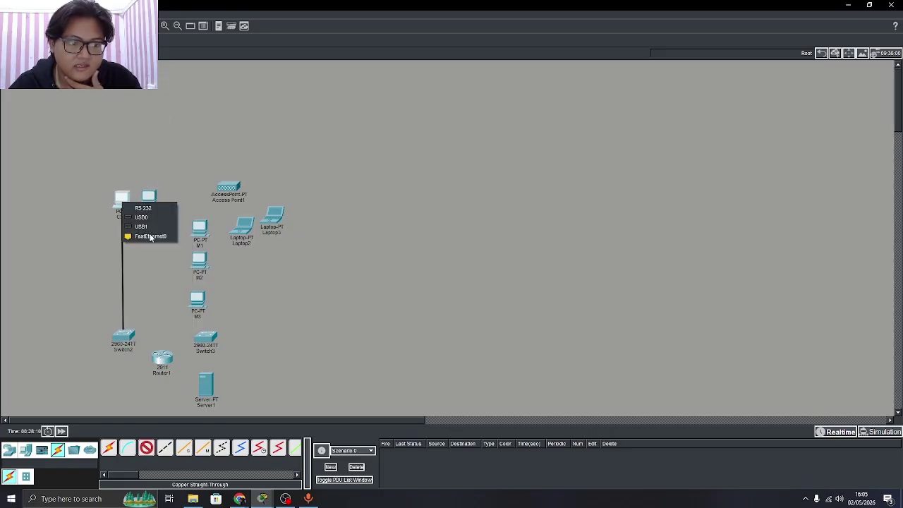
{"action": "left_click", "coordinate": [149, 236]}
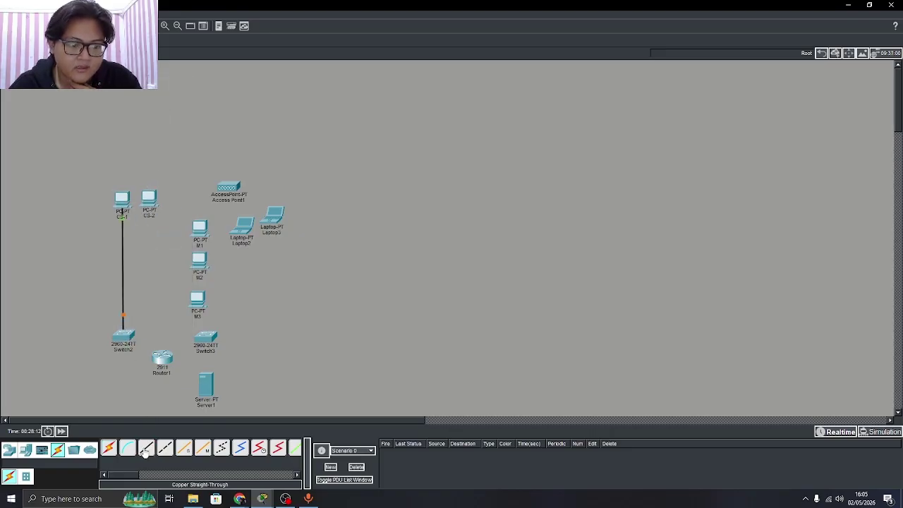
Connect FastEthernet0/2 of Switch2 to FastEthernet0 of CS-2 with a copper straight-through cable
{"action": "left_click", "coordinate": [145, 449]}
{"action": "left_click", "coordinate": [124, 338]}
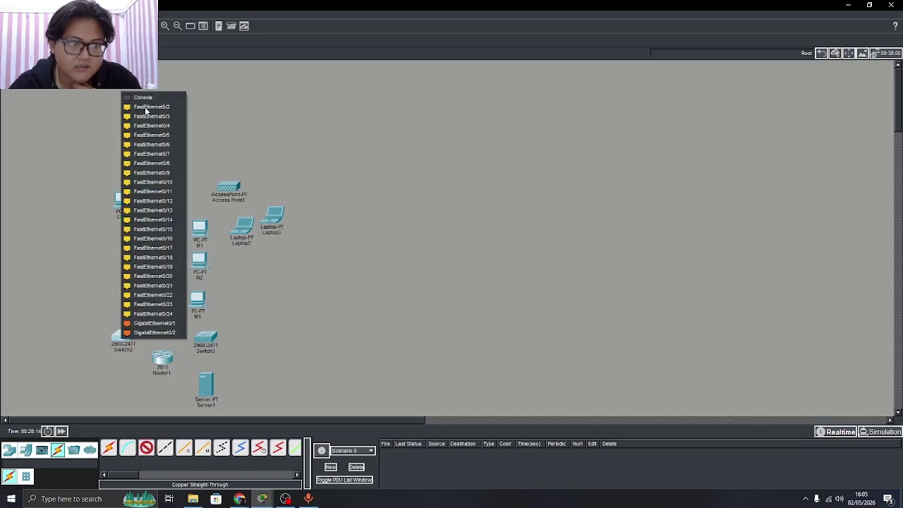
{"action": "left_click", "coordinate": [146, 107]}
{"action": "left_click", "coordinate": [148, 199]}
{"action": "left_click", "coordinate": [174, 235]}
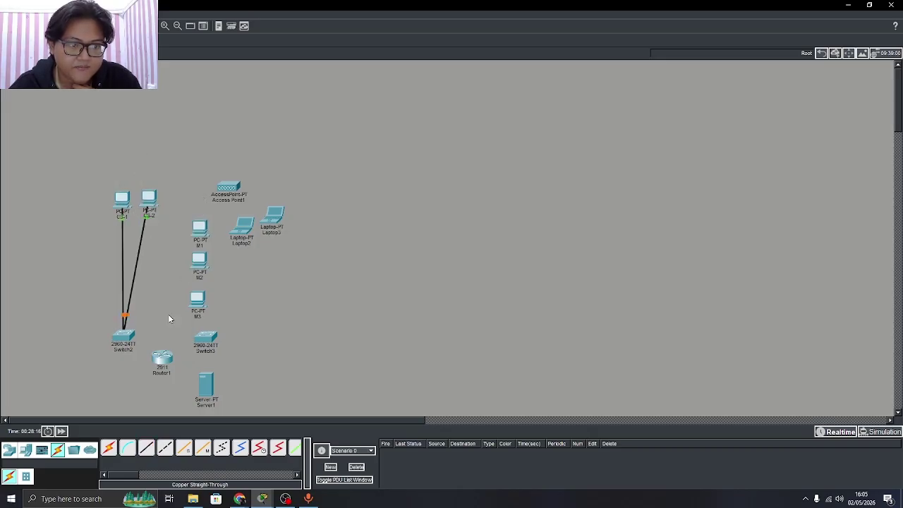
Connect FastEthernet0/3 of Switch2 to FastEthernet0 of M1 with a copper straight-through cable
{"action": "left_click", "coordinate": [146, 449]}
{"action": "left_click", "coordinate": [124, 337]}
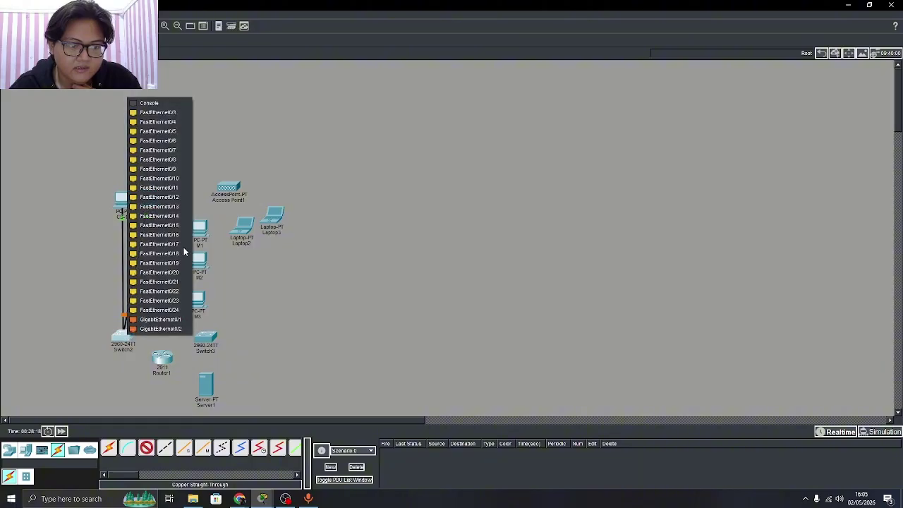
{"action": "left_click", "coordinate": [160, 112]}
{"action": "left_click", "coordinate": [201, 228]}
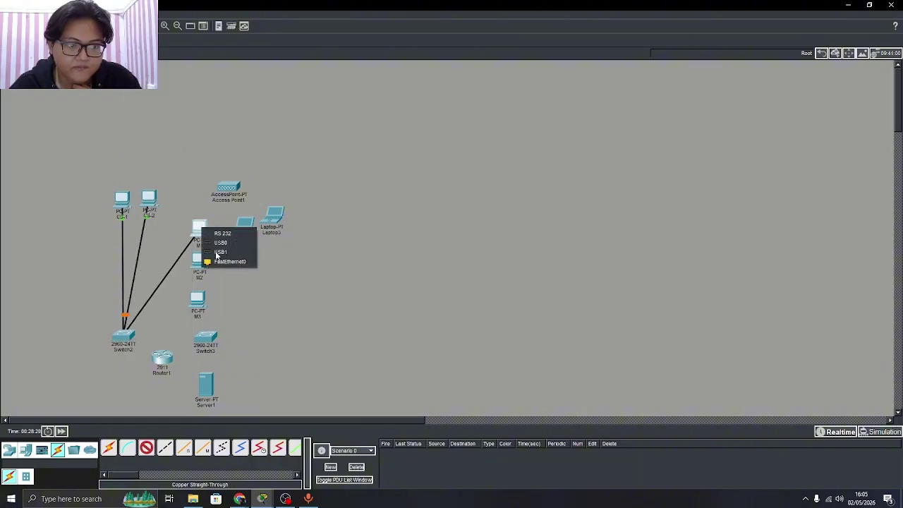
{"action": "left_click", "coordinate": [220, 261]}
Connect FastEthernet0/4 of Switch2 to FastEthernet0 of M2 with a copper straight-through cable
{"action": "left_click", "coordinate": [146, 450]}
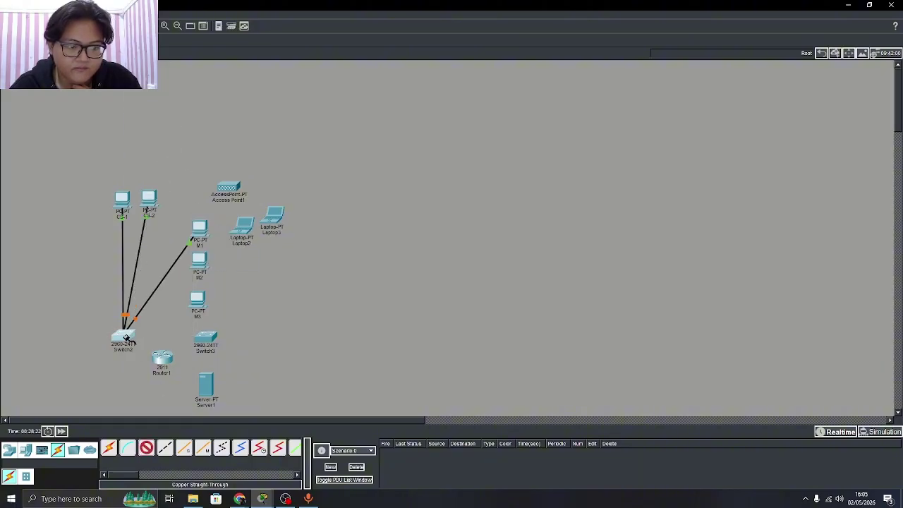
{"action": "left_click", "coordinate": [125, 337]}
{"action": "left_click", "coordinate": [171, 126]}
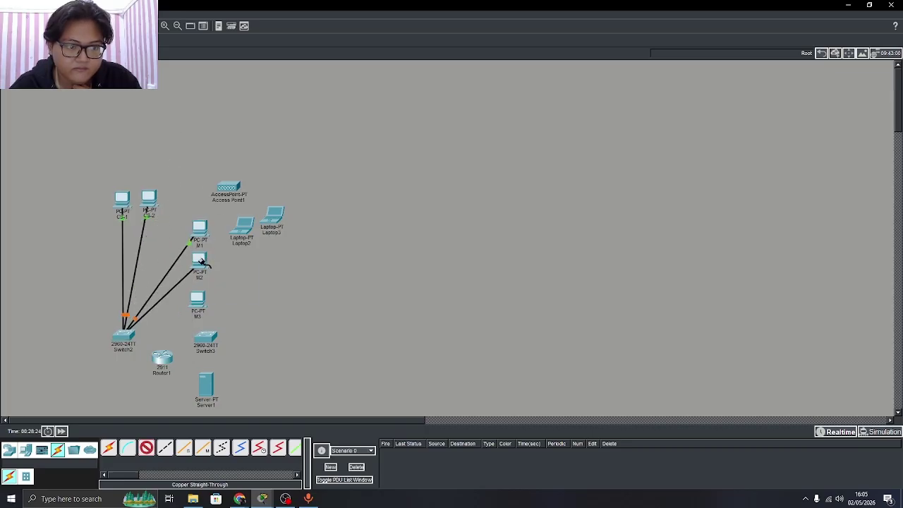
{"action": "left_click", "coordinate": [200, 261]}
{"action": "left_click", "coordinate": [221, 294]}
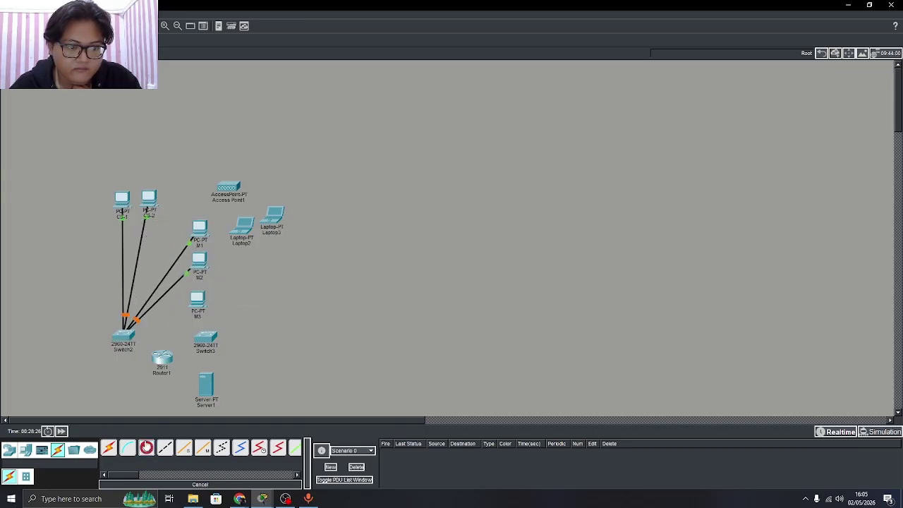
Connect FastEthernet0/5 of Switch2 to FastEthernet0 of M3 with a copper straight-through cable
{"action": "left_click", "coordinate": [146, 447]}
{"action": "left_click", "coordinate": [125, 338]}
{"action": "left_click", "coordinate": [173, 131]}
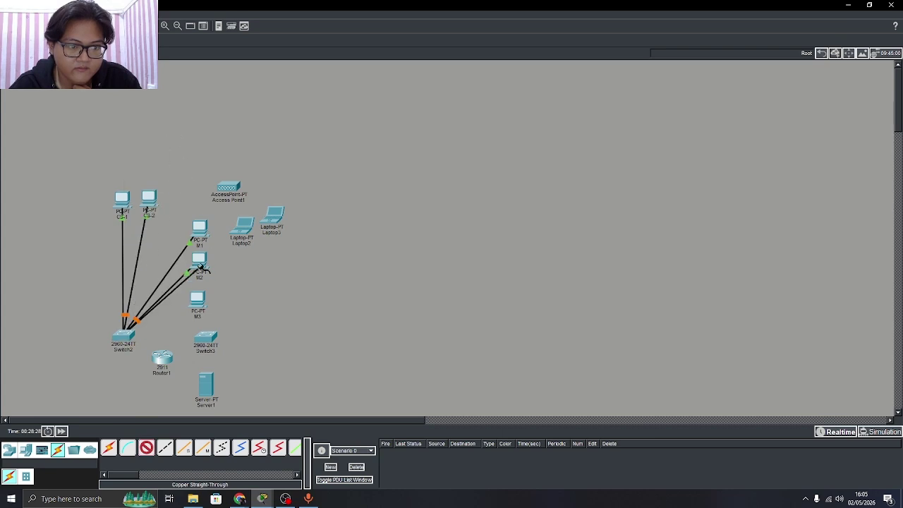
{"action": "left_click", "coordinate": [198, 300]}
{"action": "left_click", "coordinate": [221, 335]}
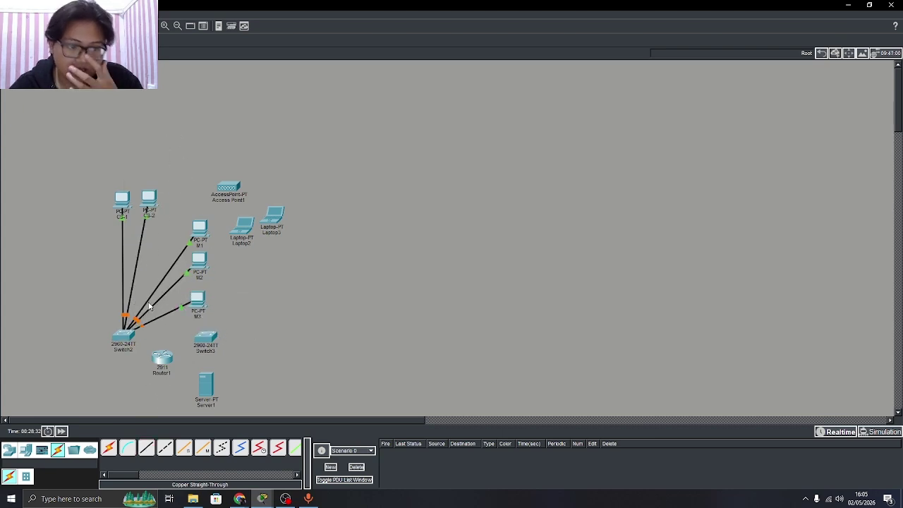
Connect FastEthernet0/6 of Switch2 to the access point with a copper straight-through cable
{"action": "left_click", "coordinate": [146, 448]}
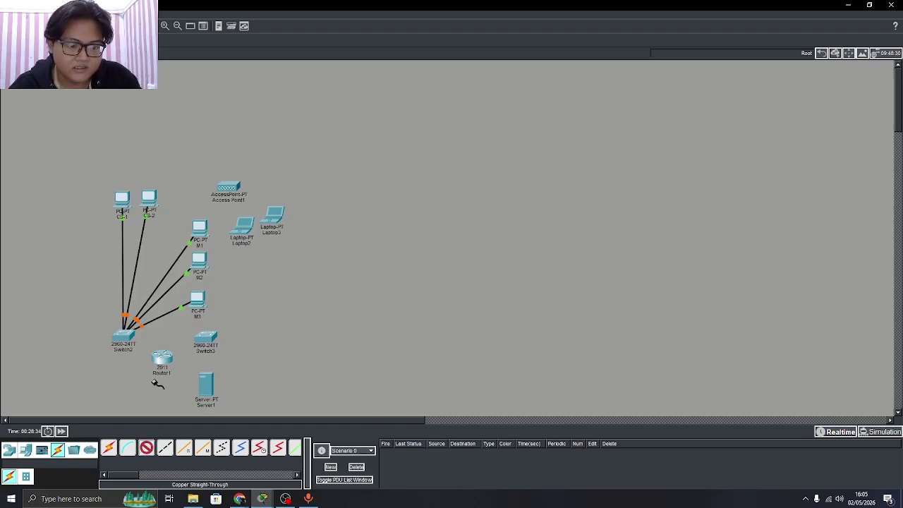
{"action": "left_click", "coordinate": [126, 337]}
{"action": "left_click", "coordinate": [171, 144]}
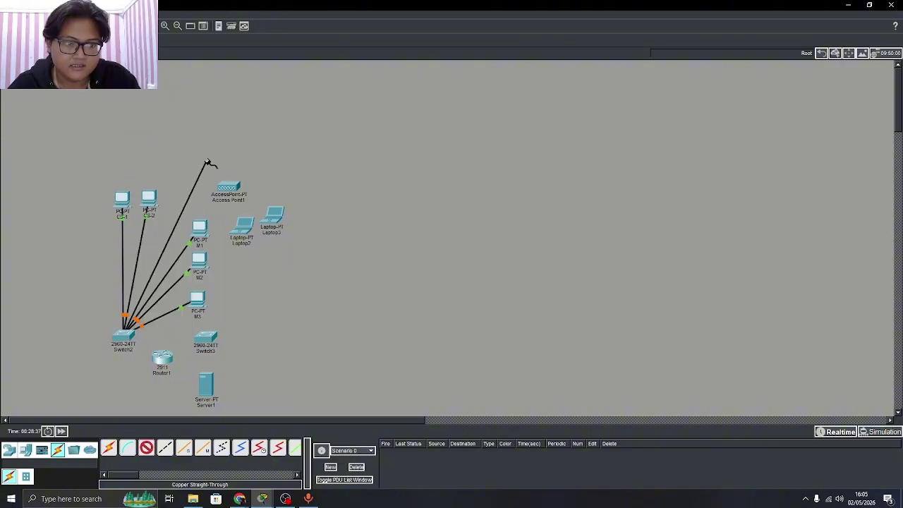
{"action": "left_click", "coordinate": [231, 189]}
{"action": "left_click", "coordinate": [247, 192]}
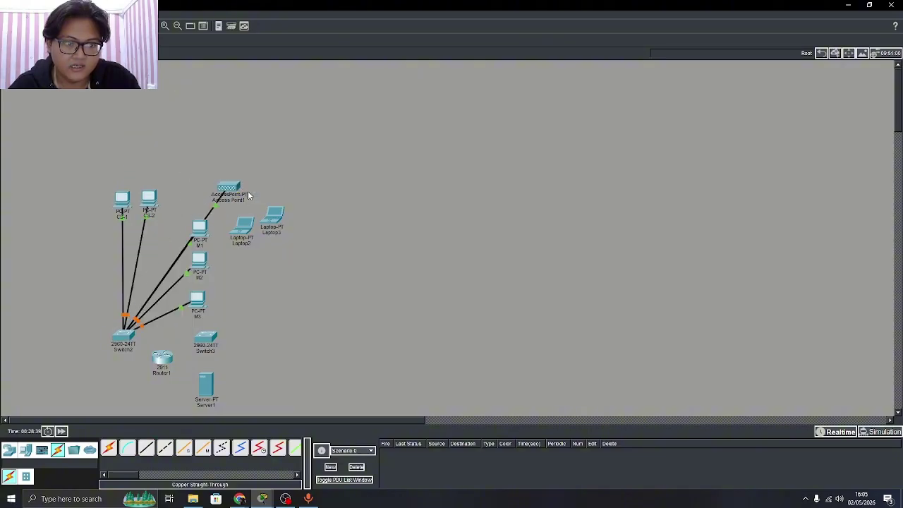
Move the access point directly above M1 and shift the two laptops up beside it
{"action": "left_click_drag", "start_coordinate": [228, 189], "coordinate": [204, 189]}
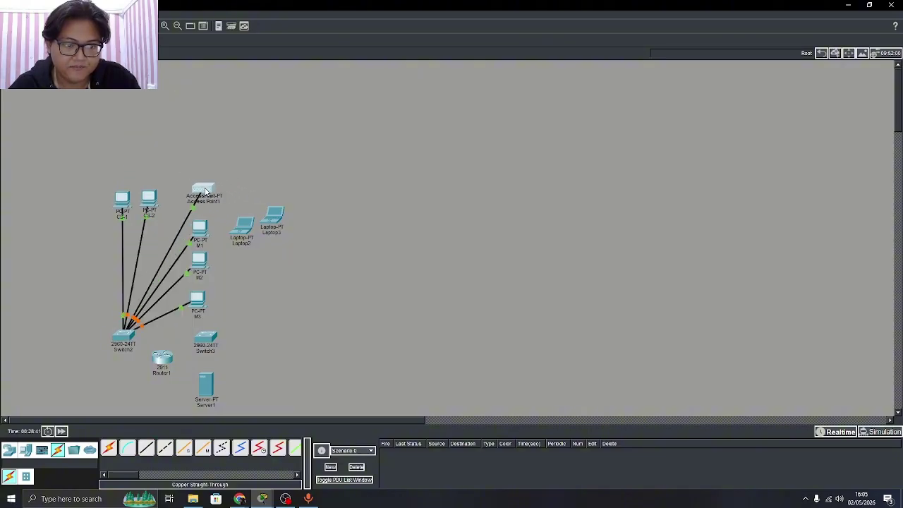
{"action": "left_click_drag", "start_coordinate": [237, 223], "coordinate": [272, 187]}
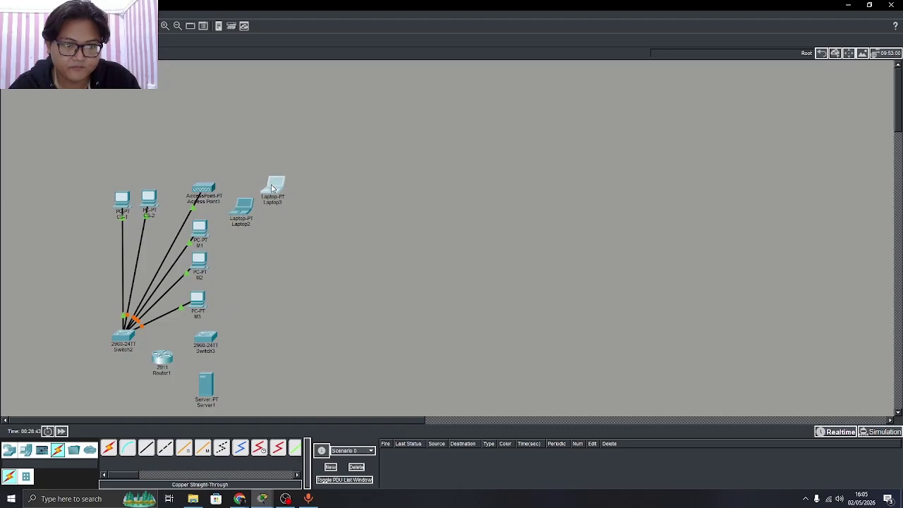
Rename the two laptops Laptop1 and Laptop2, and fast-forward the simulation time
{"action": "left_click", "coordinate": [248, 224]}
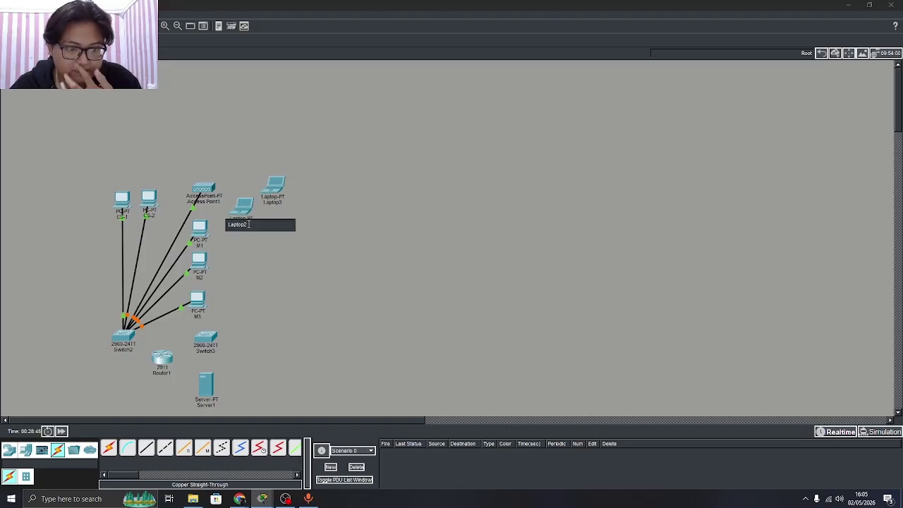
{"action": "type", "text": "1"}
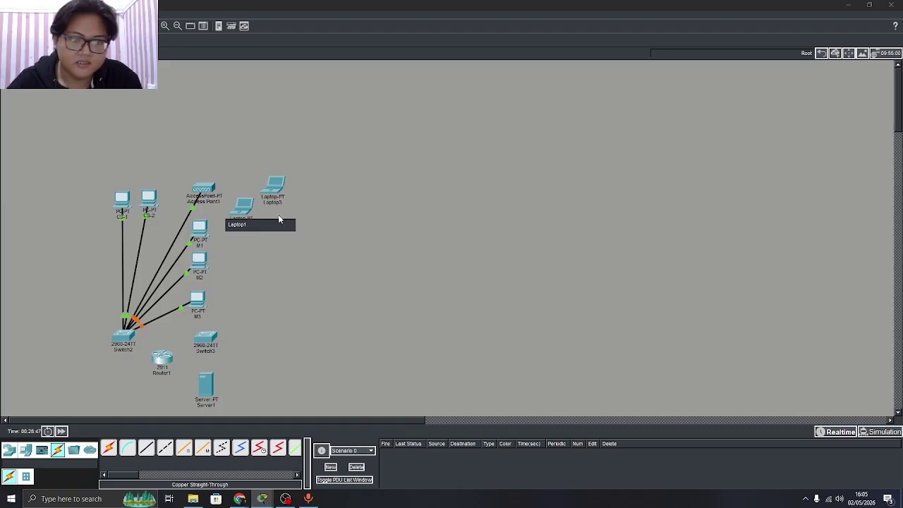
{"action": "left_click", "coordinate": [282, 203]}
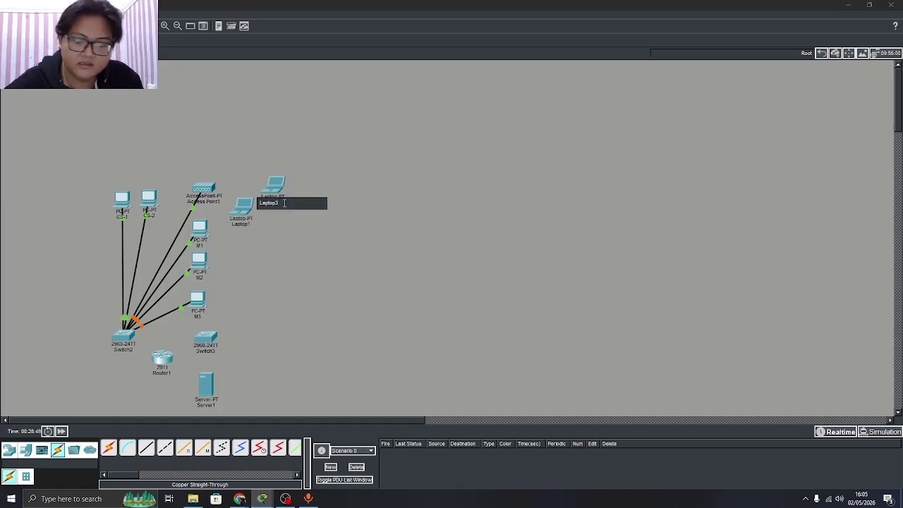
{"action": "type", "text": "2"}
{"action": "left_click", "coordinate": [228, 338]}
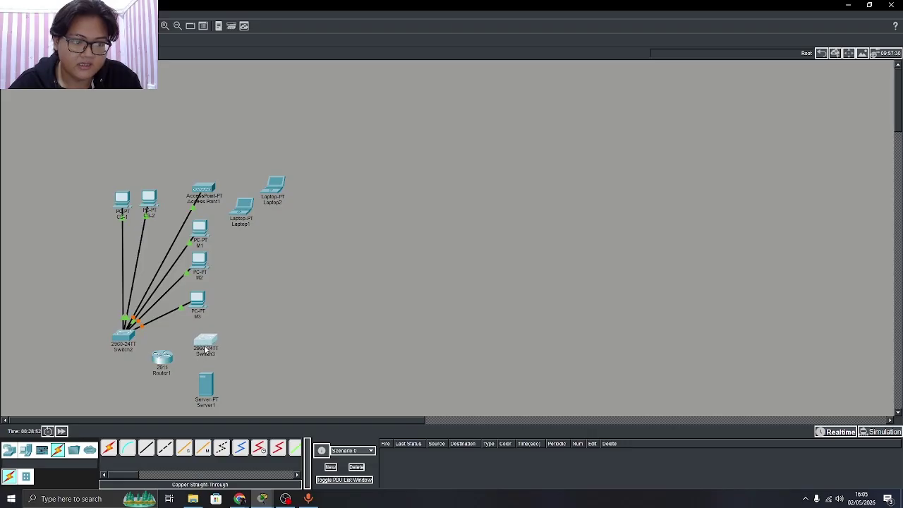
{"action": "left_click", "coordinate": [61, 432]}
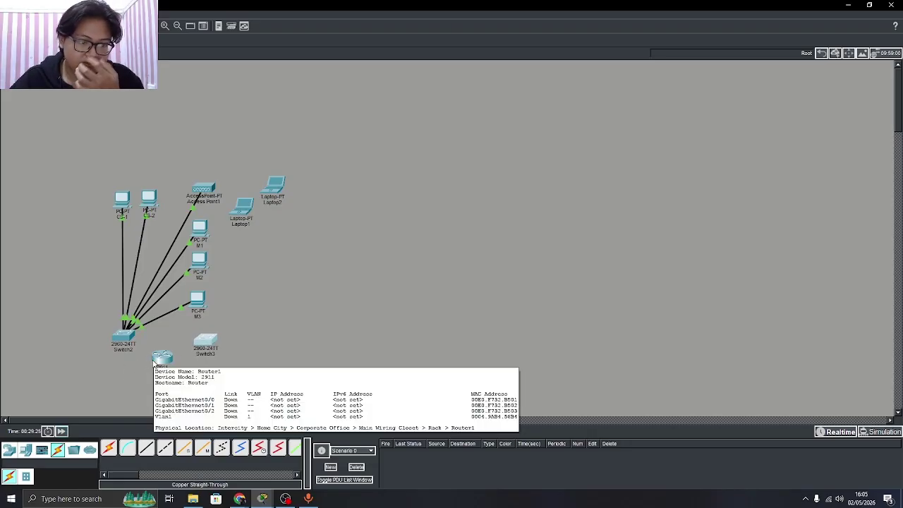
Connect GigabitEthernet0/0 of Router1 to FastEthernet0/7 of Switch2 with a copper straight-through cable
{"action": "left_click", "coordinate": [147, 449]}
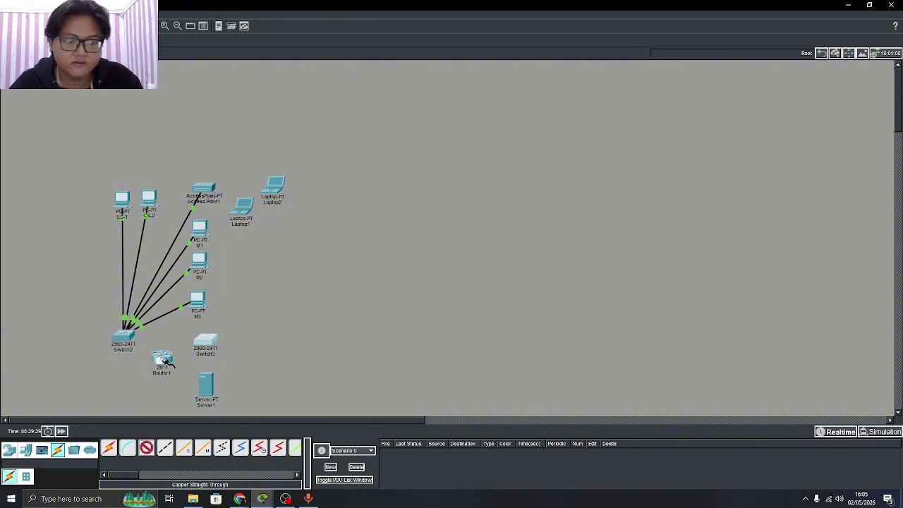
{"action": "left_click", "coordinate": [164, 360]}
{"action": "left_click", "coordinate": [182, 387]}
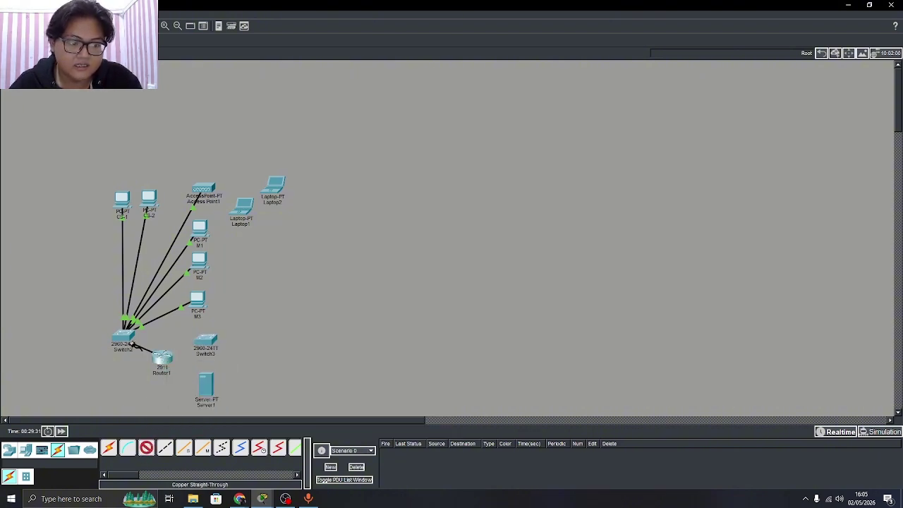
{"action": "left_click", "coordinate": [124, 336]}
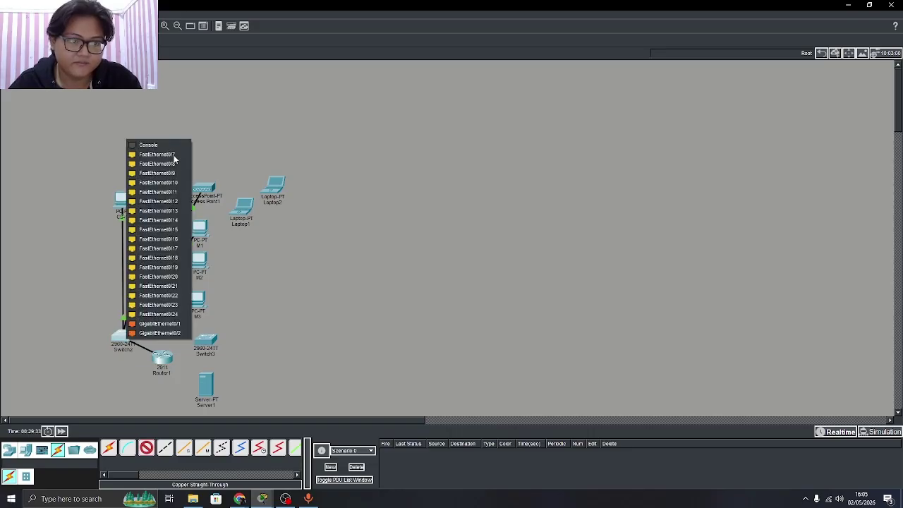
{"action": "left_click", "coordinate": [175, 155]}
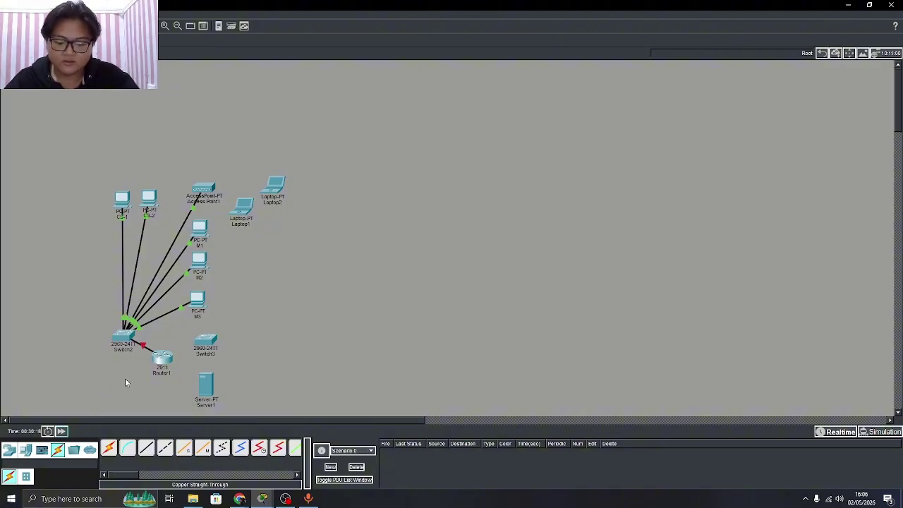
Give Router1's GigabitEthernet0/0 interface the IPv4 address 192.168.10.1 with subnet mask 255.255.255.0
{"action": "left_click", "coordinate": [160, 358]}
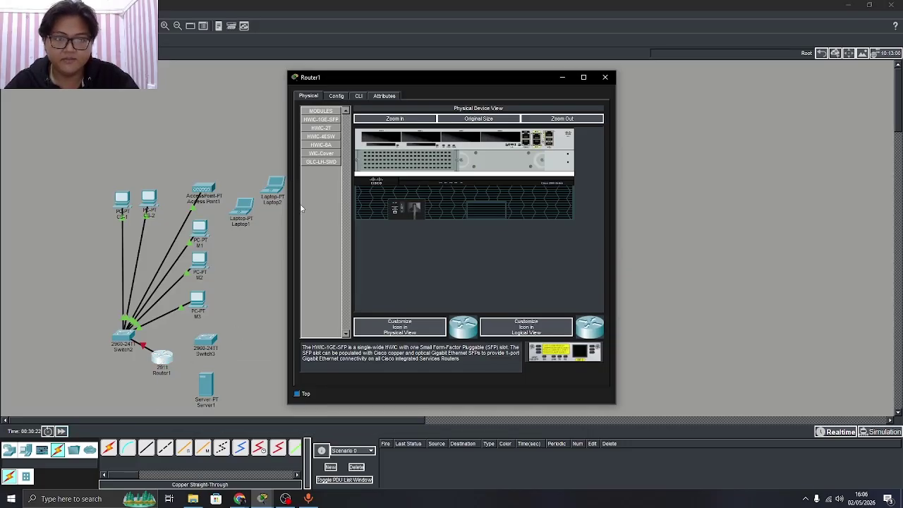
{"action": "left_click", "coordinate": [339, 96]}
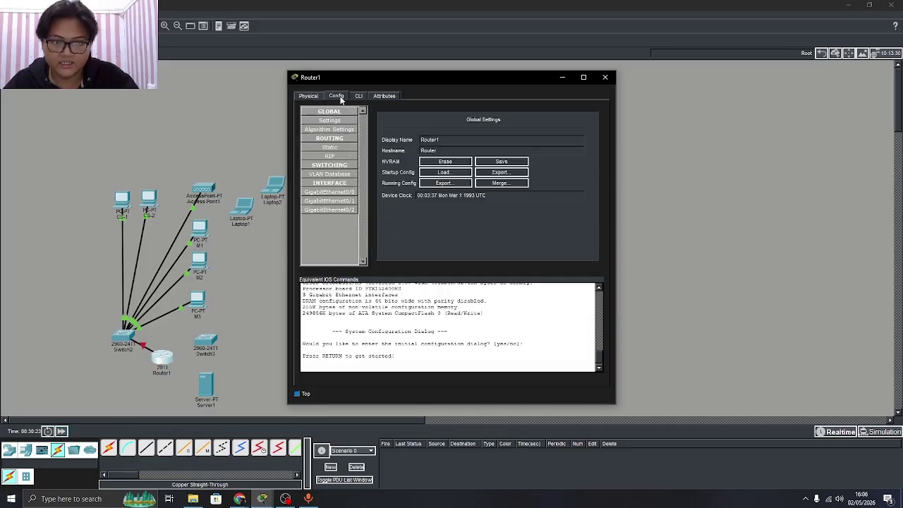
{"action": "left_click", "coordinate": [349, 192]}
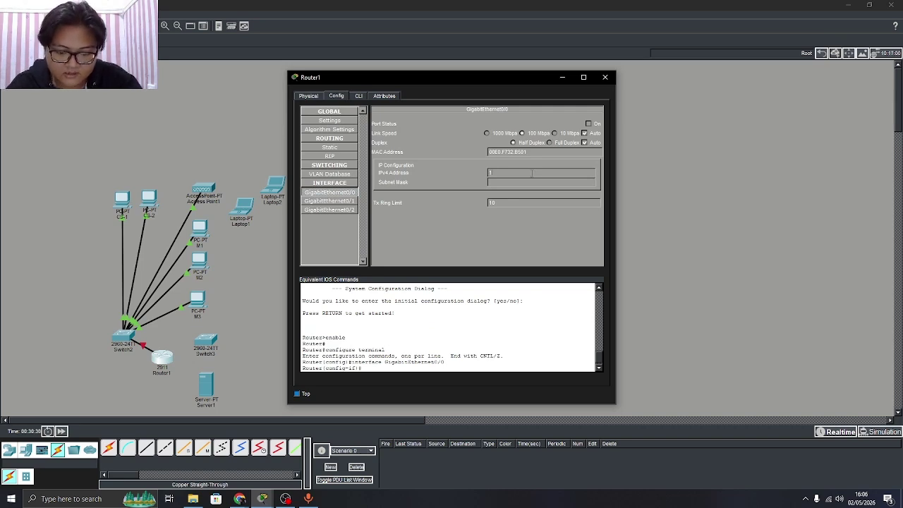
{"action": "type", "text": "92.168.1"}
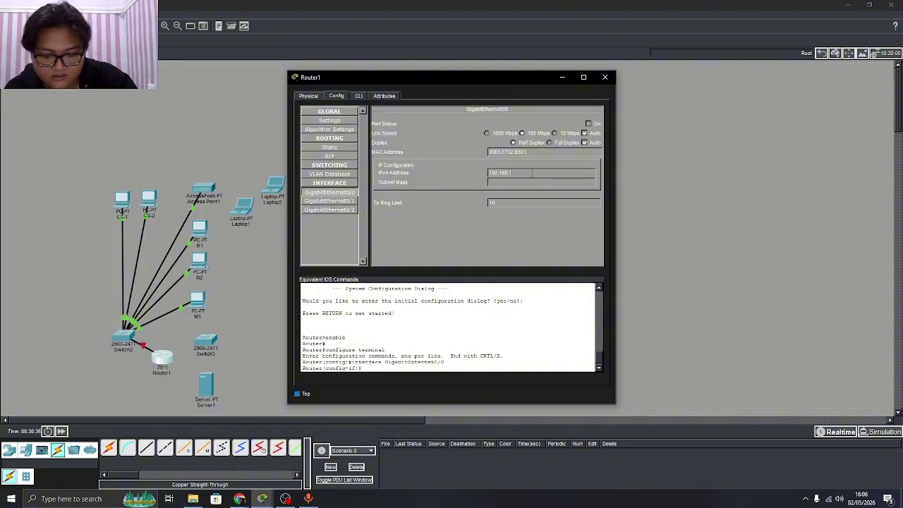
{"action": "type", "text": "0"}
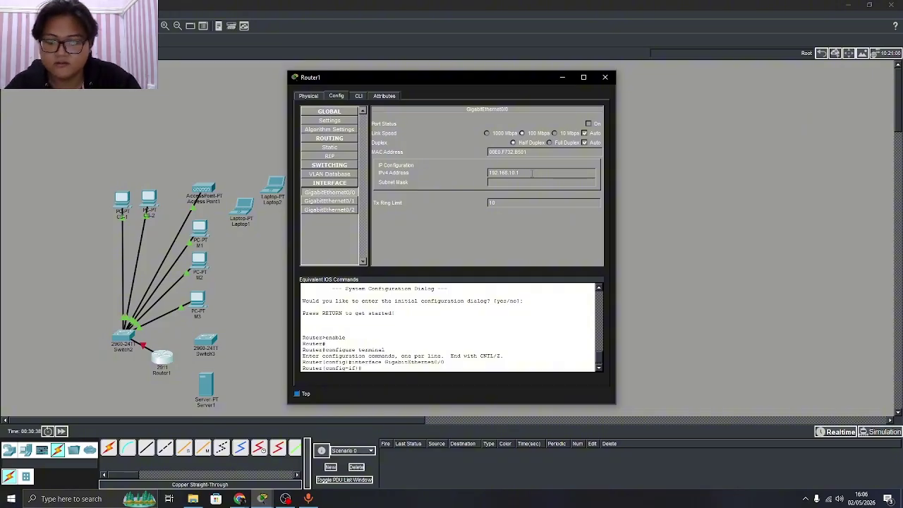
{"action": "type", "text": ".1"}
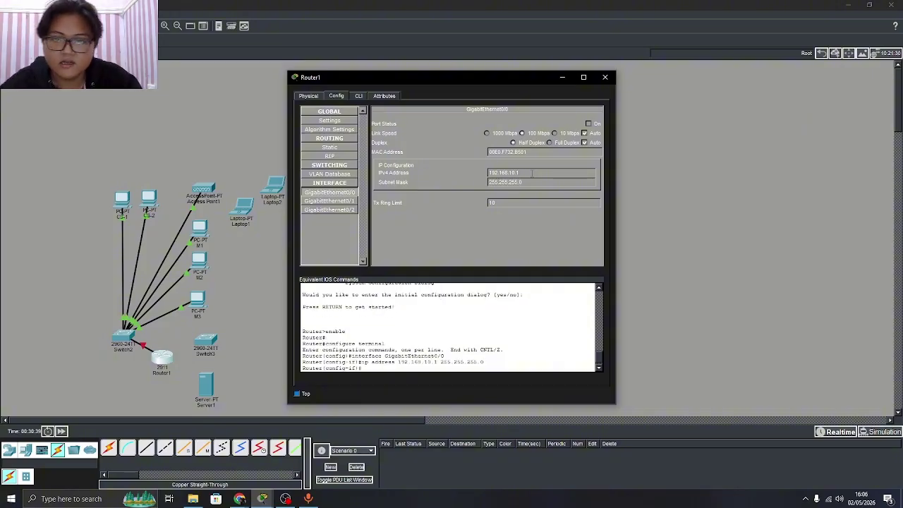
Turn on the GigabitEthernet0/0 port, close the Router1 window and fast-forward the simulation time
{"action": "left_click", "coordinate": [588, 123]}
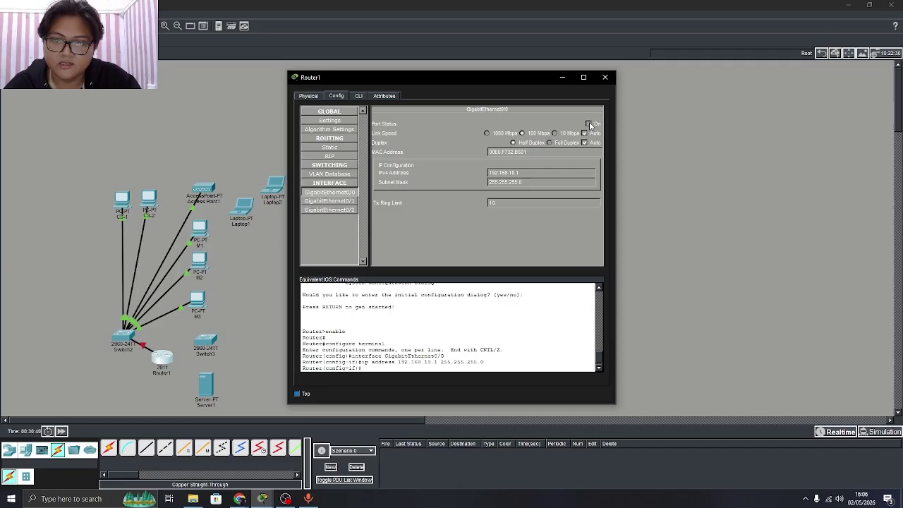
{"action": "left_click", "coordinate": [605, 77]}
{"action": "left_click", "coordinate": [61, 431]}
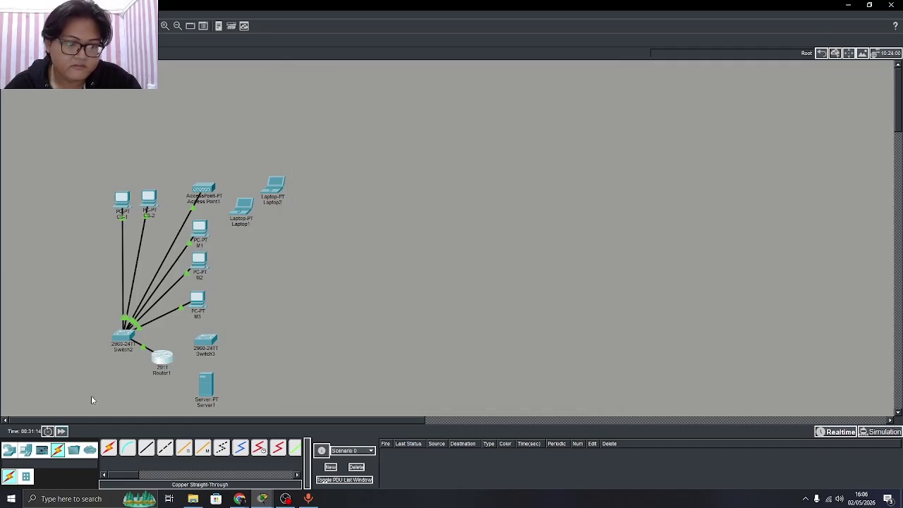
Copy the IPv4 address of the GigabitEthernet0/0 interface from Router1's configuration
{"action": "mouse_move", "coordinate": [161, 360]}
{"action": "left_mouse_down"}
{"action": "mouse_move", "coordinate": [168, 351]}
{"action": "mouse_move", "coordinate": [163, 358]}
{"action": "left_mouse_up"}
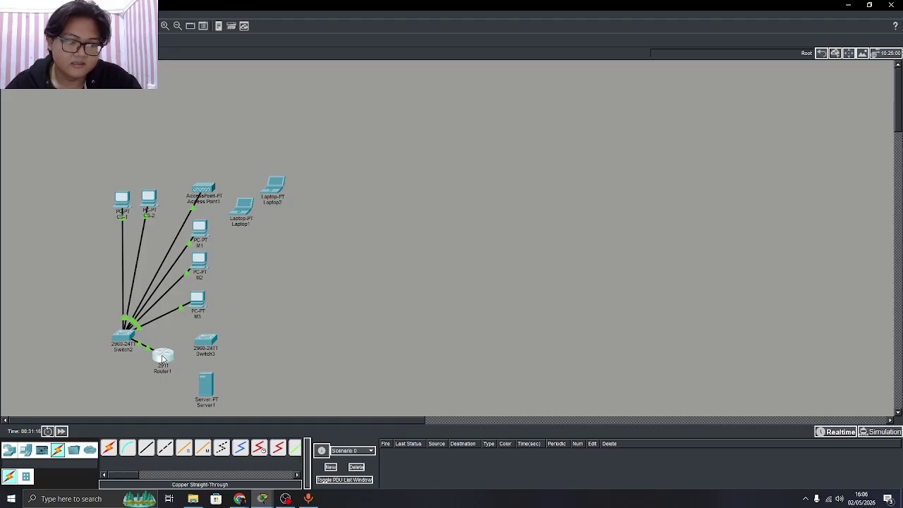
{"action": "left_click", "coordinate": [163, 358]}
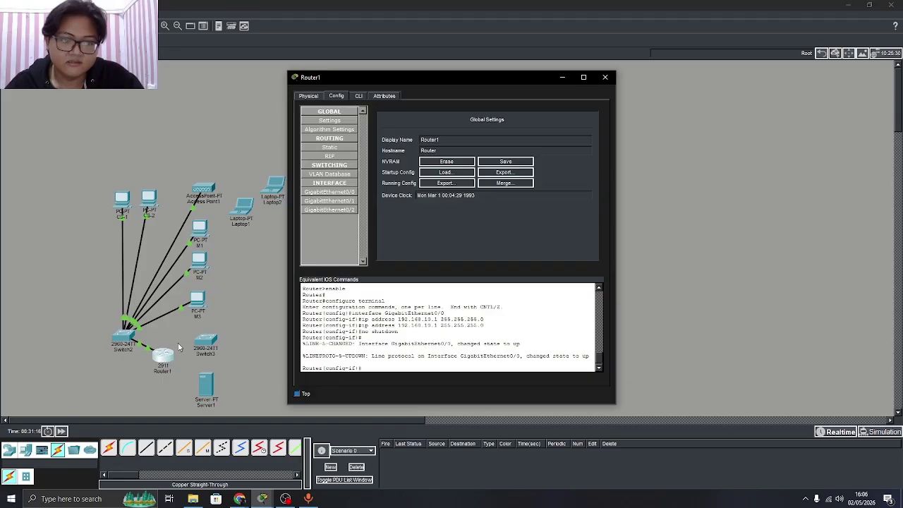
{"action": "left_click", "coordinate": [338, 194]}
{"action": "left_click_drag", "start_coordinate": [522, 172], "coordinate": [478, 174]}
{"action": "key", "text": "ctrl+c"}
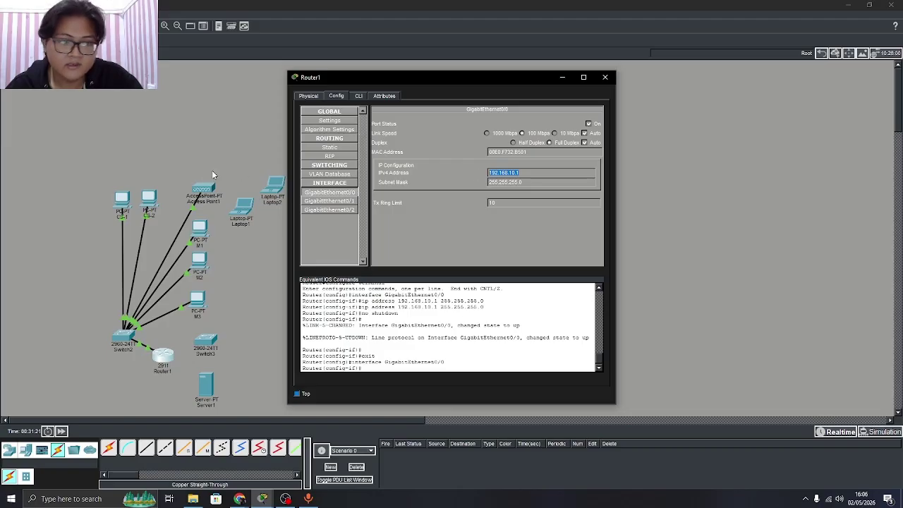
Set the IPv4 default gateway of PC CS-1 to 192.168.10.1 in its global settings
{"action": "left_click", "coordinate": [124, 204]}
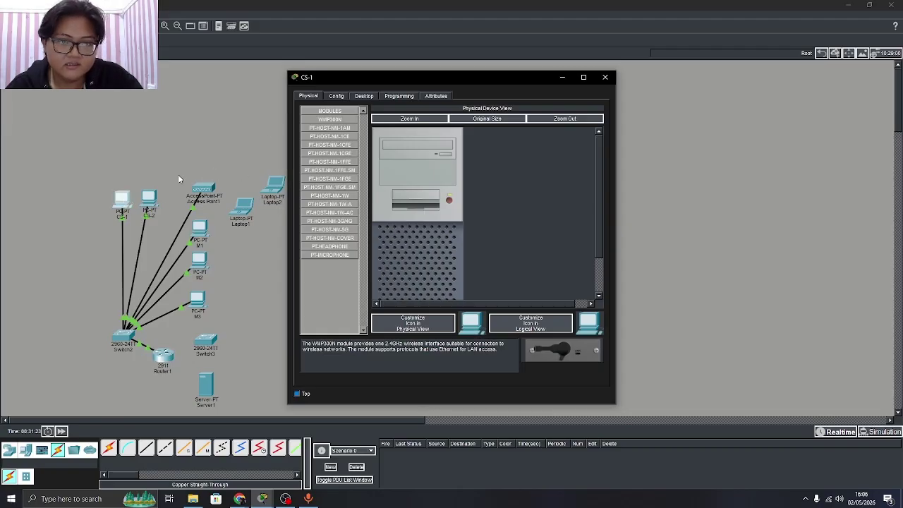
{"action": "left_click", "coordinate": [342, 96]}
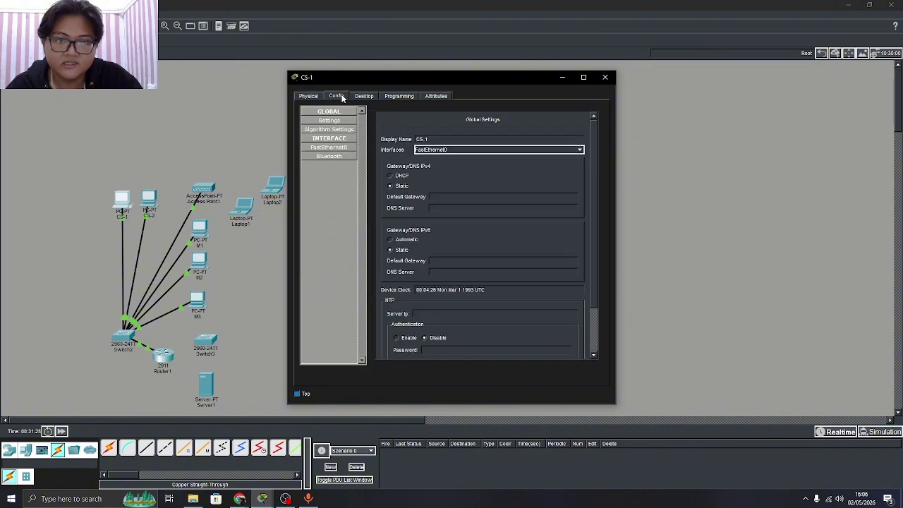
{"action": "left_click", "coordinate": [454, 198]}
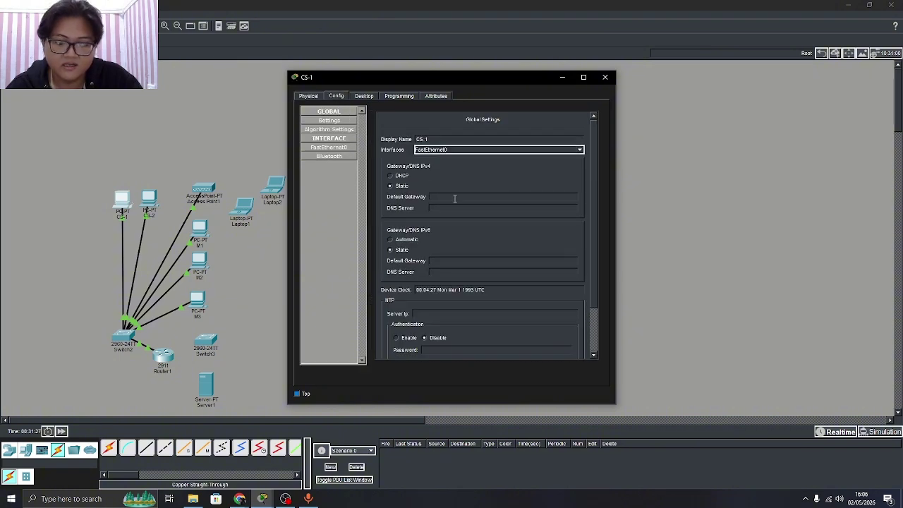
{"action": "type", "text": "192.168.10.1"}
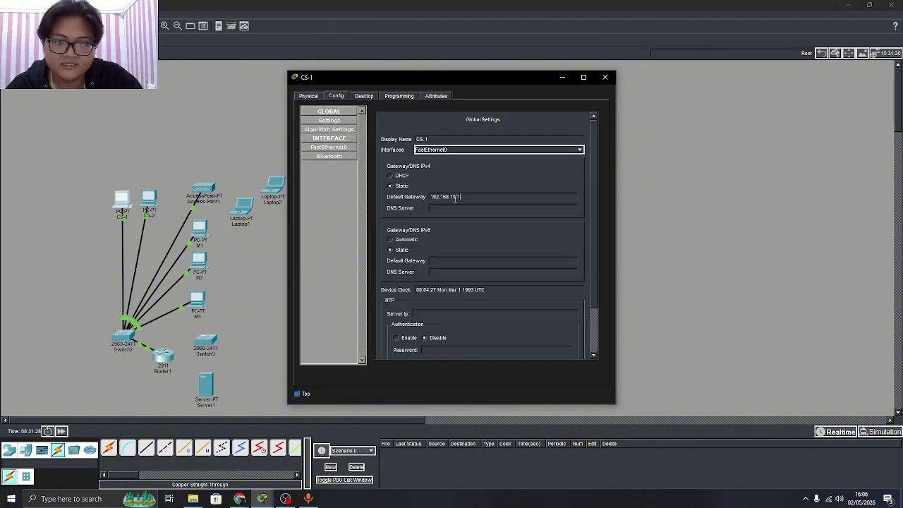
Give CS-1 the static IPv4 address 192.168.10.2 with subnet mask 255.255.255.0 and close its window
{"action": "left_click", "coordinate": [357, 94]}
{"action": "left_click", "coordinate": [329, 131]}
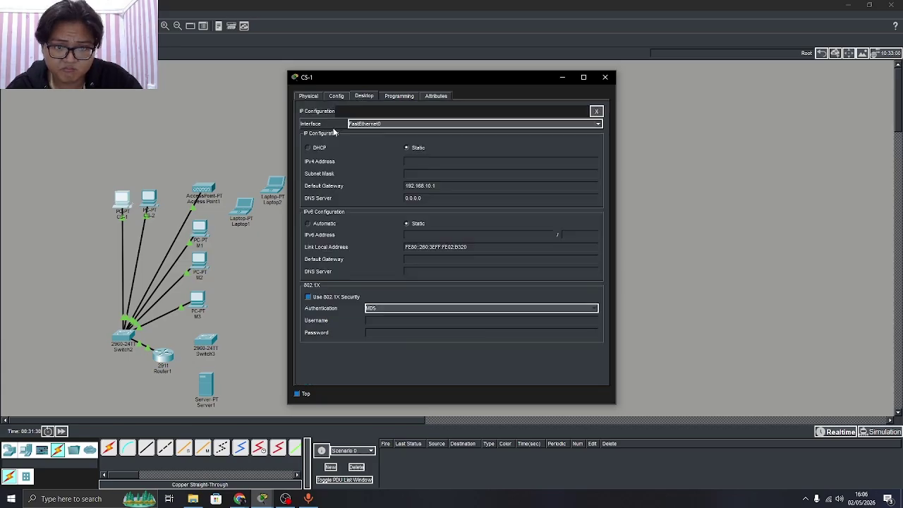
{"action": "left_click", "coordinate": [435, 162]}
{"action": "key", "text": "ctrl+v"}
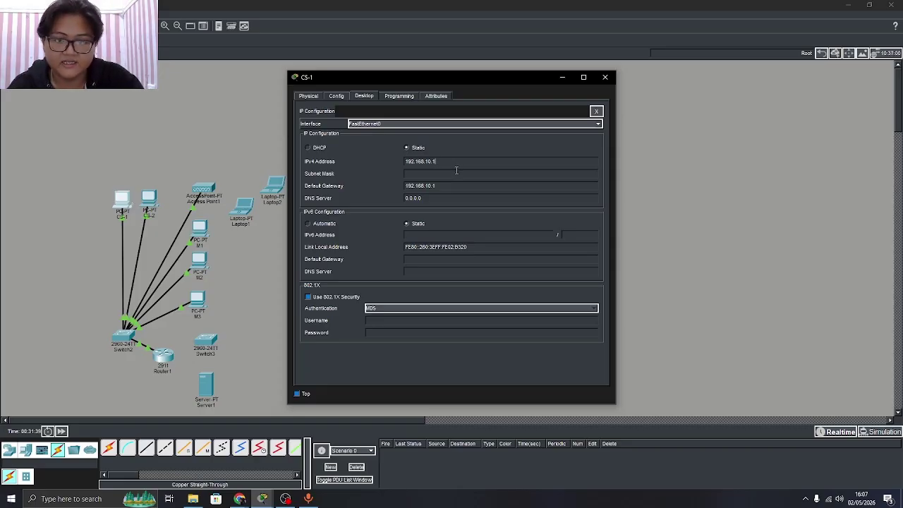
{"action": "key", "text": "BackSpace"}
{"action": "type", "text": "2"}
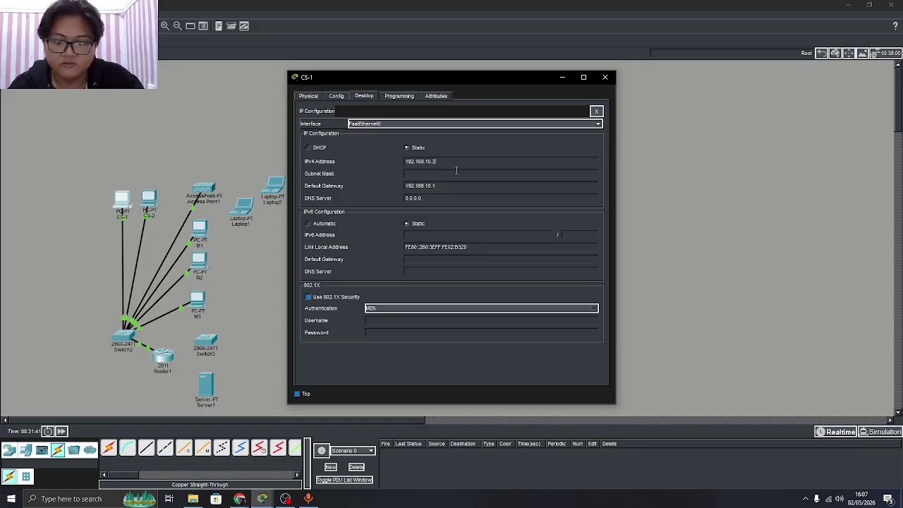
{"action": "left_click", "coordinate": [456, 172]}
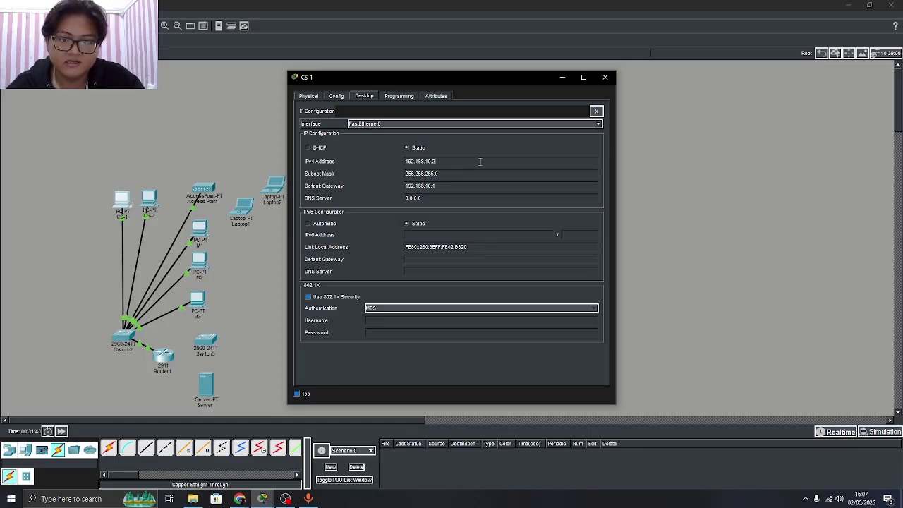
{"action": "left_click", "coordinate": [605, 76]}
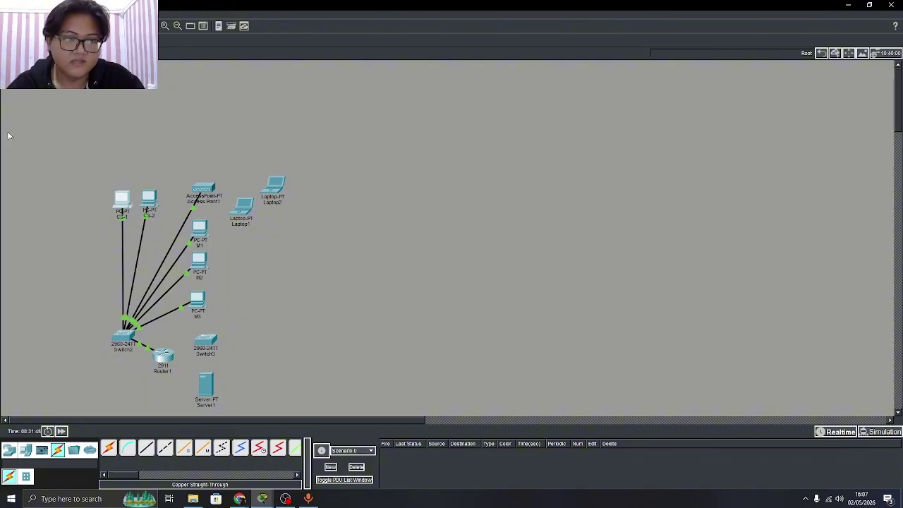
Test connectivity by sending two simple PDUs from Router1 to CS-1, and delete the scenario's PDU entries
{"action": "left_click", "coordinate": [164, 356]}
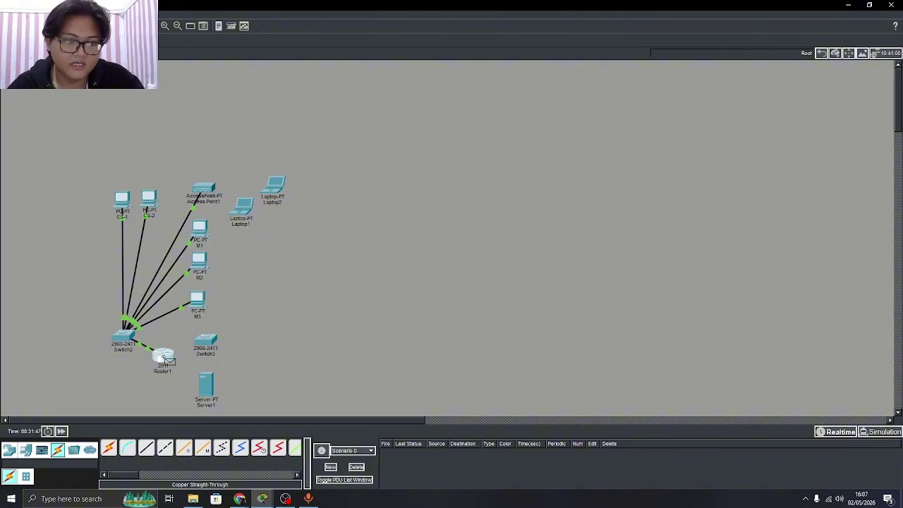
{"action": "left_click", "coordinate": [124, 204]}
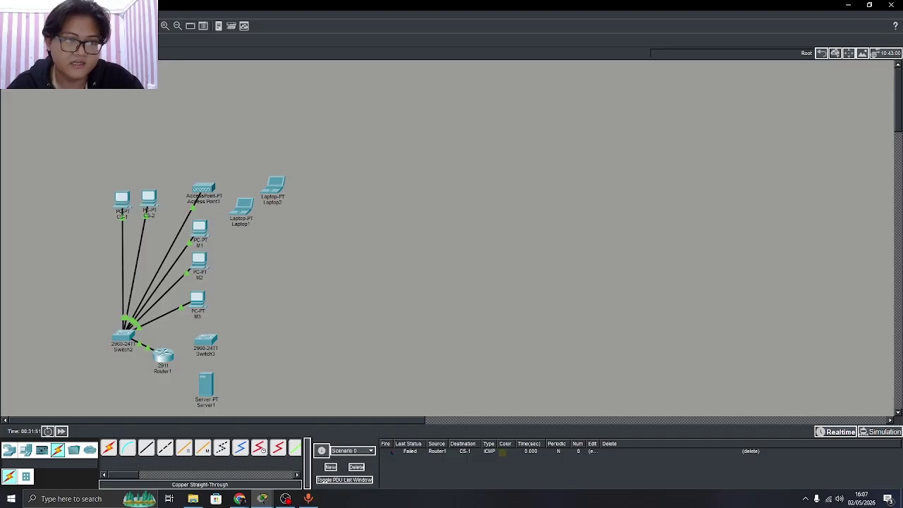
{"action": "left_click", "coordinate": [167, 359]}
{"action": "left_click", "coordinate": [125, 205]}
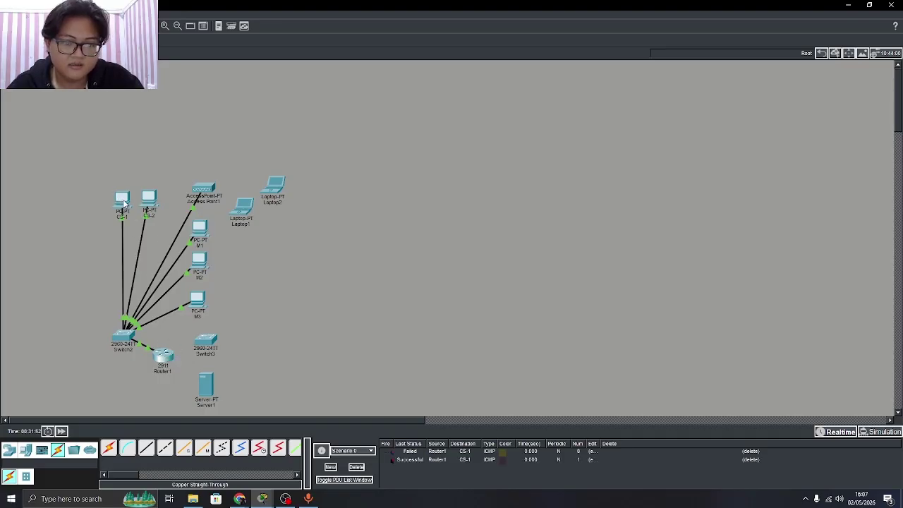
{"action": "left_click", "coordinate": [356, 467]}
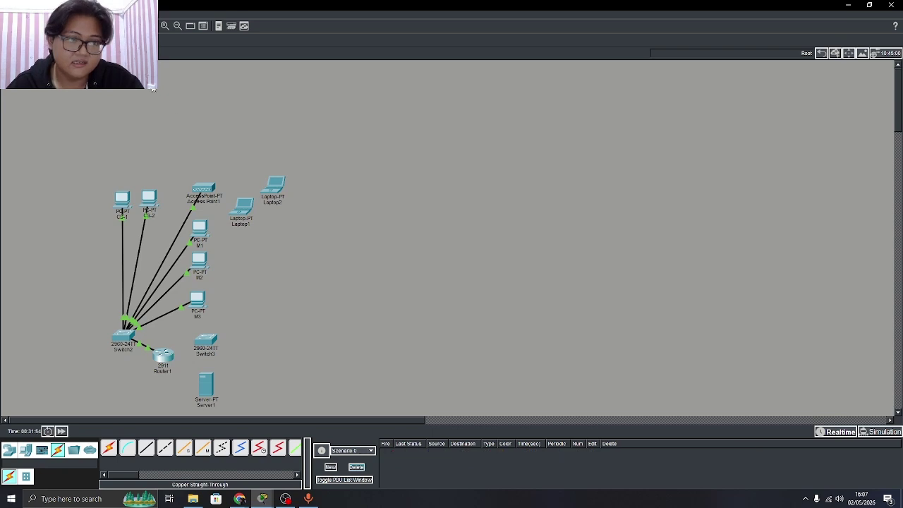
Set the IPv4 default gateway of PC CS-2 to 192.168.10.1 in its global settings
{"action": "left_click", "coordinate": [149, 198]}
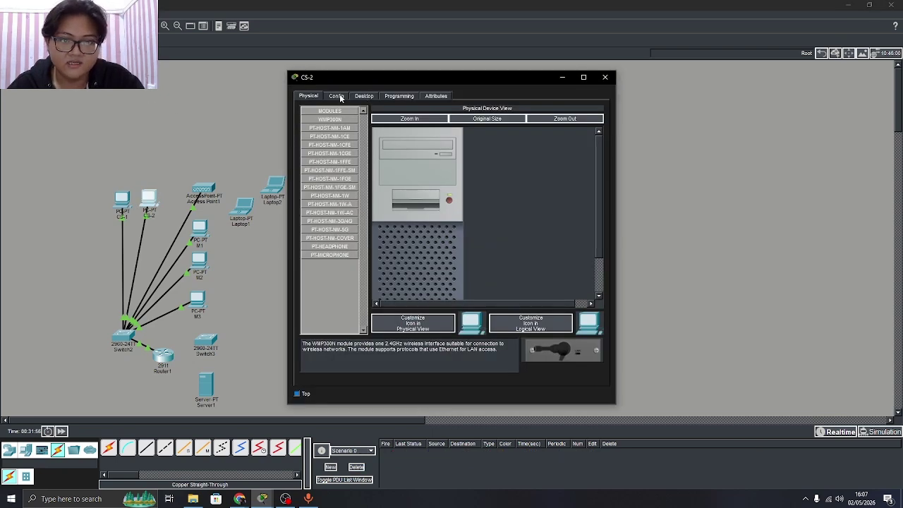
{"action": "left_click", "coordinate": [337, 96]}
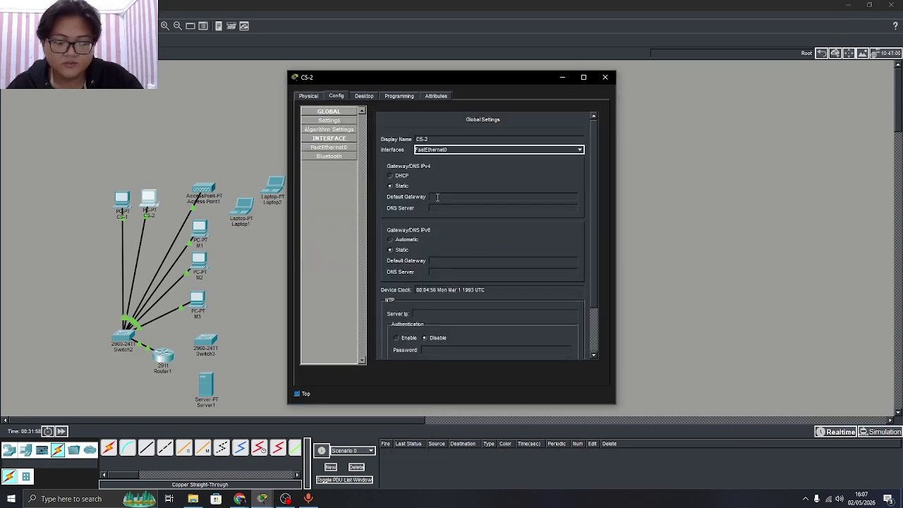
{"action": "left_click", "coordinate": [437, 198]}
{"action": "key", "text": "ctrl+v"}
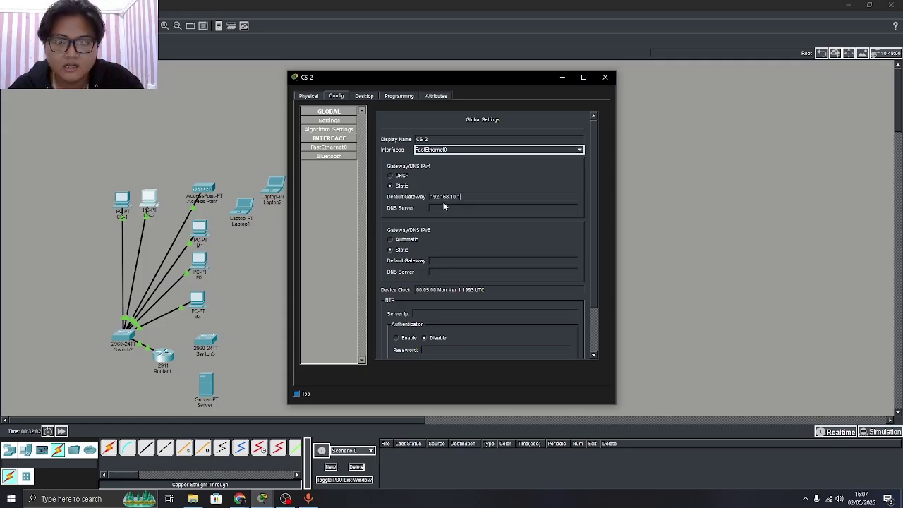
Give CS-2 the static IPv4 address 192.168.10.3 with subnet mask 255.255.255.0 and close its window
{"action": "left_click", "coordinate": [363, 97]}
{"action": "left_click", "coordinate": [356, 121]}
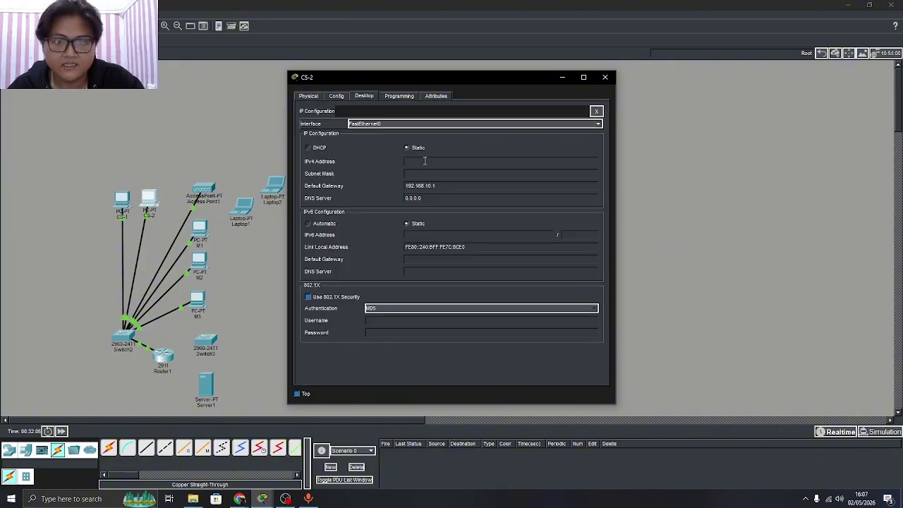
{"action": "key", "text": "ctrl+v"}
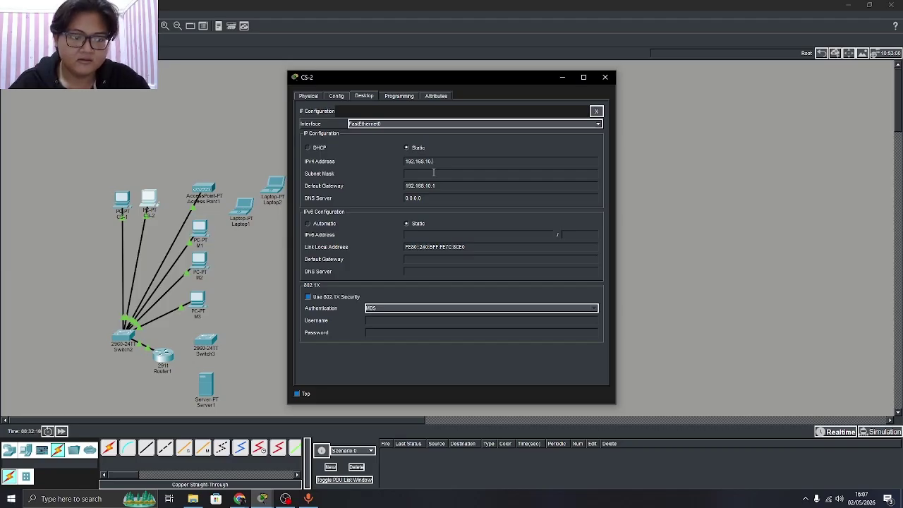
{"action": "key", "text": "BackSpace"}
{"action": "type", "text": "3"}
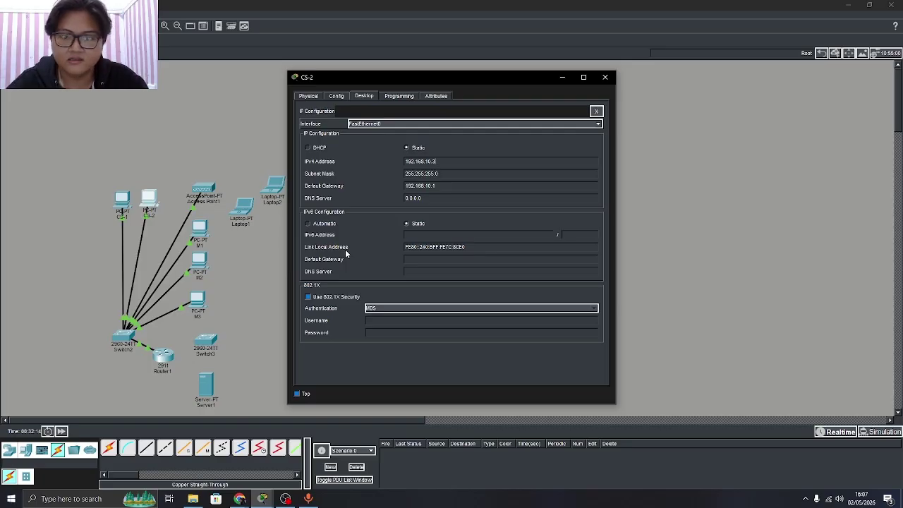
{"action": "left_click", "coordinate": [605, 79]}
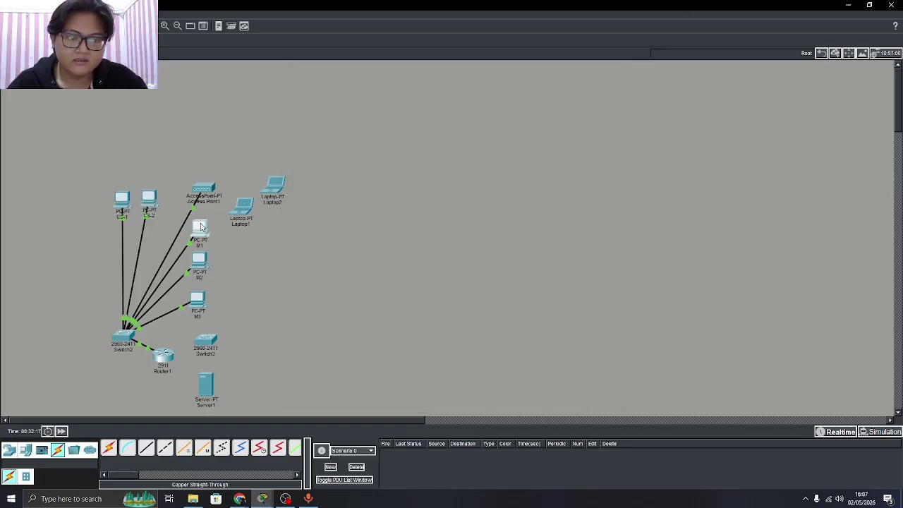
Set the IPv4 default gateway of PC M1 to 192.168.10.1 in its global settings
{"action": "left_click", "coordinate": [200, 227]}
{"action": "left_click", "coordinate": [337, 96]}
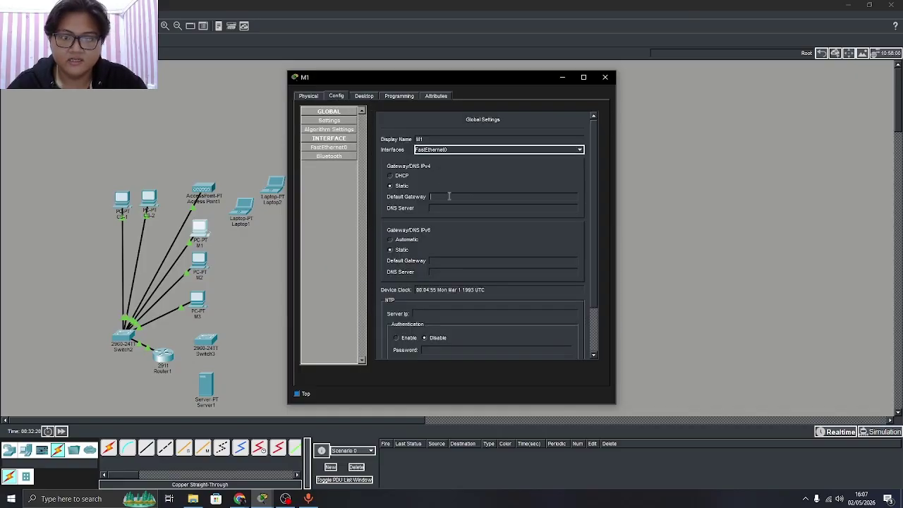
{"action": "key", "text": "ctrl+v"}
Give M1 the static IPv4 address 192.168.10.4 in its IP configuration and close its window
{"action": "left_click", "coordinate": [364, 96]}
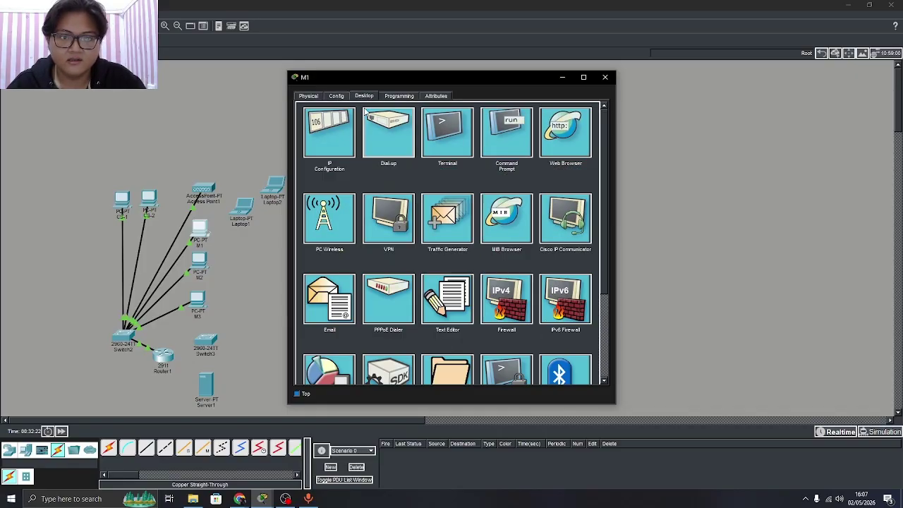
{"action": "left_click", "coordinate": [348, 151]}
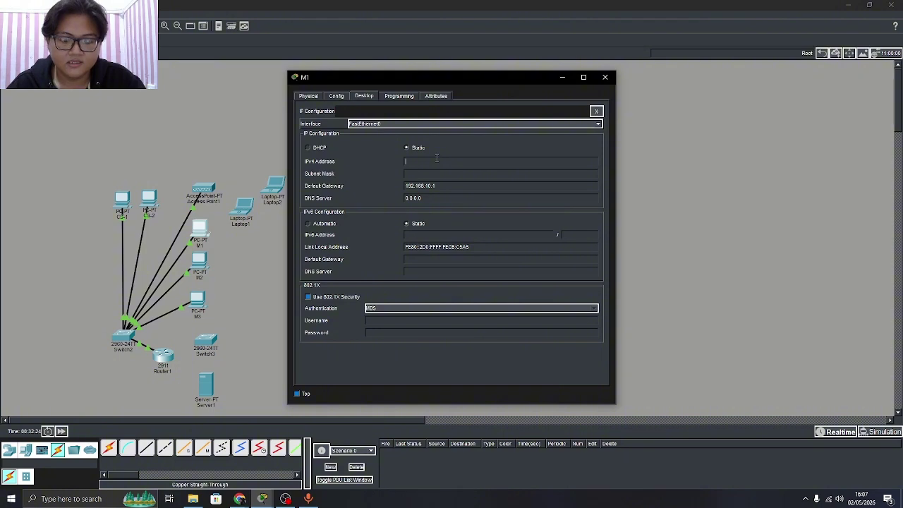
{"action": "type", "text": "192.168.10."}
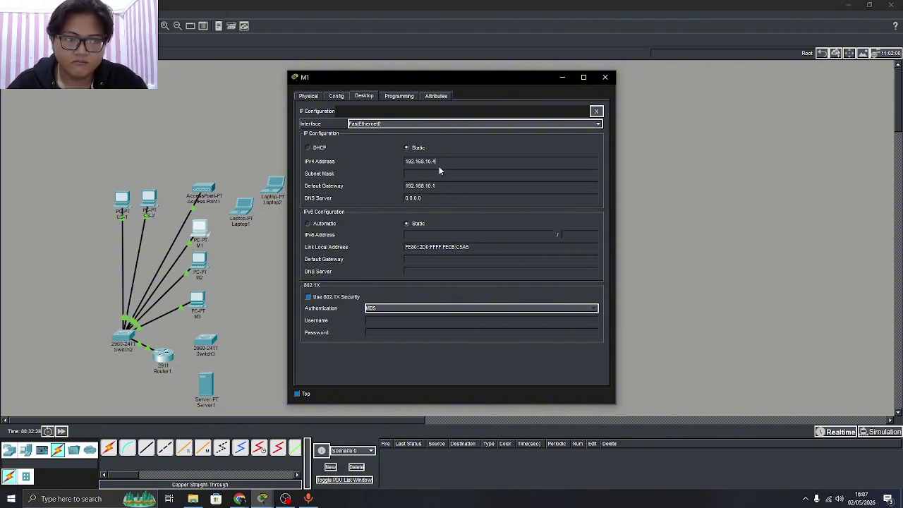
{"action": "left_click", "coordinate": [162, 358]}
Set the IPv4 default gateway of PC M2 to 192.168.10.1 in its global settings
{"action": "left_click", "coordinate": [199, 265]}
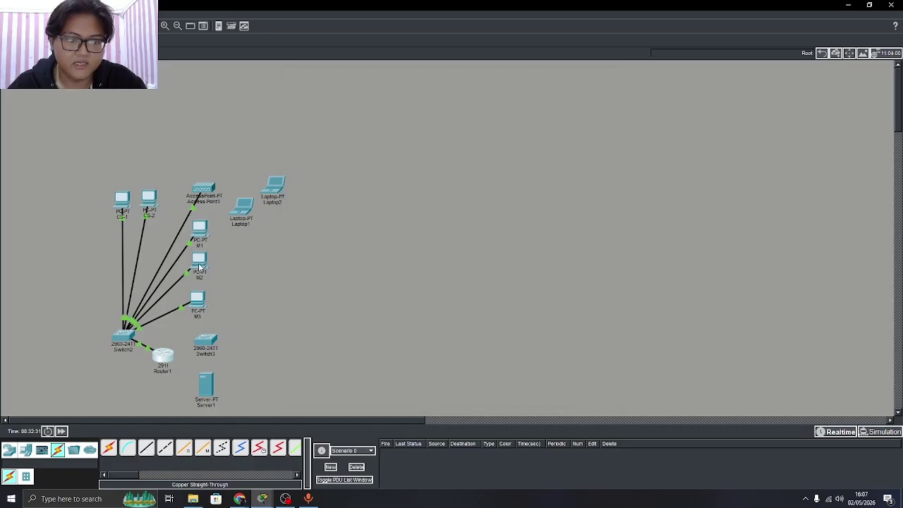
{"action": "left_click", "coordinate": [336, 96]}
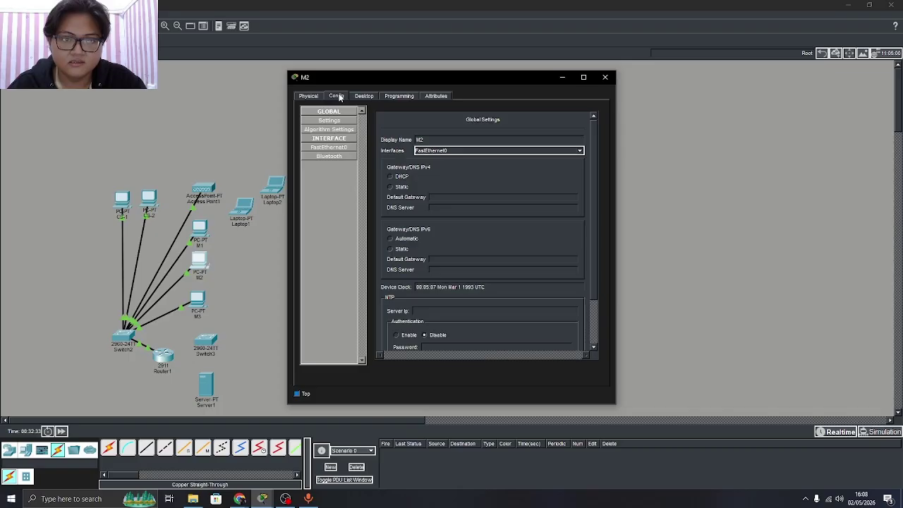
{"action": "left_click", "coordinate": [443, 195]}
{"action": "type", "text": "192.168.10.1"}
Give M2 the static IPv4 address 192.168.10.5 in its IP configuration
{"action": "left_click", "coordinate": [364, 96]}
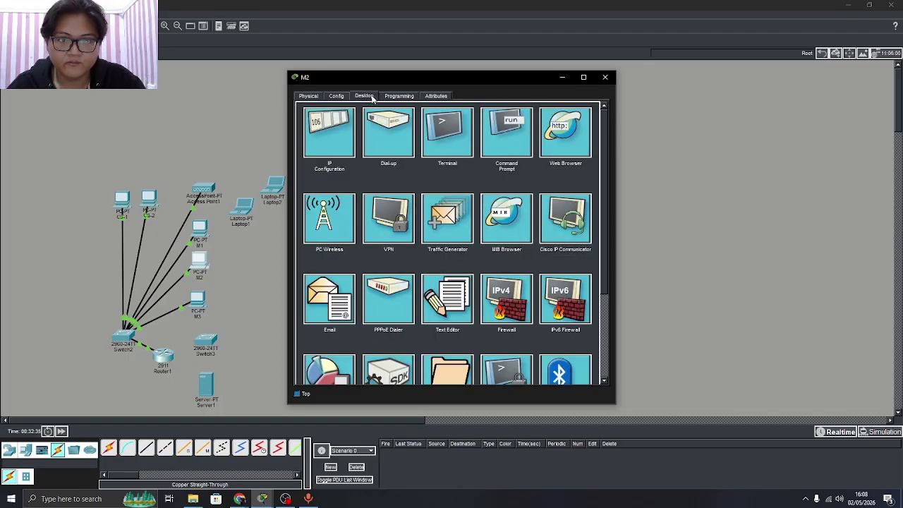
{"action": "left_click", "coordinate": [344, 137]}
{"action": "left_click", "coordinate": [404, 162]}
{"action": "type", "text": "192.168.10.1"}
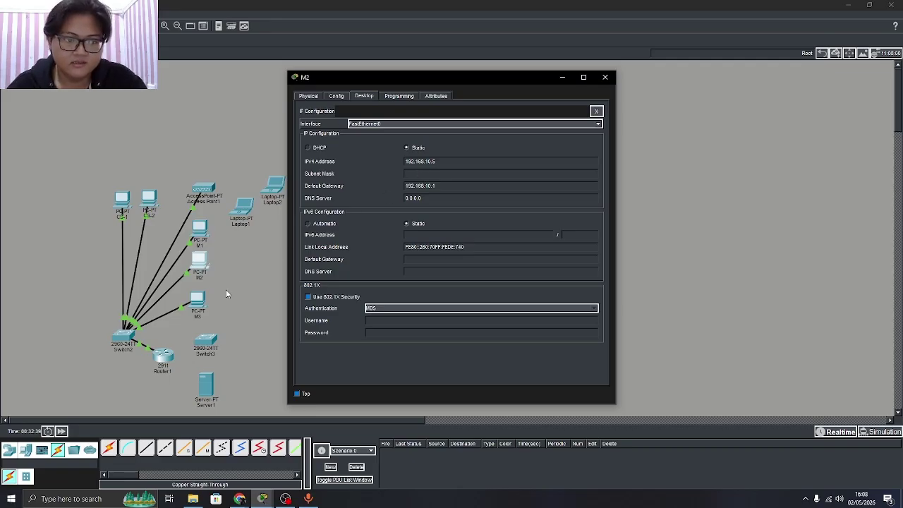
Set the IPv4 default gateway of PC M3 to 192.168.10.1 in its global settings
{"action": "left_click", "coordinate": [201, 309]}
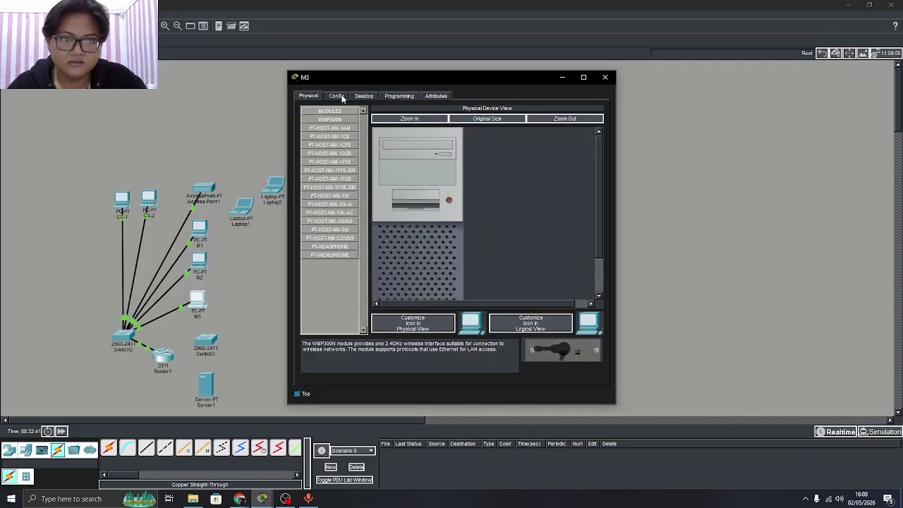
{"action": "left_click", "coordinate": [341, 98]}
{"action": "left_click", "coordinate": [454, 195]}
{"action": "type", "text": "192.168.10.1"}
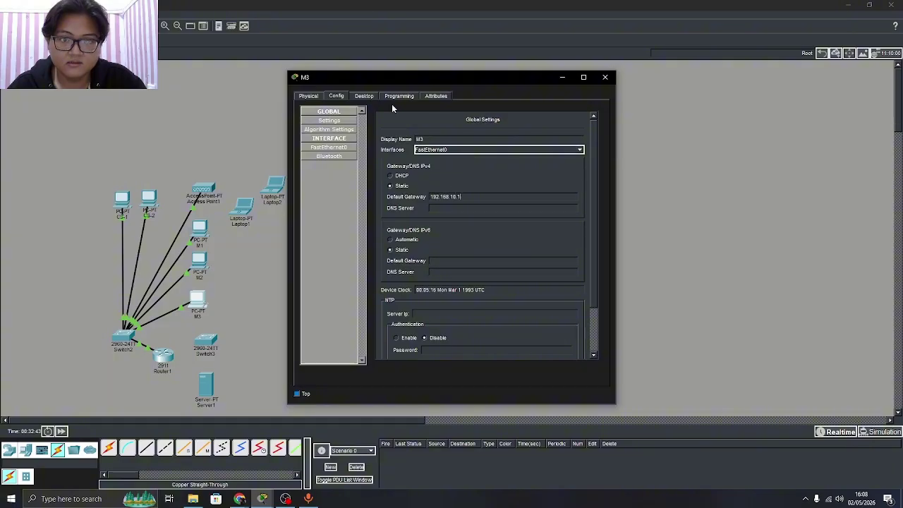
Give M3 the static IPv4 address 192.168.10.6 with subnet mask 255.255.255.0, close its window and fast-forward the simulation time
{"action": "left_click", "coordinate": [364, 96]}
{"action": "left_click", "coordinate": [328, 135]}
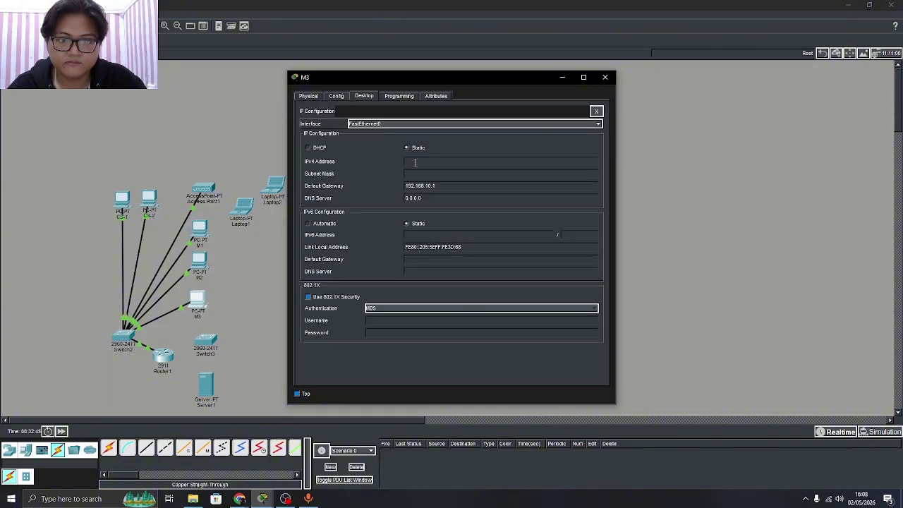
{"action": "left_click", "coordinate": [424, 162]}
{"action": "type", "text": "192.168.10."}
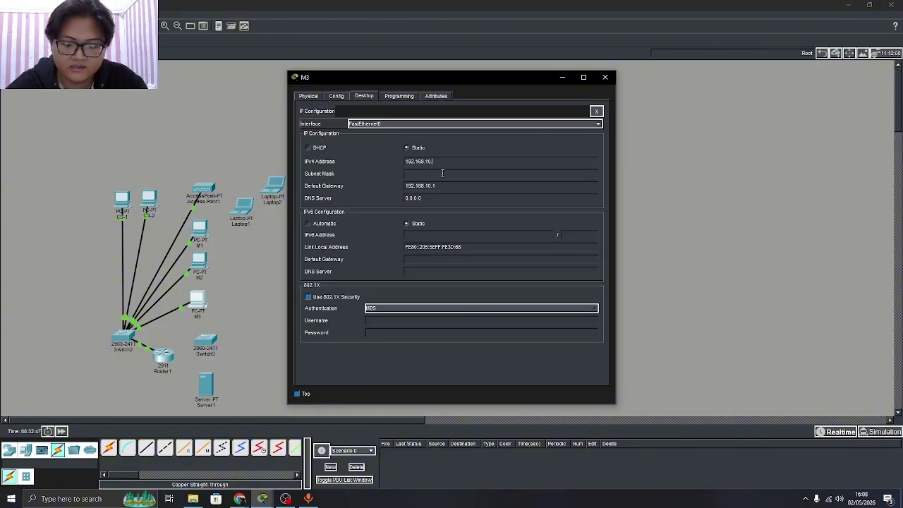
{"action": "type", "text": "6"}
{"action": "left_click", "coordinate": [442, 173]}
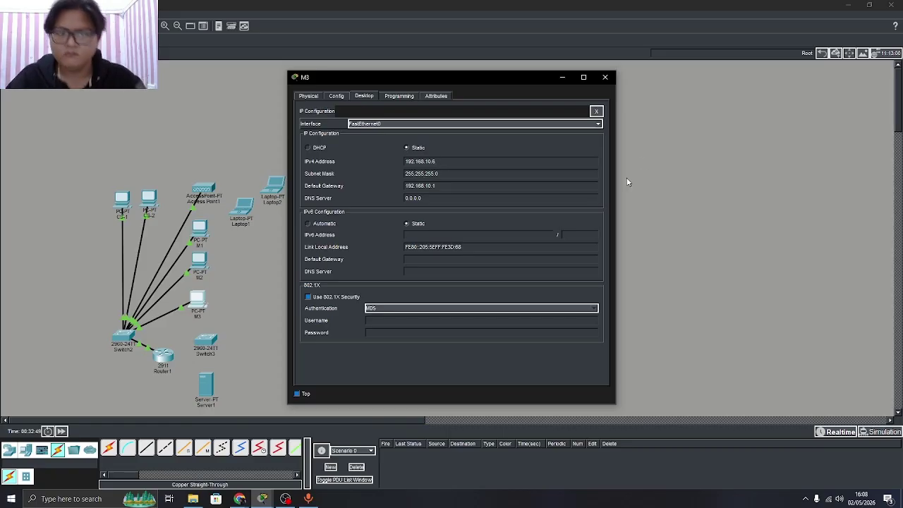
{"action": "left_click", "coordinate": [611, 79]}
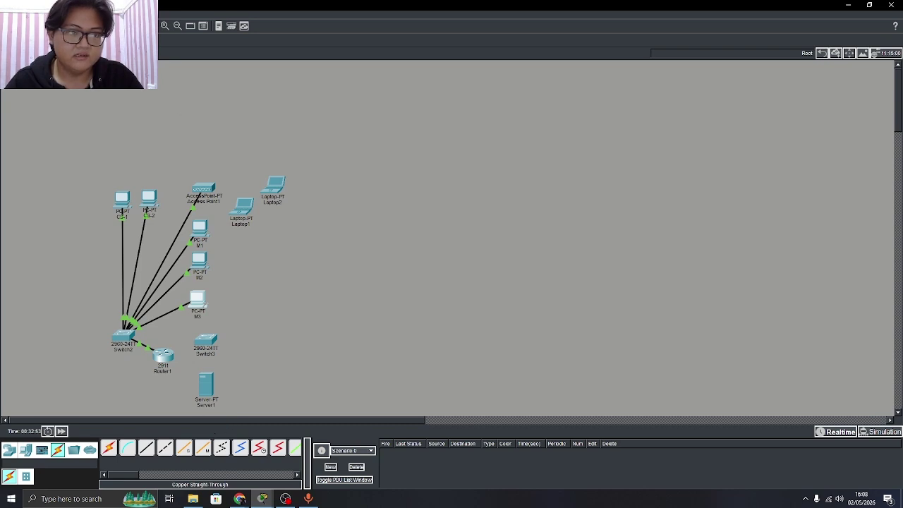
{"action": "left_click", "coordinate": [62, 431]}
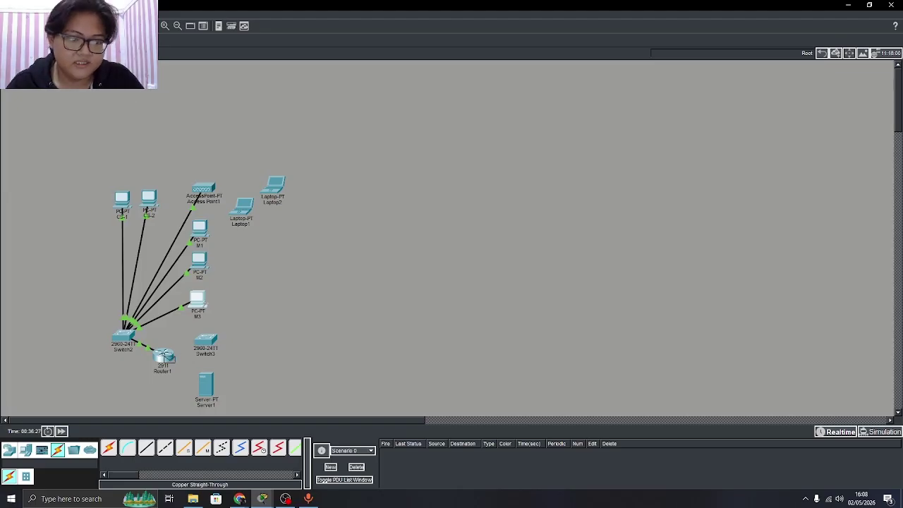
Test connectivity by sending simple PDUs from Router1 to PC CS-1 and CS-2, repeating the one to CS-2
{"action": "left_click", "coordinate": [163, 356]}
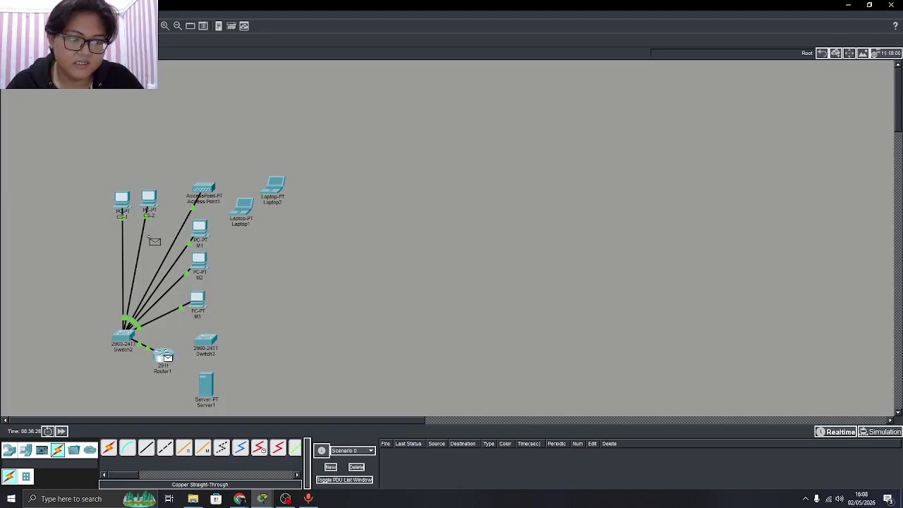
{"action": "left_click", "coordinate": [123, 201]}
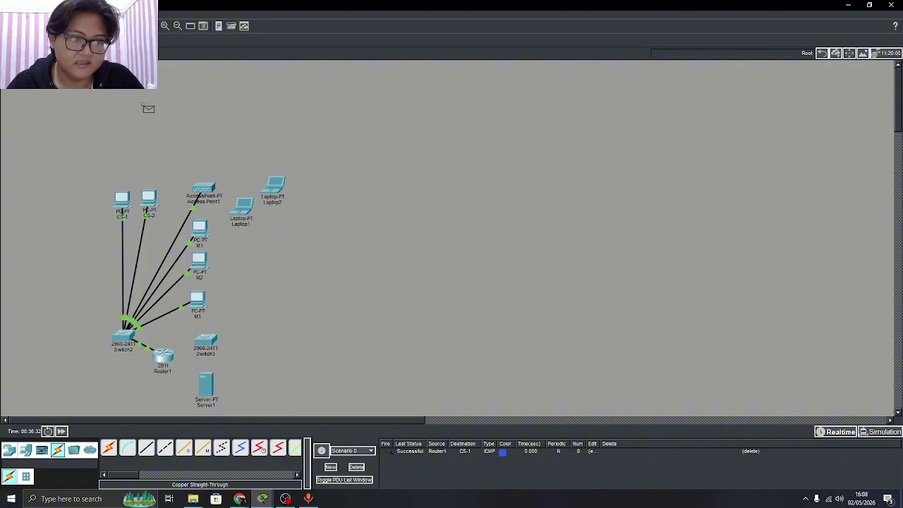
{"action": "left_click", "coordinate": [166, 357]}
{"action": "left_click", "coordinate": [150, 201]}
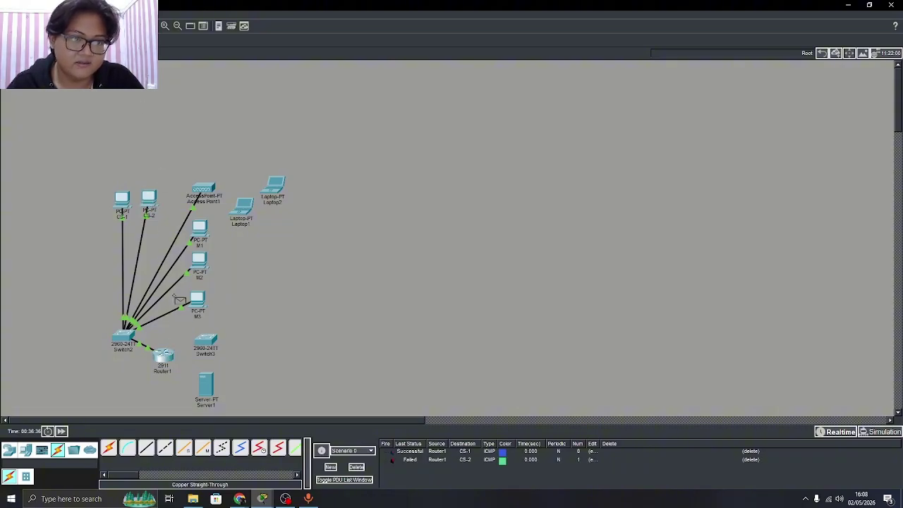
{"action": "left_click", "coordinate": [166, 357]}
{"action": "left_click", "coordinate": [152, 204]}
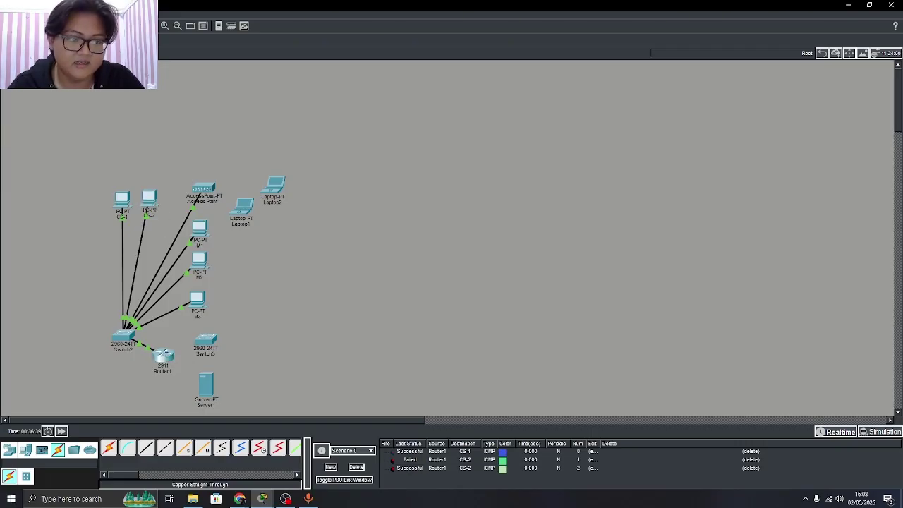
Send two simple PDUs from Router1 to PC M1 and delete the scenario's PDU list
{"action": "left_click", "coordinate": [173, 357]}
{"action": "left_click", "coordinate": [202, 231]}
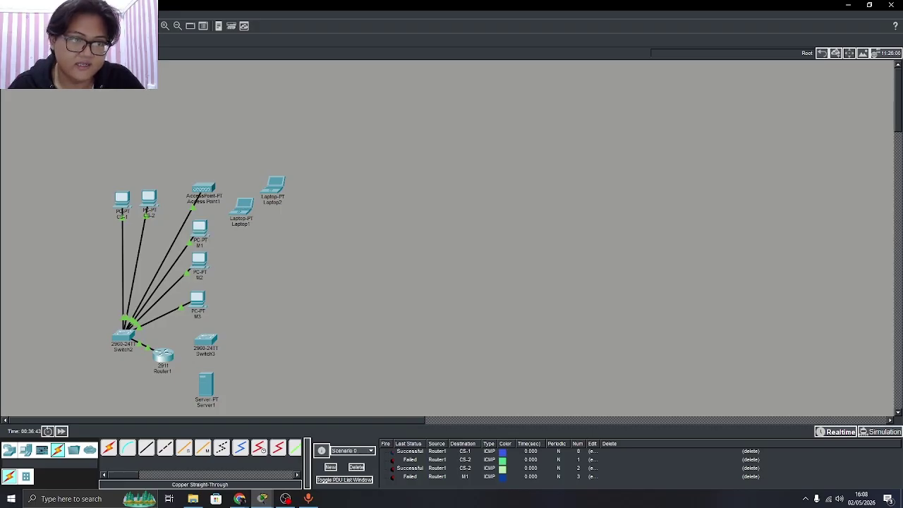
{"action": "left_click", "coordinate": [163, 359]}
{"action": "left_click", "coordinate": [202, 234]}
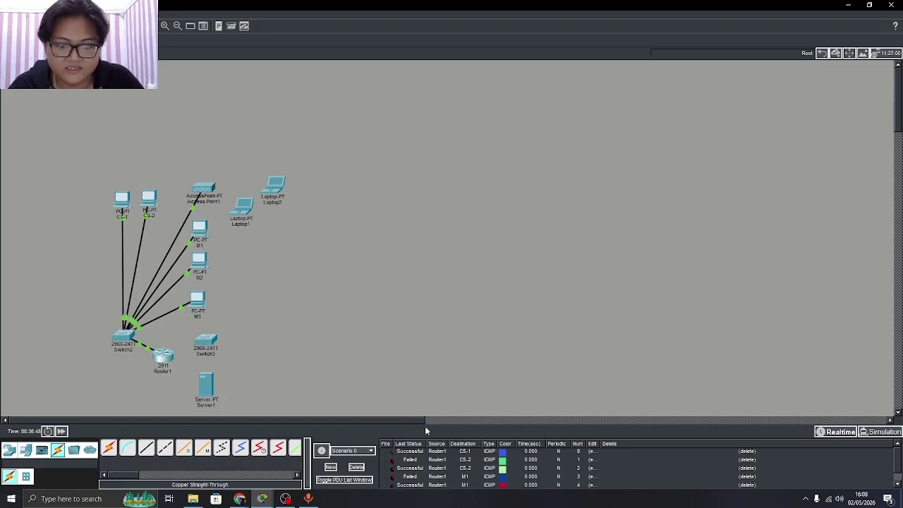
{"action": "left_click", "coordinate": [356, 467]}
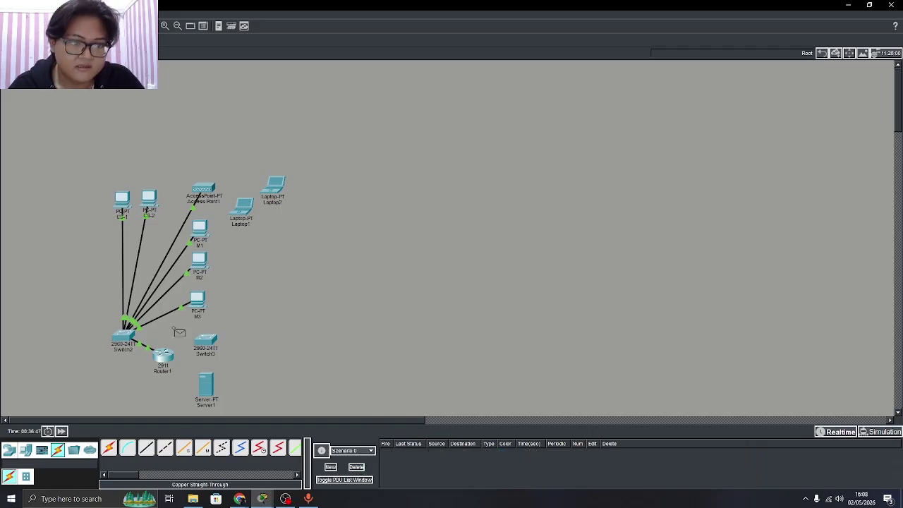
Send two simple PDUs from Router1 to each of PCs M2 and M3, and delete the scenario's PDU list
{"action": "left_click", "coordinate": [165, 357]}
{"action": "left_click", "coordinate": [202, 274]}
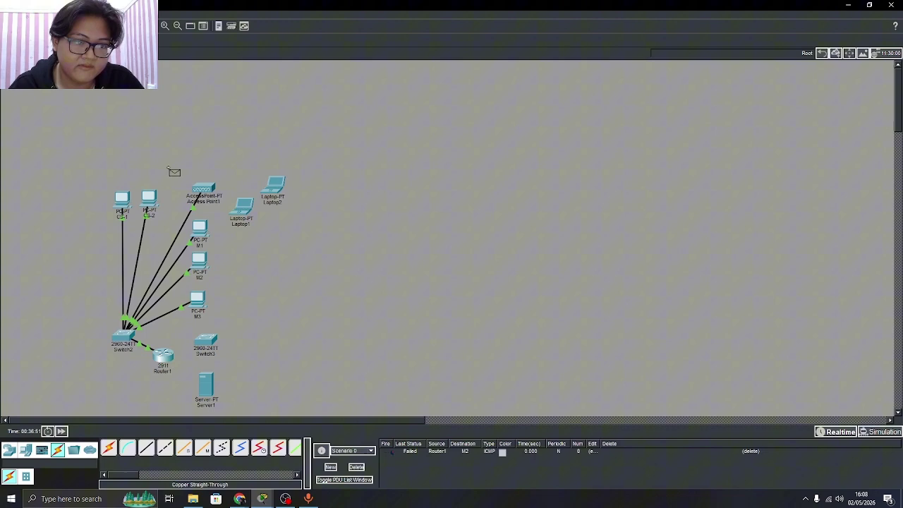
{"action": "left_click", "coordinate": [165, 356]}
{"action": "left_click", "coordinate": [200, 262]}
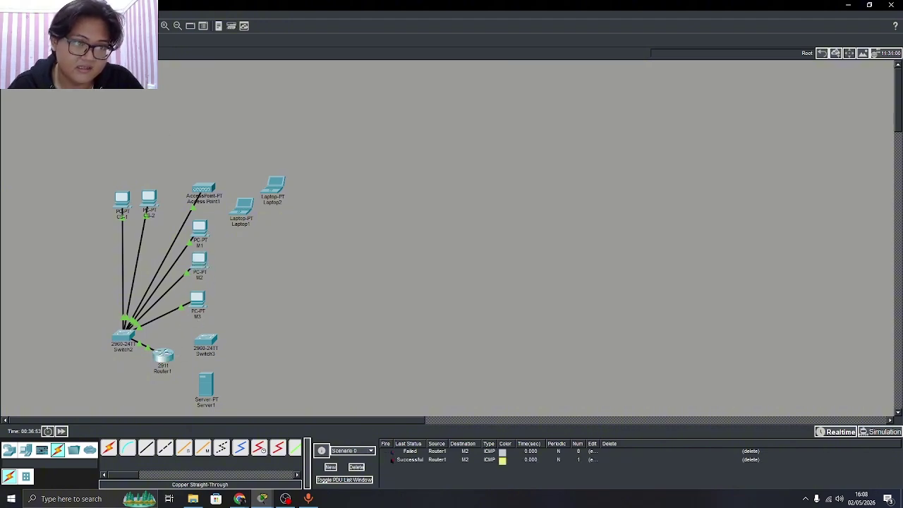
{"action": "left_click", "coordinate": [164, 356]}
{"action": "left_click", "coordinate": [200, 299]}
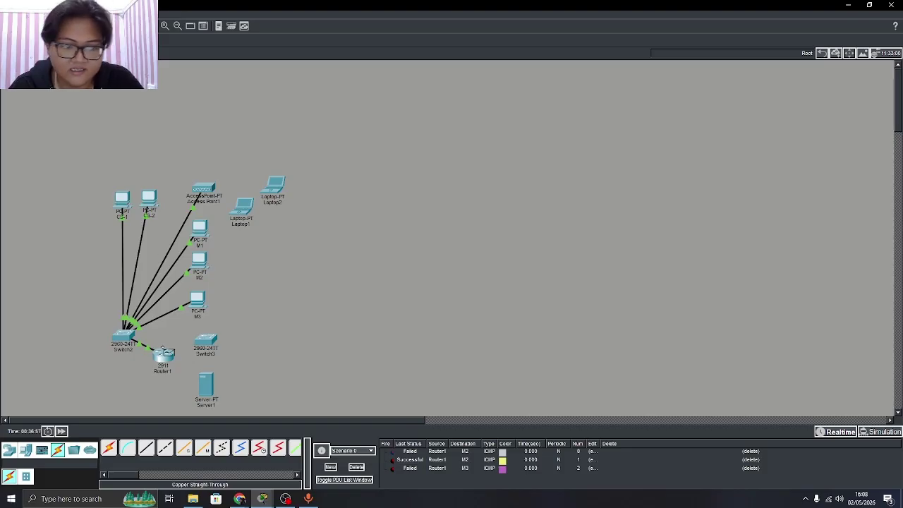
{"action": "left_click", "coordinate": [164, 355]}
{"action": "left_click", "coordinate": [199, 304]}
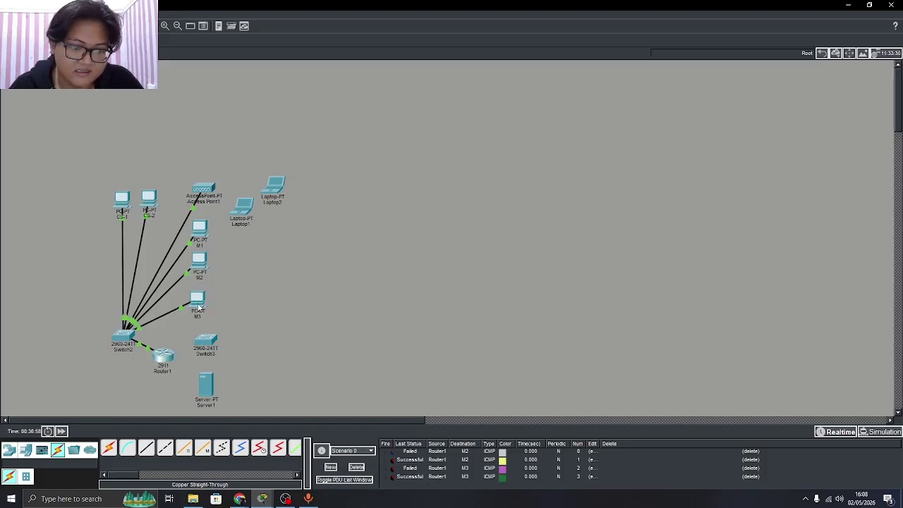
{"action": "left_click", "coordinate": [356, 467]}
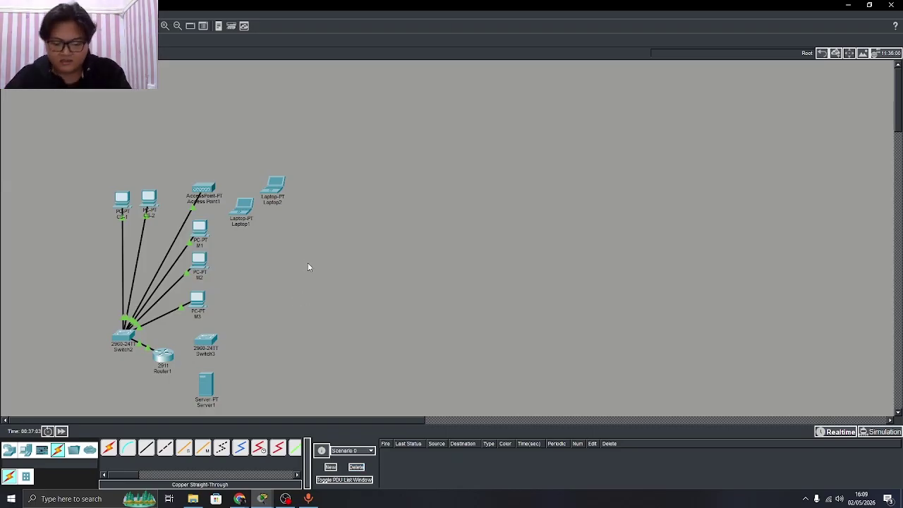
{"action": "scroll", "coordinate": [285, 321], "scroll_direction": "down", "scroll_amount": 3}
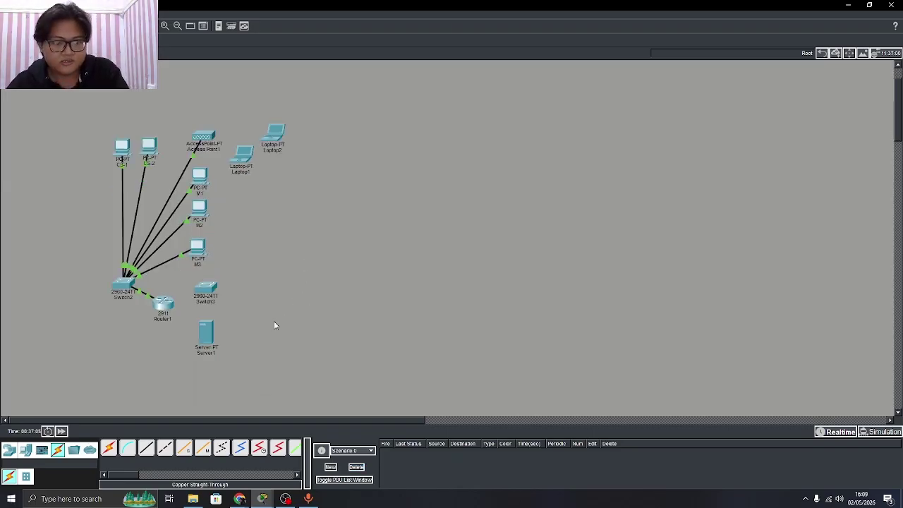
{"action": "double_click", "coordinate": [206, 331]}
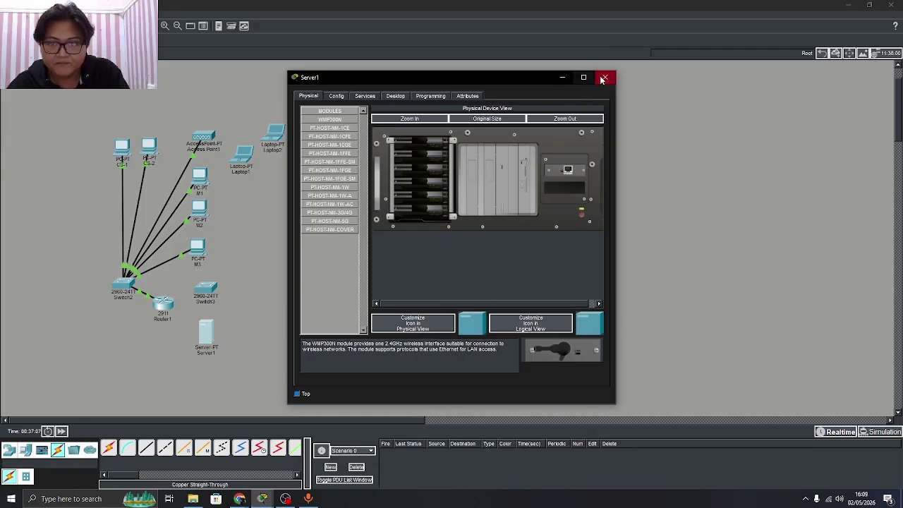
{"action": "left_click", "coordinate": [605, 77]}
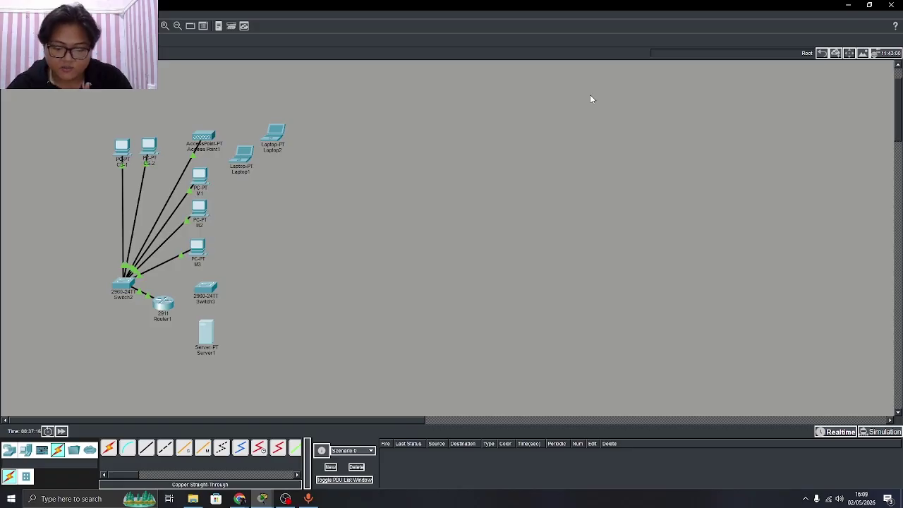
Set the IPv4 default gateway of Server1 to 192.168.20.1 in its global settings
{"action": "left_click", "coordinate": [205, 342]}
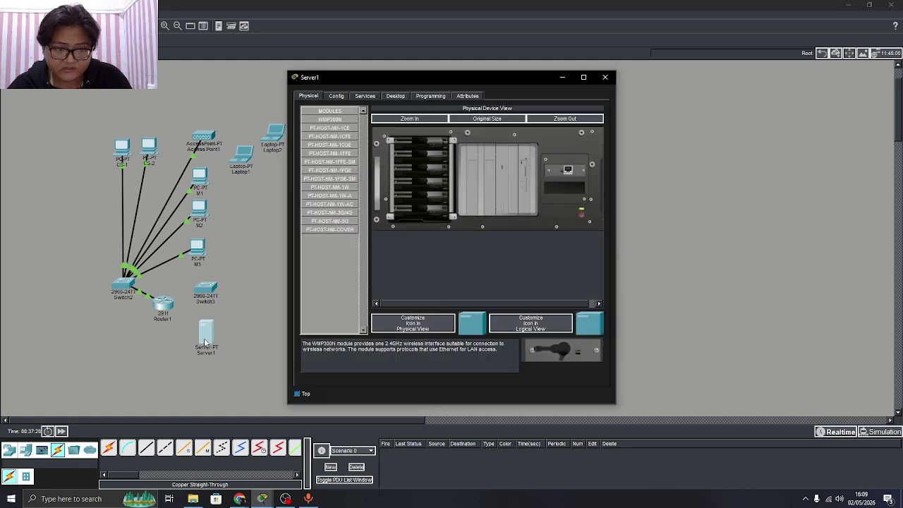
{"action": "left_click", "coordinate": [337, 97]}
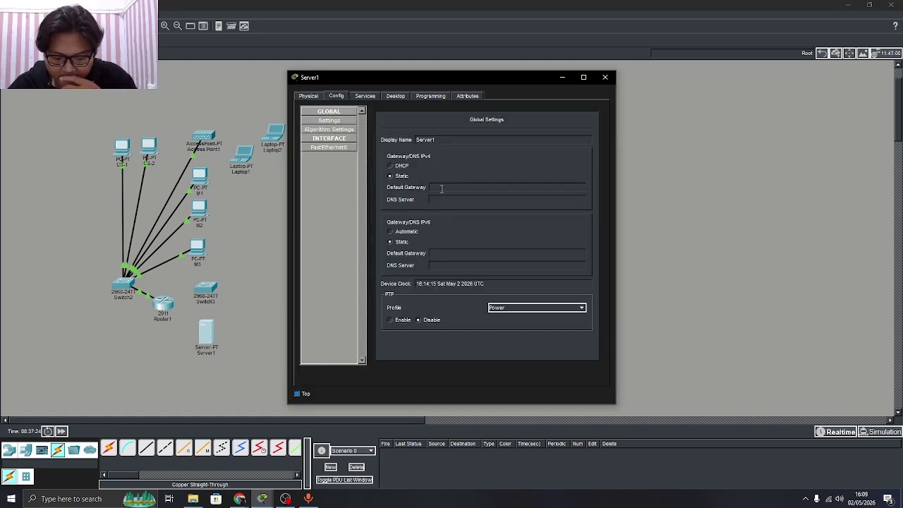
{"action": "left_click", "coordinate": [441, 188]}
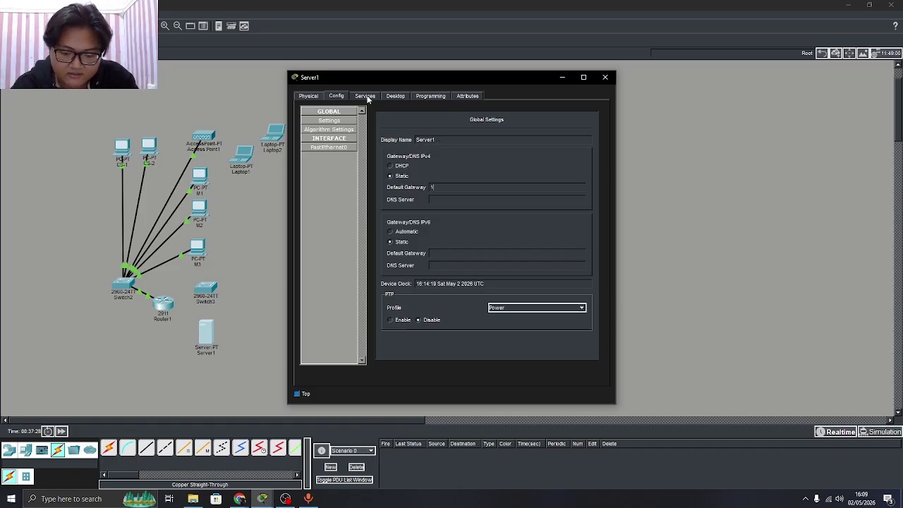
{"action": "type", "text": "192"}
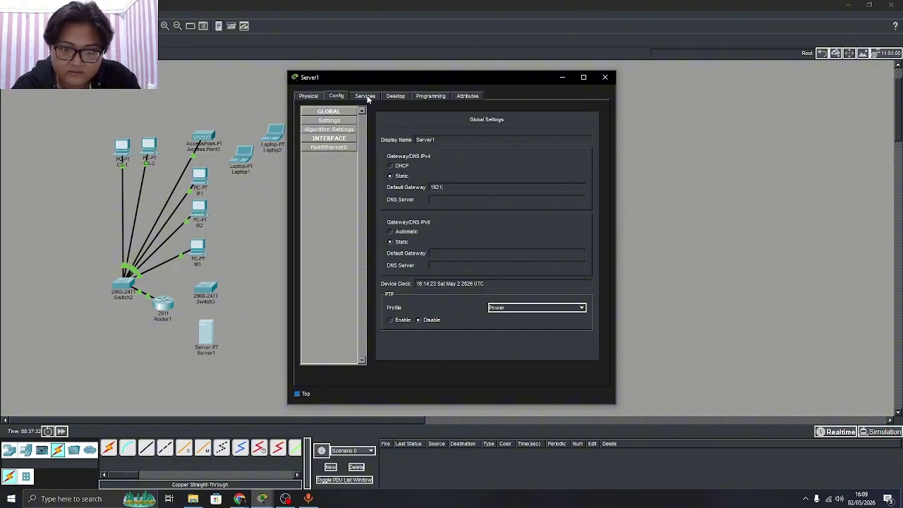
{"action": "type", "text": ".168"}
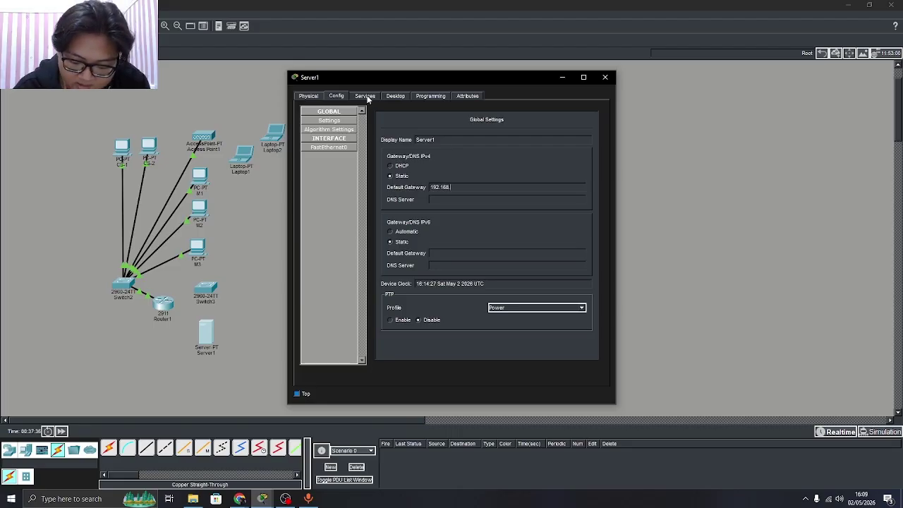
{"action": "type", "text": ".28.1"}
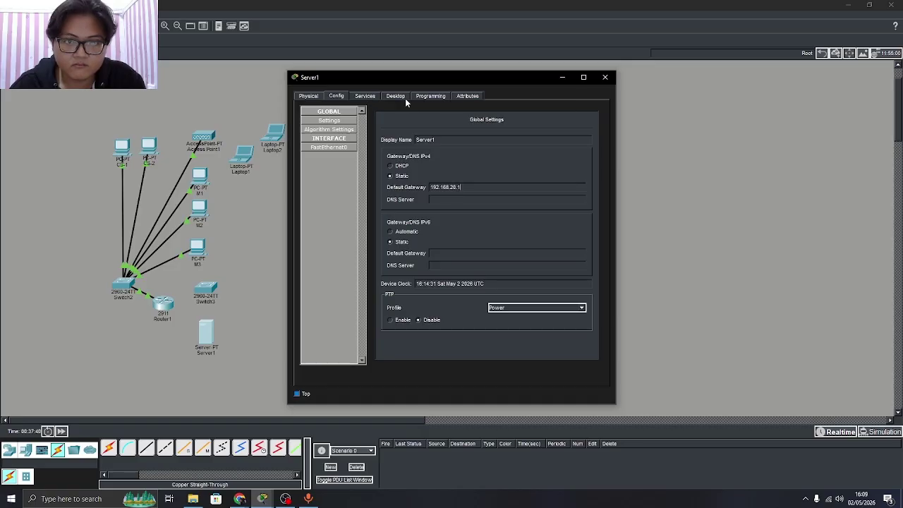
Give Server1 the static IPv4 address 192.168.20.2 with subnet mask 255.255.255.0 and close its window
{"action": "left_click", "coordinate": [396, 96]}
{"action": "left_click", "coordinate": [328, 132]}
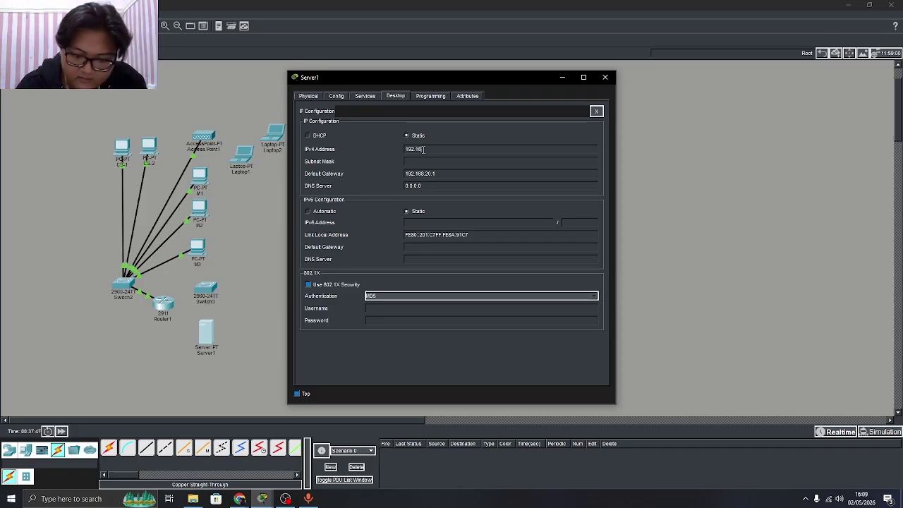
{"action": "type", "text": ".20.2"}
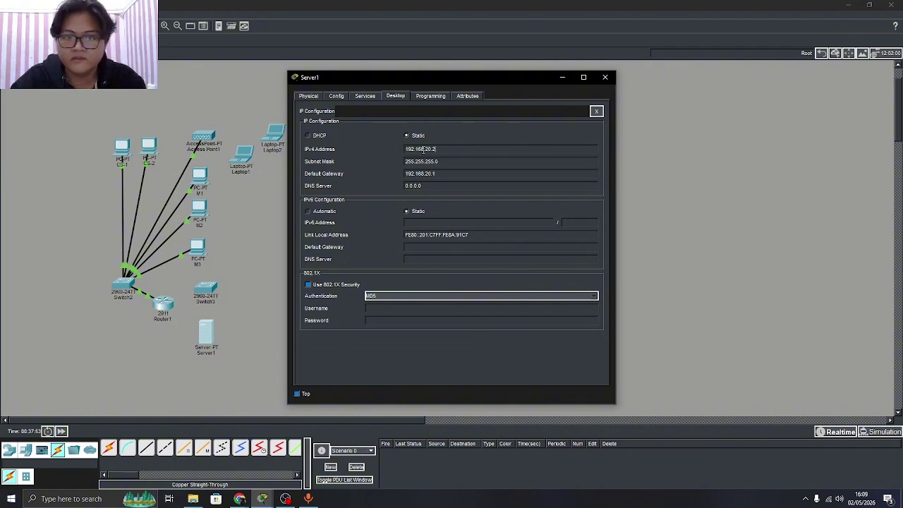
{"action": "left_click", "coordinate": [603, 78]}
{"action": "left_click", "coordinate": [146, 448]}
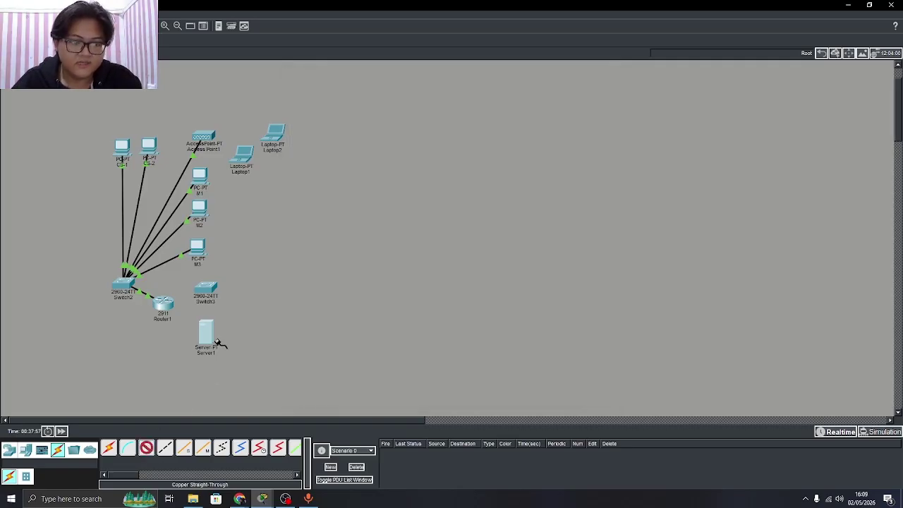
{"action": "left_click", "coordinate": [211, 335]}
{"action": "left_click", "coordinate": [216, 337]}
{"action": "left_click", "coordinate": [164, 304]}
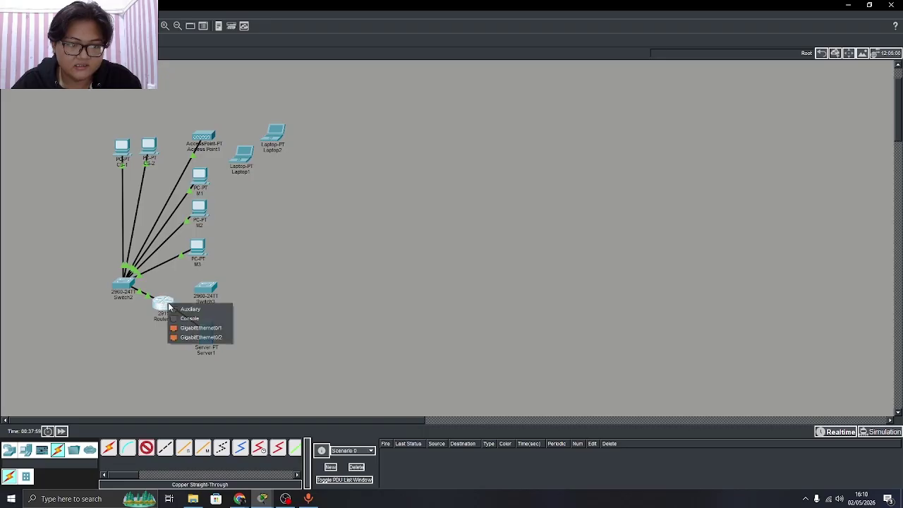
{"action": "left_click", "coordinate": [185, 337]}
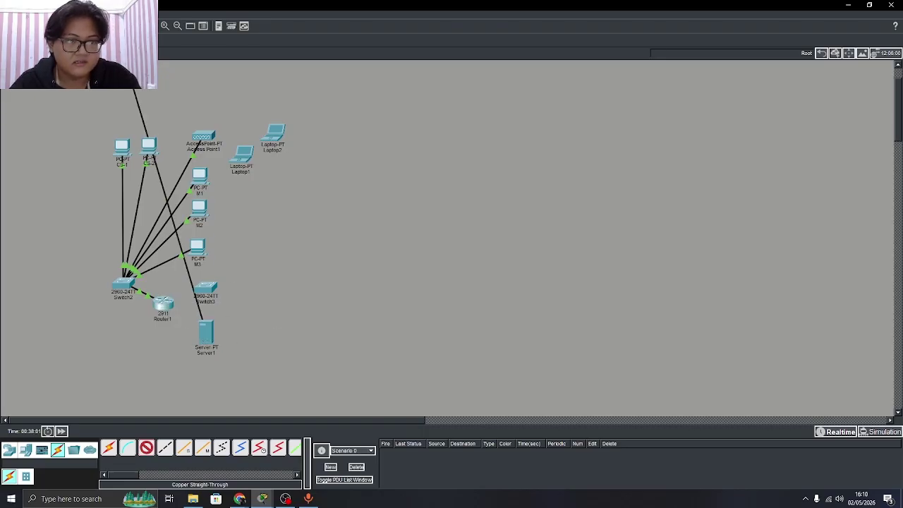
{"action": "key", "text": "Escape"}
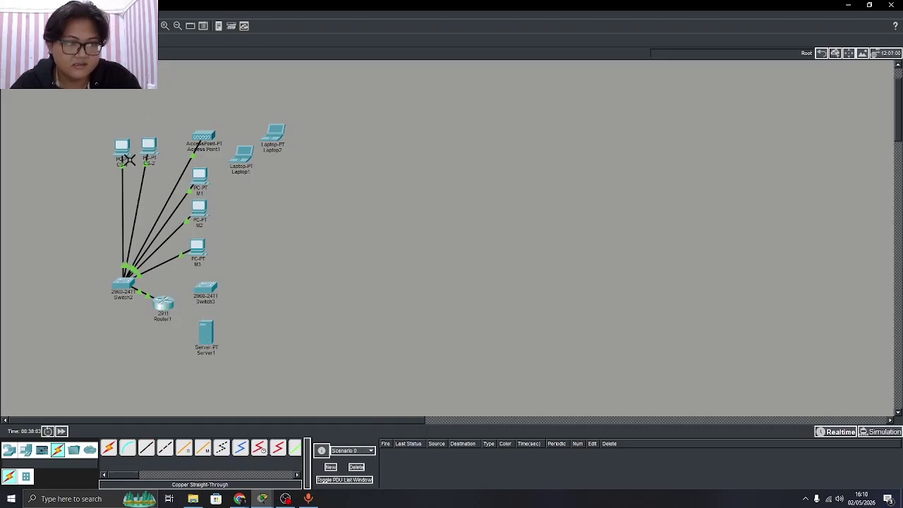
Connect Server1's FastEthernet0 to Switch3's FastEthernet0/1 with a copper straight-through cable
{"action": "left_click", "coordinate": [146, 448]}
{"action": "left_click", "coordinate": [208, 333]}
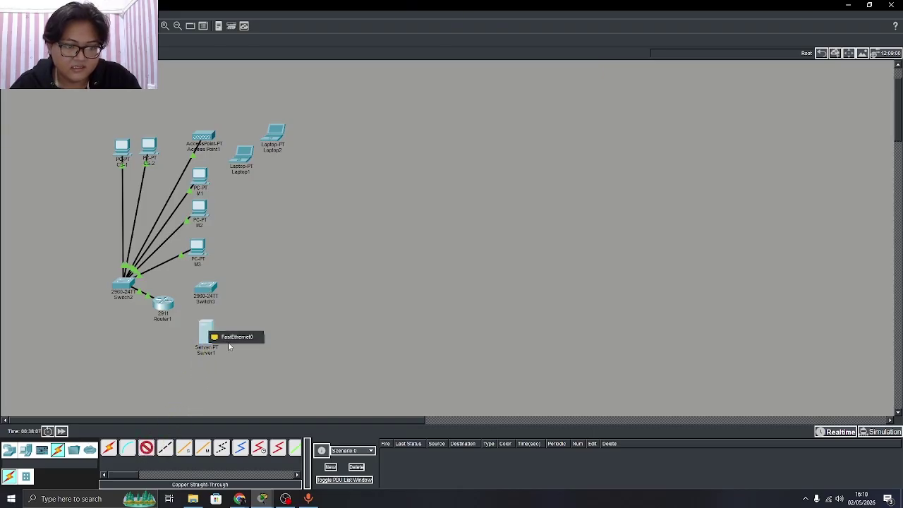
{"action": "left_click", "coordinate": [229, 341]}
{"action": "left_click", "coordinate": [210, 290]}
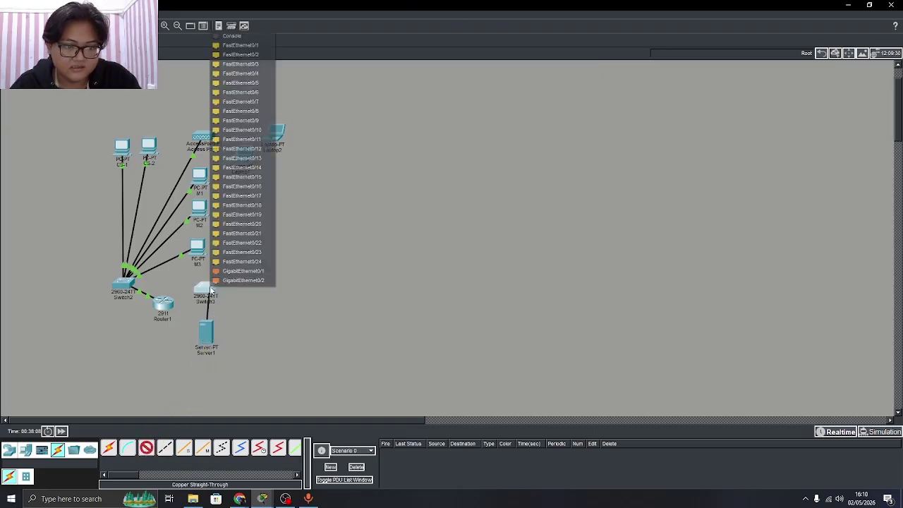
{"action": "left_click", "coordinate": [250, 46]}
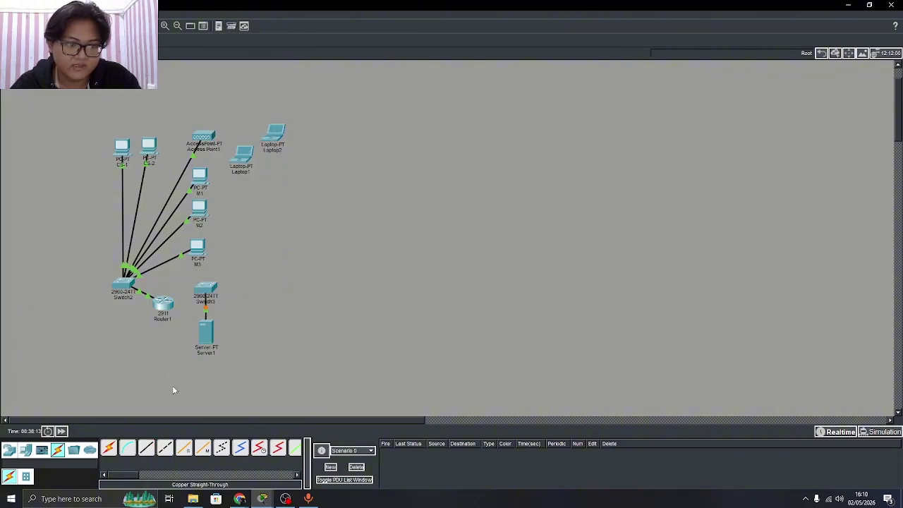
Connect Router1's GigabitEthernet0/1 to a FastEthernet port of Switch3 with a copper straight-through cable and shift Switch3 slightly away from the router
{"action": "left_click", "coordinate": [146, 450]}
{"action": "left_click", "coordinate": [164, 304]}
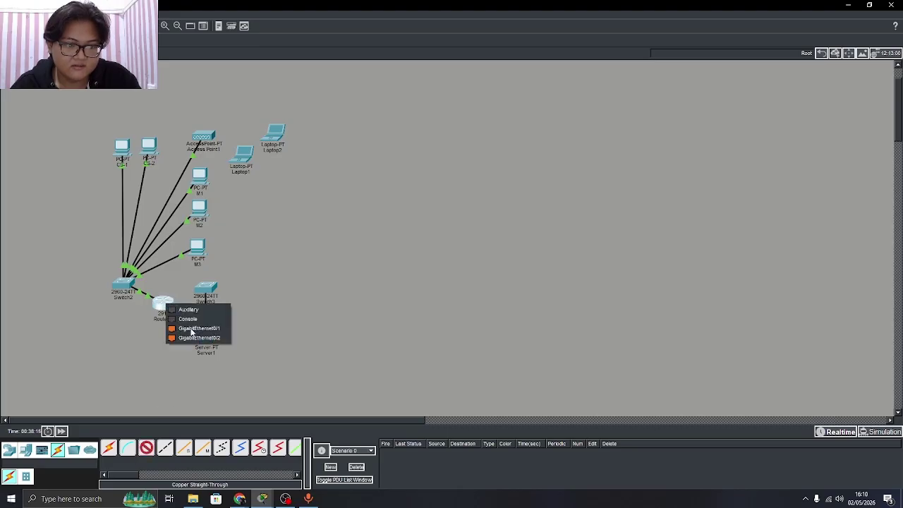
{"action": "left_click", "coordinate": [192, 328]}
{"action": "left_click", "coordinate": [205, 288]}
{"action": "left_click", "coordinate": [258, 56]}
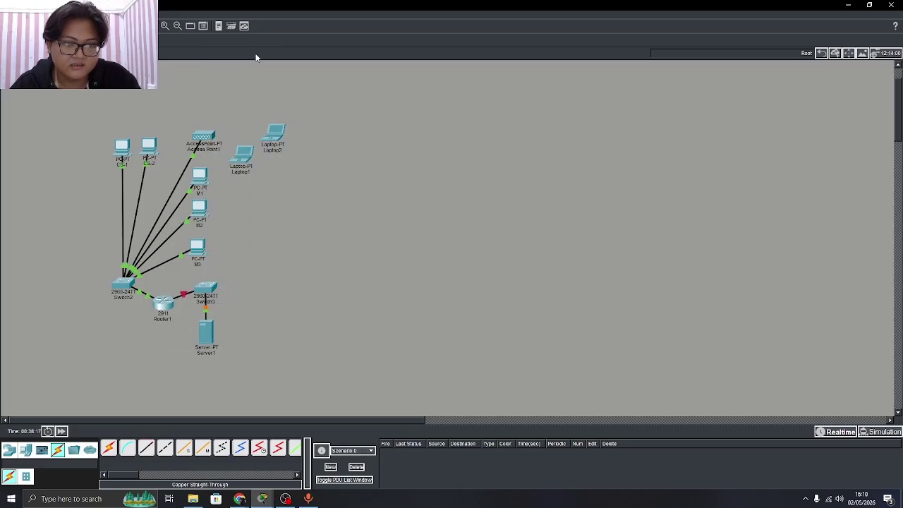
{"action": "left_click_drag", "start_coordinate": [208, 289], "coordinate": [218, 289]}
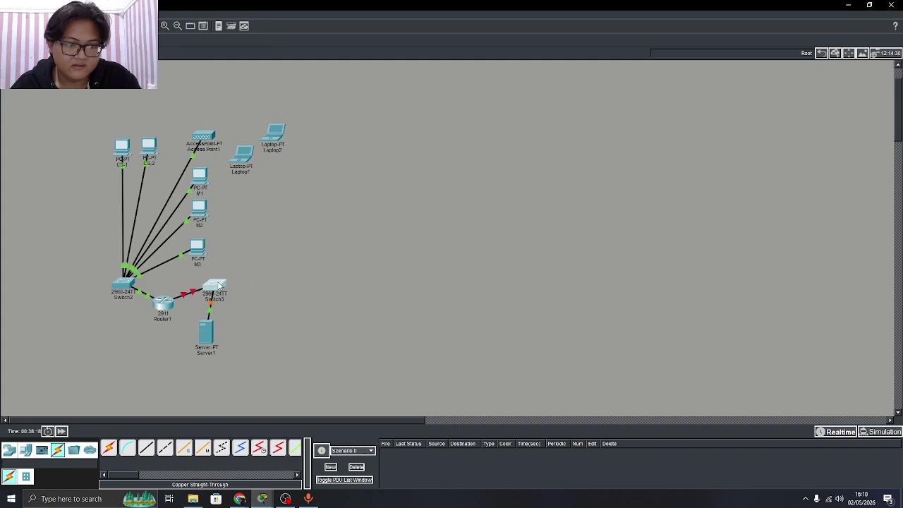
Check Router1's GigabitEthernet0/1 settings and copy the IPv4 default gateway address 192.168.20.1 from Server1's global settings
{"action": "left_click", "coordinate": [164, 305]}
{"action": "left_click", "coordinate": [329, 201]}
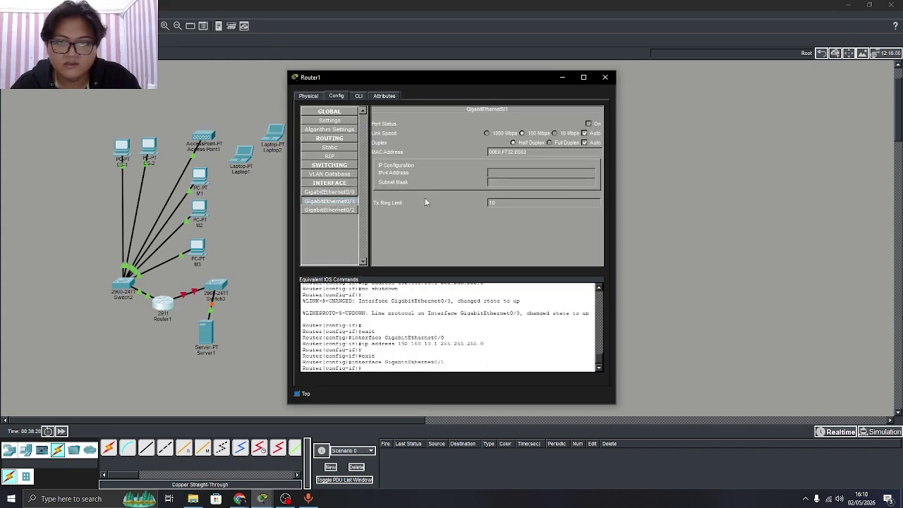
{"action": "left_click", "coordinate": [206, 335]}
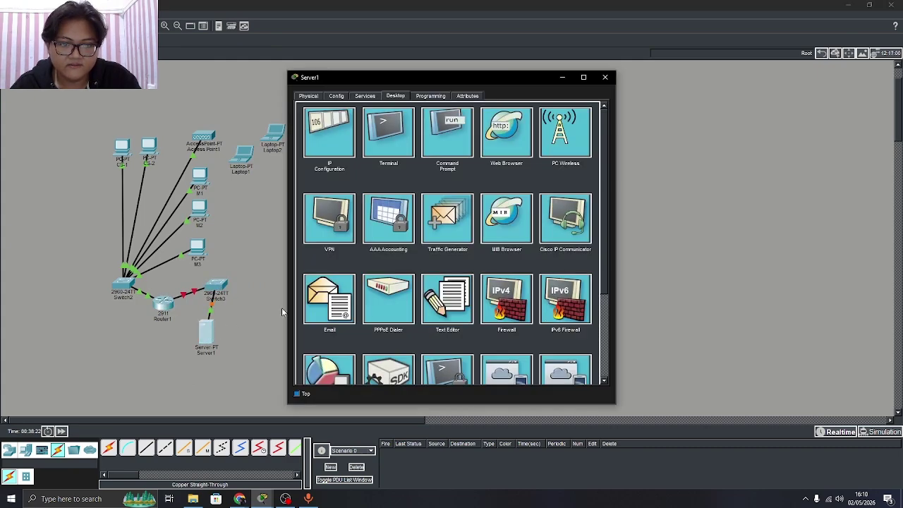
{"action": "left_click", "coordinate": [338, 96]}
{"action": "left_click_drag", "start_coordinate": [463, 187], "coordinate": [419, 187]}
{"action": "key", "text": "ctrl+c"}
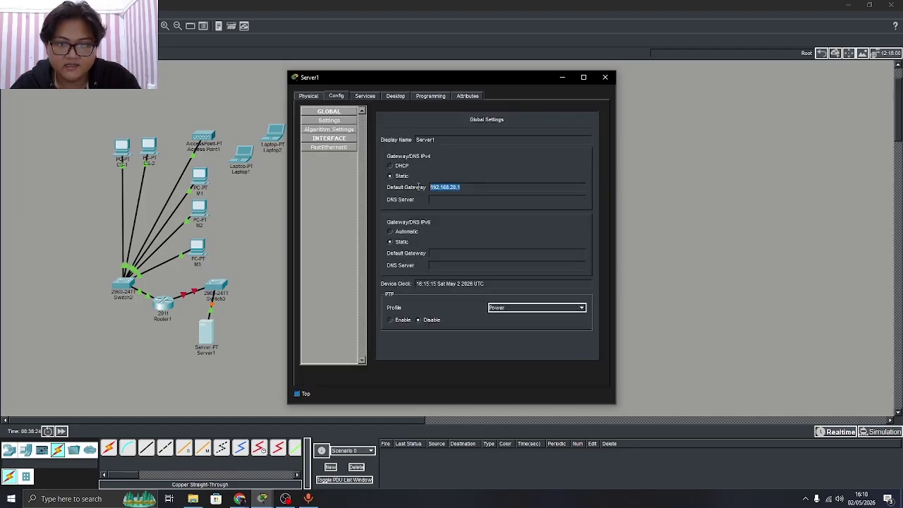
Assign 192.168.20.1 with subnet mask 255.255.255.0 to Router1's GigabitEthernet0/1, turn the port on and close the router window
{"action": "left_click", "coordinate": [161, 306]}
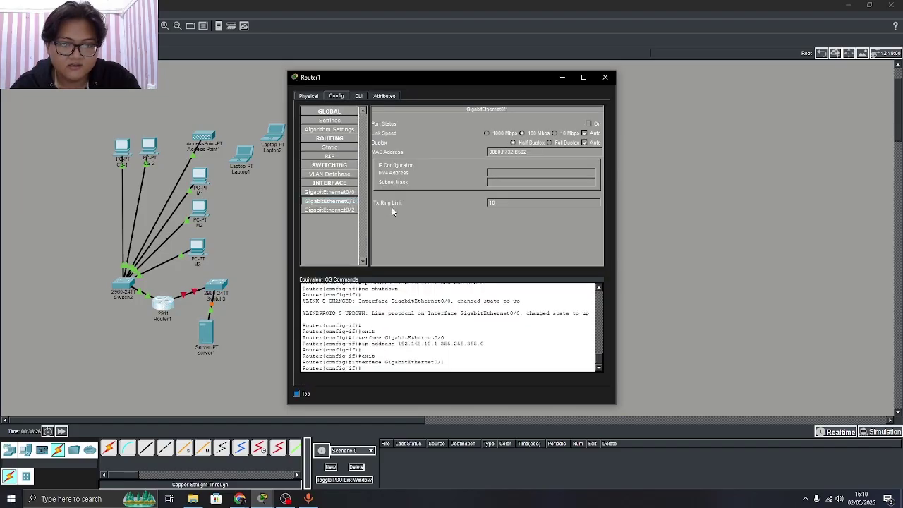
{"action": "left_click", "coordinate": [348, 193]}
{"action": "left_click", "coordinate": [349, 202]}
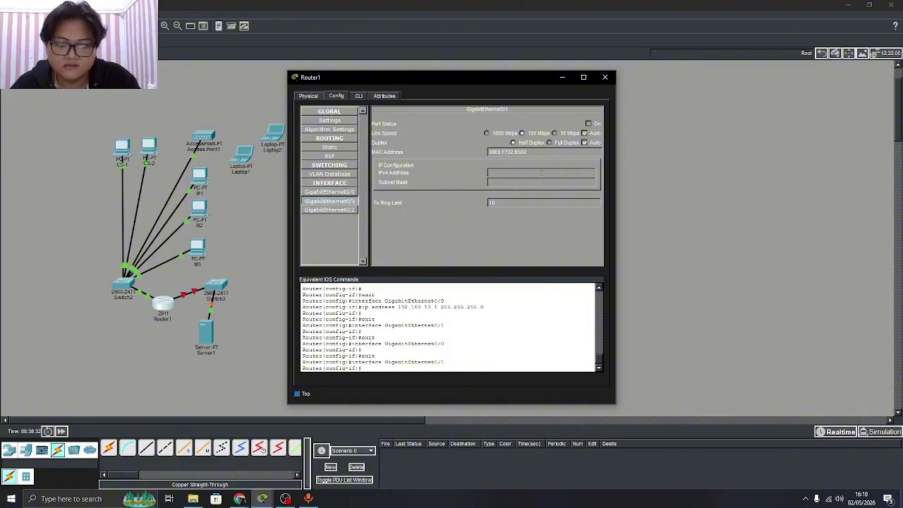
{"action": "key", "text": "ctrl+v"}
{"action": "key", "text": "Tab"}
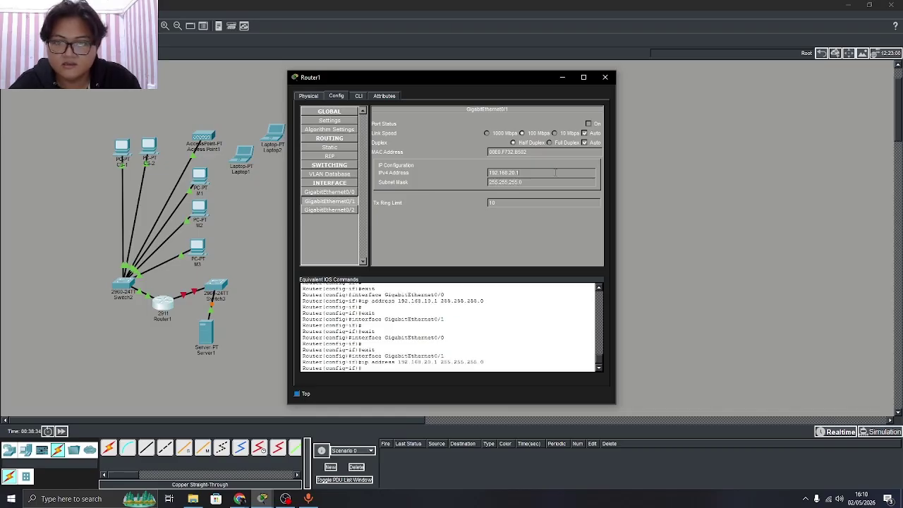
{"action": "left_click", "coordinate": [589, 124]}
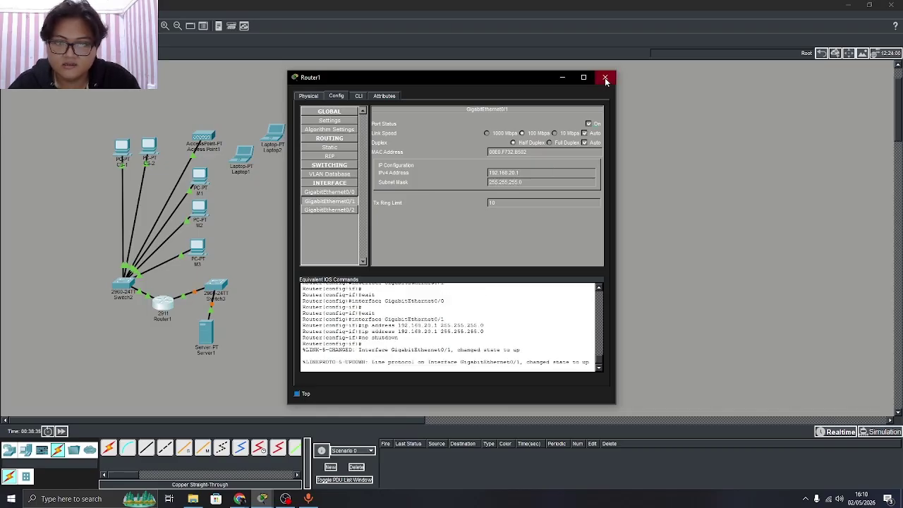
{"action": "left_click", "coordinate": [606, 79]}
Fast-forward the simulation time, shift Server1 slightly away from Switch3 and send a simple PDU from Server1 to Router1
{"action": "left_click", "coordinate": [62, 432]}
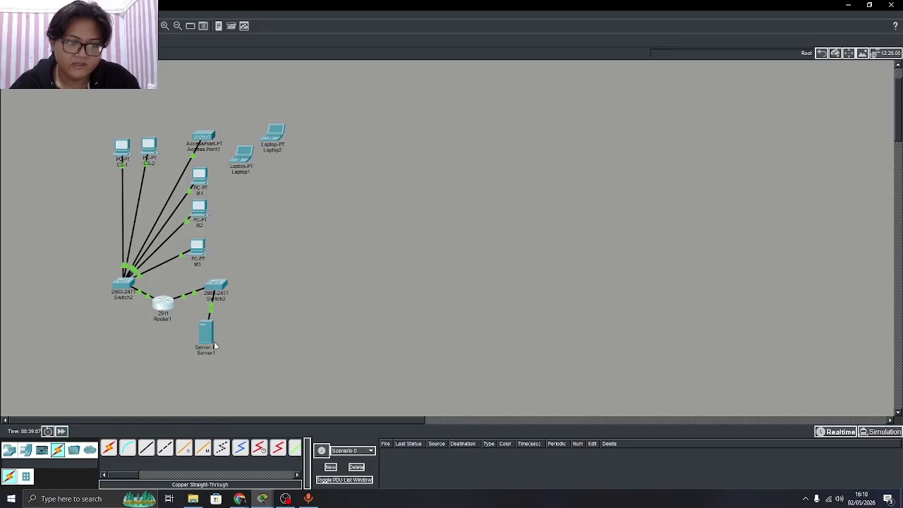
{"action": "left_click_drag", "start_coordinate": [206, 334], "coordinate": [207, 346]}
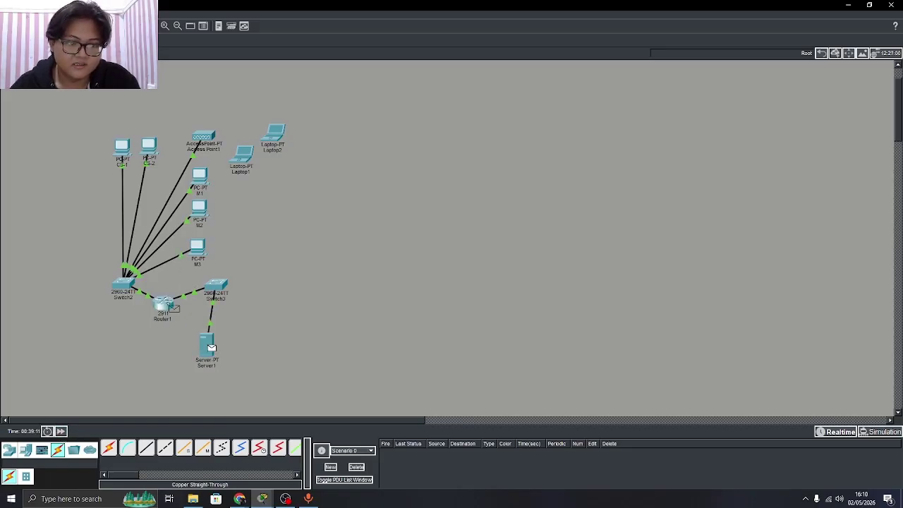
{"action": "left_click", "coordinate": [172, 308]}
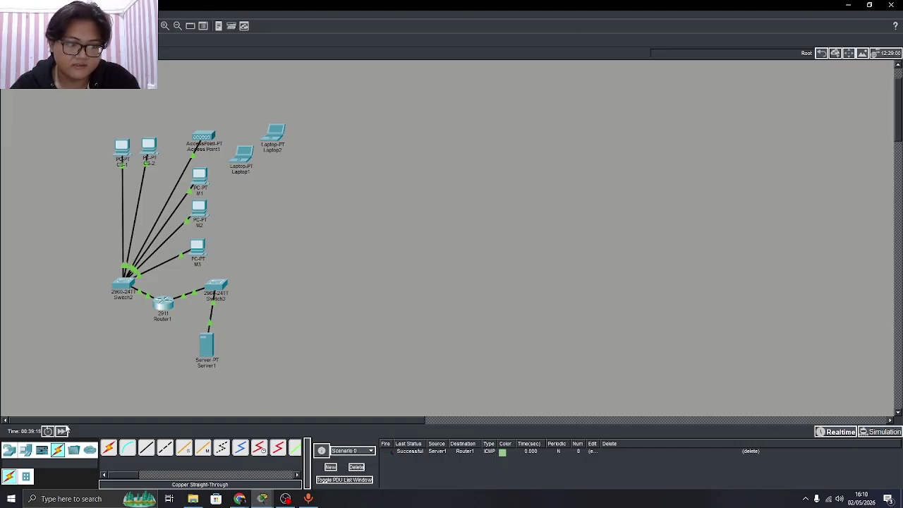
Fast-forward the simulation time twice and send a simple PDU from Server1 to CS-1
{"action": "left_click", "coordinate": [62, 431]}
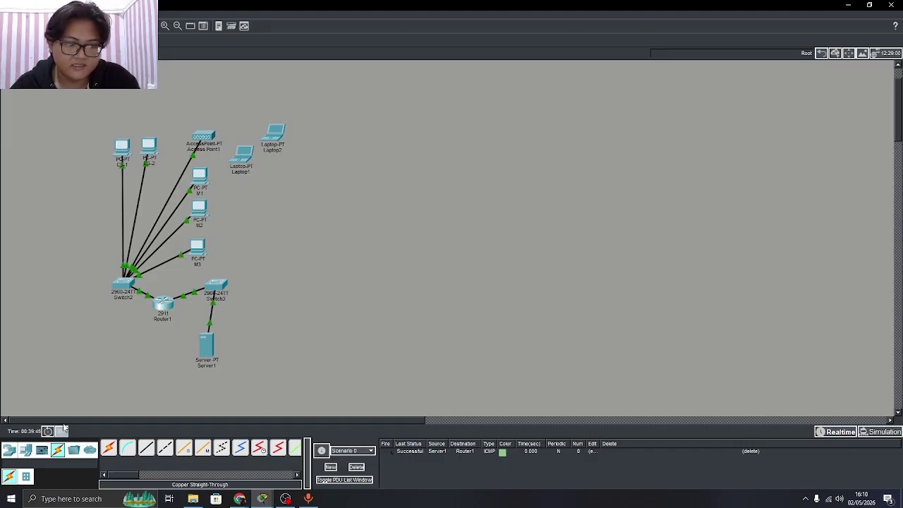
{"action": "left_click", "coordinate": [62, 431]}
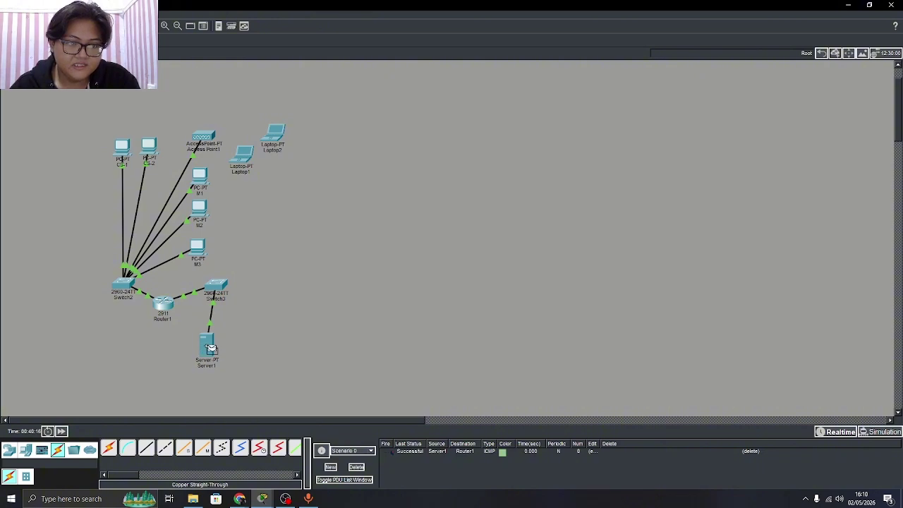
{"action": "left_click", "coordinate": [123, 147]}
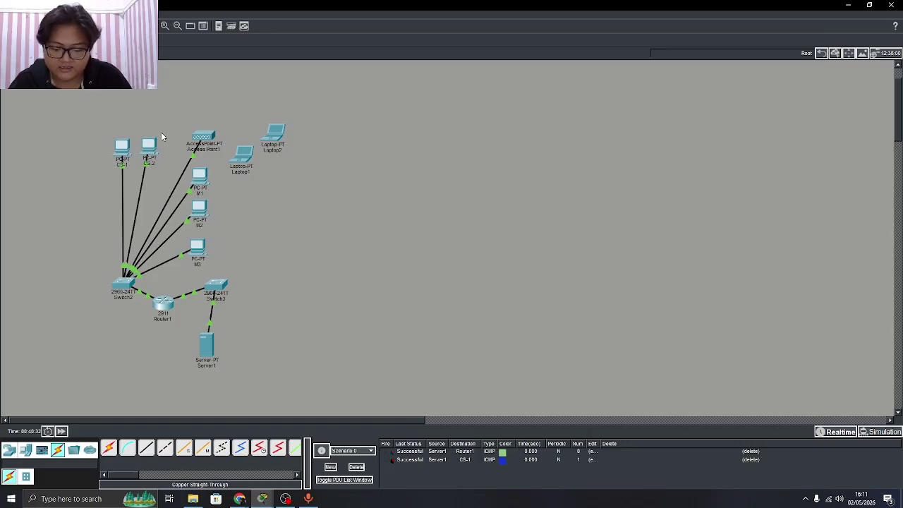
Power off Laptop1, replace its Ethernet module with the WPC300N wireless module, power it back on and close its window
{"action": "left_click", "coordinate": [243, 160]}
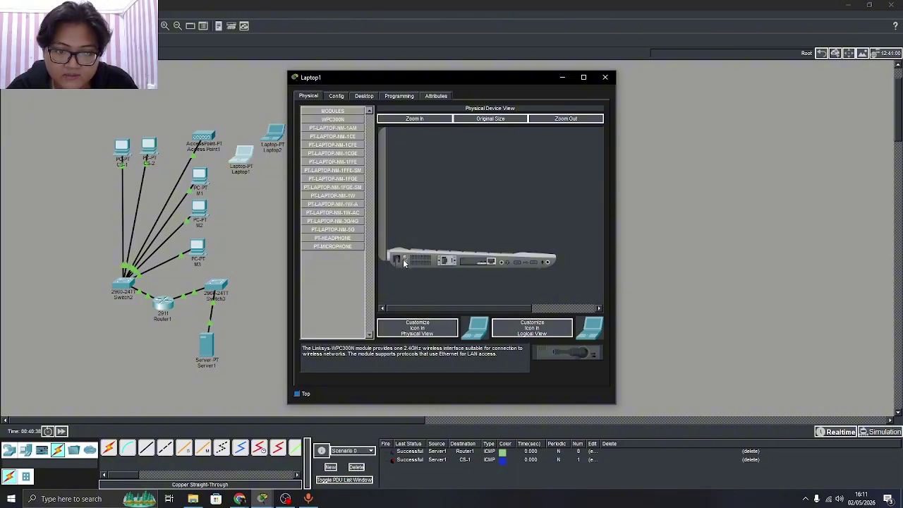
{"action": "left_click_drag", "start_coordinate": [474, 262], "coordinate": [338, 278]}
{"action": "left_click", "coordinate": [337, 120]}
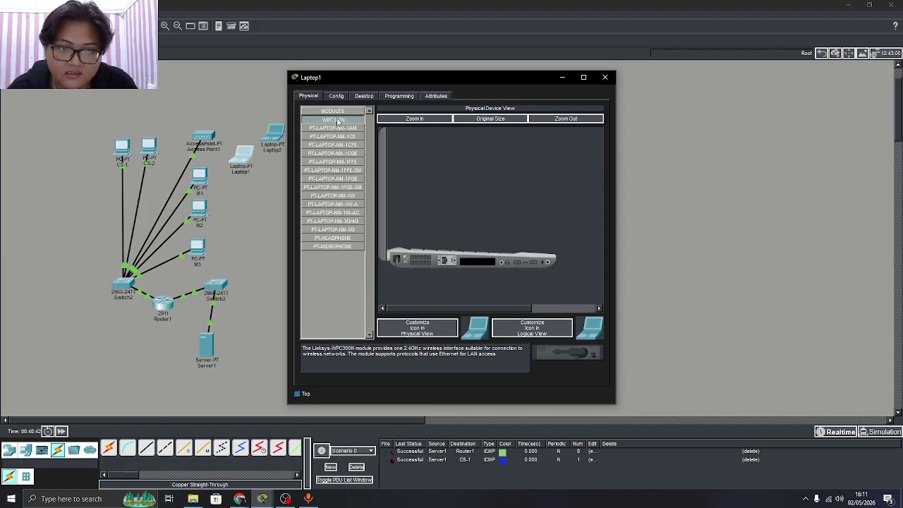
{"action": "left_click_drag", "start_coordinate": [337, 121], "coordinate": [476, 265]}
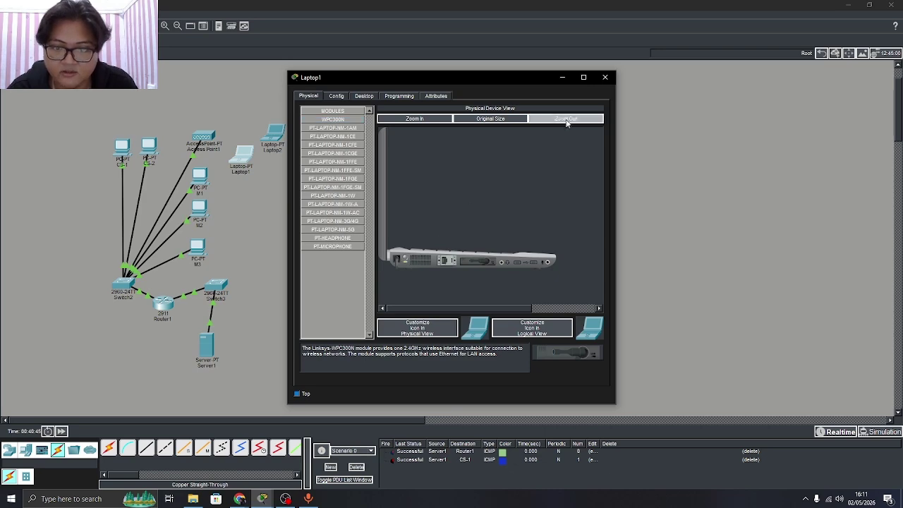
{"action": "left_click", "coordinate": [604, 77]}
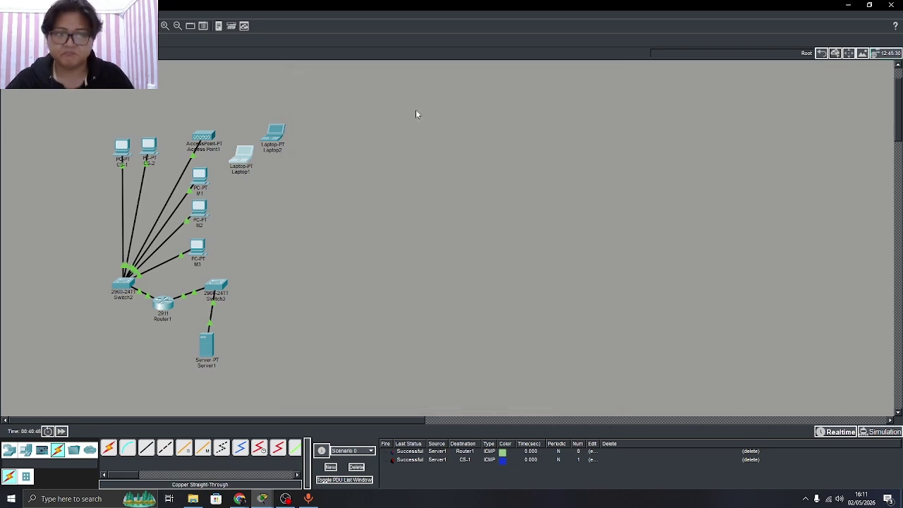
Power off Laptop2, swap its Ethernet module for the WPC300N wireless module, power it back on and close its window
{"action": "left_click", "coordinate": [283, 140]}
{"action": "left_click_drag", "start_coordinate": [482, 265], "coordinate": [342, 275]}
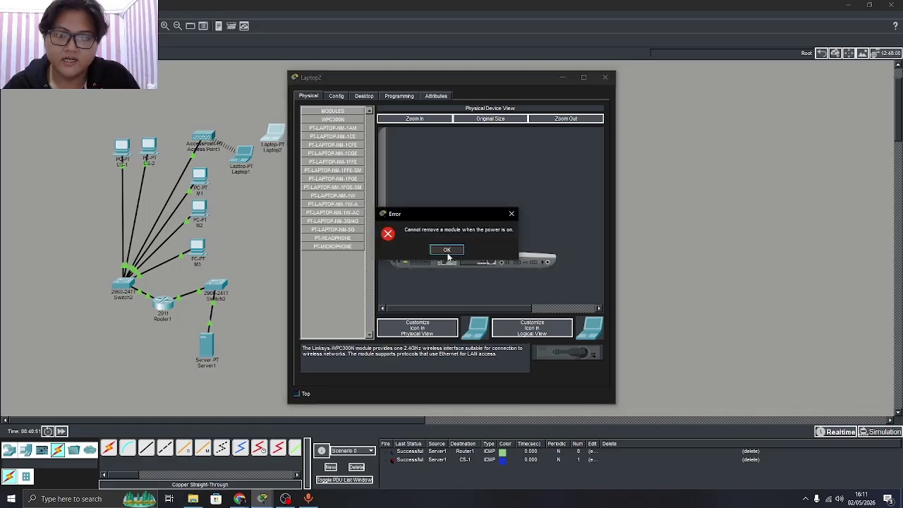
{"action": "left_click", "coordinate": [448, 250]}
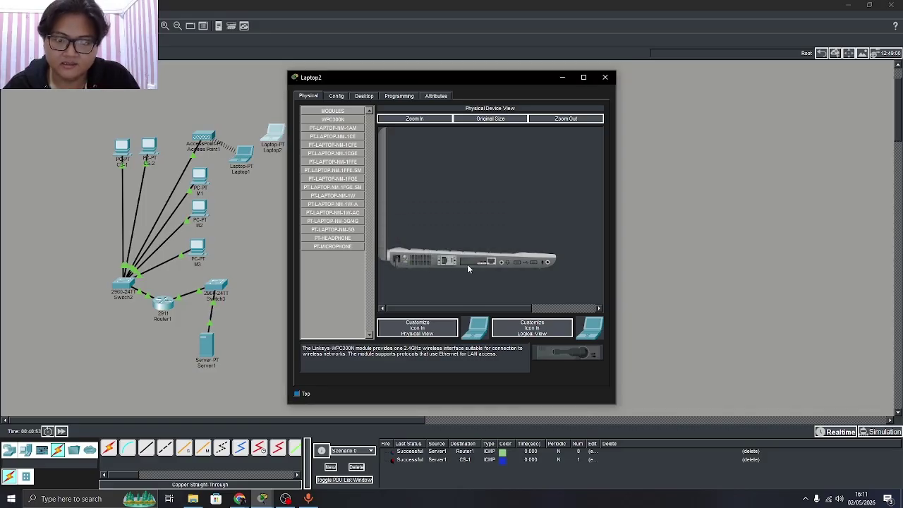
{"action": "mouse_move", "coordinate": [471, 265]}
{"action": "left_mouse_down"}
{"action": "mouse_move", "coordinate": [330, 300]}
{"action": "mouse_move", "coordinate": [345, 128]}
{"action": "mouse_move", "coordinate": [473, 264]}
{"action": "left_mouse_up"}
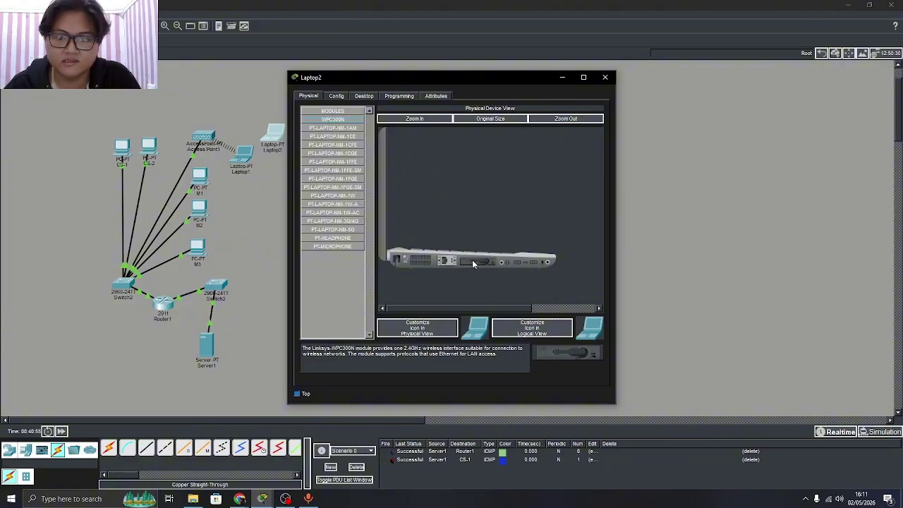
{"action": "left_click", "coordinate": [336, 97]}
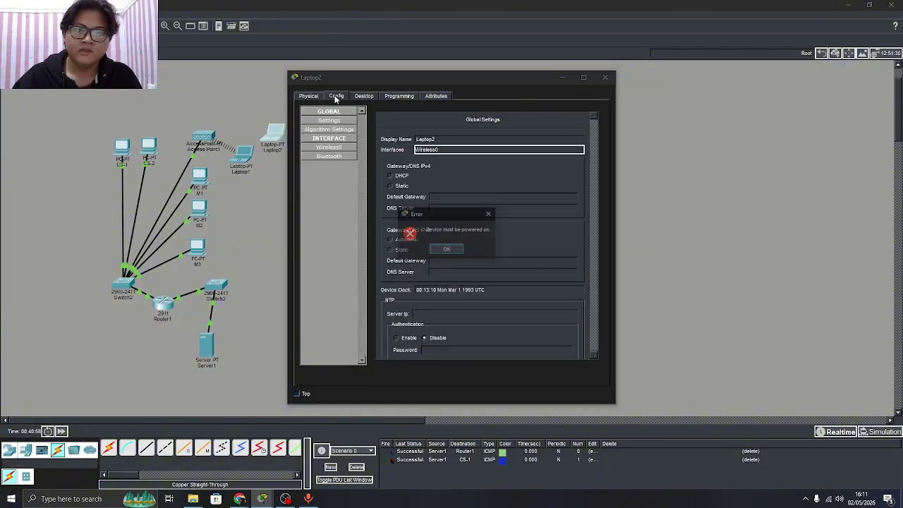
{"action": "left_click", "coordinate": [452, 252]}
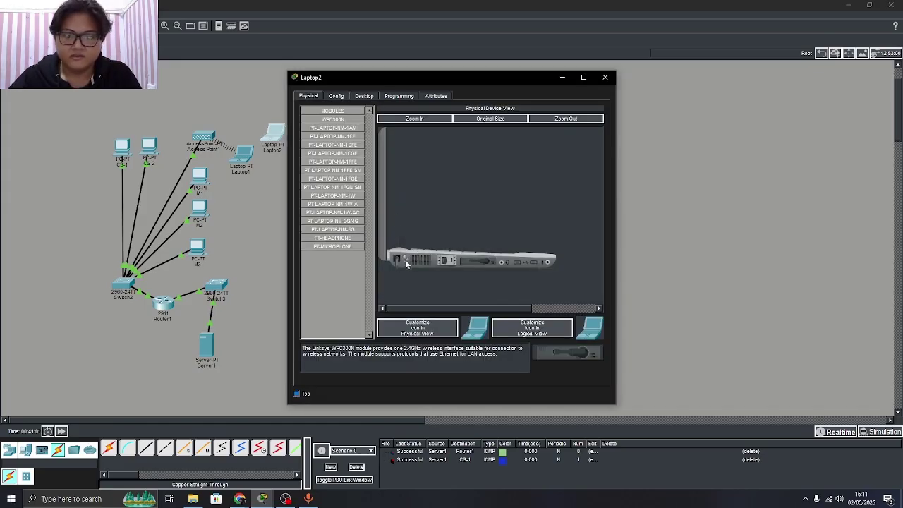
{"action": "left_click", "coordinate": [605, 77]}
Move Laptop1 and Access Point1 slightly apart on the workspace and look over the access point's global settings and physical modules
{"action": "mouse_move", "coordinate": [243, 164]}
{"action": "left_mouse_down"}
{"action": "mouse_move", "coordinate": [239, 185]}
{"action": "mouse_move", "coordinate": [240, 160]}
{"action": "mouse_move", "coordinate": [242, 176]}
{"action": "left_mouse_up"}
{"action": "left_click_drag", "start_coordinate": [206, 136], "coordinate": [211, 131]}
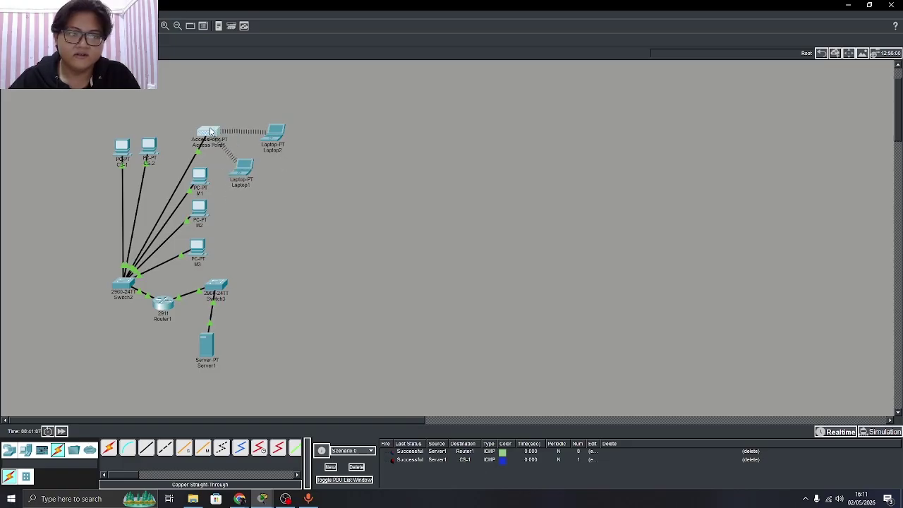
{"action": "left_click", "coordinate": [212, 132]}
{"action": "left_click", "coordinate": [332, 96]}
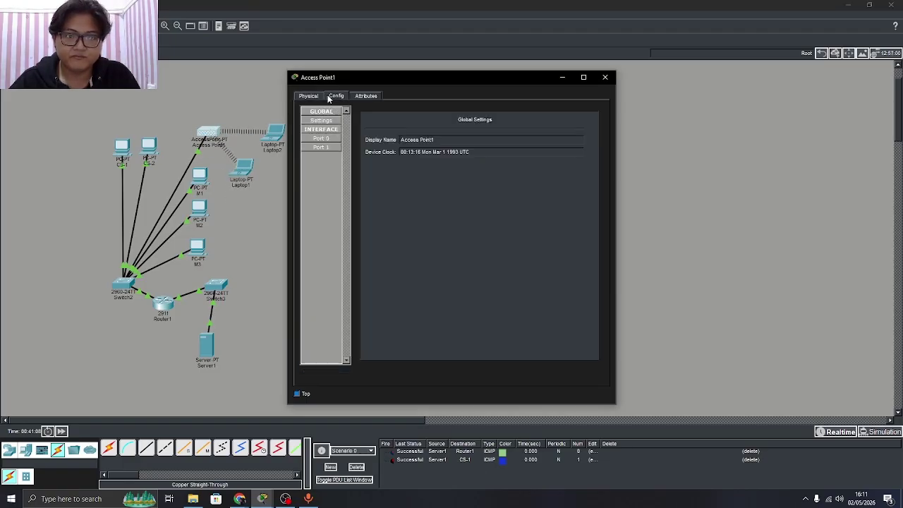
{"action": "left_click", "coordinate": [319, 97]}
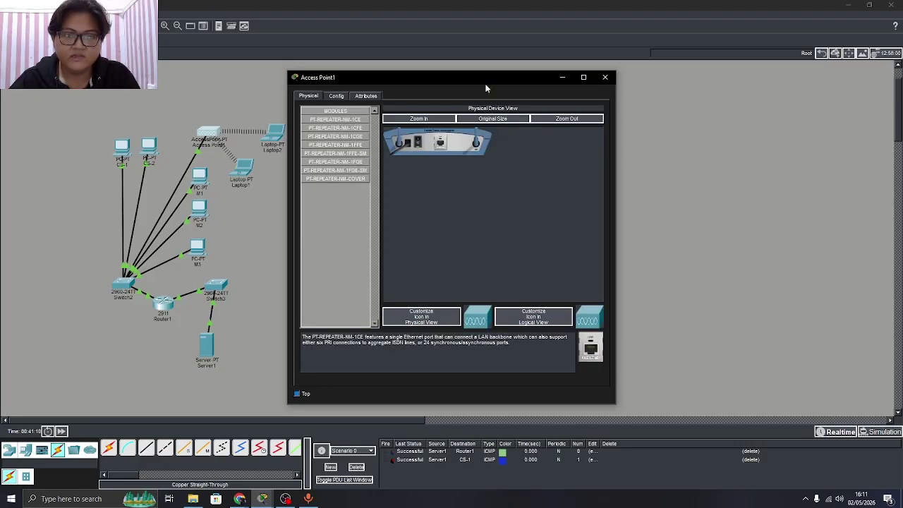
{"action": "left_click", "coordinate": [561, 77]}
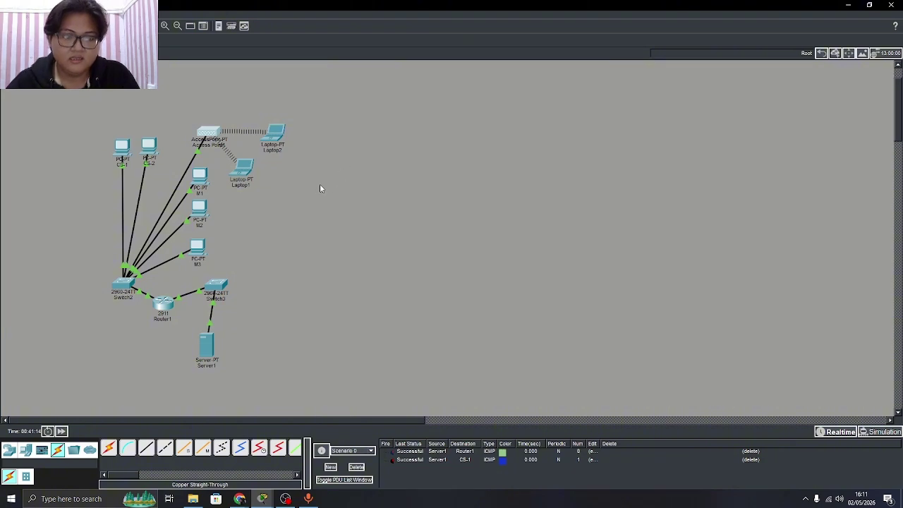
Set Access Point1's Port 1 SSID to LT1, secure it with WPA2-PSK and AES, enter the PSK pass phrase and close the window
{"action": "left_click", "coordinate": [211, 133]}
{"action": "left_click", "coordinate": [334, 95]}
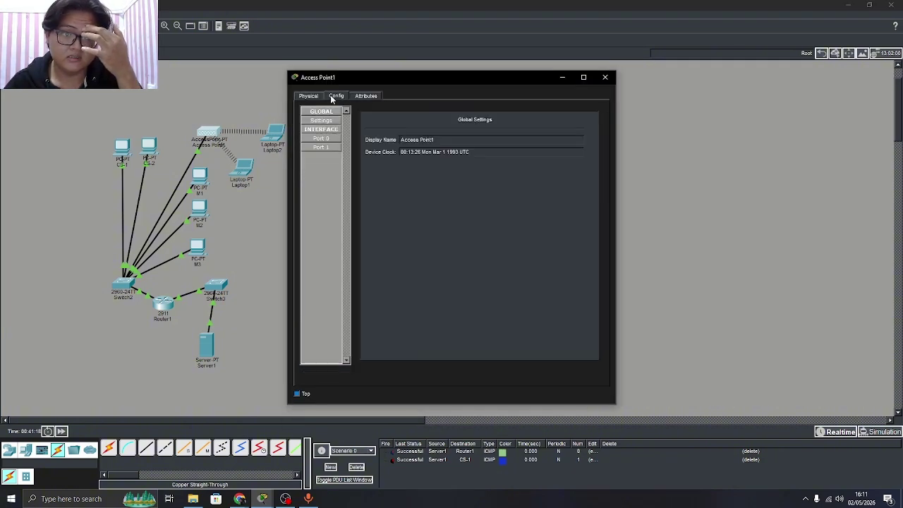
{"action": "left_click", "coordinate": [329, 148]}
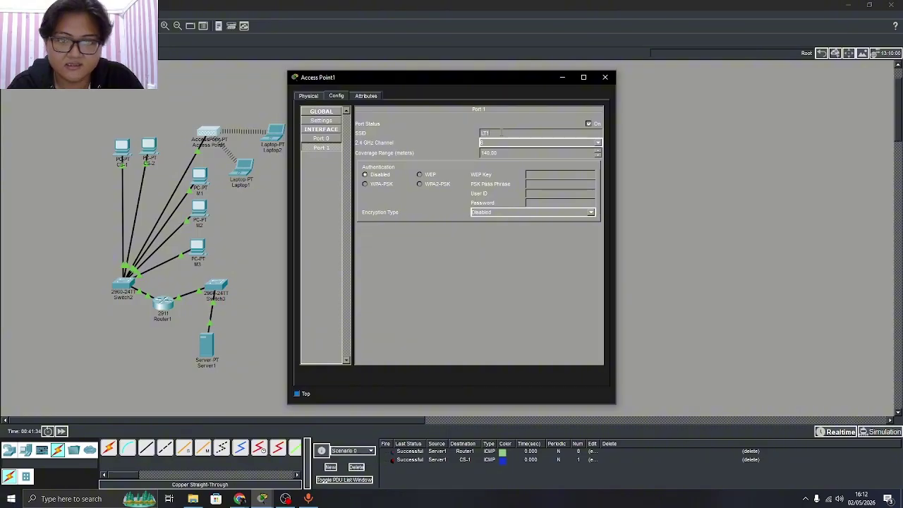
{"action": "left_click", "coordinate": [432, 185]}
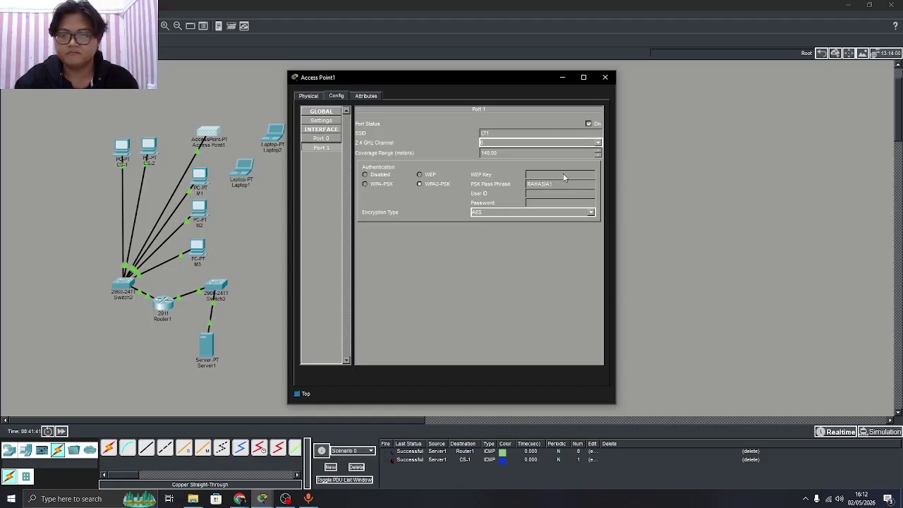
{"action": "left_click", "coordinate": [605, 77]}
Configure Laptop1's Wireless0 interface with SSID LT1, WPA2-PSK authentication, the PSK pass phrase and AES encryption
{"action": "left_click", "coordinate": [241, 168]}
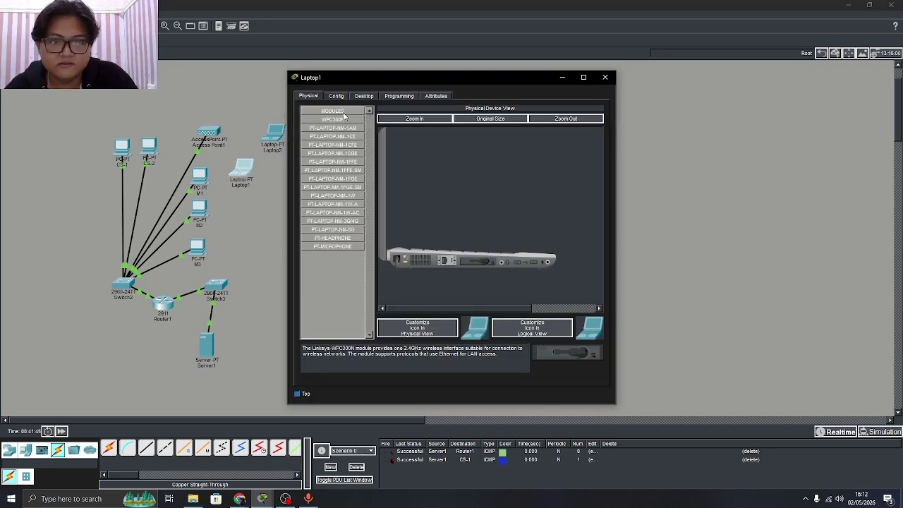
{"action": "left_click", "coordinate": [342, 98]}
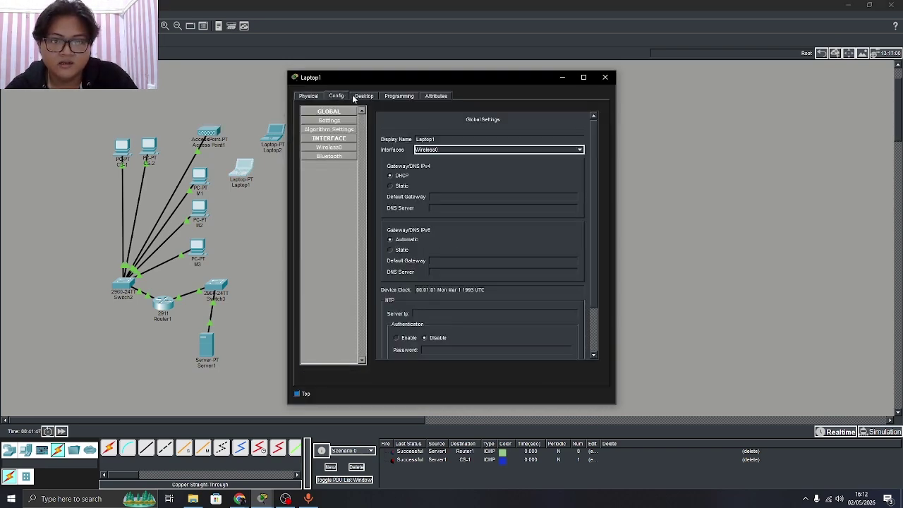
{"action": "left_click", "coordinate": [360, 96]}
{"action": "left_click", "coordinate": [338, 143]}
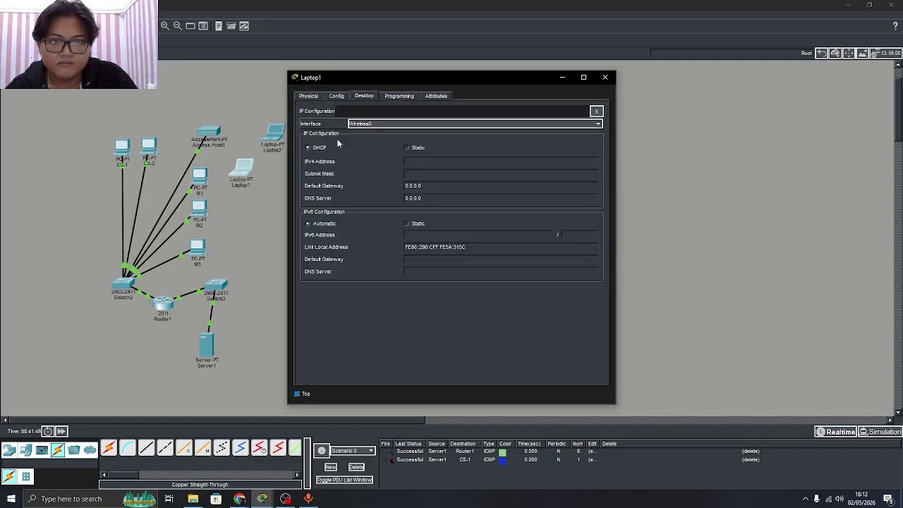
{"action": "left_click", "coordinate": [344, 99]}
{"action": "left_click", "coordinate": [316, 100]}
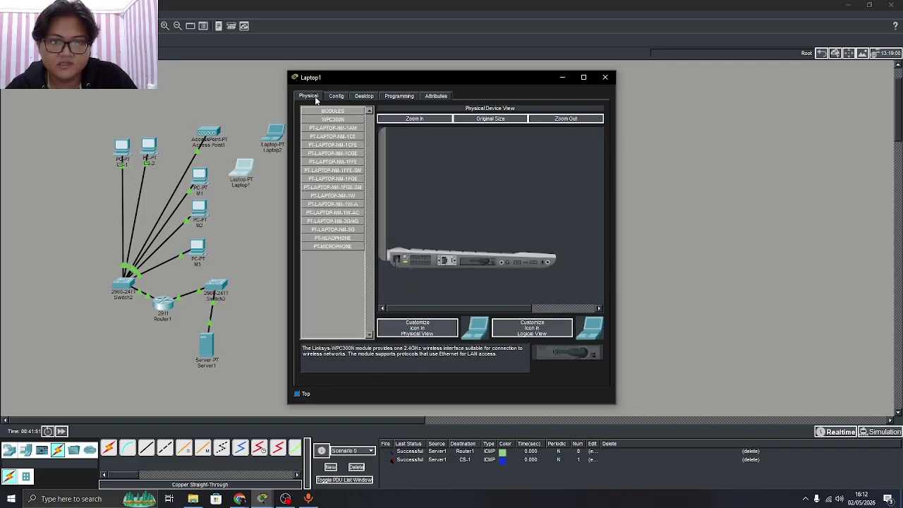
{"action": "left_click", "coordinate": [345, 99]}
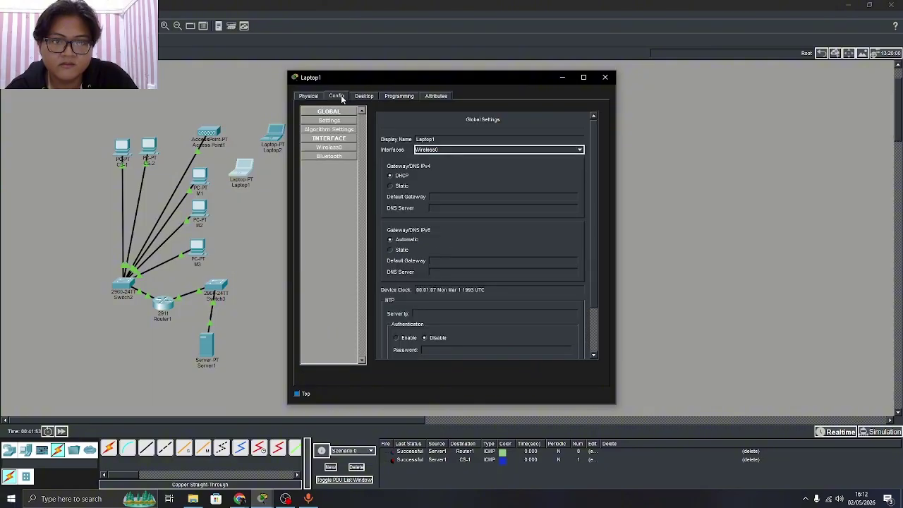
{"action": "left_click", "coordinate": [337, 149]}
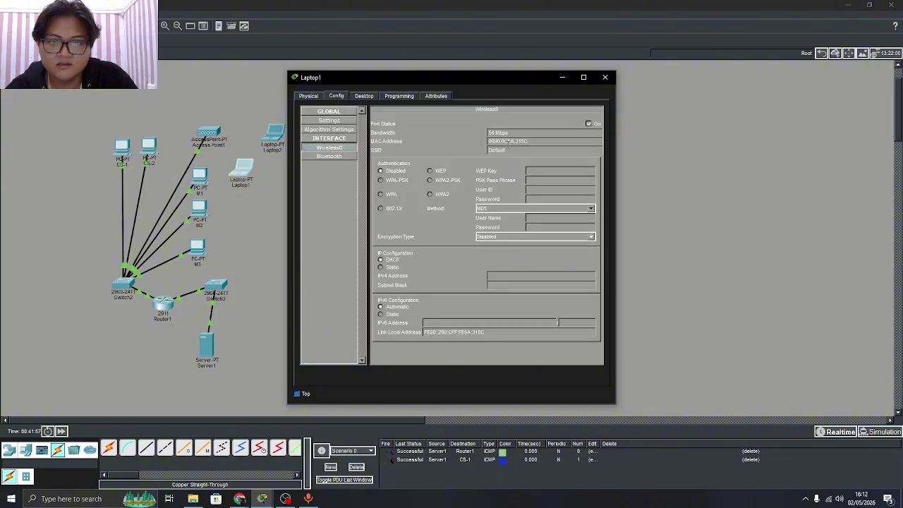
{"action": "left_click_drag", "start_coordinate": [506, 150], "coordinate": [478, 151]}
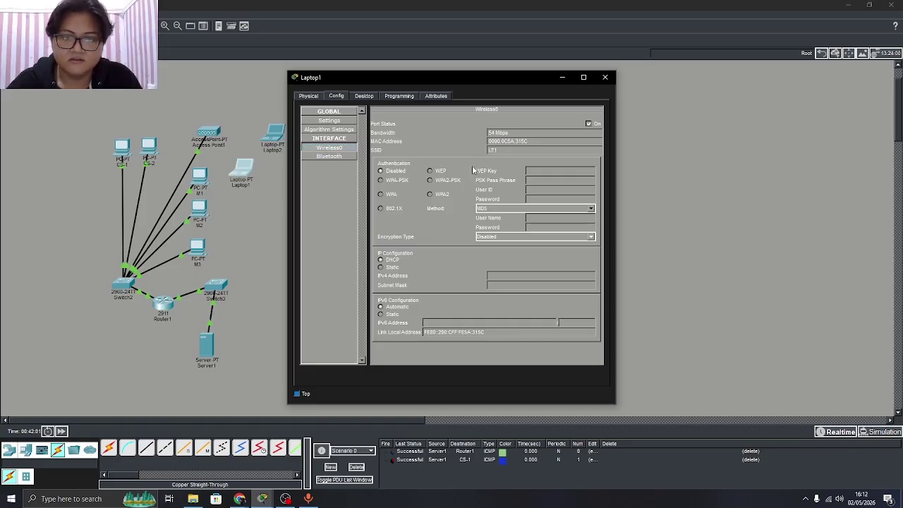
{"action": "left_click", "coordinate": [430, 181]}
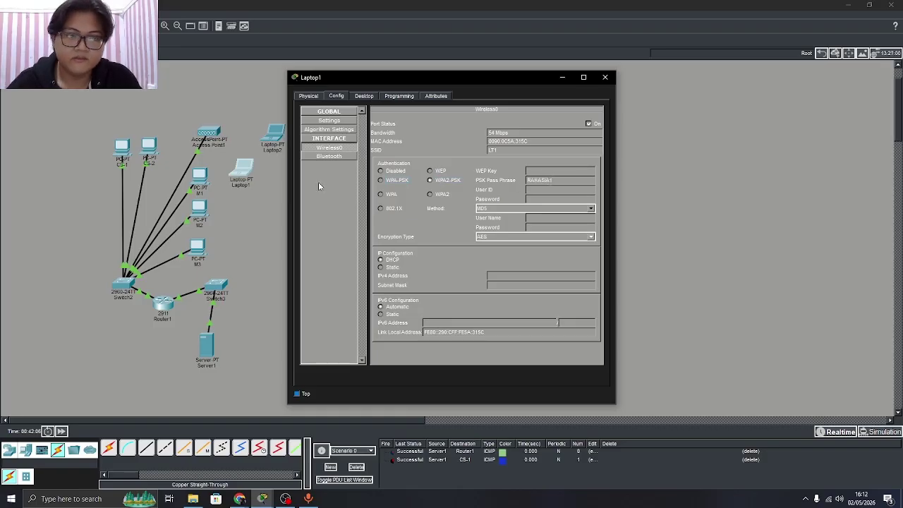
Check Access Point1's global settings and move Laptop1 slightly on the workspace
{"action": "left_click", "coordinate": [251, 208]}
{"action": "left_click", "coordinate": [216, 134]}
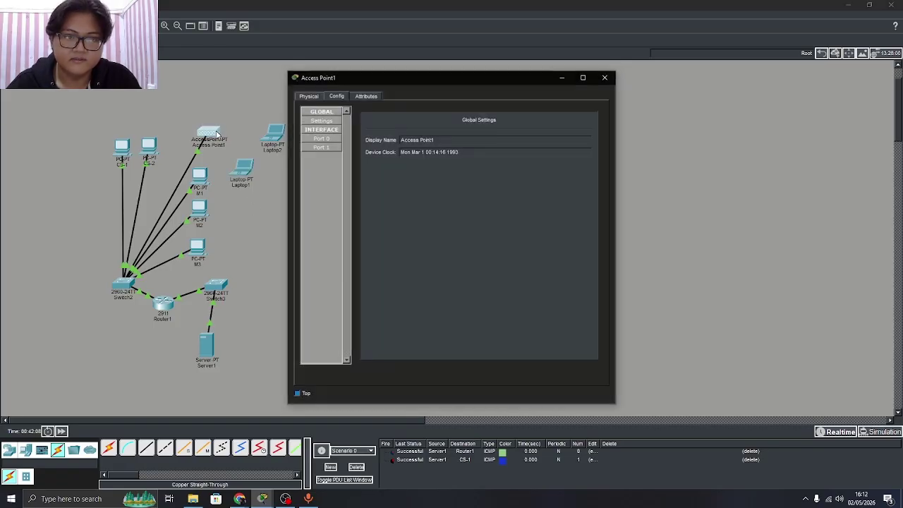
{"action": "mouse_move", "coordinate": [241, 170]}
{"action": "left_mouse_down"}
{"action": "mouse_move", "coordinate": [238, 185]}
{"action": "mouse_move", "coordinate": [248, 176]}
{"action": "left_mouse_up"}
Configure Laptop2's Wireless0 interface with SSID LT1, WPA2-PSK, the PSK pass phrase and AES, and shift Laptop2 slightly on the workspace
{"action": "left_click_drag", "start_coordinate": [272, 135], "coordinate": [274, 138]}
{"action": "left_click", "coordinate": [364, 96]}
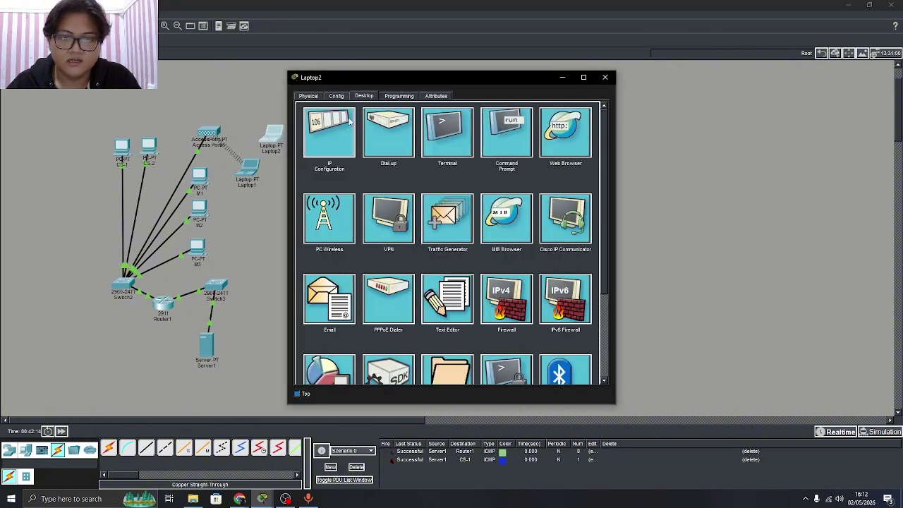
{"action": "left_click", "coordinate": [341, 96]}
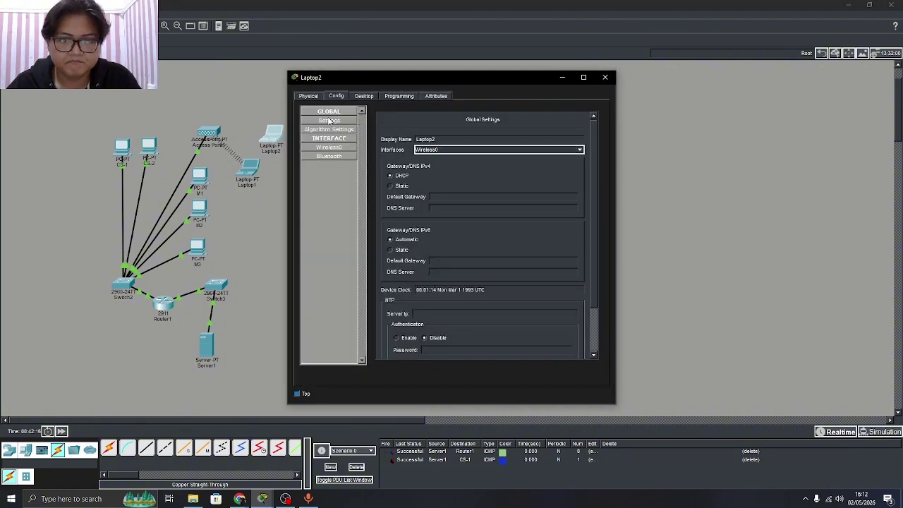
{"action": "left_click", "coordinate": [329, 147]}
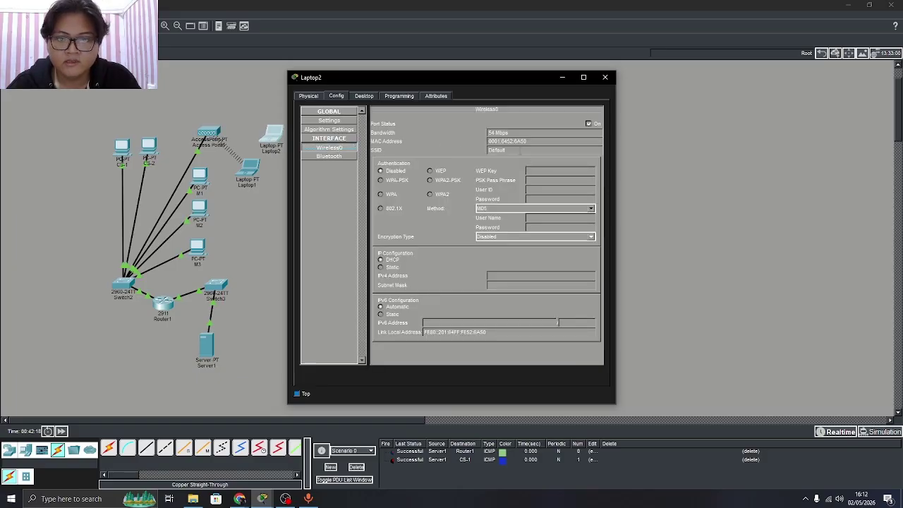
{"action": "left_click_drag", "start_coordinate": [507, 151], "coordinate": [457, 152]}
{"action": "type", "text": "L"}
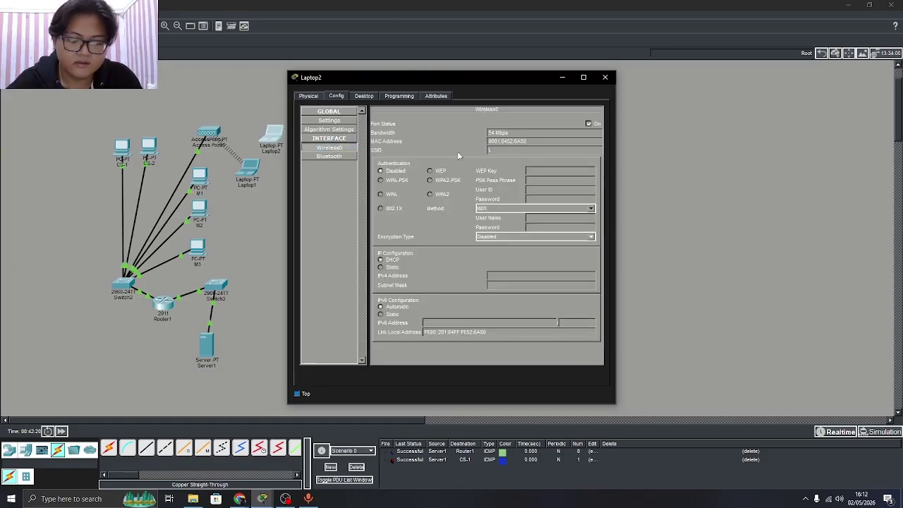
{"action": "type", "text": "T1"}
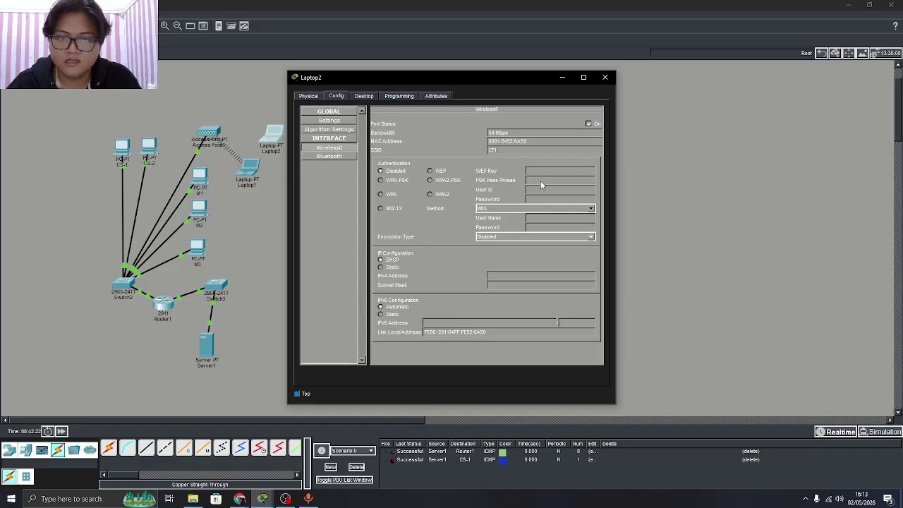
{"action": "left_click", "coordinate": [432, 180]}
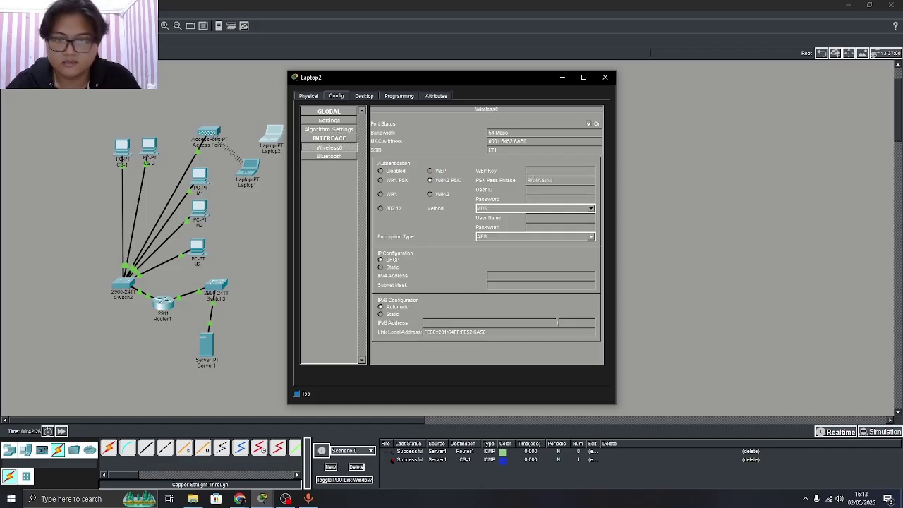
{"action": "left_click", "coordinate": [636, 186]}
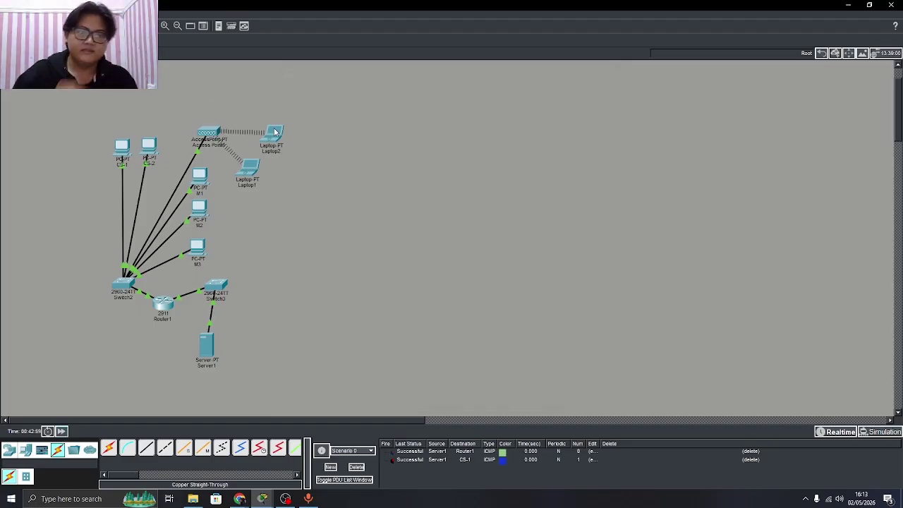
{"action": "left_click_drag", "start_coordinate": [275, 131], "coordinate": [278, 128]}
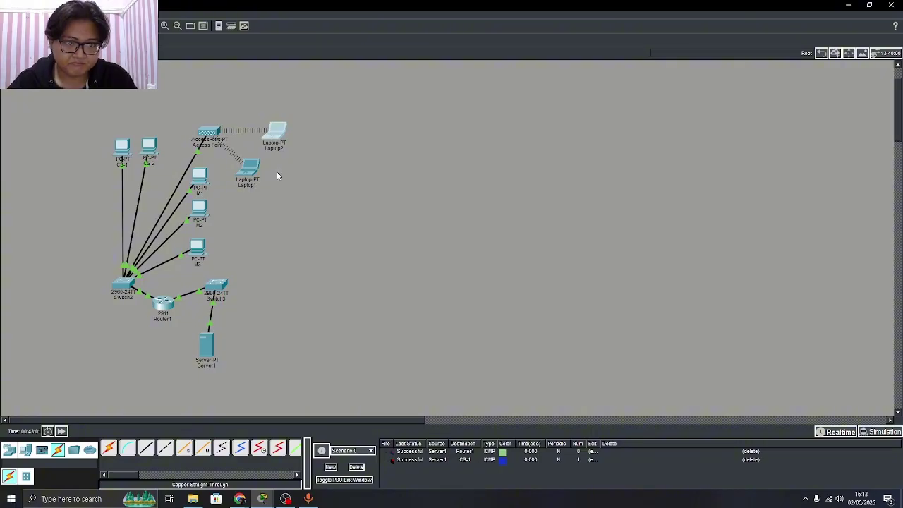
Look over Laptop1's wireless interface, physical modules, global settings and IP configuration
{"action": "left_click", "coordinate": [250, 169]}
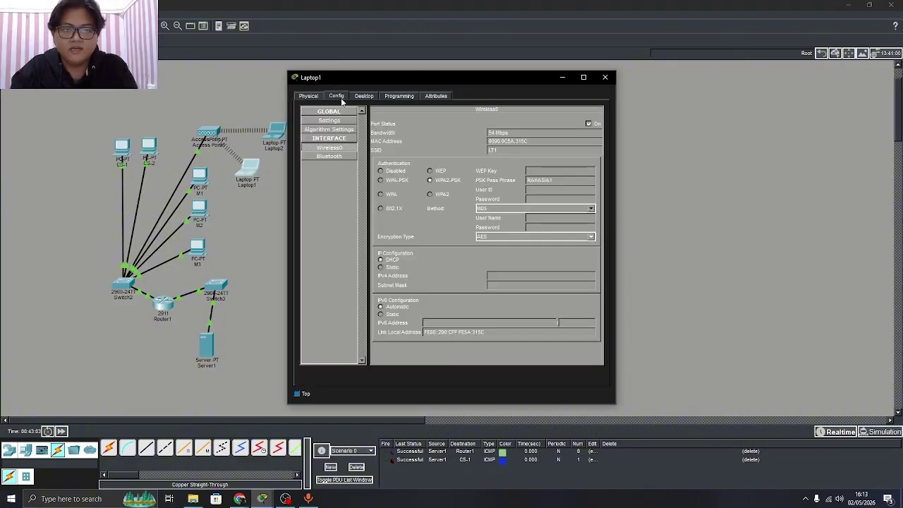
{"action": "left_click", "coordinate": [319, 99]}
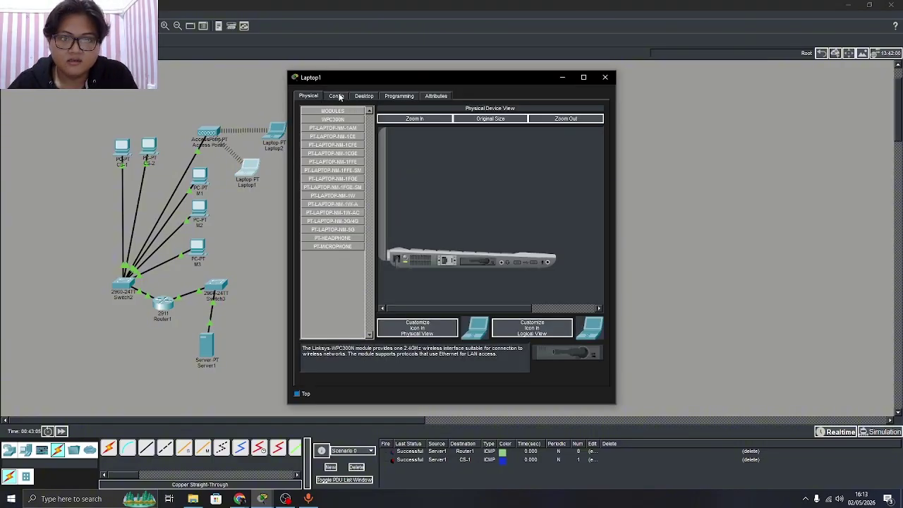
{"action": "left_click", "coordinate": [339, 97]}
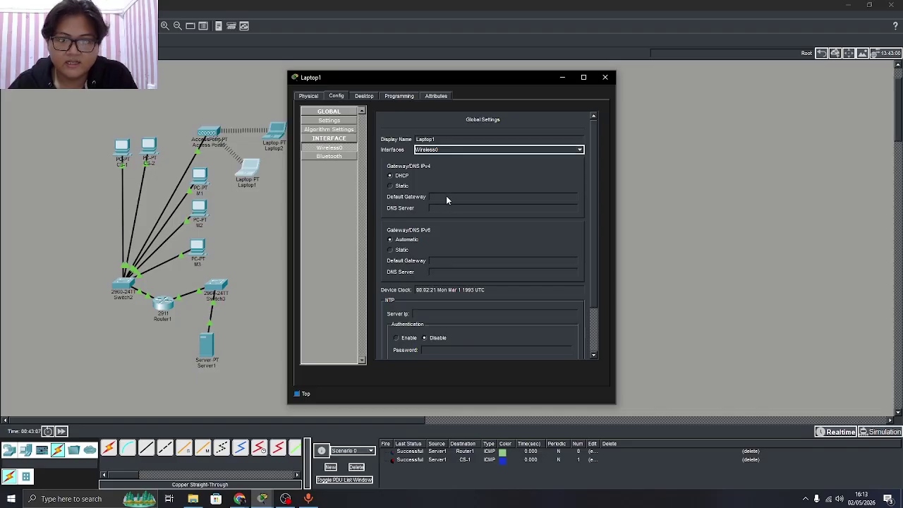
{"action": "left_click", "coordinate": [372, 97]}
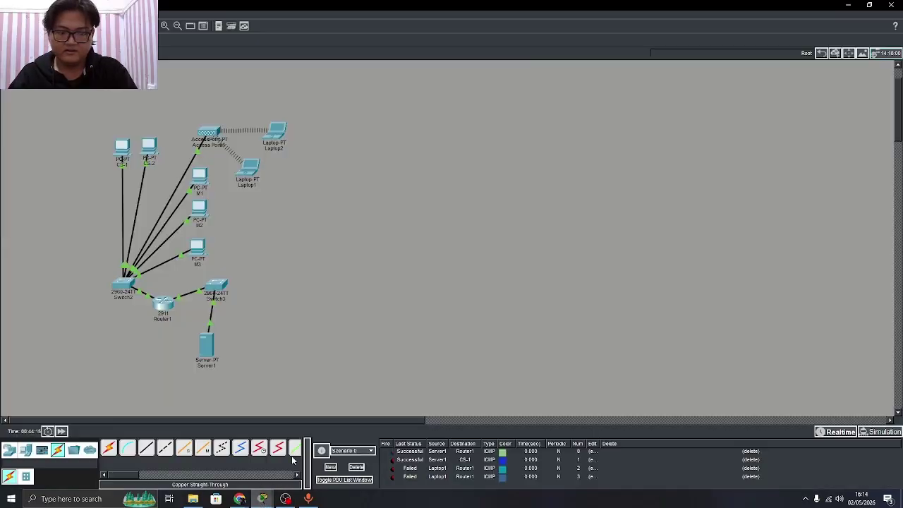
{"action": "left_click", "coordinate": [248, 167]}
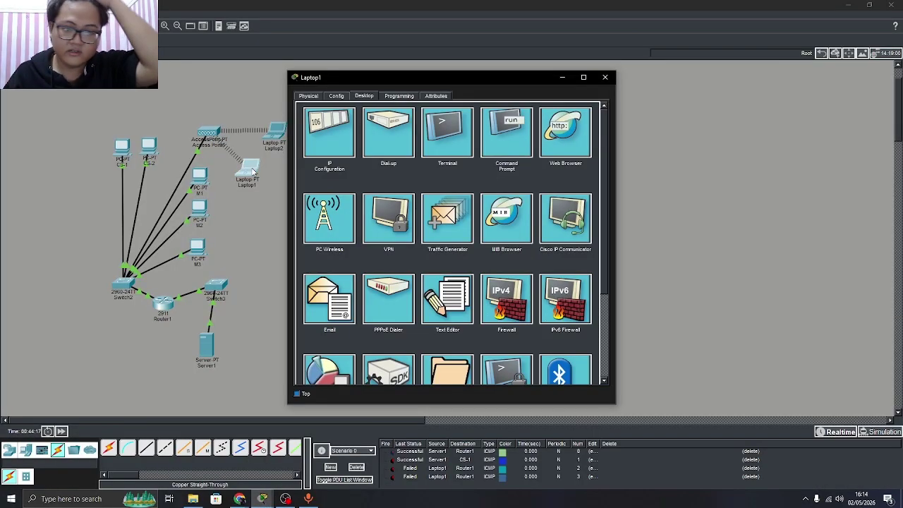
{"action": "left_click", "coordinate": [340, 133]}
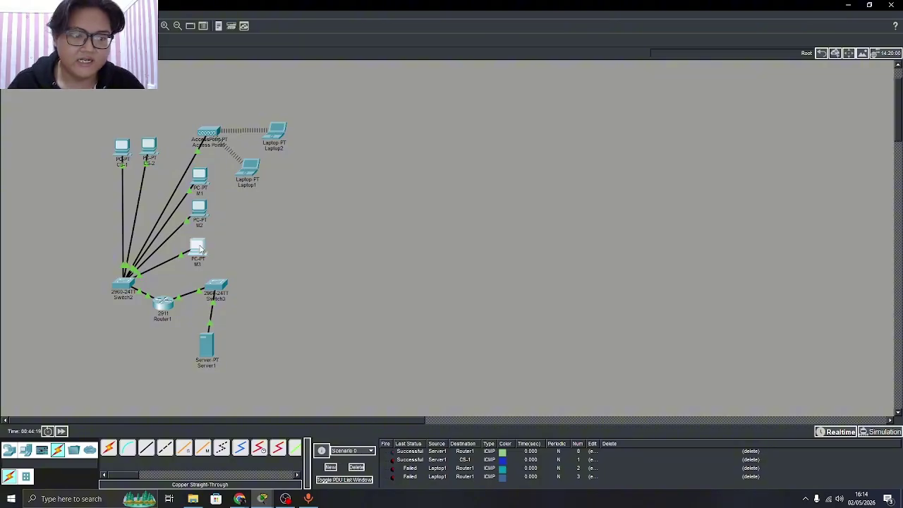
Open PC M3's IP configuration and copy its IPv4 address
{"action": "left_click", "coordinate": [202, 245]}
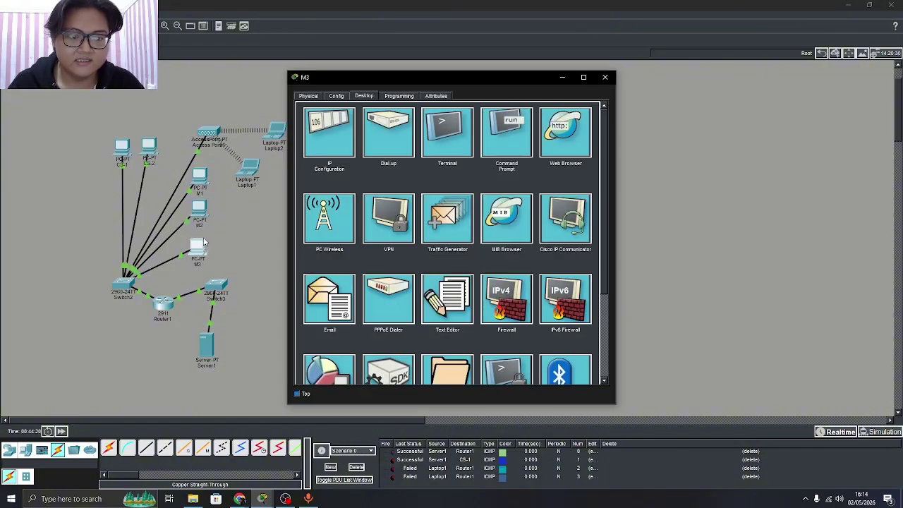
{"action": "left_click", "coordinate": [342, 99]}
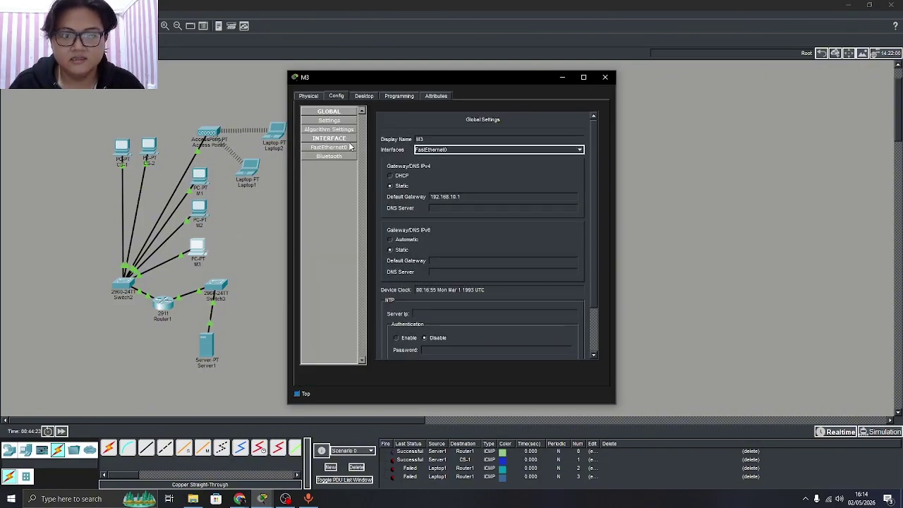
{"action": "left_click", "coordinate": [364, 96]}
{"action": "left_click", "coordinate": [341, 132]}
{"action": "left_click_drag", "start_coordinate": [437, 161], "coordinate": [396, 158]}
{"action": "key", "text": "ctrl+c"}
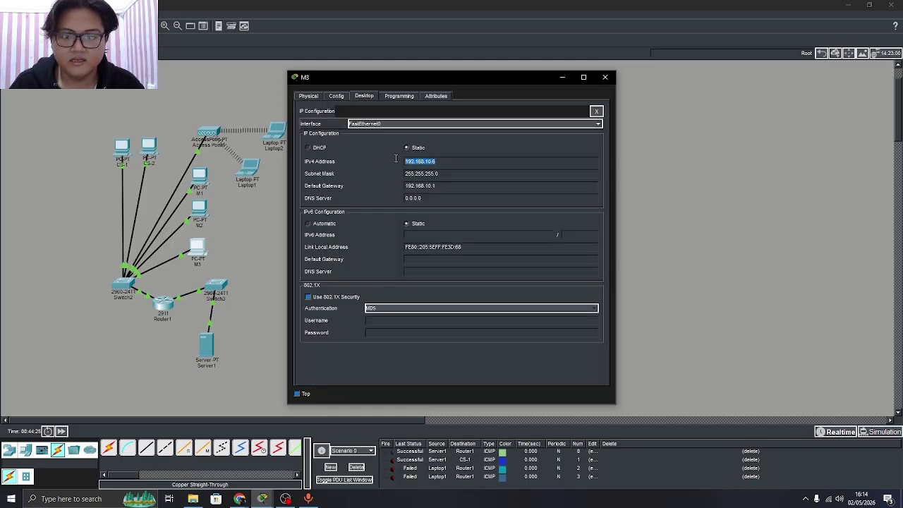
Switch Laptop1 to static IPv4 addressing with address 192.168.10.7 and subnet mask 255.255.255.0
{"action": "left_click", "coordinate": [250, 170]}
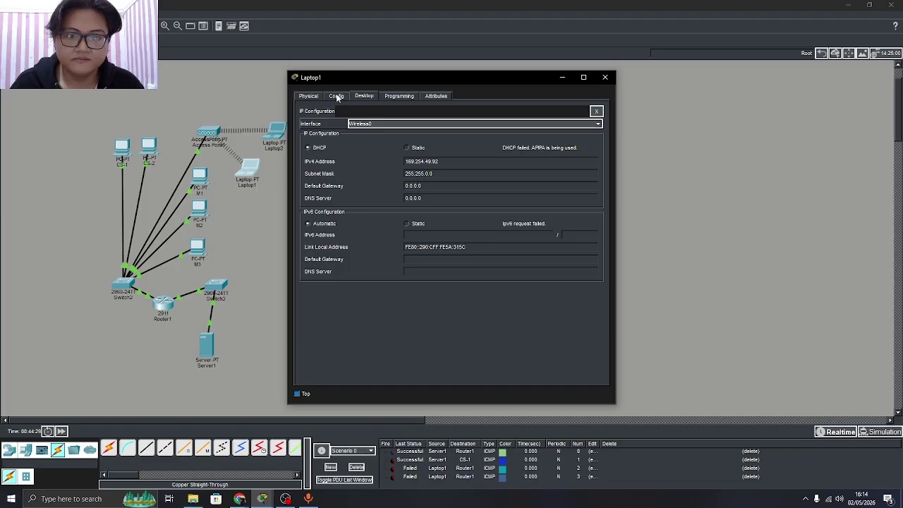
{"action": "left_click", "coordinate": [336, 98]}
{"action": "left_click", "coordinate": [364, 95]}
{"action": "left_click", "coordinate": [335, 134]}
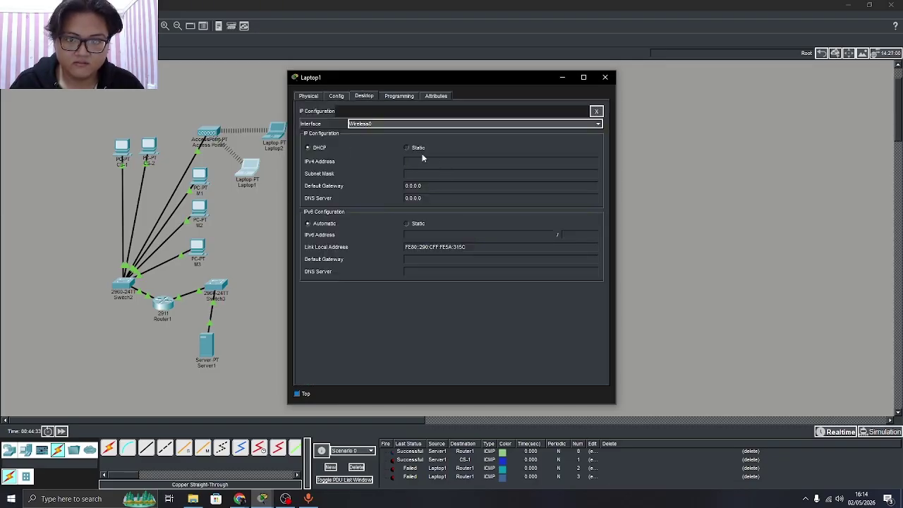
{"action": "left_click", "coordinate": [409, 147]}
{"action": "left_click", "coordinate": [414, 162]}
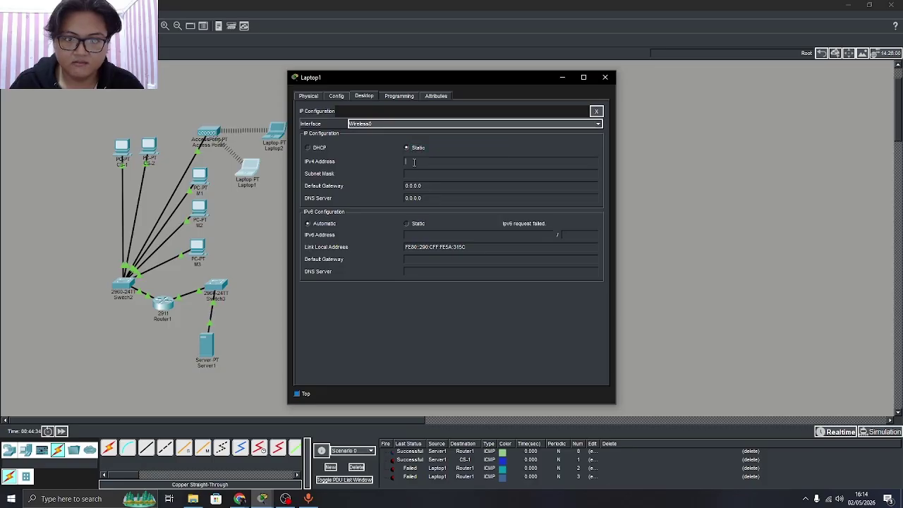
{"action": "key", "text": "ctrl+v"}
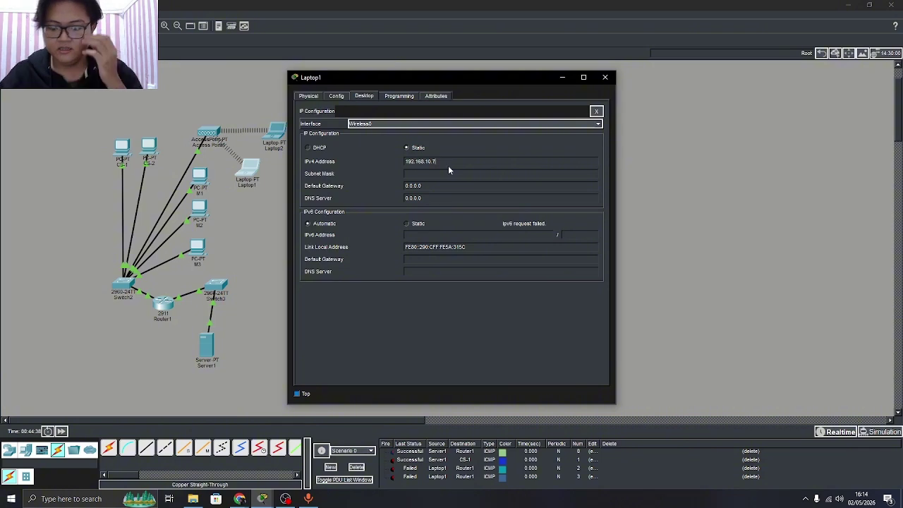
{"action": "key", "text": "Return"}
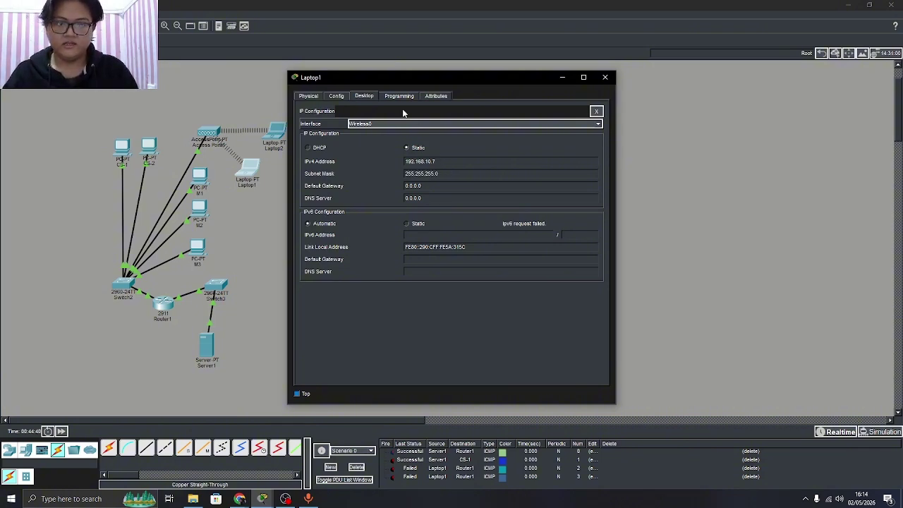
Set Laptop1's IPv4 default gateway to 192.168.10.1 and close its window
{"action": "left_click", "coordinate": [336, 97]}
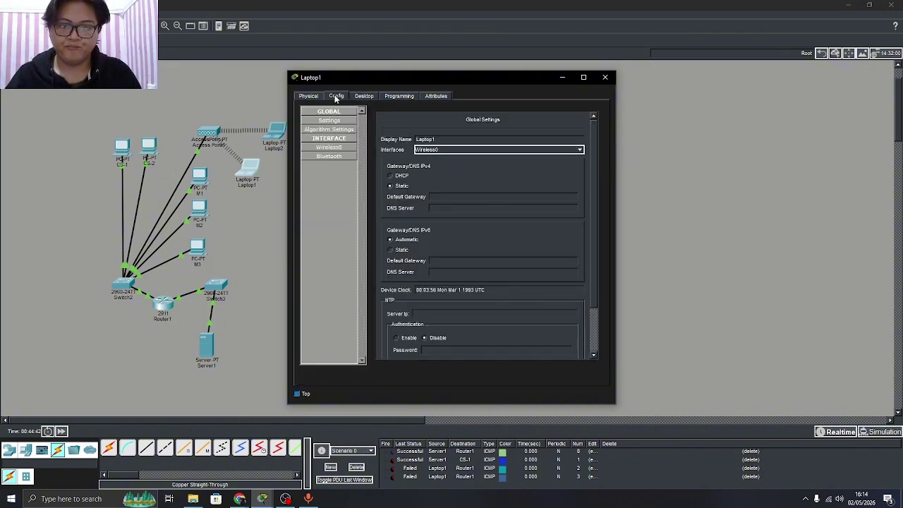
{"action": "left_click", "coordinate": [454, 197]}
{"action": "key", "text": "ctrl+v"}
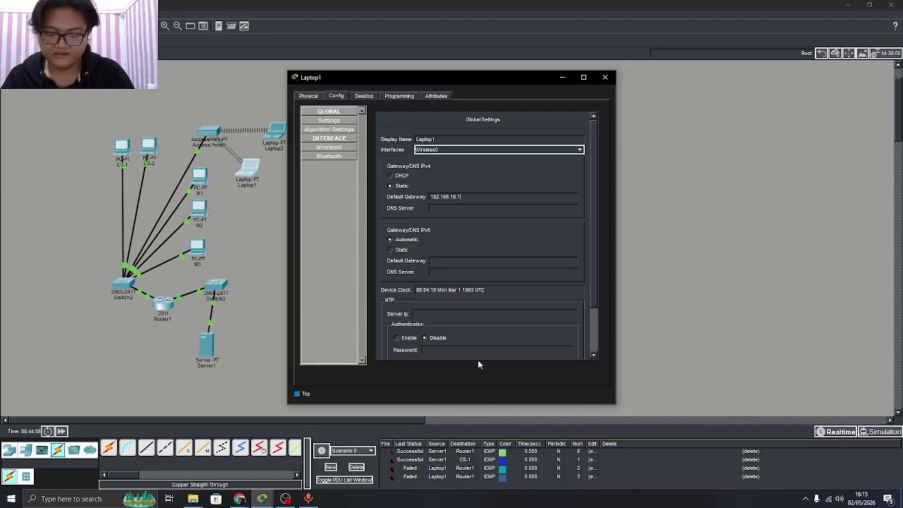
{"action": "left_click", "coordinate": [603, 79]}
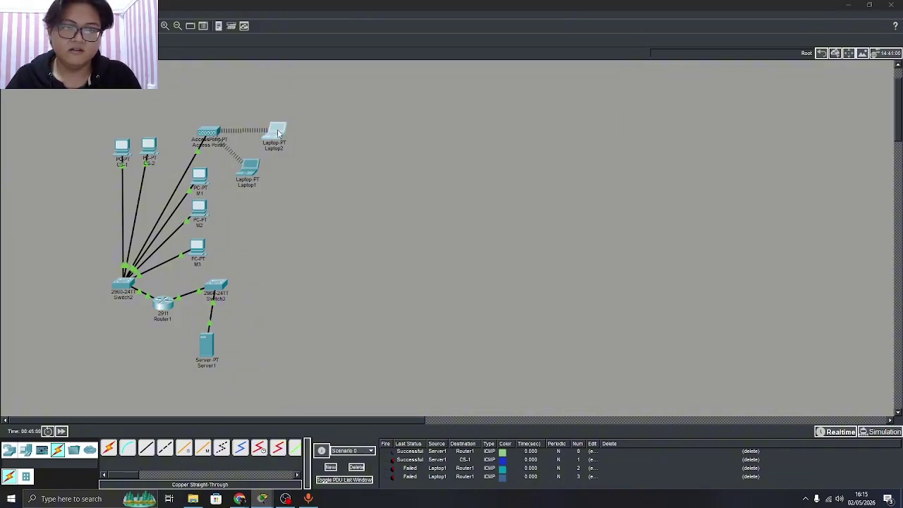
Switch Laptop2 to static IPv4 addressing and assign it the address 192.168.10.8
{"action": "left_click", "coordinate": [277, 131]}
{"action": "left_click", "coordinate": [364, 98]}
{"action": "left_click", "coordinate": [343, 137]}
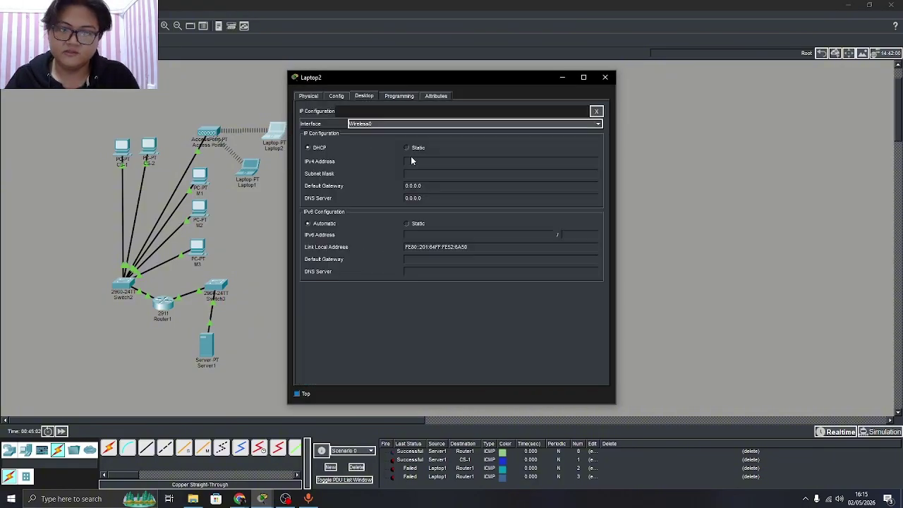
{"action": "left_click", "coordinate": [407, 148]}
{"action": "left_click", "coordinate": [413, 162]}
{"action": "type", "text": "192.168.10."}
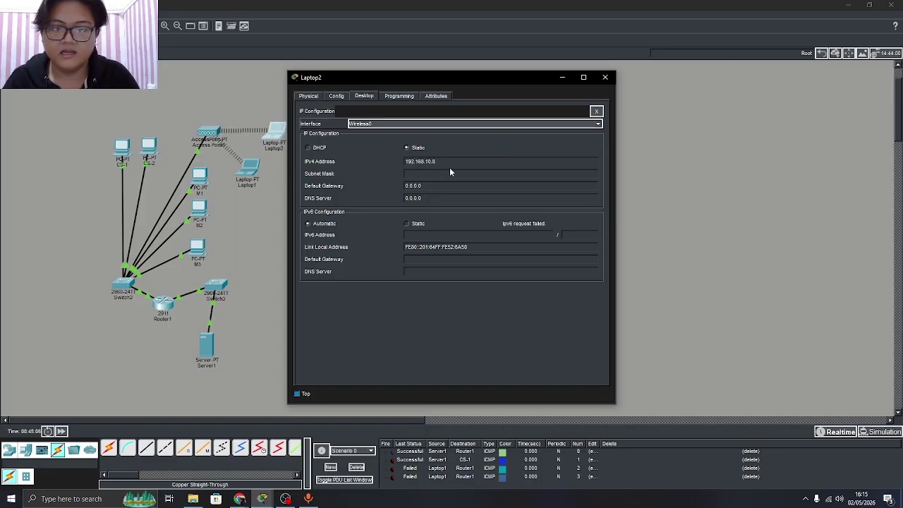
{"action": "type", "text": "8"}
{"action": "key", "text": "Tab"}
Set Laptop2's IPv4 default gateway to 192.168.10.1 and close its window
{"action": "left_click", "coordinate": [334, 96]}
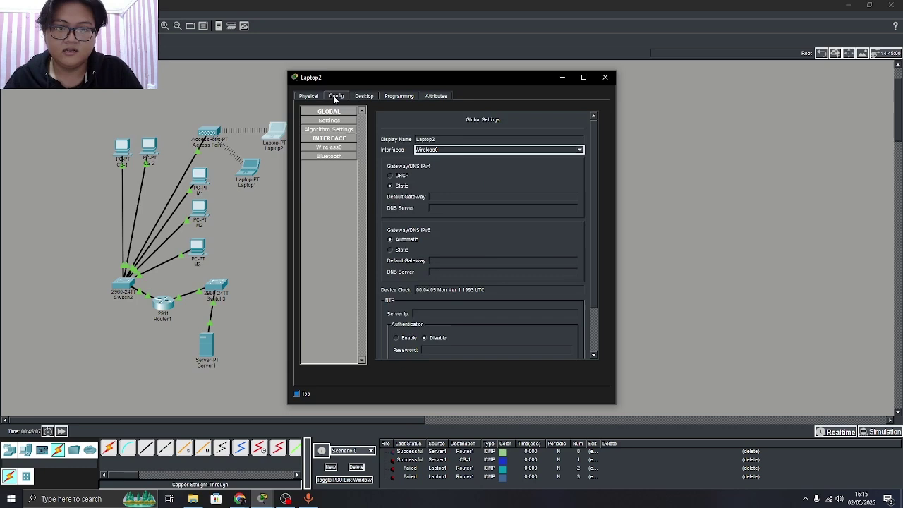
{"action": "left_click", "coordinate": [464, 196]}
{"action": "type", "text": "192.168.10.1"}
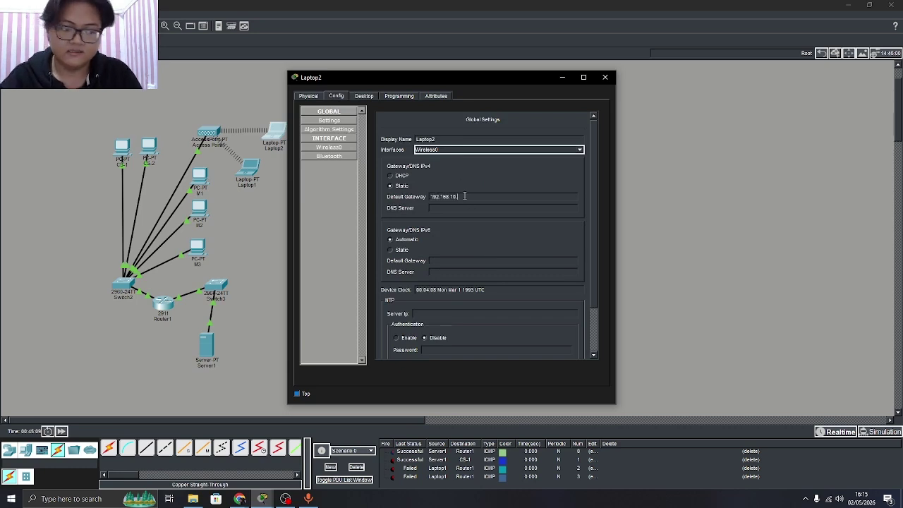
{"action": "left_click", "coordinate": [605, 77]}
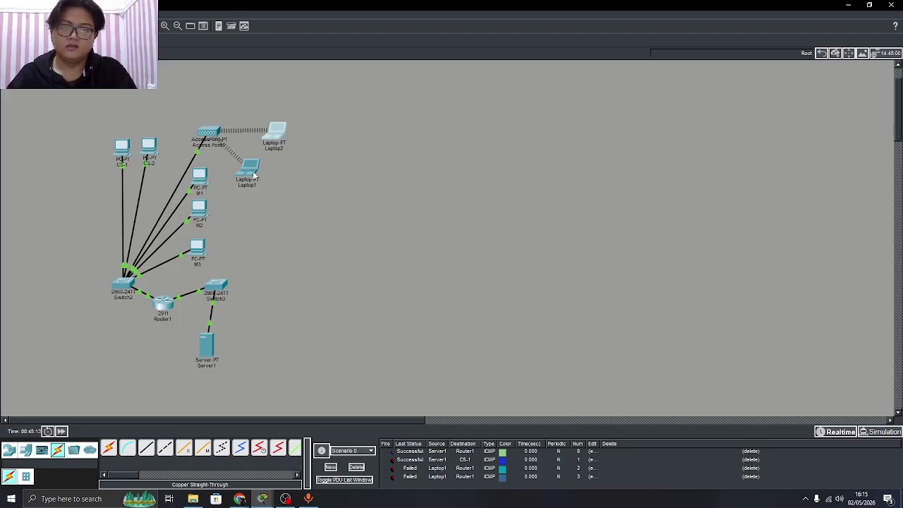
Delete the current scenario's PDU tests and send a simple PDU from Server1 to Laptop1
{"action": "mouse_move", "coordinate": [256, 173]}
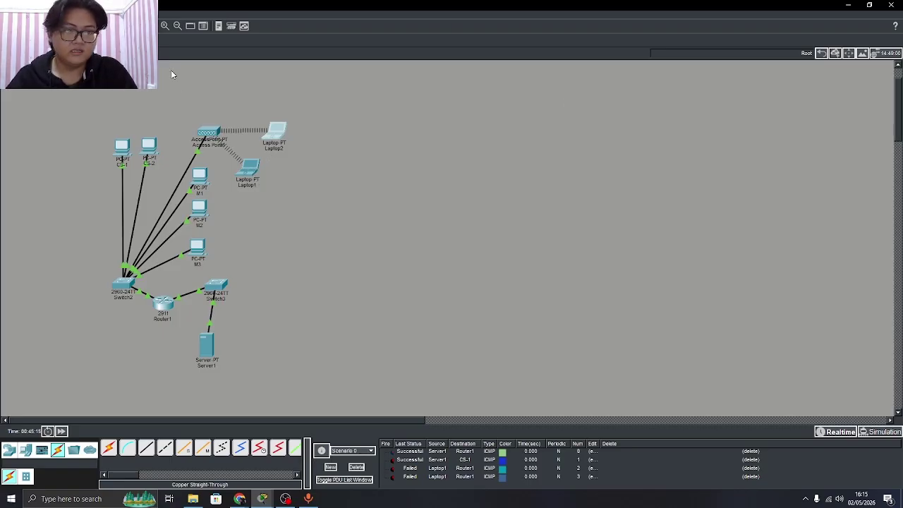
{"action": "left_click", "coordinate": [356, 467]}
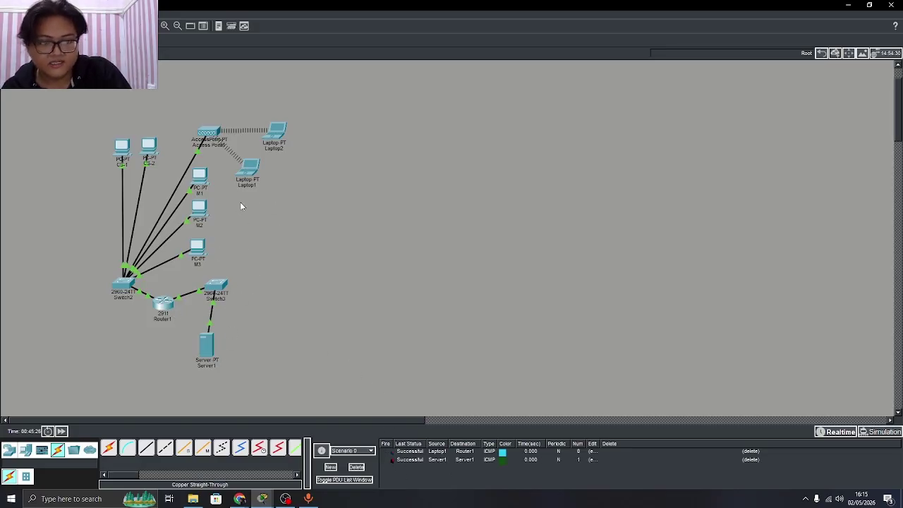
{"action": "key", "text": "p"}
{"action": "left_click", "coordinate": [208, 337]}
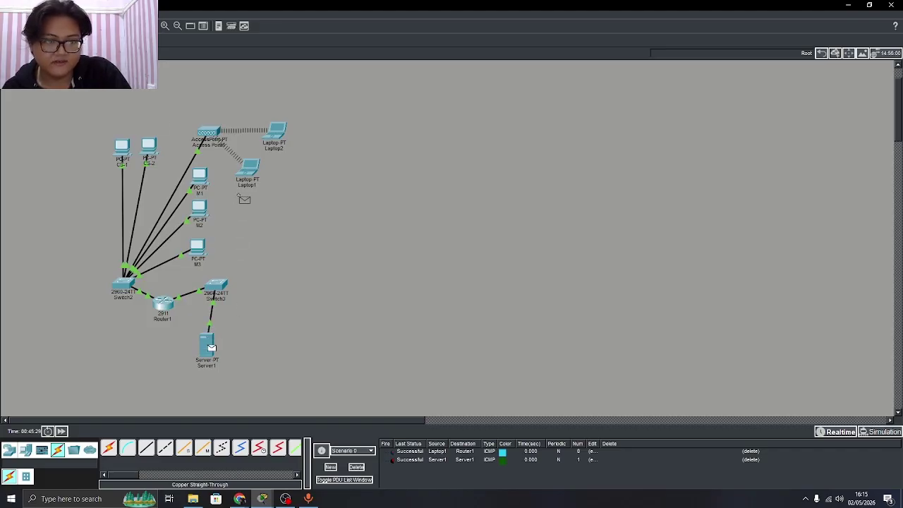
{"action": "left_click", "coordinate": [249, 173]}
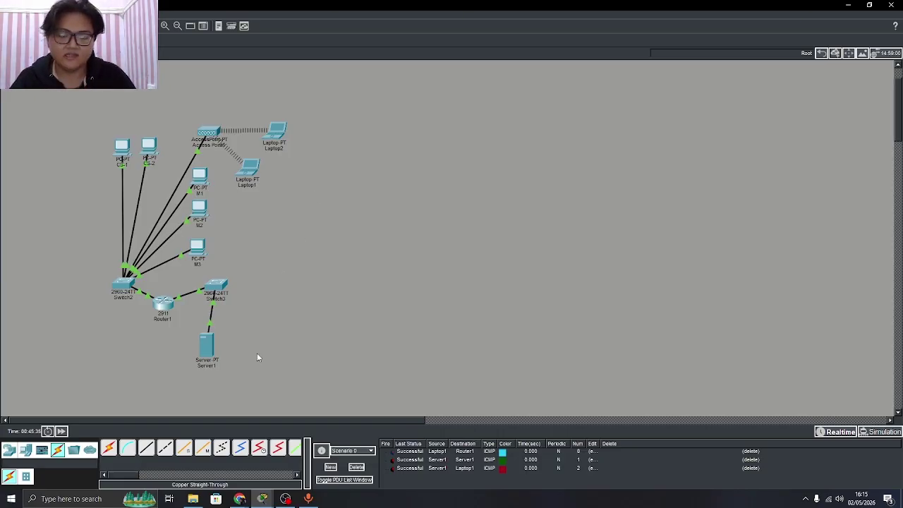
{"action": "left_click", "coordinate": [285, 499]}
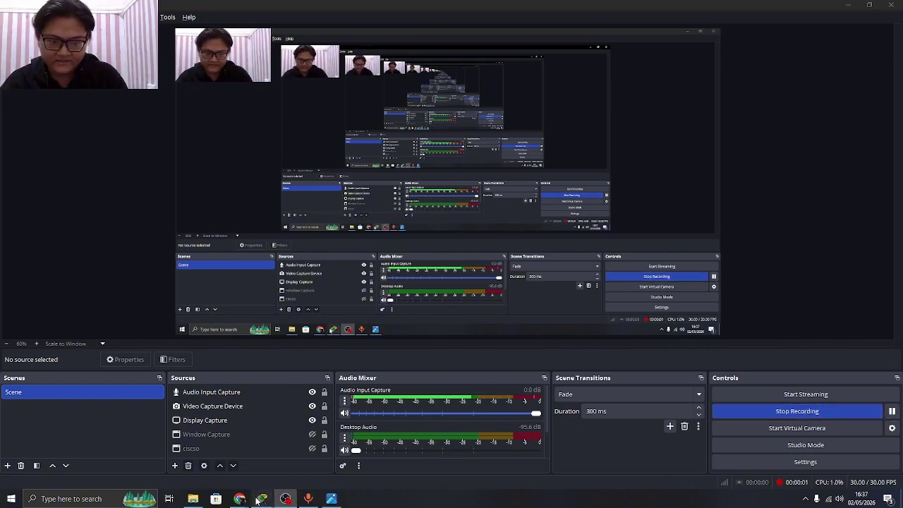
{"action": "mouse_move", "coordinate": [262, 499]}
{"action": "left_click", "coordinate": [317, 451]}
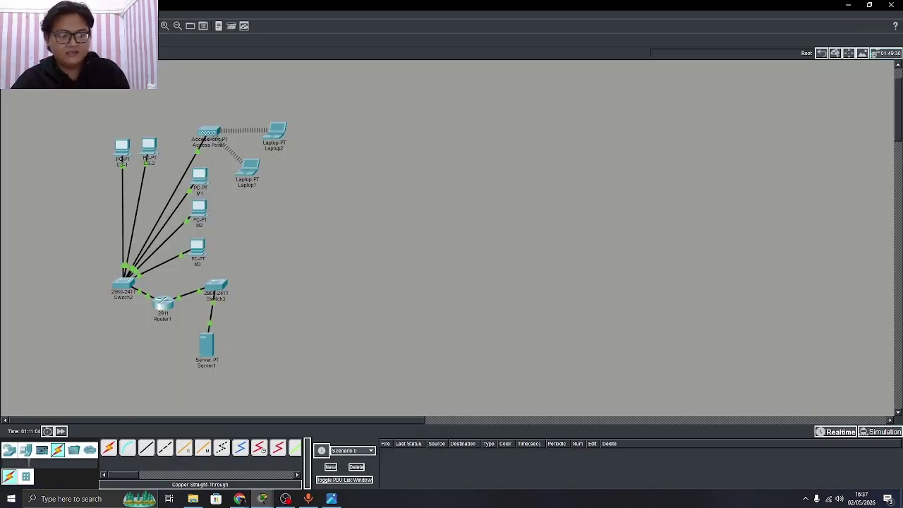
Review the device layout on the floor plan LANTAI 2.png and return to the network workspace
{"action": "left_click", "coordinate": [9, 449]}
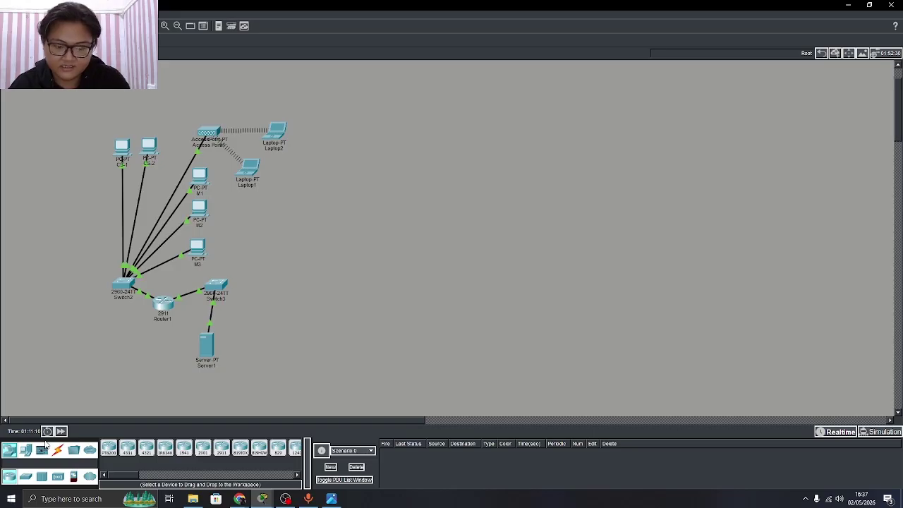
{"action": "left_click", "coordinate": [331, 499]}
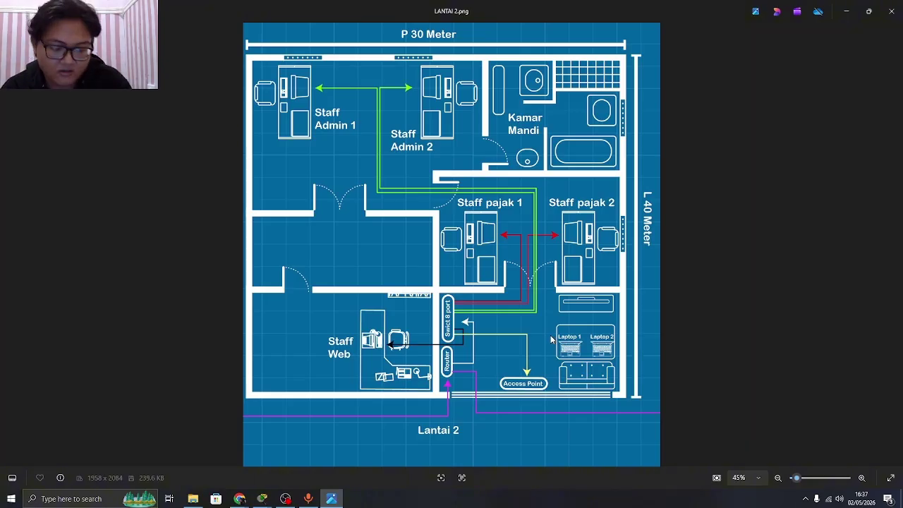
{"action": "key", "text": "alt+Tab"}
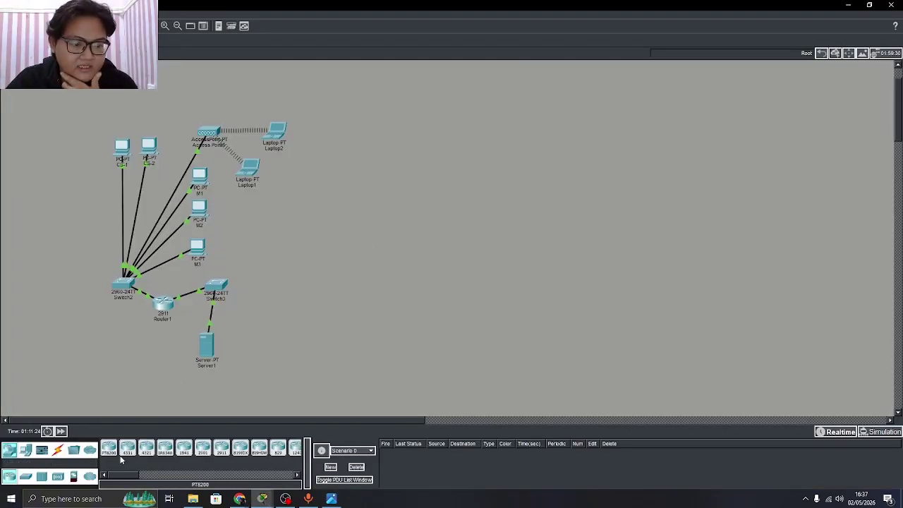
Place two PCs side by side in the empty workspace area to the right of the laptops
{"action": "left_click", "coordinate": [26, 450]}
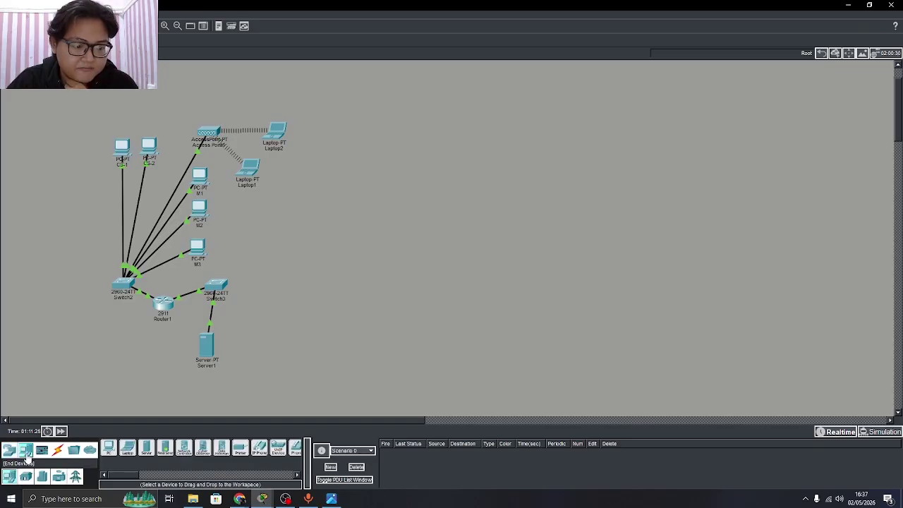
{"action": "left_click", "coordinate": [110, 449]}
{"action": "left_click", "coordinate": [410, 161]}
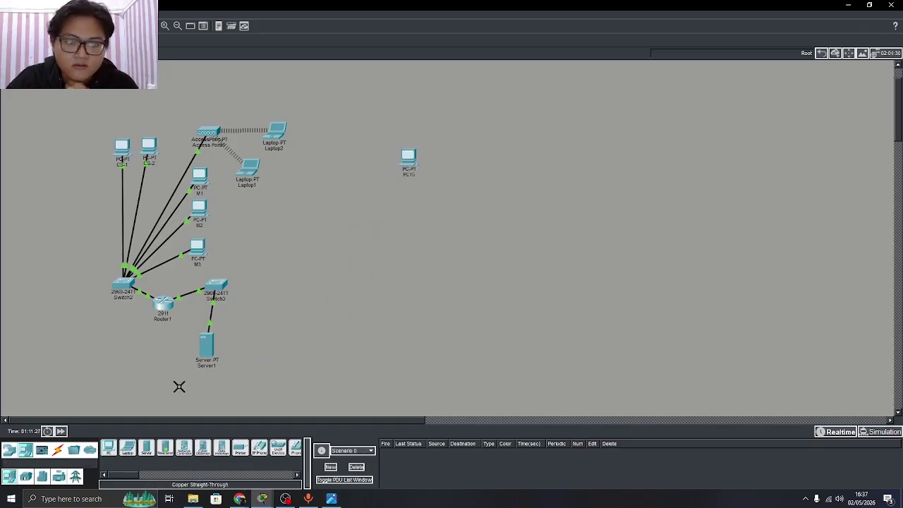
{"action": "left_click", "coordinate": [109, 449]}
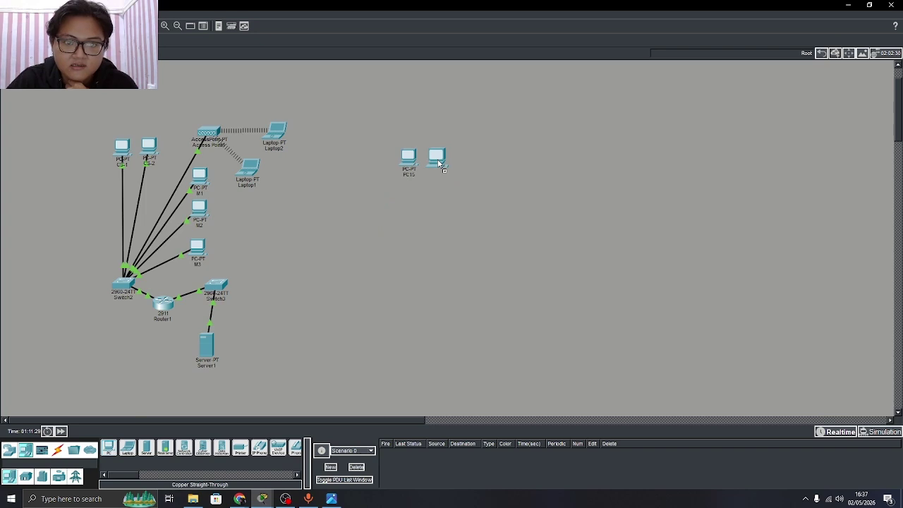
{"action": "left_click", "coordinate": [437, 162]}
{"action": "key", "text": "Delete"}
{"action": "left_click", "coordinate": [410, 169]}
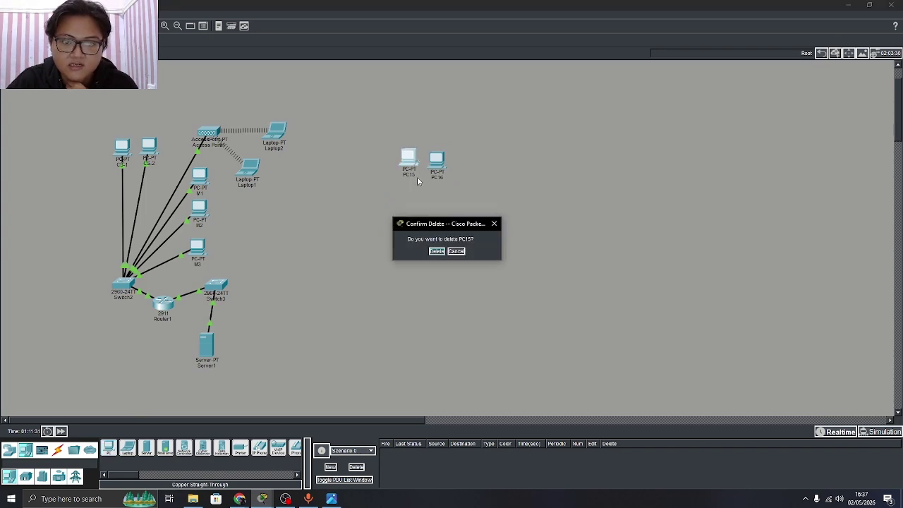
{"action": "left_click", "coordinate": [461, 252]}
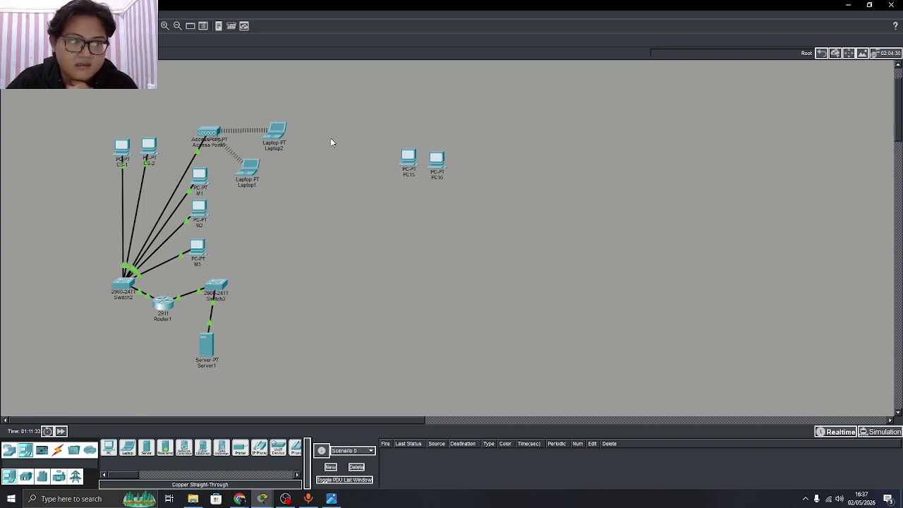
Rename the two new PCs as ADM1 and ADM2
{"action": "left_click", "coordinate": [413, 175]}
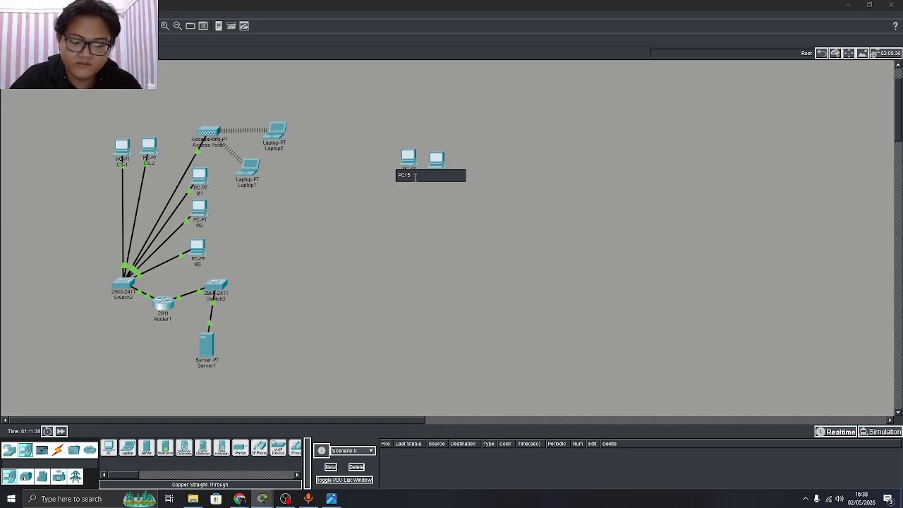
{"action": "type", "text": "ADM"}
{"action": "double_click", "coordinate": [415, 177]}
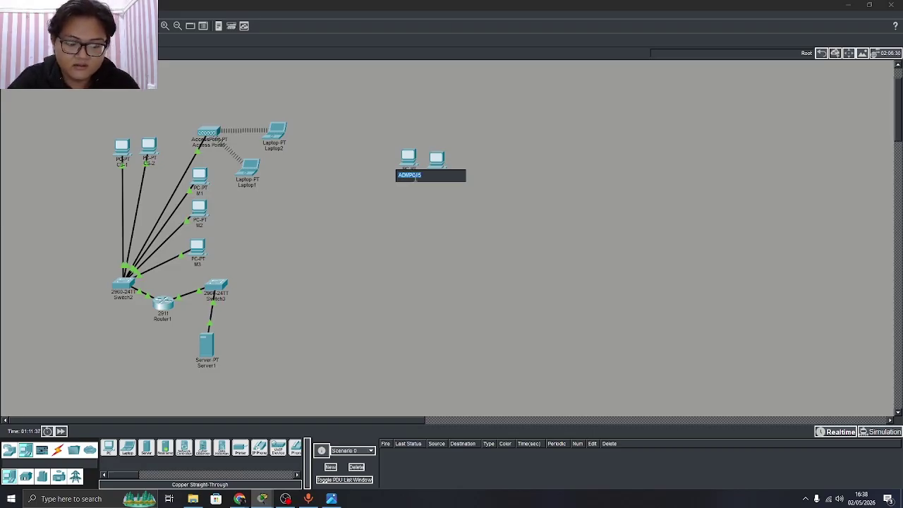
{"action": "type", "text": "AFD"}
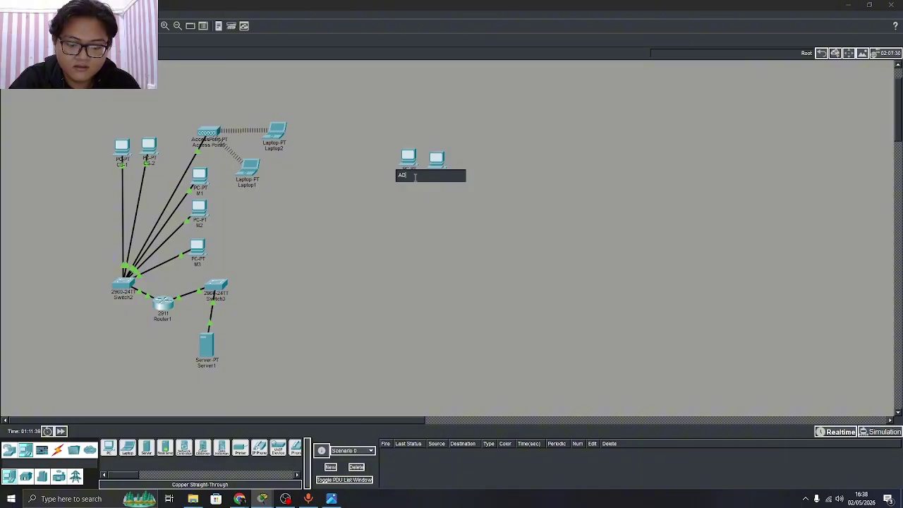
{"action": "key", "text": "Return"}
{"action": "left_click", "coordinate": [433, 176]}
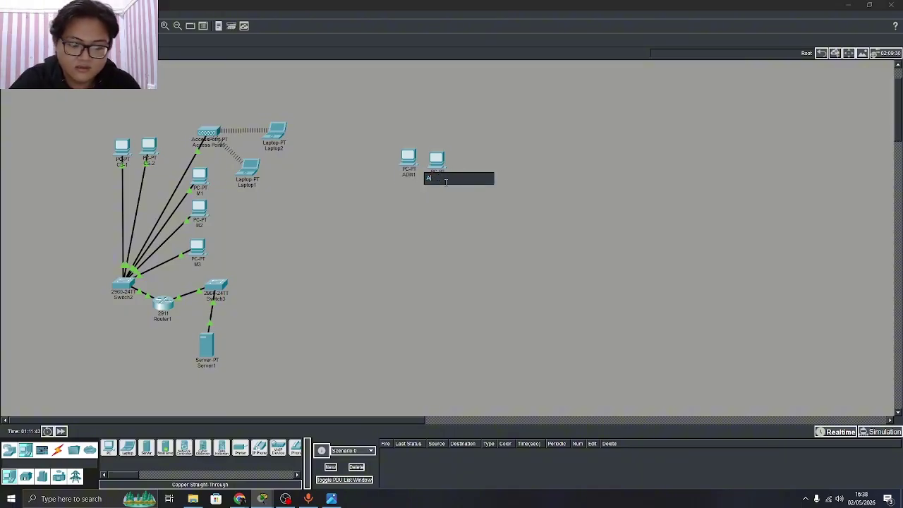
{"action": "key", "text": "Return"}
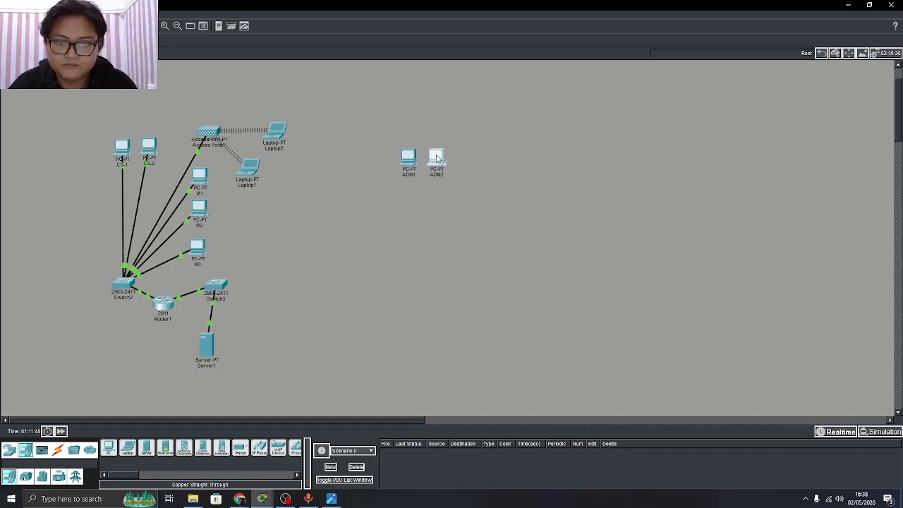
Place two more PCs side by side below and to the right of the ADM PCs, and rename the first one PJK1
{"action": "left_click_drag", "start_coordinate": [108, 450], "coordinate": [474, 243]}
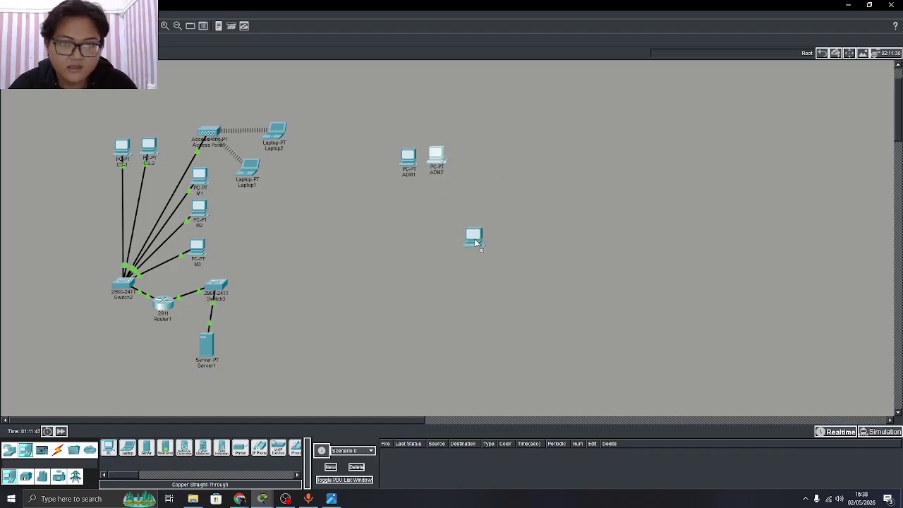
{"action": "left_click_drag", "start_coordinate": [108, 449], "coordinate": [508, 251]}
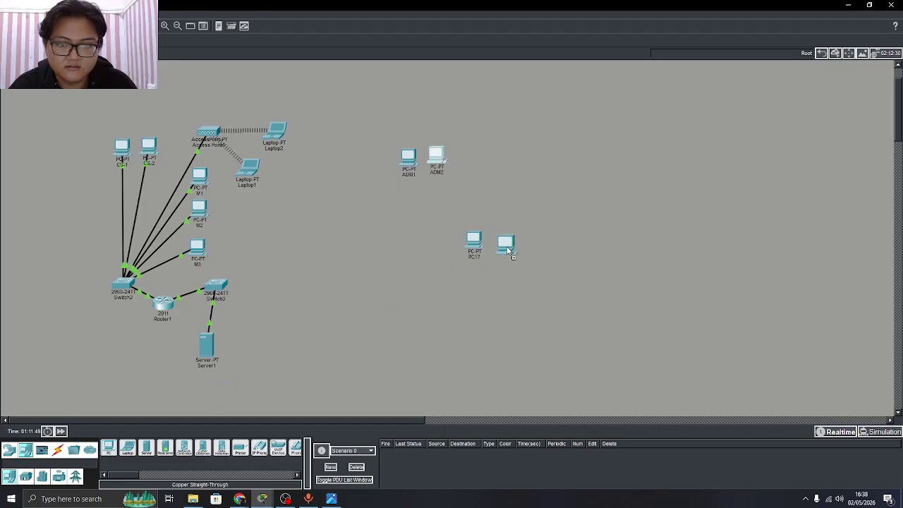
{"action": "left_click", "coordinate": [474, 256]}
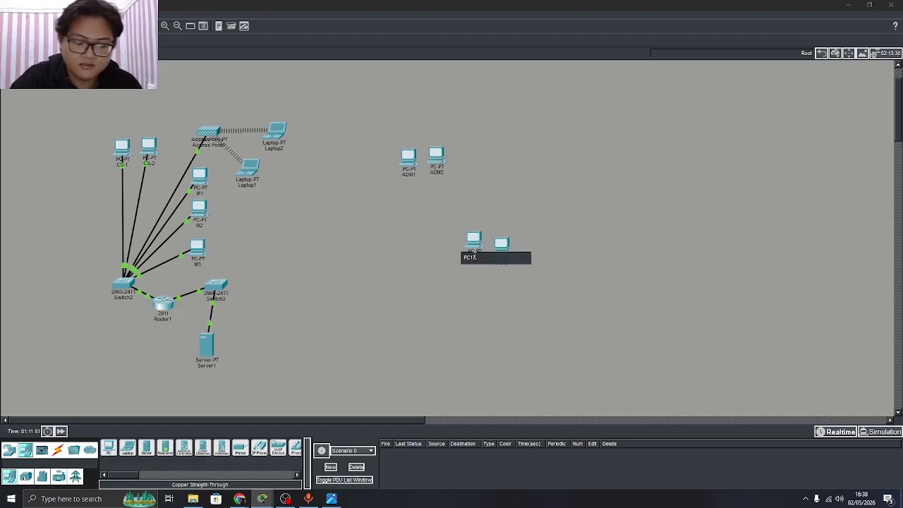
{"action": "double_click", "coordinate": [475, 257]}
{"action": "type", "text": "H"}
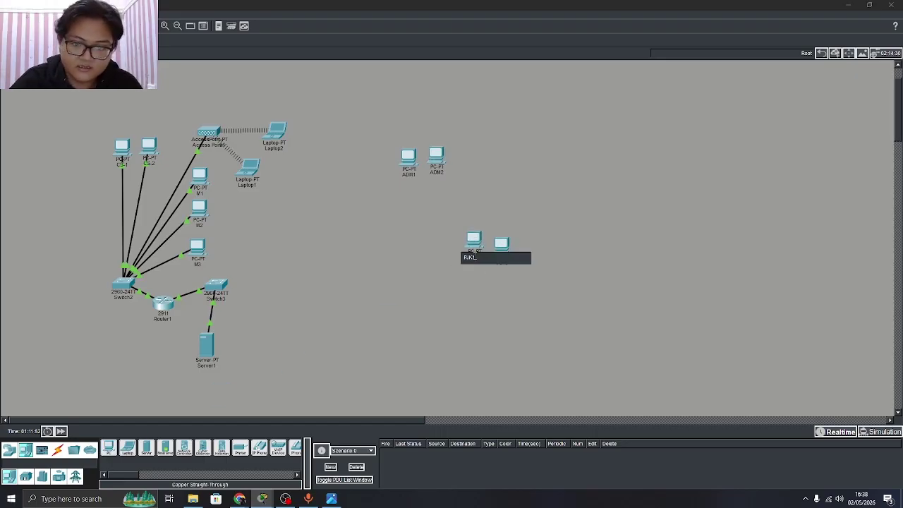
{"action": "type", "text": "JK1"}
{"action": "key", "text": "Return"}
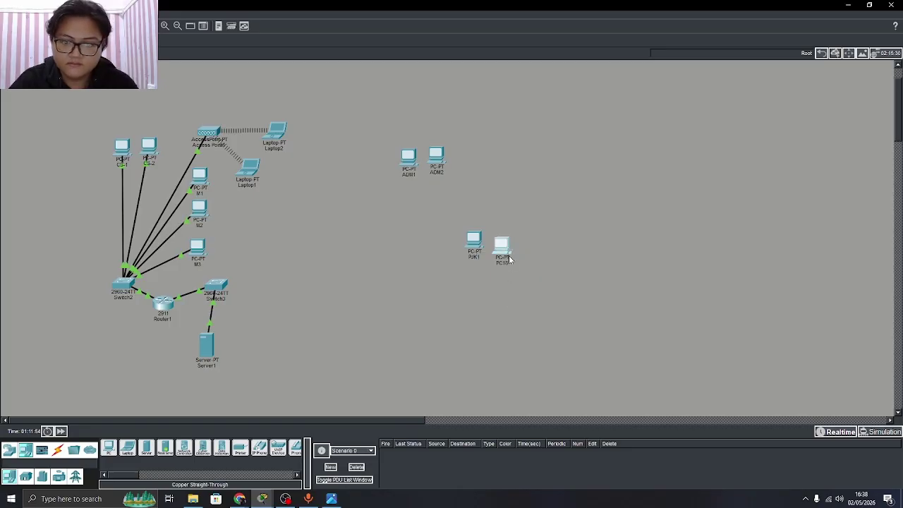
Rename the PC beside PJK1 as PJK2
{"action": "left_click", "coordinate": [506, 261]}
{"action": "left_click", "coordinate": [605, 77]}
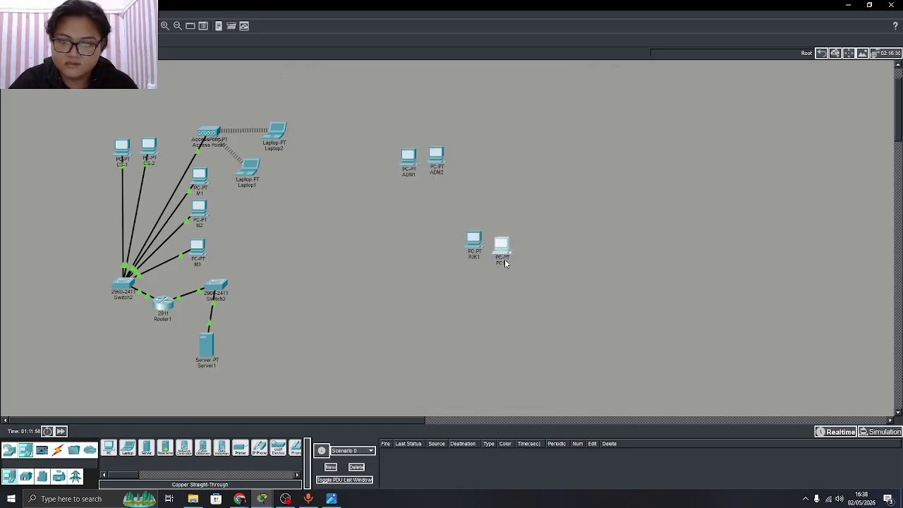
{"action": "left_click", "coordinate": [504, 258]}
{"action": "double_click", "coordinate": [505, 264]}
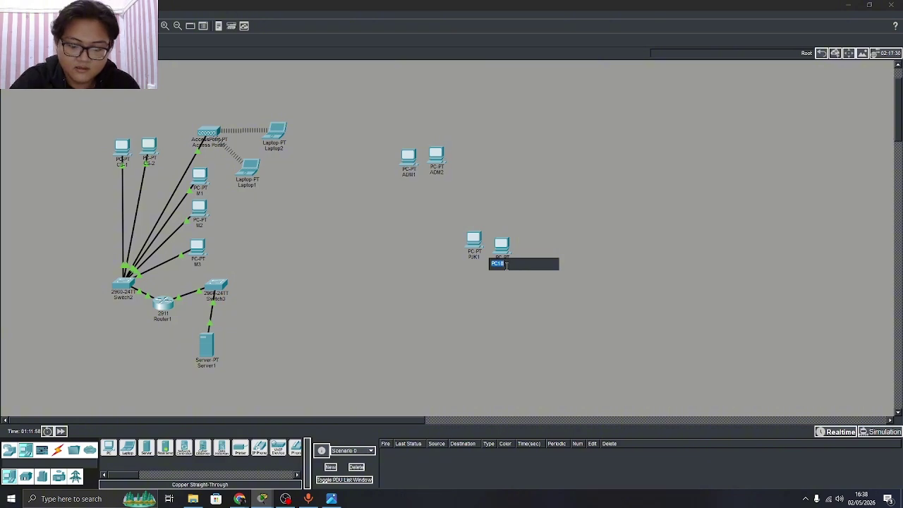
{"action": "type", "text": "PJK2"}
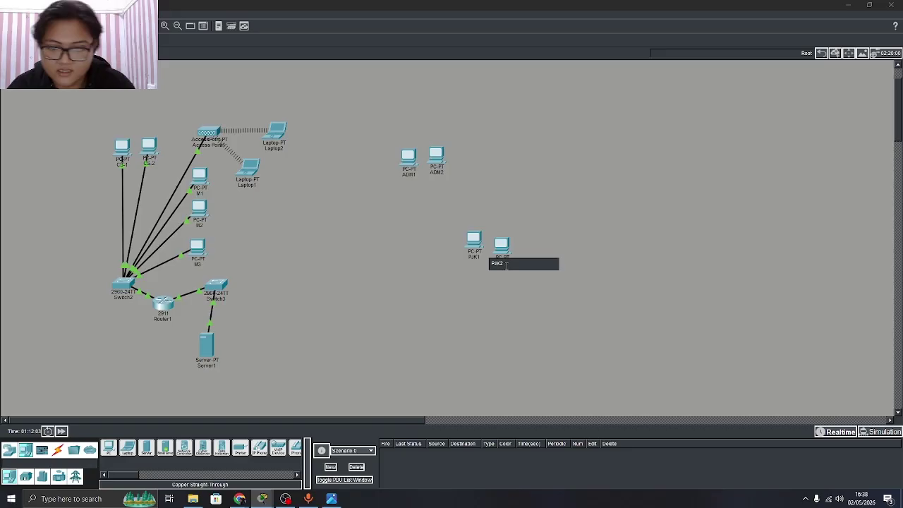
{"action": "key", "text": "Return"}
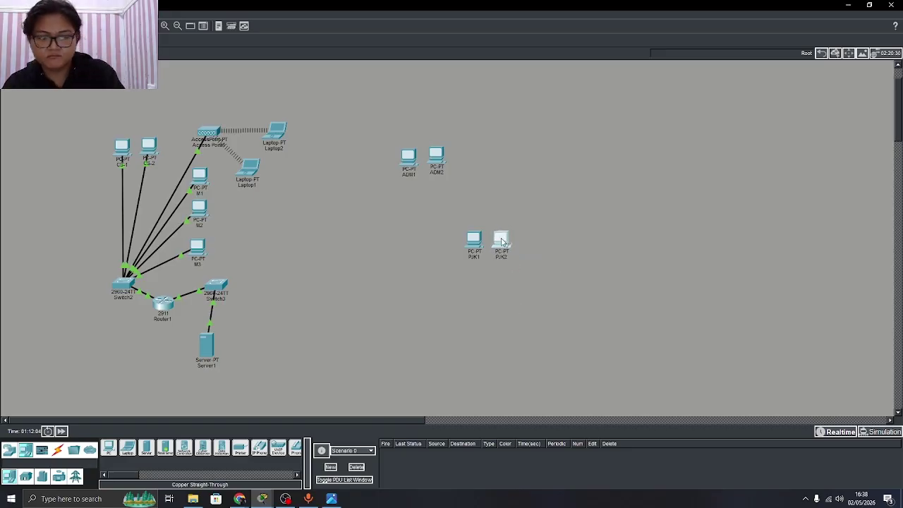
Place a PC in the empty area below the ADM PCs, left of the PJK PCs, and rename it WEB
{"action": "left_click_drag", "start_coordinate": [109, 447], "coordinate": [393, 296]}
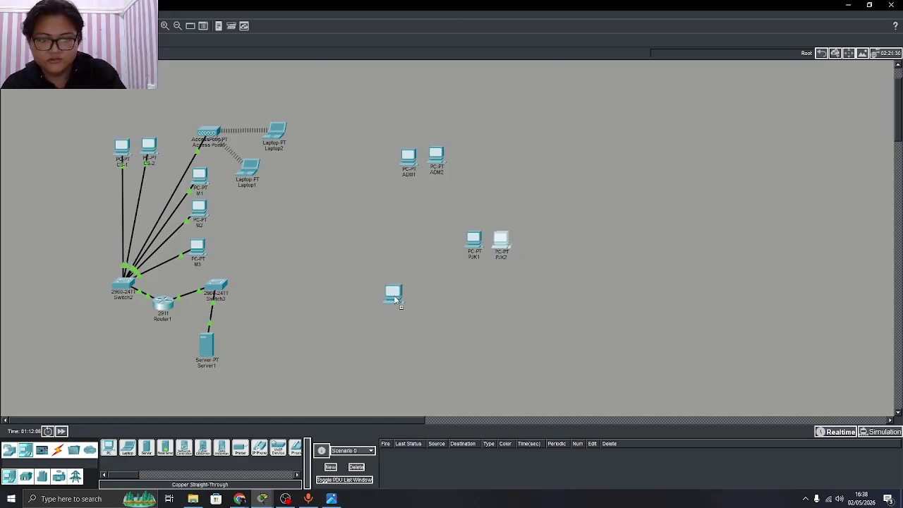
{"action": "left_click", "coordinate": [396, 313]}
{"action": "double_click", "coordinate": [396, 313]}
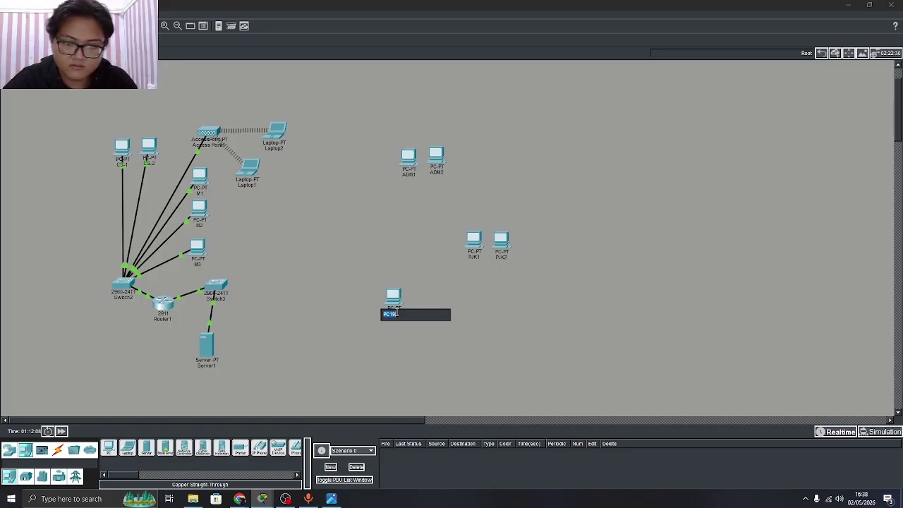
{"action": "key", "text": "BackSpace"}
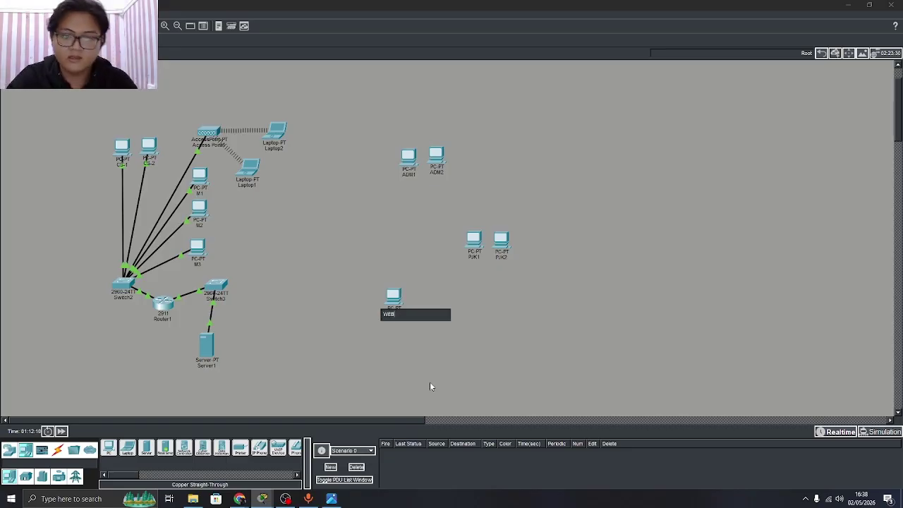
{"action": "key", "text": "Return"}
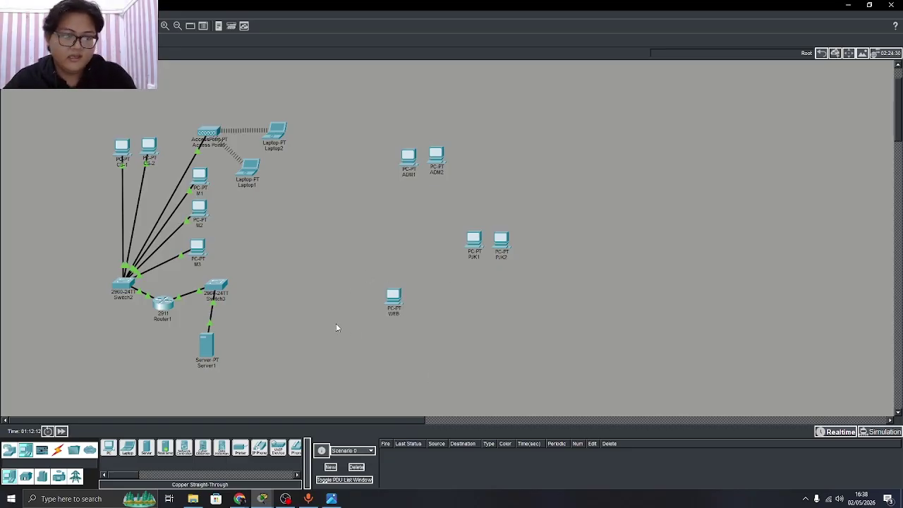
Place a 2911 router and a 2960 switch to the right of the WEB PC, with the router directly above the switch
{"action": "left_click", "coordinate": [9, 449]}
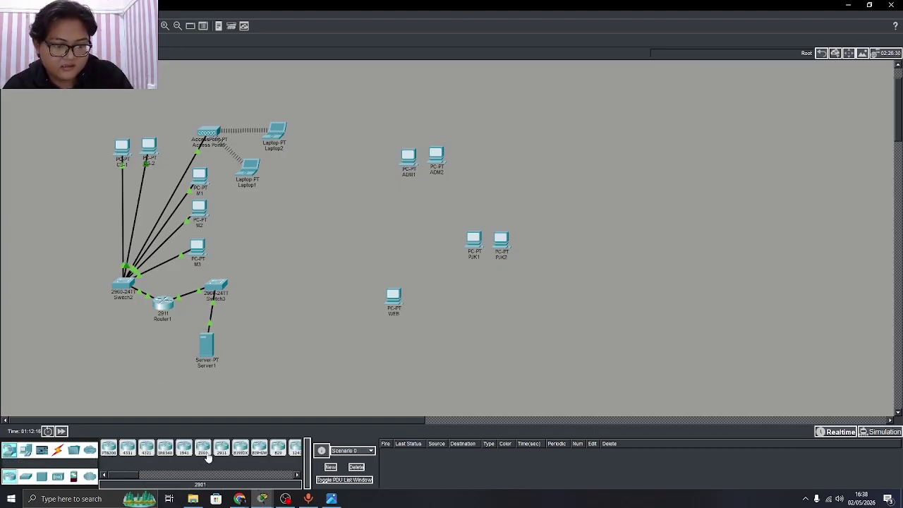
{"action": "left_click_drag", "start_coordinate": [222, 450], "coordinate": [423, 278]}
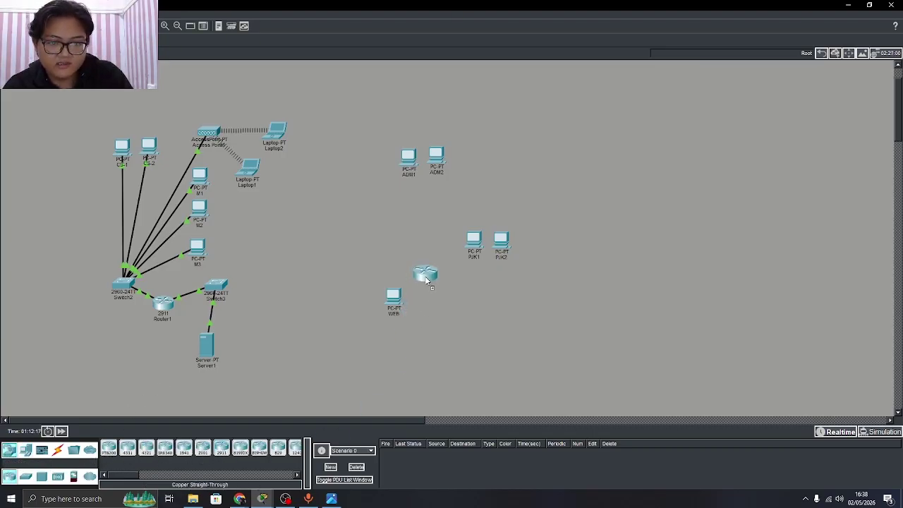
{"action": "left_click", "coordinate": [25, 476]}
{"action": "left_click_drag", "start_coordinate": [122, 446], "coordinate": [434, 318]}
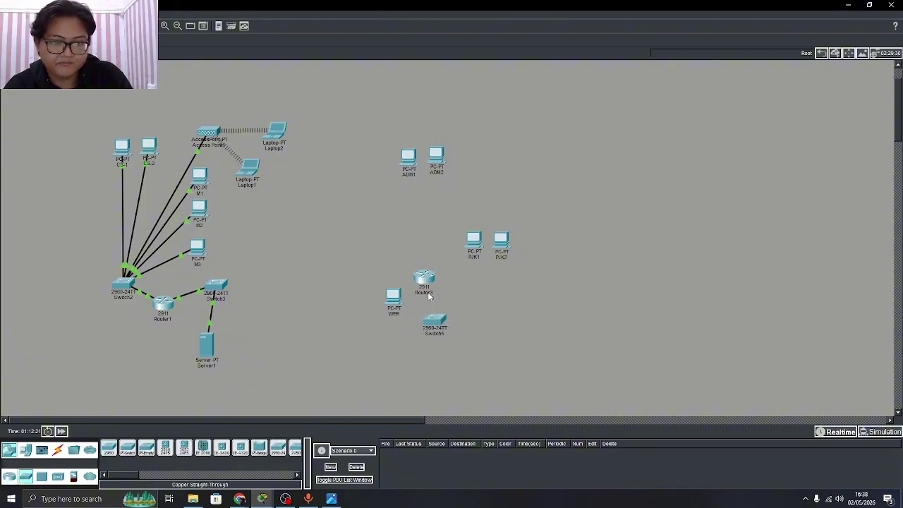
{"action": "left_click_drag", "start_coordinate": [424, 280], "coordinate": [436, 283]}
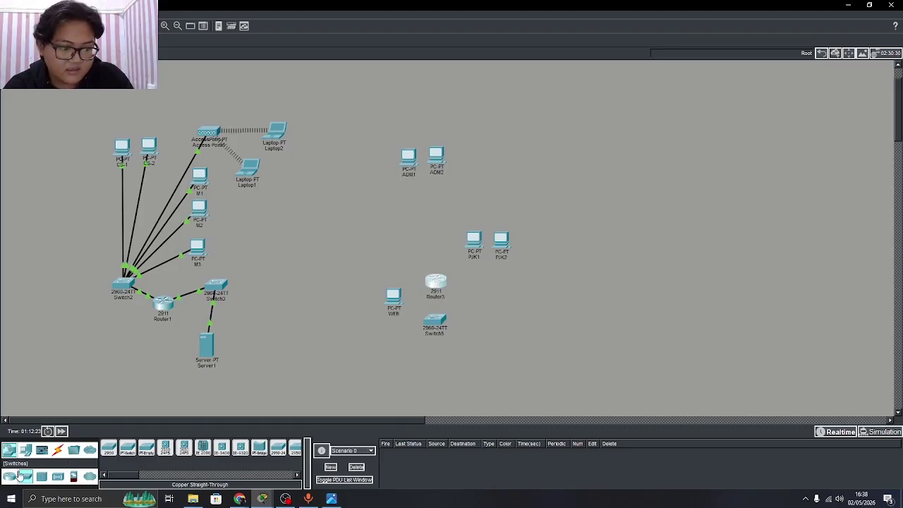
Place two laptops side by side to the right of the new switch, and add an AP-PT access point just above them
{"action": "left_click", "coordinate": [26, 450]}
{"action": "left_click_drag", "start_coordinate": [127, 448], "coordinate": [512, 333]}
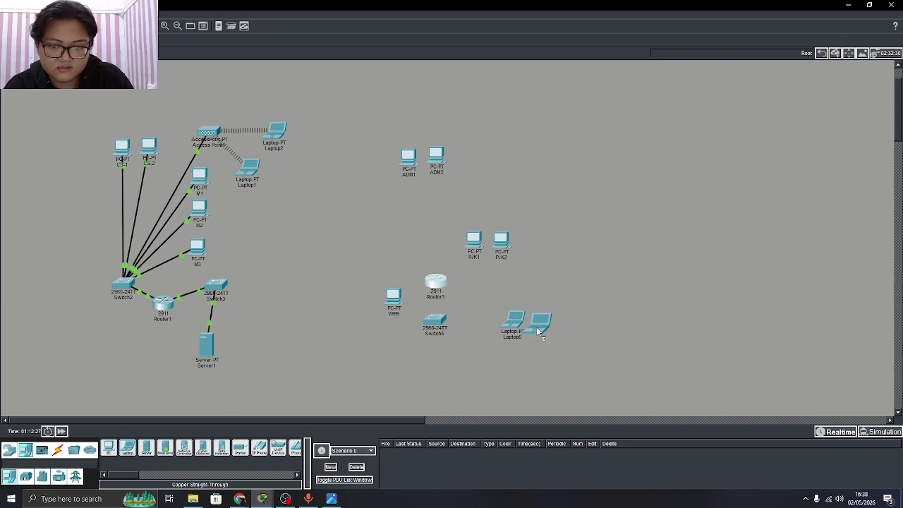
{"action": "left_click", "coordinate": [537, 327]}
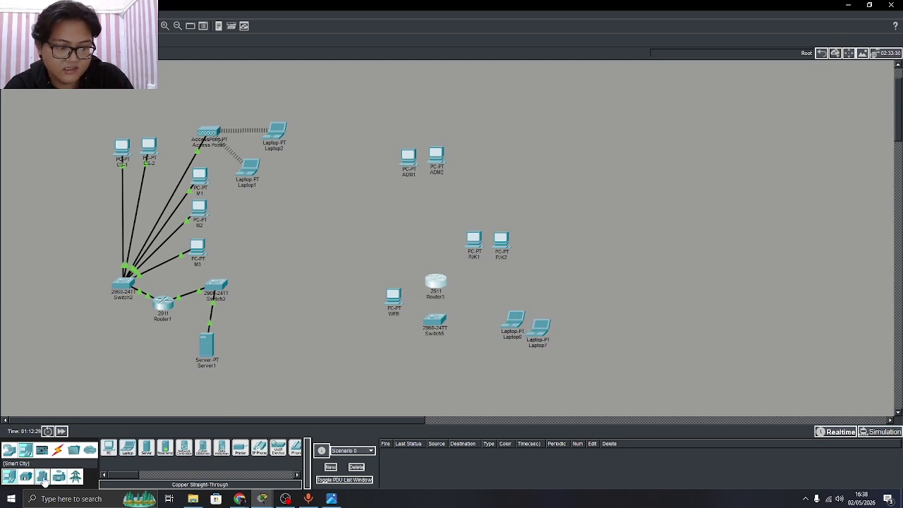
{"action": "left_click", "coordinate": [8, 451]}
{"action": "left_click", "coordinate": [57, 476]}
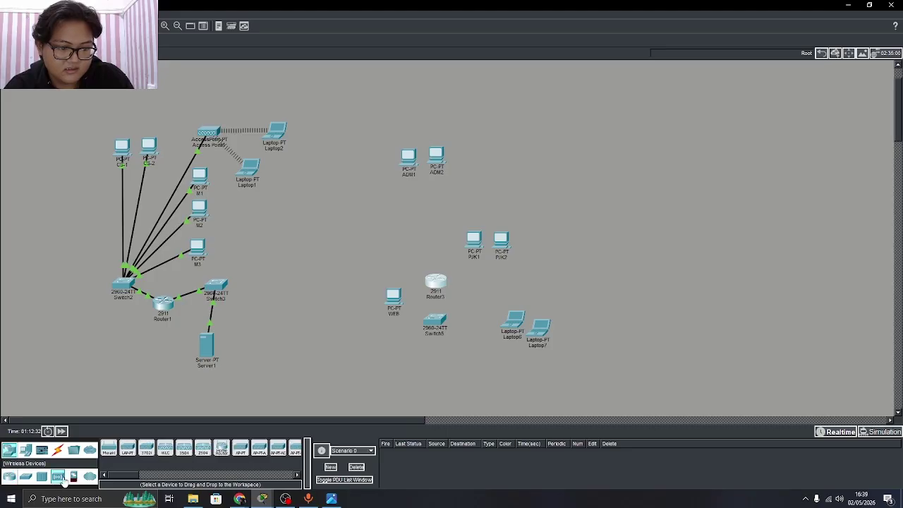
{"action": "left_click", "coordinate": [240, 450]}
{"action": "left_click", "coordinate": [521, 296]}
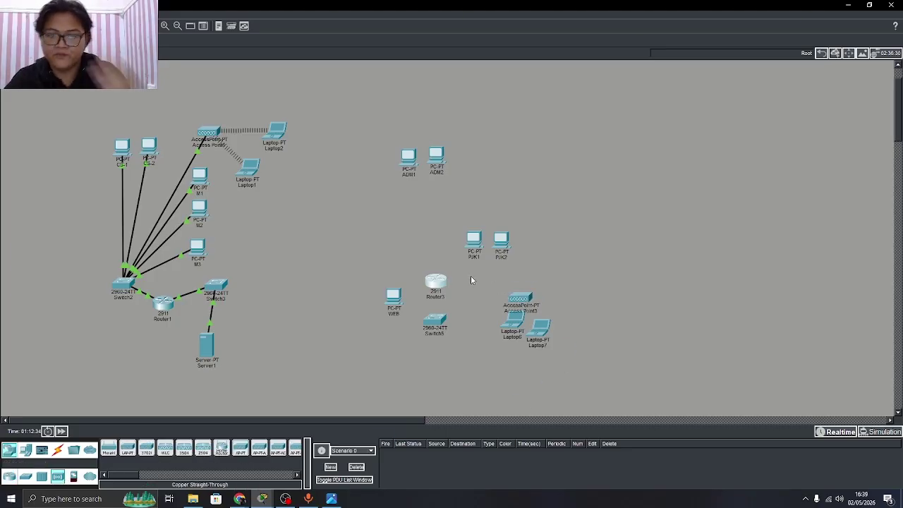
Rearrange the second-floor devices: PJK PCs nearer the ADM PCs, switch beside WEB, router below the switch, access point and laptops to the router's right
{"action": "left_click_drag", "start_coordinate": [439, 284], "coordinate": [450, 325]}
{"action": "left_click_drag", "start_coordinate": [392, 297], "coordinate": [381, 305]}
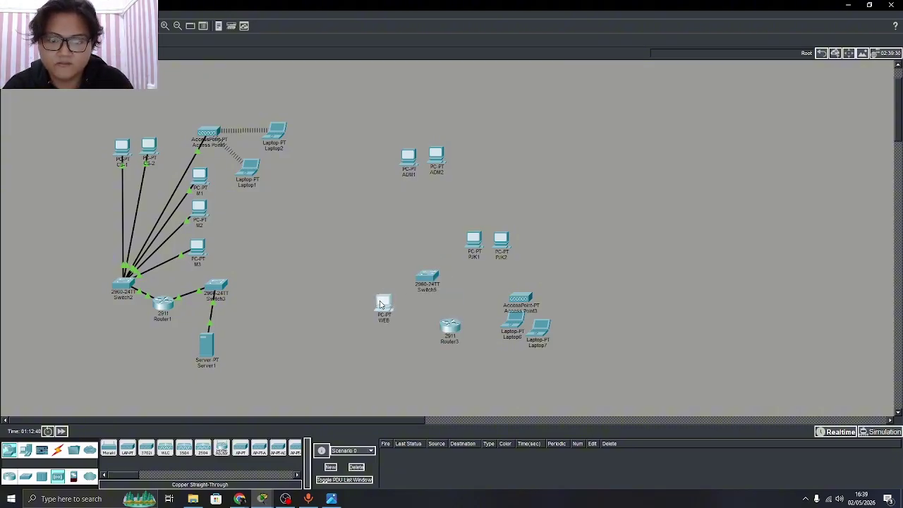
{"action": "left_click_drag", "start_coordinate": [427, 277], "coordinate": [425, 291]}
{"action": "left_click_drag", "start_coordinate": [475, 246], "coordinate": [469, 202]}
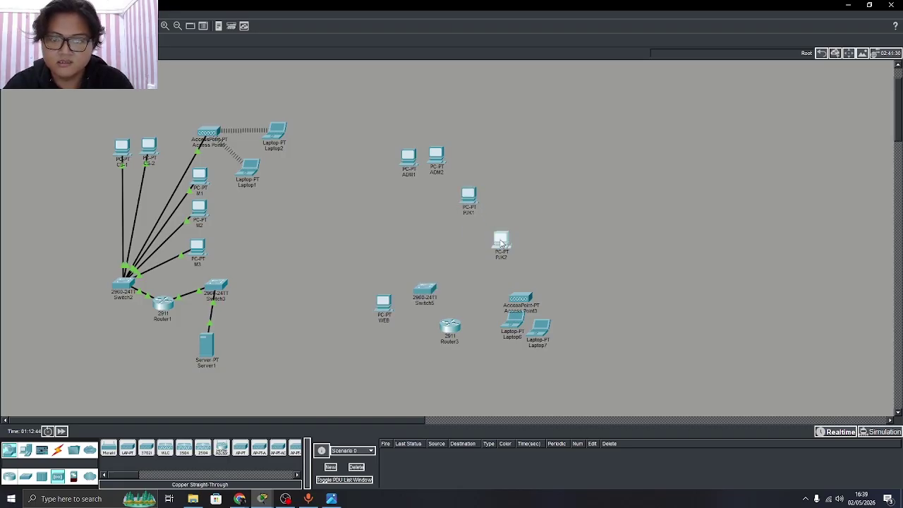
{"action": "left_click_drag", "start_coordinate": [502, 243], "coordinate": [500, 202]}
{"action": "left_click_drag", "start_coordinate": [384, 303], "coordinate": [389, 268]}
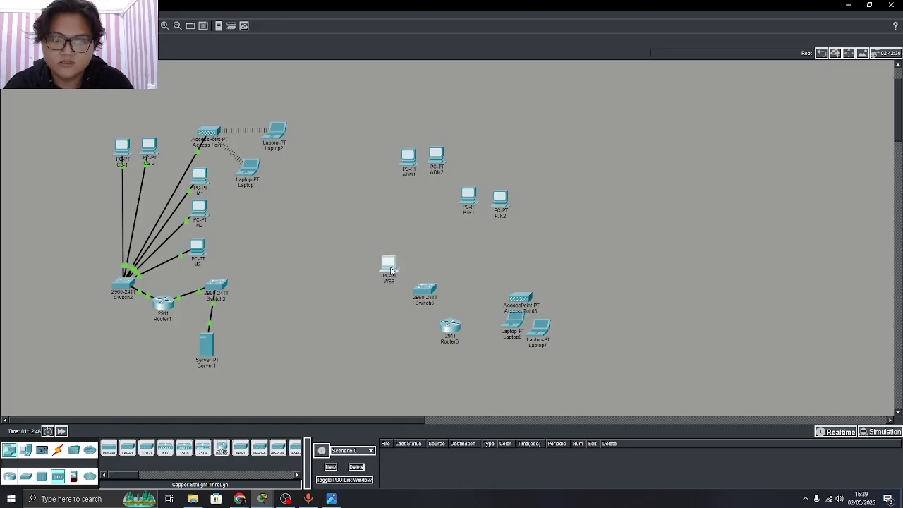
{"action": "left_click_drag", "start_coordinate": [427, 291], "coordinate": [426, 270]}
{"action": "left_click_drag", "start_coordinate": [450, 326], "coordinate": [452, 298]}
{"action": "mouse_move", "coordinate": [522, 298]}
{"action": "left_mouse_down"}
{"action": "mouse_move", "coordinate": [485, 311]}
{"action": "mouse_move", "coordinate": [521, 305]}
{"action": "mouse_move", "coordinate": [524, 286]}
{"action": "left_mouse_up"}
{"action": "left_click_drag", "start_coordinate": [541, 331], "coordinate": [548, 292]}
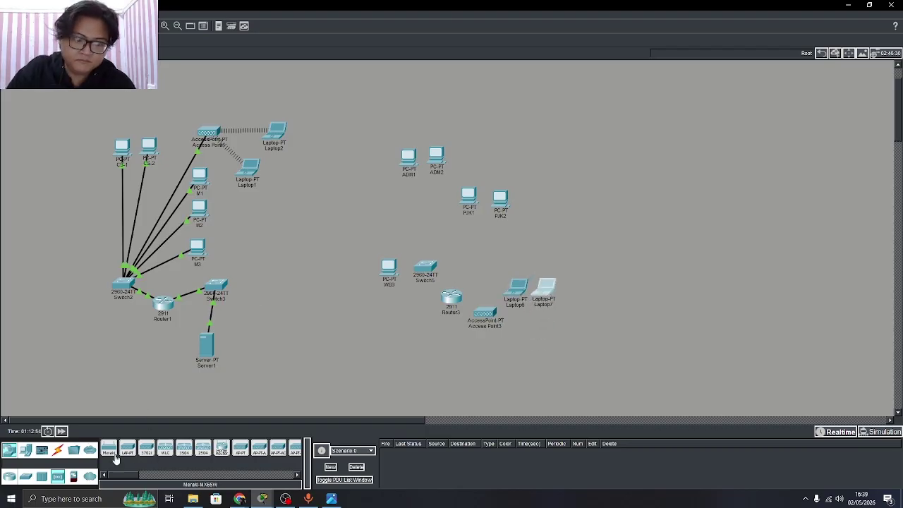
Connect the second-floor switch's FastEthernet0/1 to ADM1's FastEthernet0 with a copper straight-through cable
{"action": "left_click", "coordinate": [57, 451]}
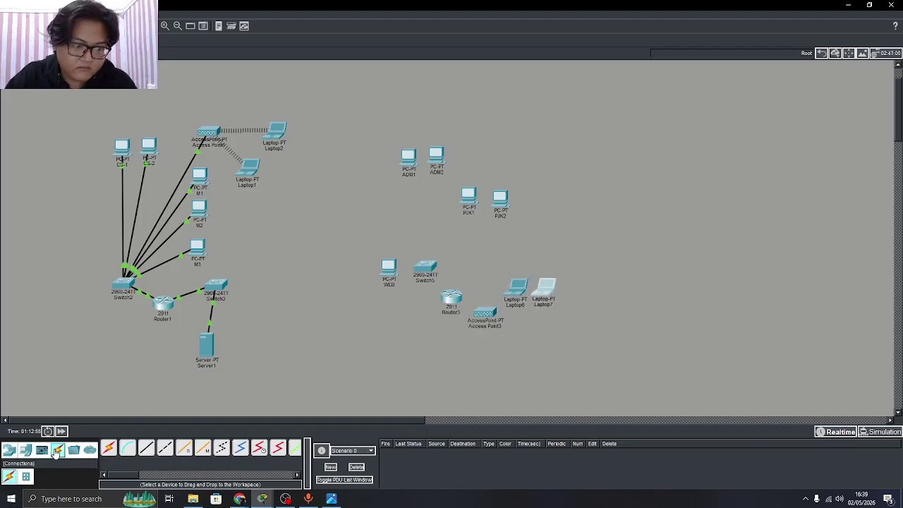
{"action": "left_click", "coordinate": [148, 449]}
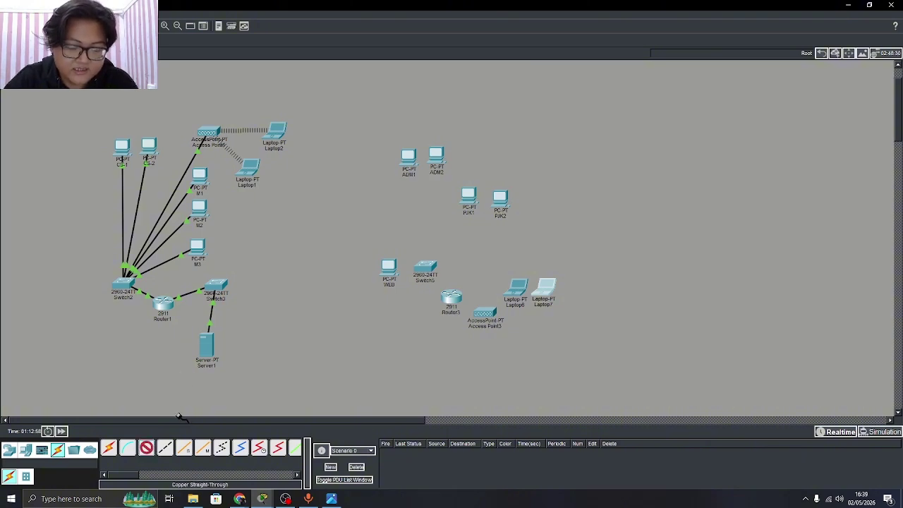
{"action": "left_click", "coordinate": [427, 268]}
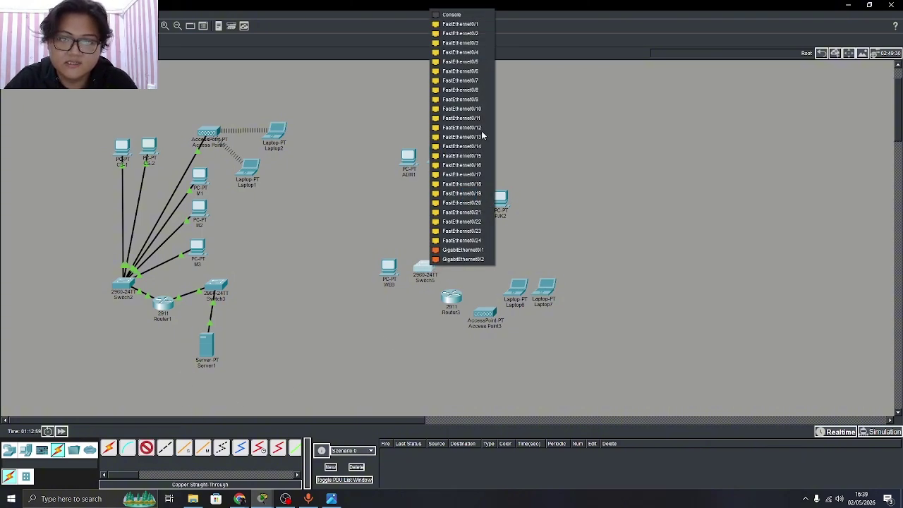
{"action": "left_click", "coordinate": [463, 25]}
{"action": "left_click", "coordinate": [411, 157]}
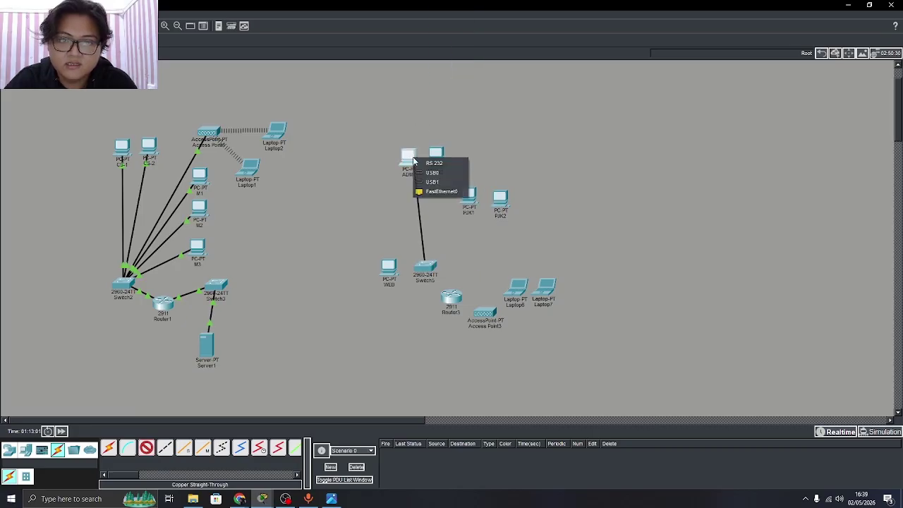
{"action": "left_click", "coordinate": [441, 192]}
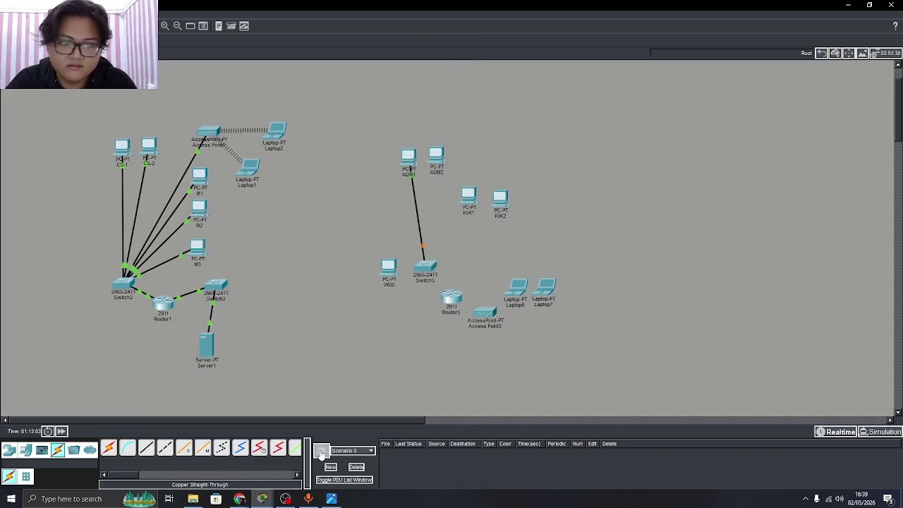
Connect the second-floor switch's FastEthernet0/2 to ADM2 with a copper straight-through cable
{"action": "left_click", "coordinate": [146, 448]}
{"action": "left_click", "coordinate": [425, 267]}
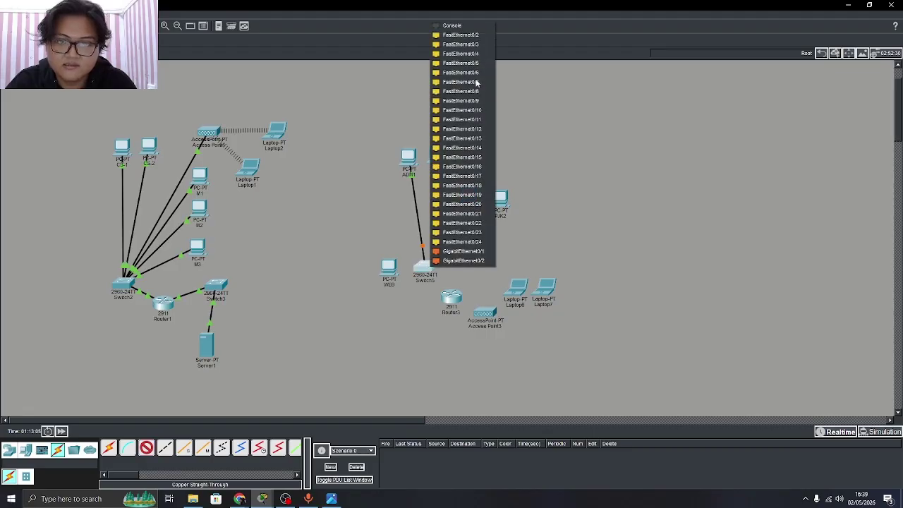
{"action": "left_click", "coordinate": [471, 37]}
{"action": "left_click", "coordinate": [440, 152]}
{"action": "left_click", "coordinate": [455, 187]}
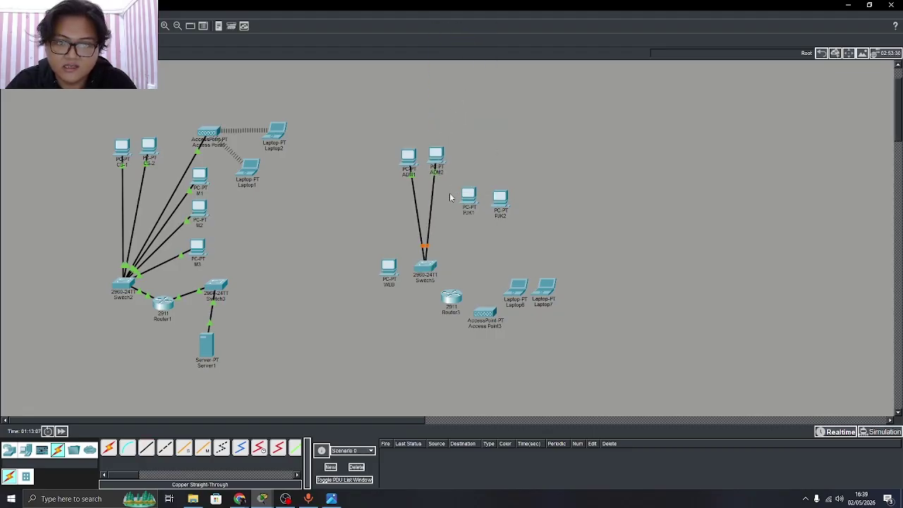
Connect a free port of the second-floor switch to PJK1's FastEthernet0 with a copper straight-through cable
{"action": "left_click", "coordinate": [146, 450]}
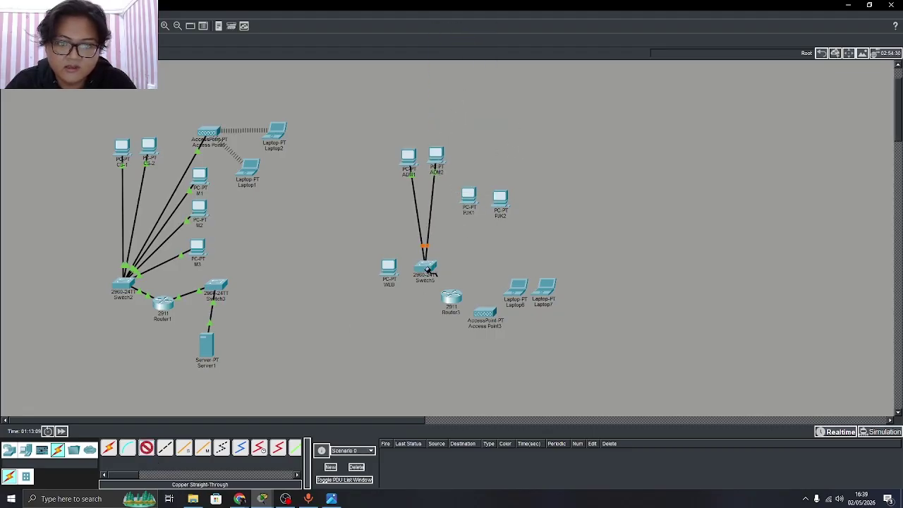
{"action": "left_click", "coordinate": [426, 269]}
{"action": "left_click", "coordinate": [448, 280]}
{"action": "left_click", "coordinate": [468, 194]}
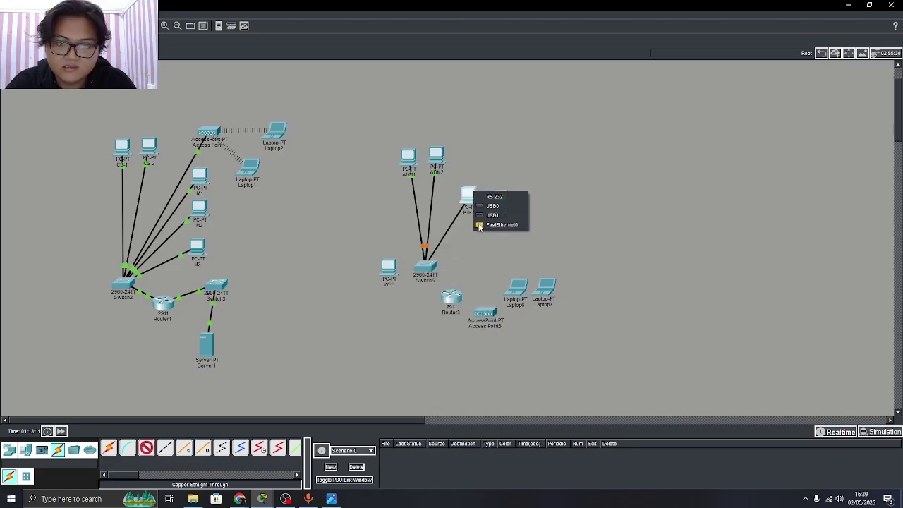
{"action": "left_click", "coordinate": [482, 224]}
Run a copper straight-through cable from the second-floor switch to PJK2's FastEthernet0
{"action": "left_click", "coordinate": [146, 449]}
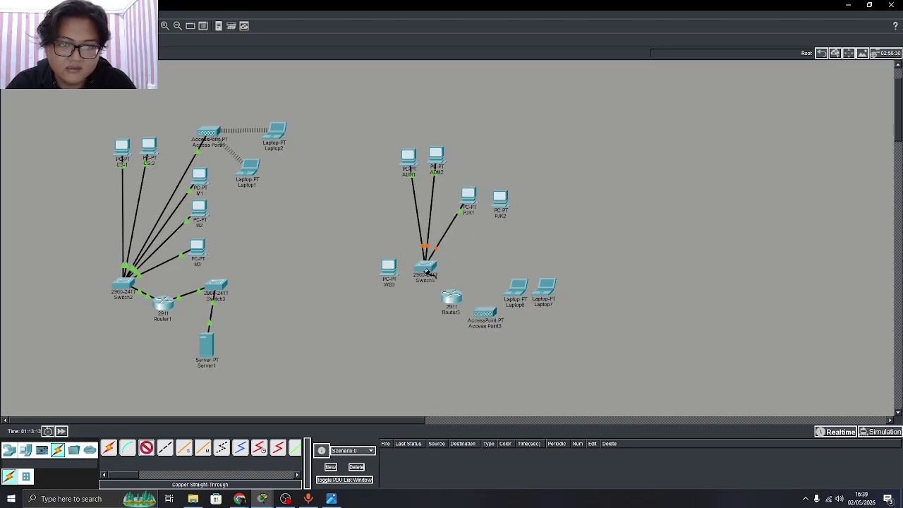
{"action": "left_click", "coordinate": [427, 268]}
{"action": "left_click", "coordinate": [469, 282]}
{"action": "left_click", "coordinate": [501, 200]}
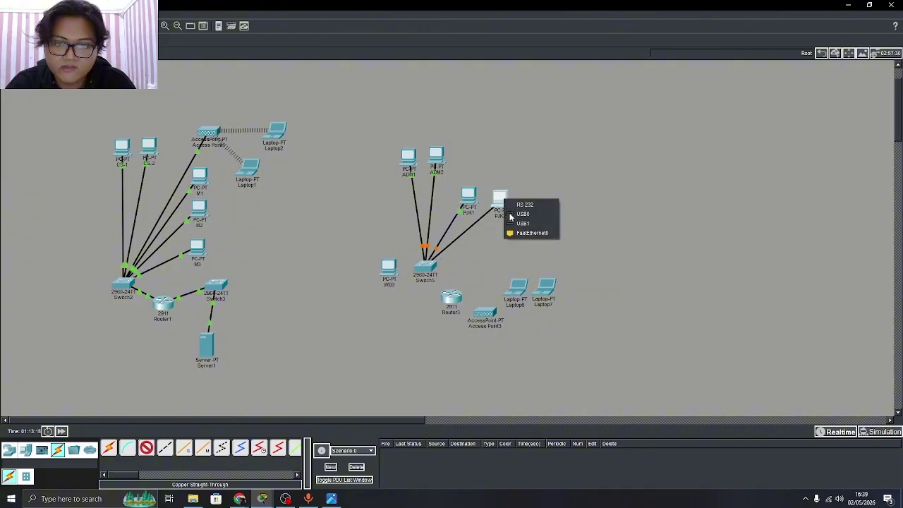
{"action": "left_click", "coordinate": [520, 235]}
Connect the second-floor switch to the WEB PC with a copper straight-through cable
{"action": "left_click", "coordinate": [146, 449]}
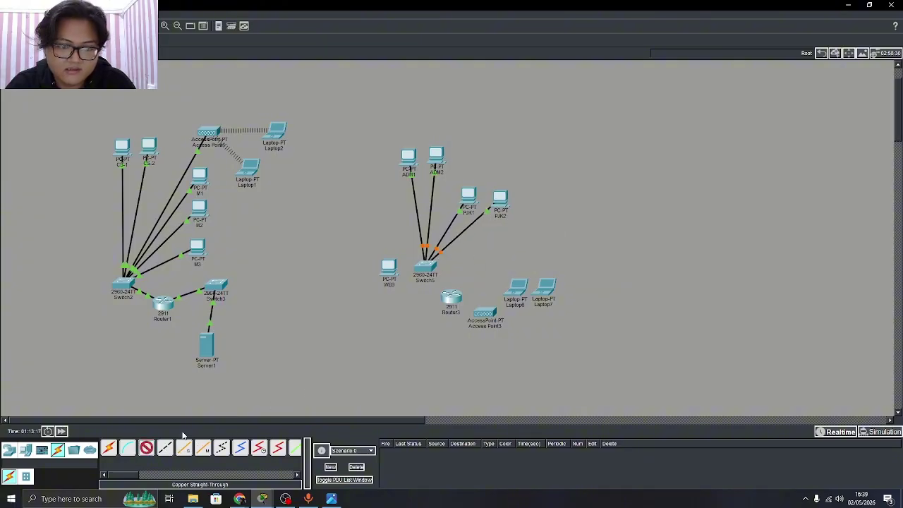
{"action": "left_click", "coordinate": [427, 269]}
{"action": "left_click", "coordinate": [436, 280]}
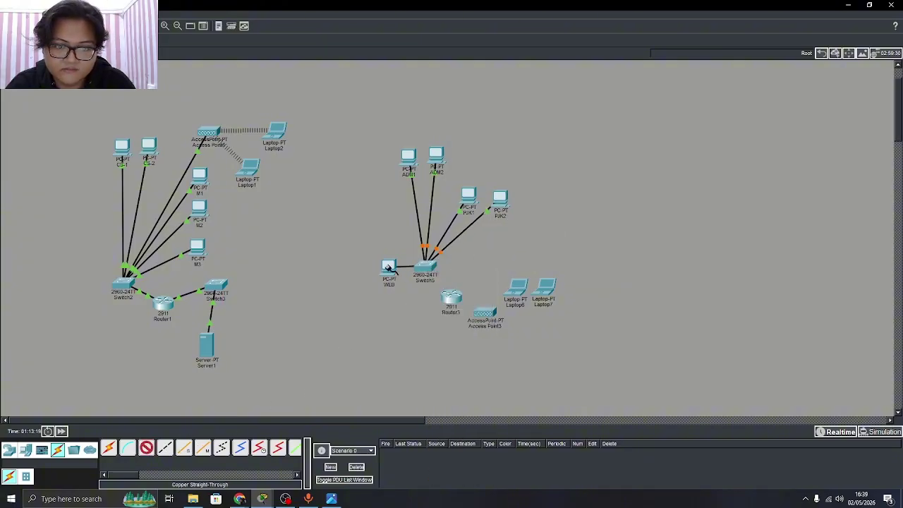
{"action": "left_click", "coordinate": [389, 267]}
{"action": "left_click", "coordinate": [403, 302]}
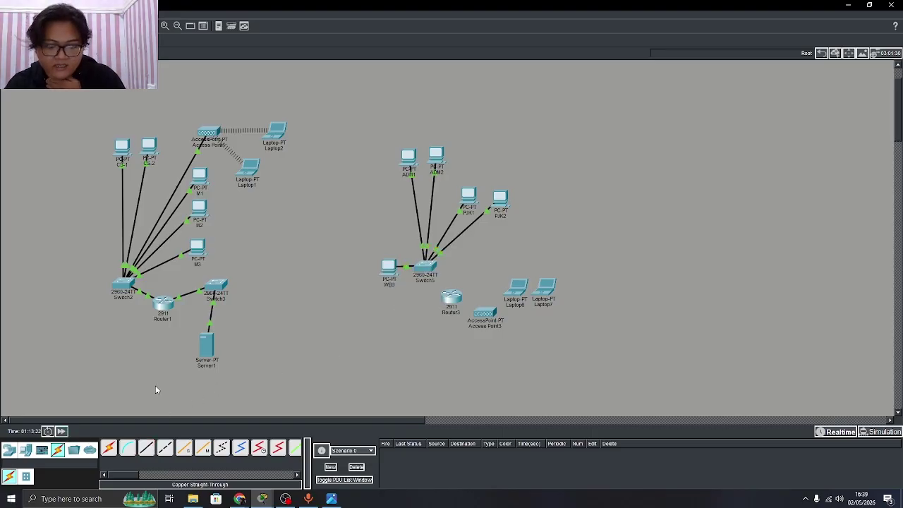
Assign ADM1 the static IPv4 address 172.16.10.2 with subnet mask 255.255.0.0
{"action": "mouse_move", "coordinate": [192, 367]}
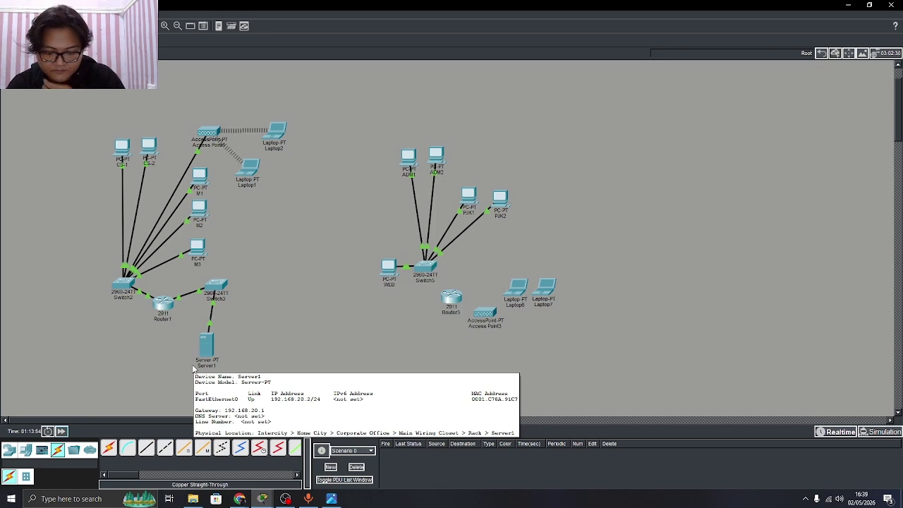
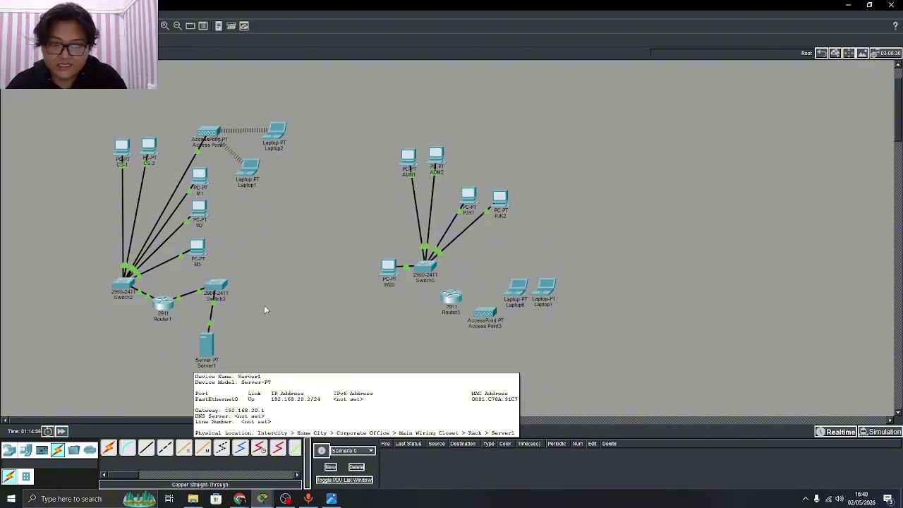
{"action": "left_click", "coordinate": [409, 155]}
{"action": "left_click", "coordinate": [360, 96]}
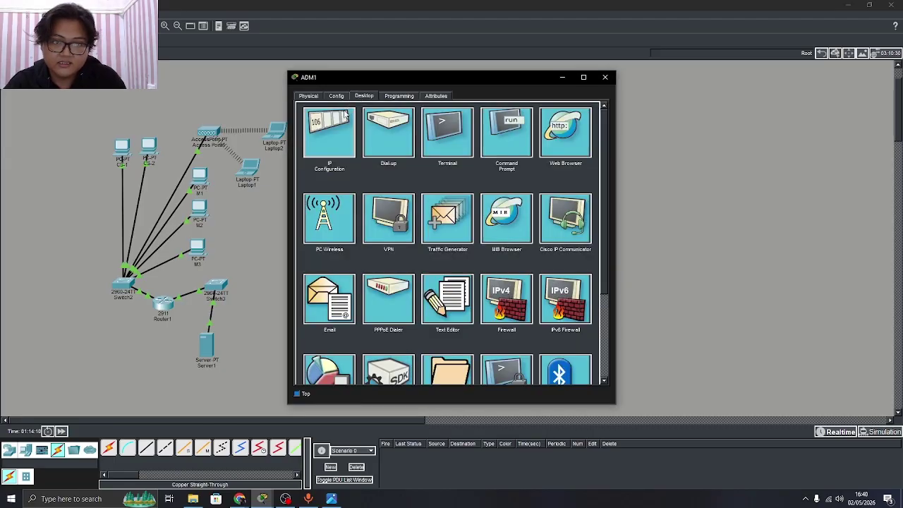
{"action": "left_click", "coordinate": [351, 138]}
{"action": "left_click", "coordinate": [415, 159]}
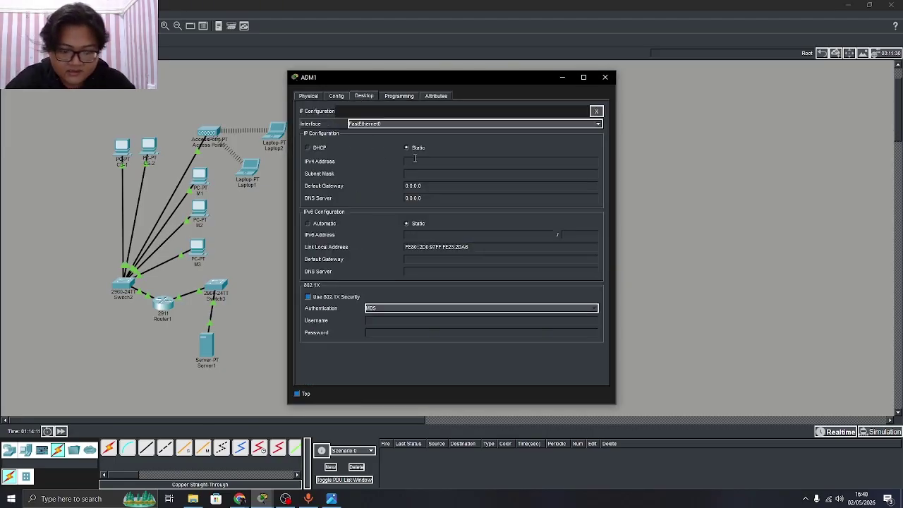
{"action": "type", "text": "172.16.10.2"}
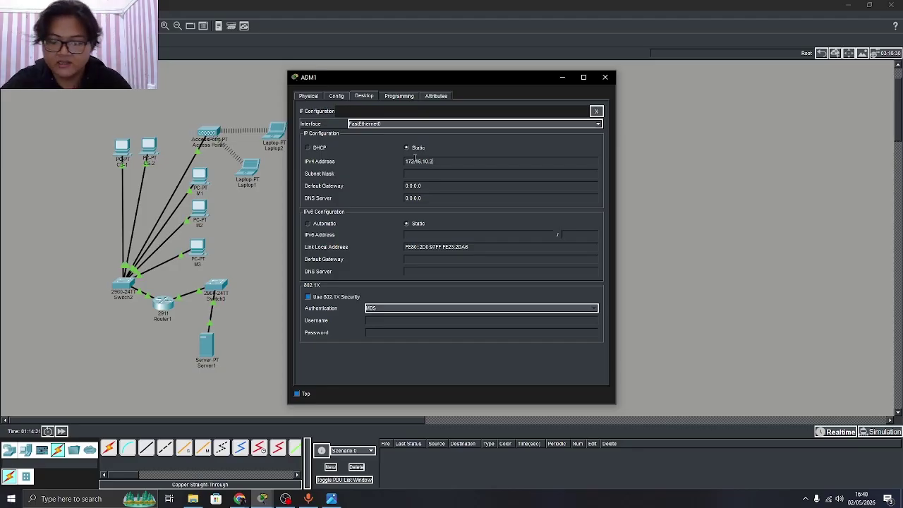
{"action": "key", "text": "Tab"}
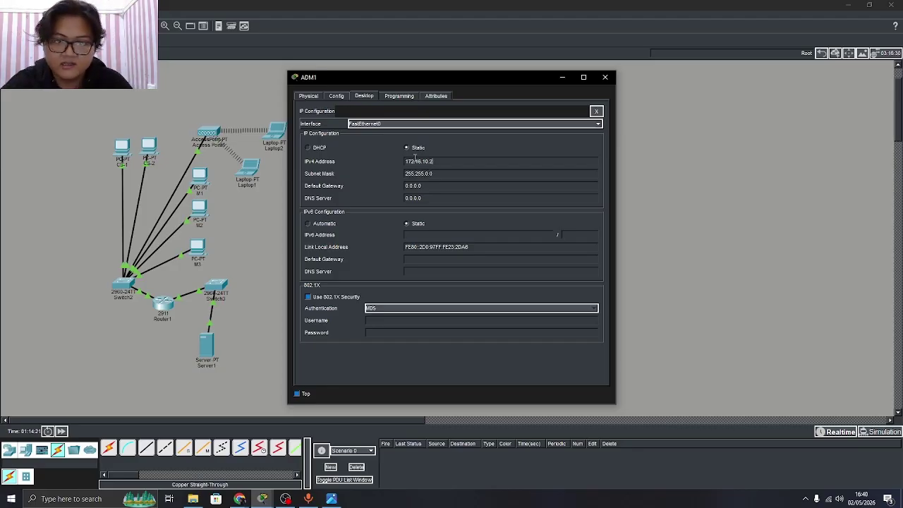
Set ADM1's IPv4 default gateway to 172.16.10.1, reusing its copied address, and close its settings
{"action": "double_click", "coordinate": [415, 160]}
{"action": "key", "text": "ctrl+c"}
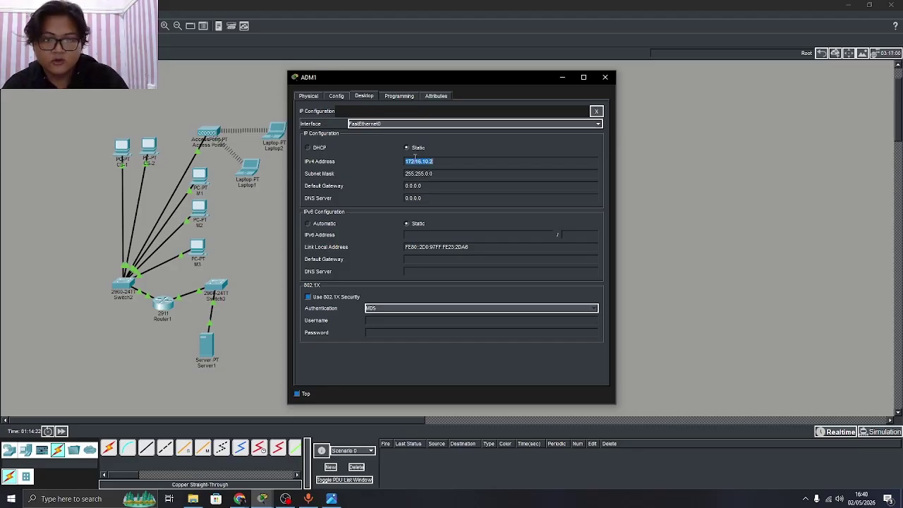
{"action": "left_click", "coordinate": [336, 96]}
{"action": "key", "text": "ctrl+v"}
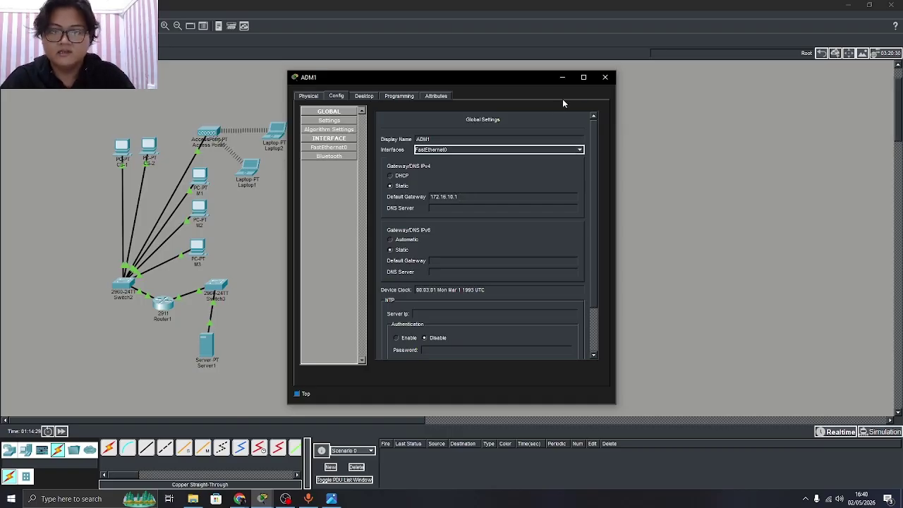
{"action": "left_click", "coordinate": [605, 77]}
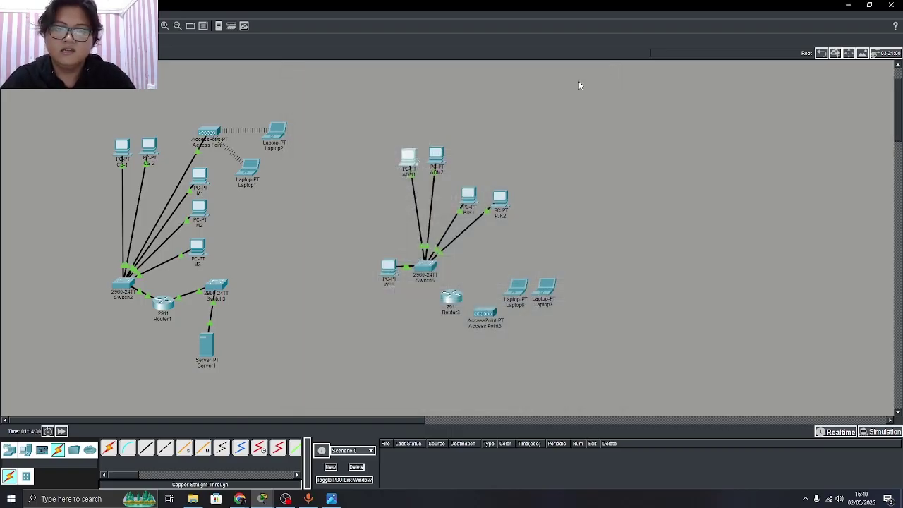
{"action": "left_click", "coordinate": [452, 298]}
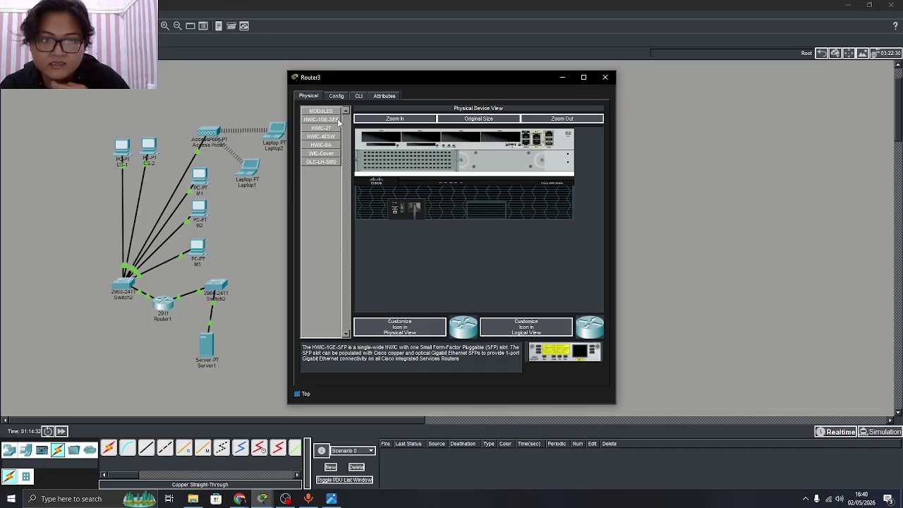
{"action": "left_click", "coordinate": [332, 97]}
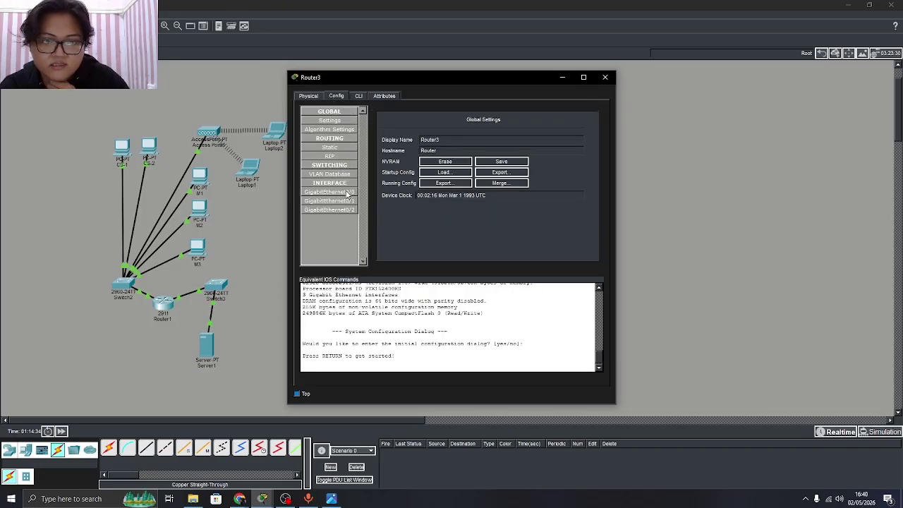
{"action": "left_click", "coordinate": [347, 193]}
{"action": "left_click", "coordinate": [605, 77]}
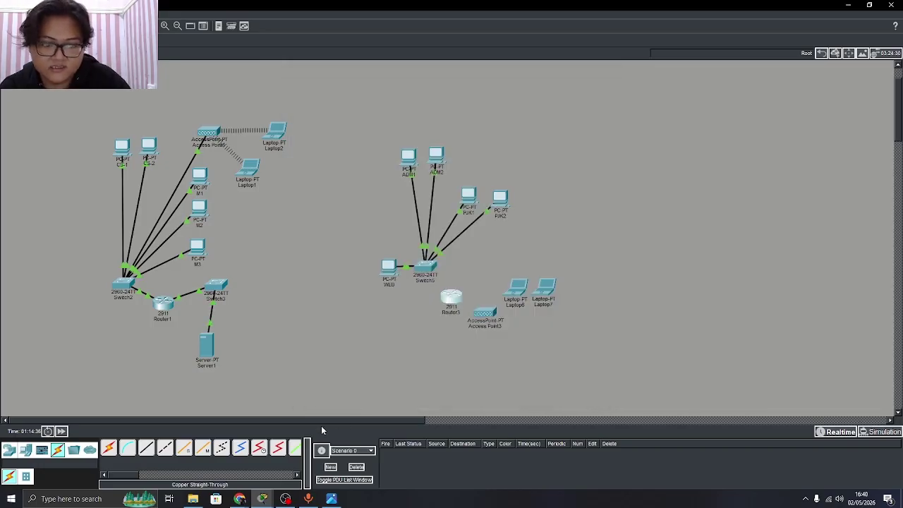
Connect Router3's GigabitEthernet0/0 to the second-floor switch with a copper straight-through cable
{"action": "left_click", "coordinate": [148, 450]}
{"action": "left_click", "coordinate": [452, 299]}
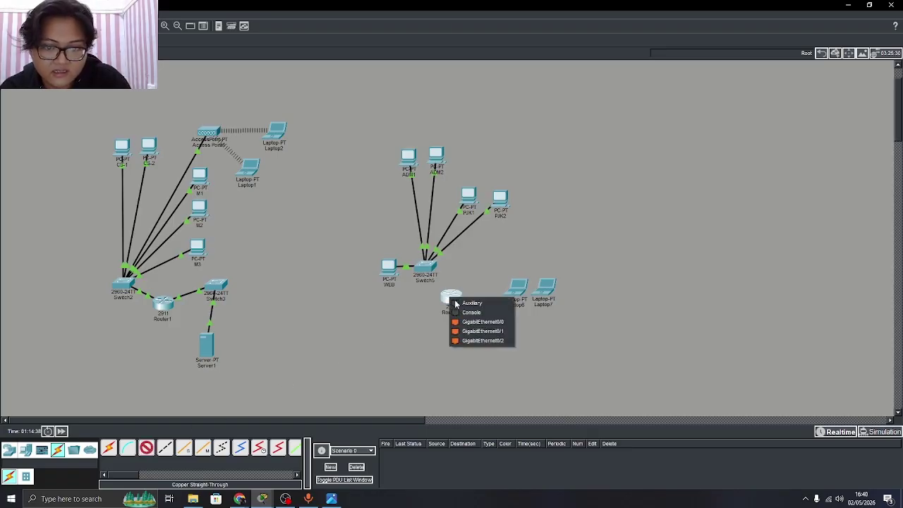
{"action": "left_click", "coordinate": [500, 323]}
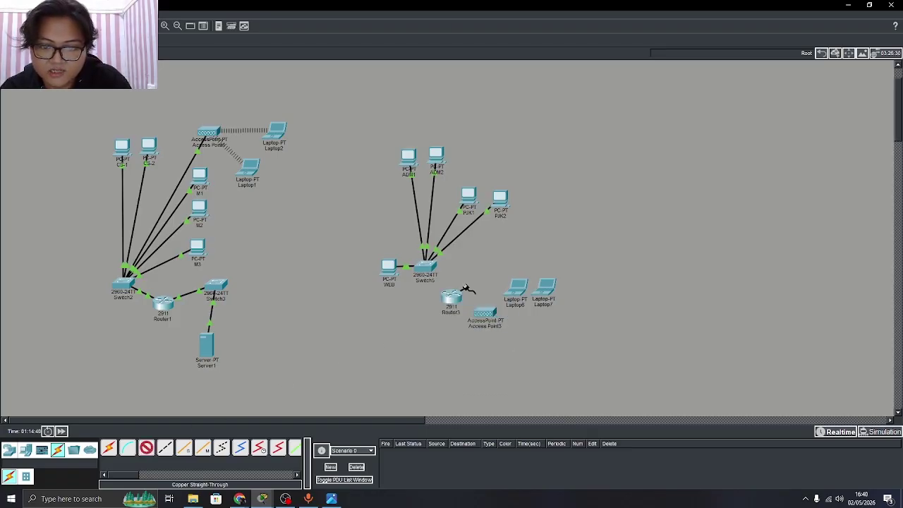
{"action": "left_click", "coordinate": [428, 268]}
{"action": "left_click", "coordinate": [449, 287]}
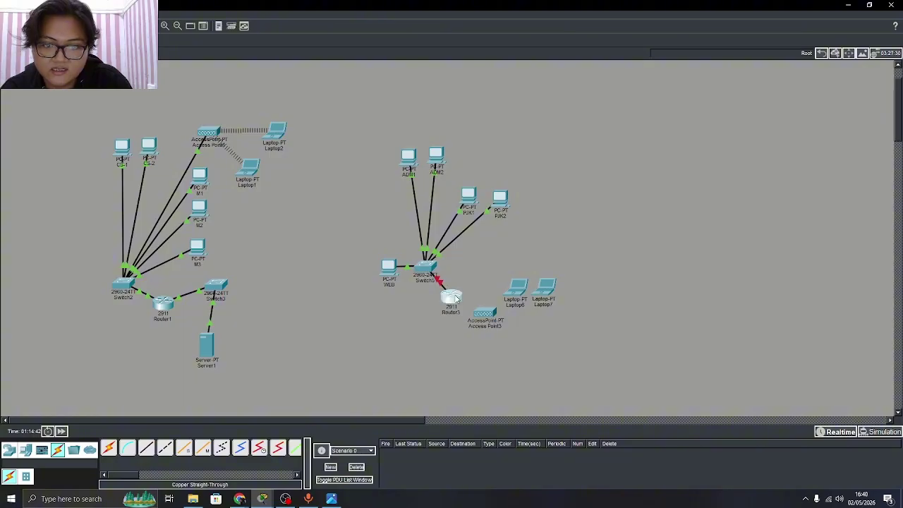
Turn on Router3's GigabitEthernet0/0 port and enter its IPv4 address in the 172.16.10 network
{"action": "left_click", "coordinate": [453, 298]}
{"action": "left_click", "coordinate": [329, 192]}
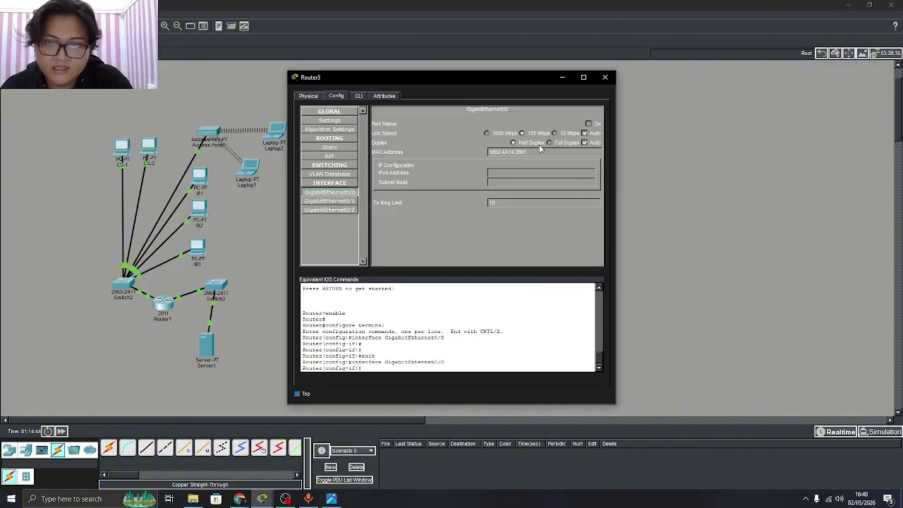
{"action": "left_click", "coordinate": [588, 124]}
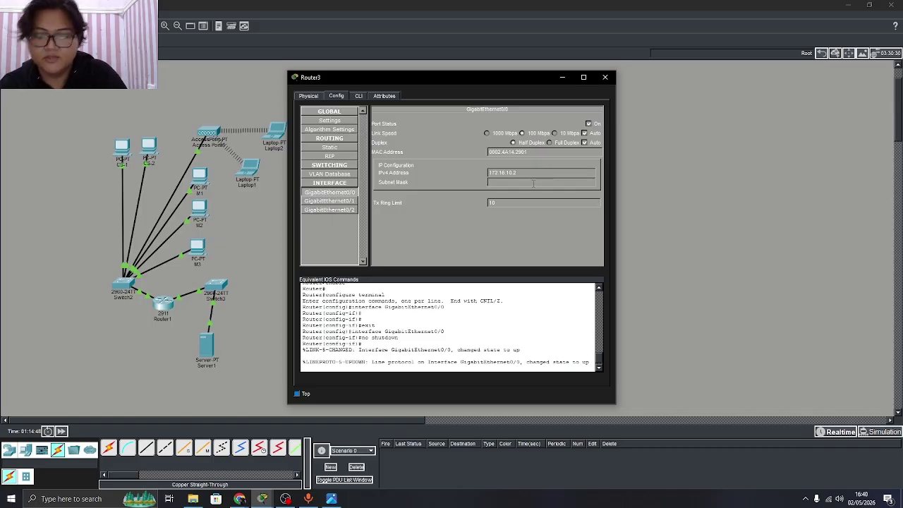
{"action": "left_click", "coordinate": [605, 77]}
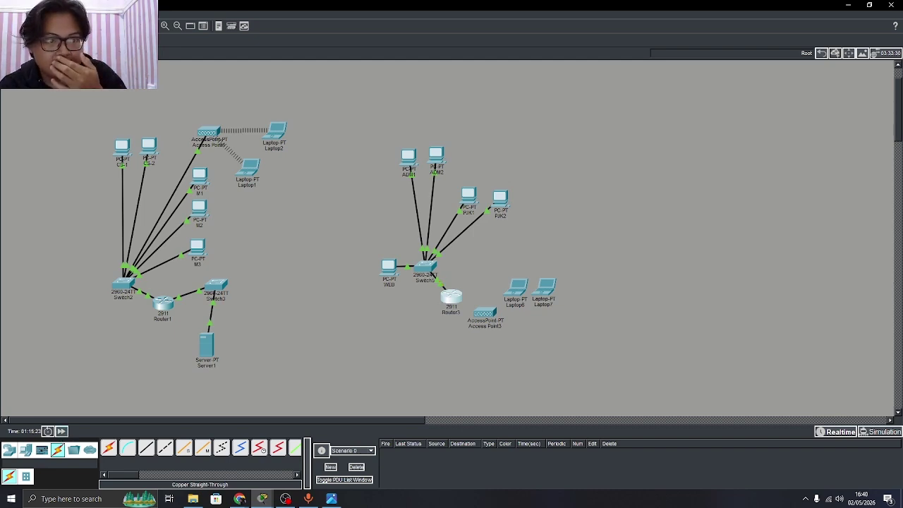
Test connectivity by sending a simple PDU from Router3 to ADM1 twice
{"action": "left_click", "coordinate": [452, 295]}
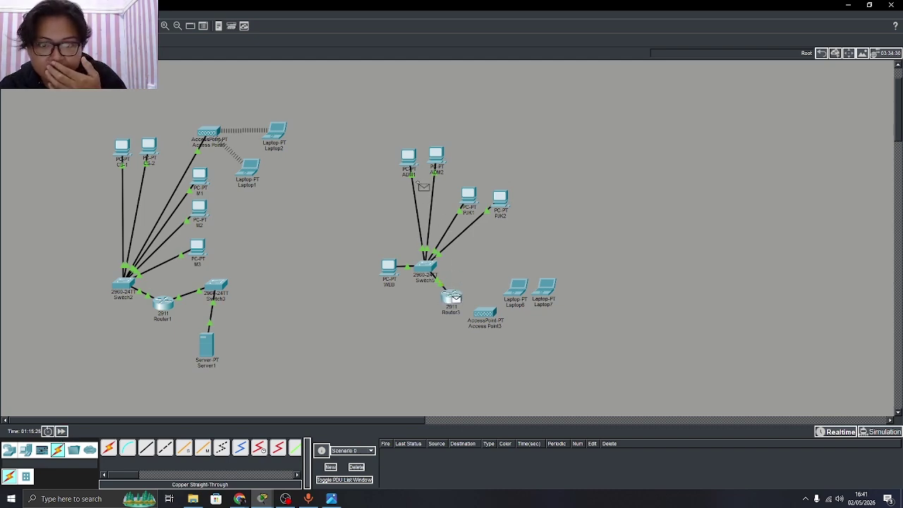
{"action": "left_click", "coordinate": [413, 166]}
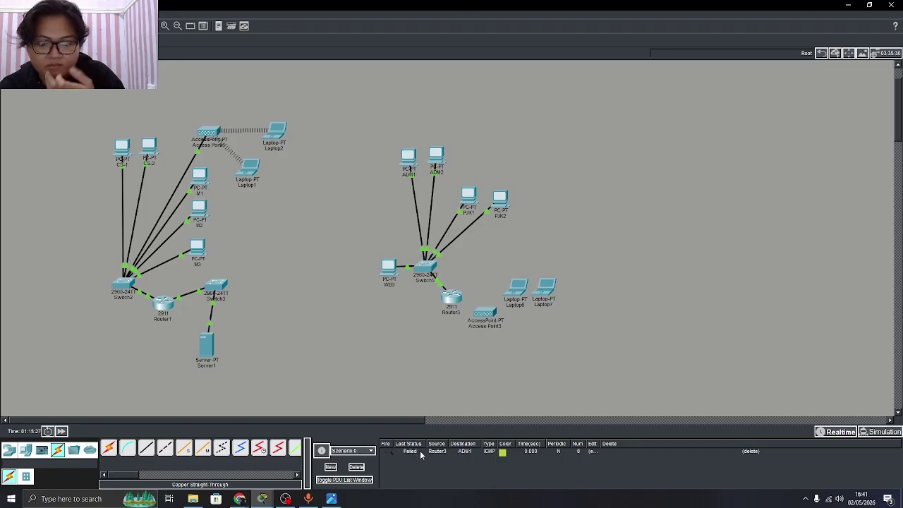
{"action": "left_click", "coordinate": [453, 298]}
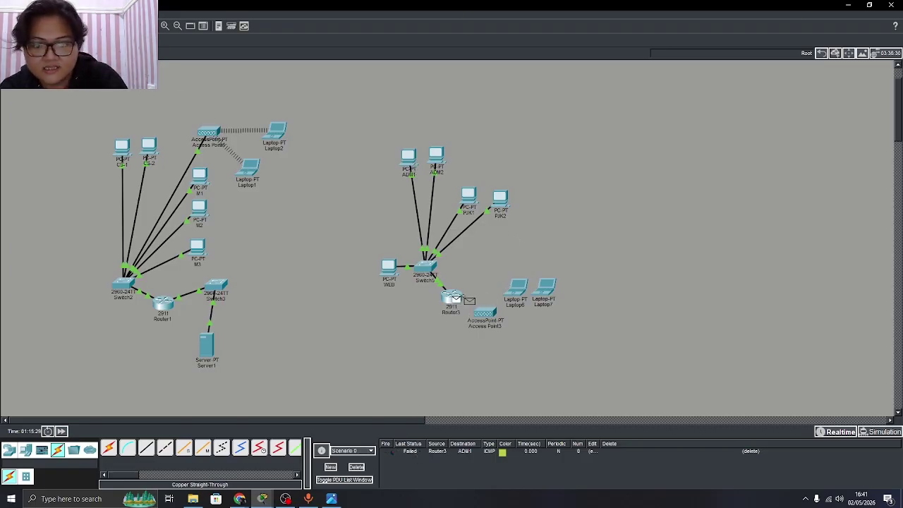
{"action": "left_click", "coordinate": [412, 162]}
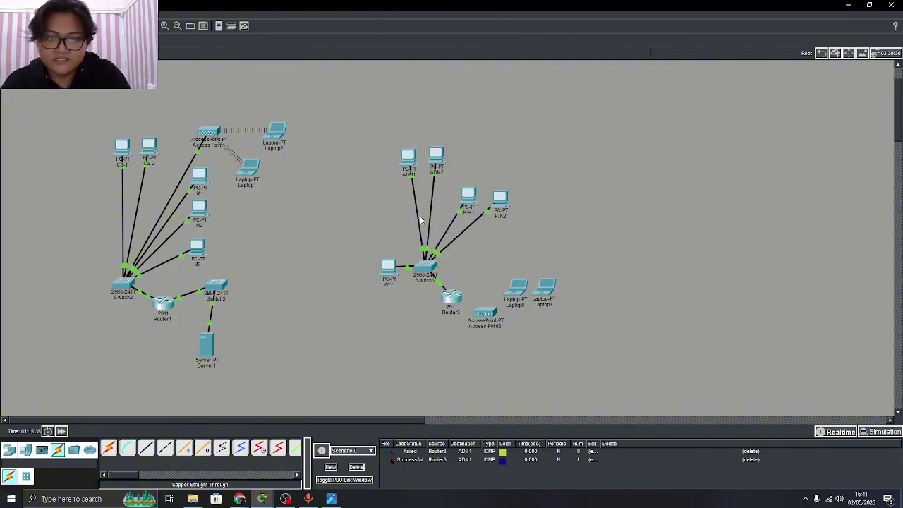
Set ADM2's IPv4 default gateway to 172.16.10.1
{"action": "left_click", "coordinate": [438, 157]}
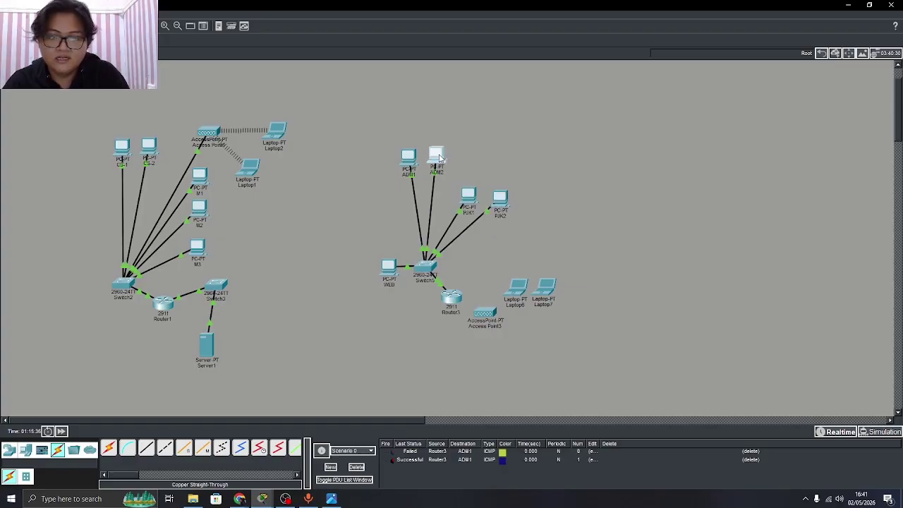
{"action": "left_click", "coordinate": [338, 96]}
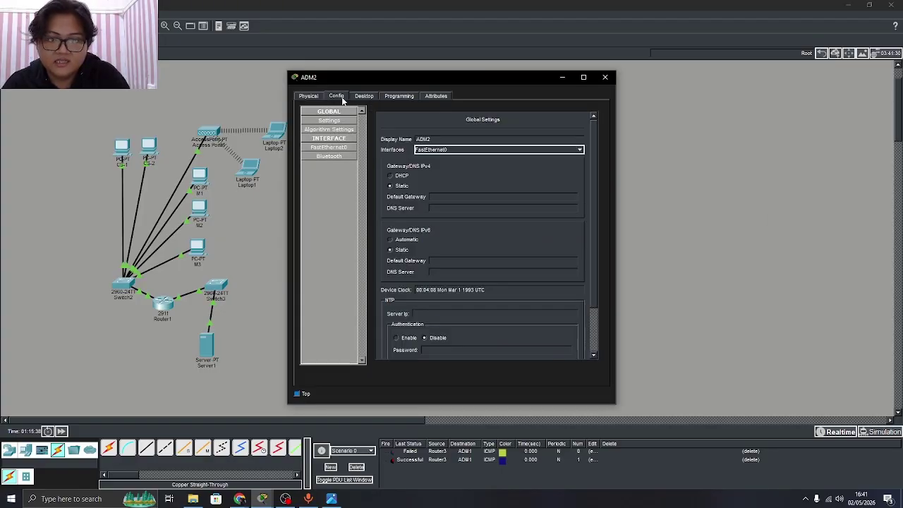
{"action": "left_click", "coordinate": [452, 196]}
{"action": "key", "text": "ctrl+v"}
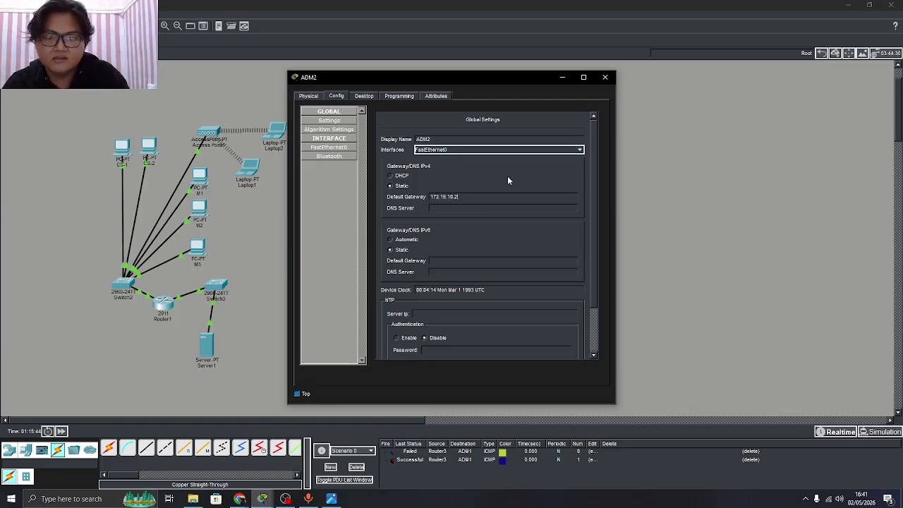
{"action": "key", "text": "BackSpace"}
{"action": "type", "text": "1"}
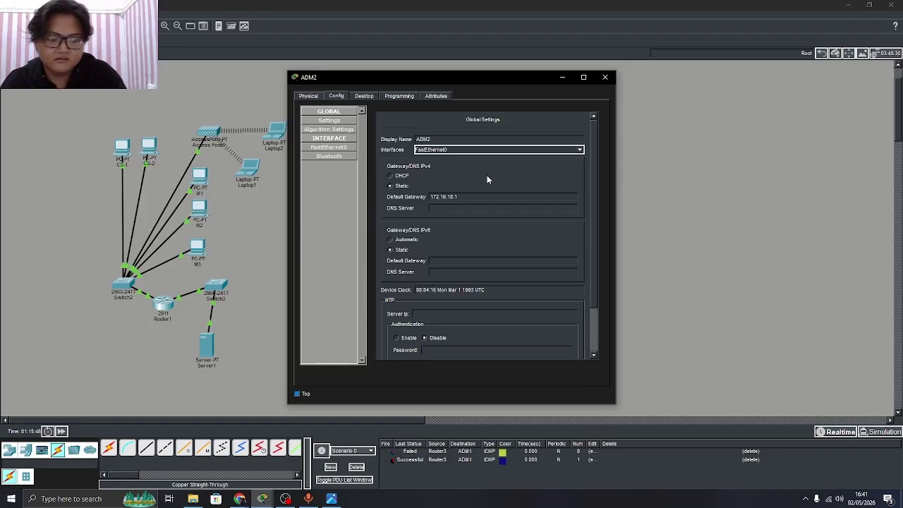
Assign ADM2 the static IPv4 address 172.16.10.3, based on its copied gateway address, and close its settings
{"action": "key", "text": "ctrl+a"}
{"action": "key", "text": "ctrl+c"}
{"action": "left_click", "coordinate": [364, 96]}
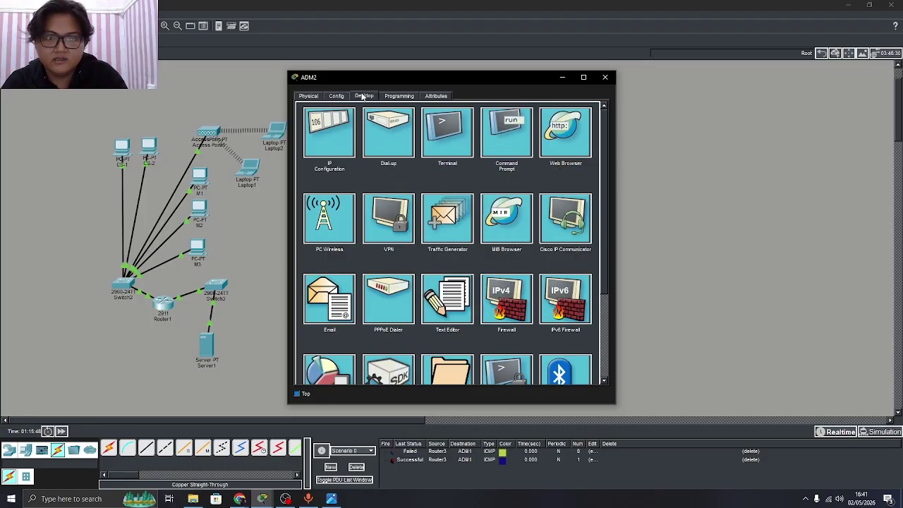
{"action": "left_click", "coordinate": [312, 137]}
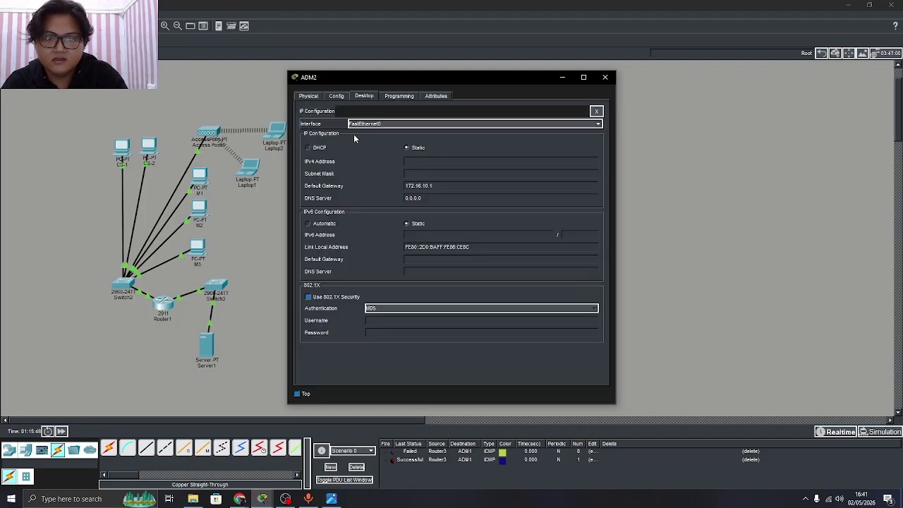
{"action": "left_click", "coordinate": [422, 160]}
{"action": "key", "text": "ctrl+v"}
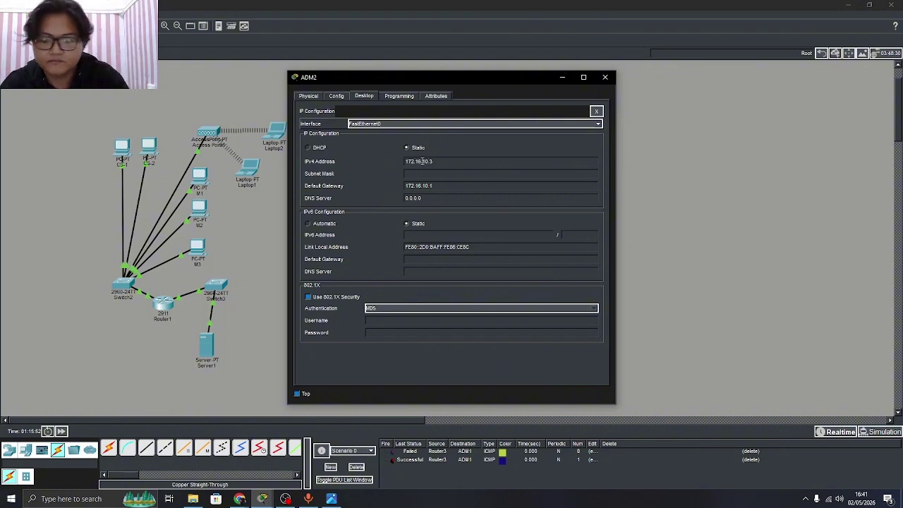
{"action": "left_click", "coordinate": [605, 77]}
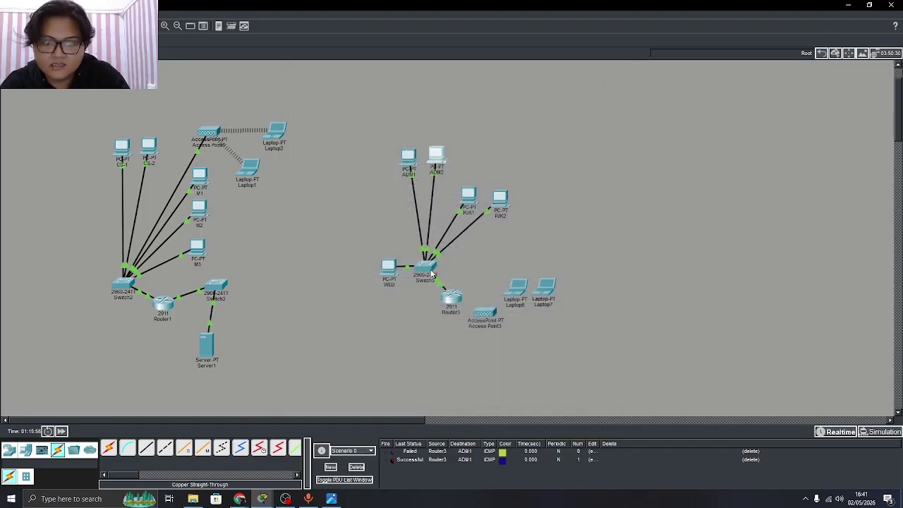
Set PJK1's IPv4 default gateway to 172.16.10.1
{"action": "left_click", "coordinate": [467, 202]}
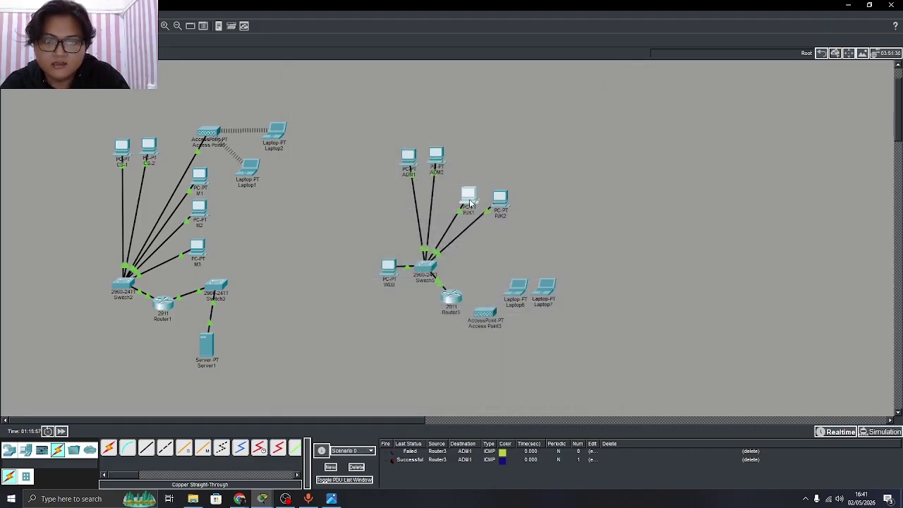
{"action": "left_click", "coordinate": [336, 95]}
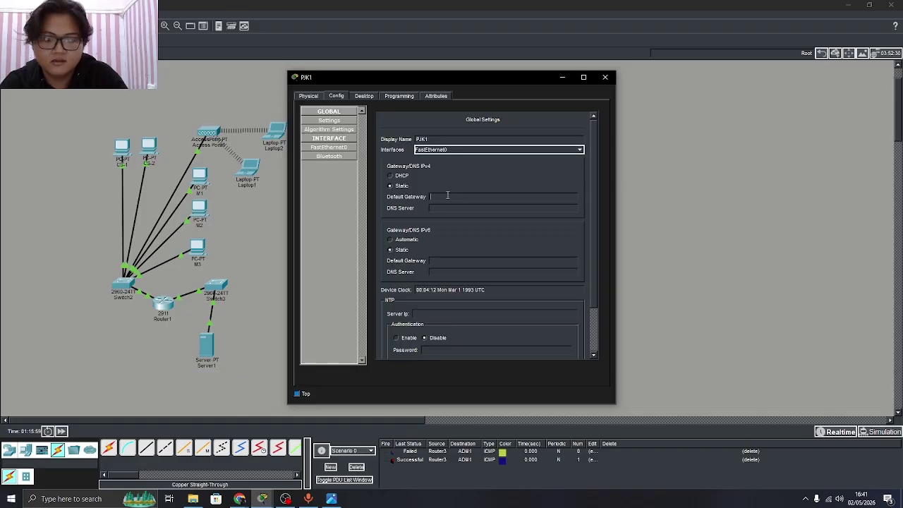
{"action": "left_click", "coordinate": [447, 196]}
{"action": "type", "text": "172.16.16.1"}
Assign PJK1 the static IPv4 address 172.16.10.4
{"action": "left_click", "coordinate": [370, 96]}
{"action": "left_click", "coordinate": [331, 134]}
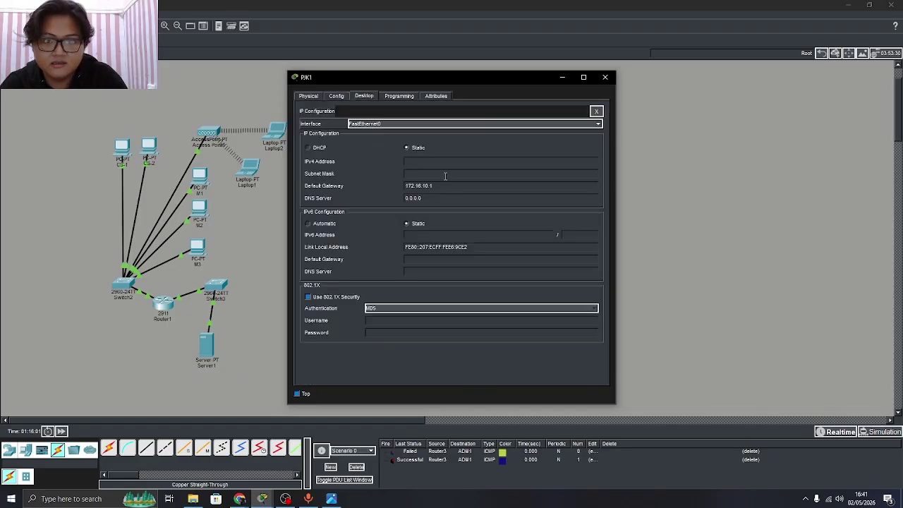
{"action": "left_click", "coordinate": [442, 161]}
{"action": "key", "text": "ctrl+v"}
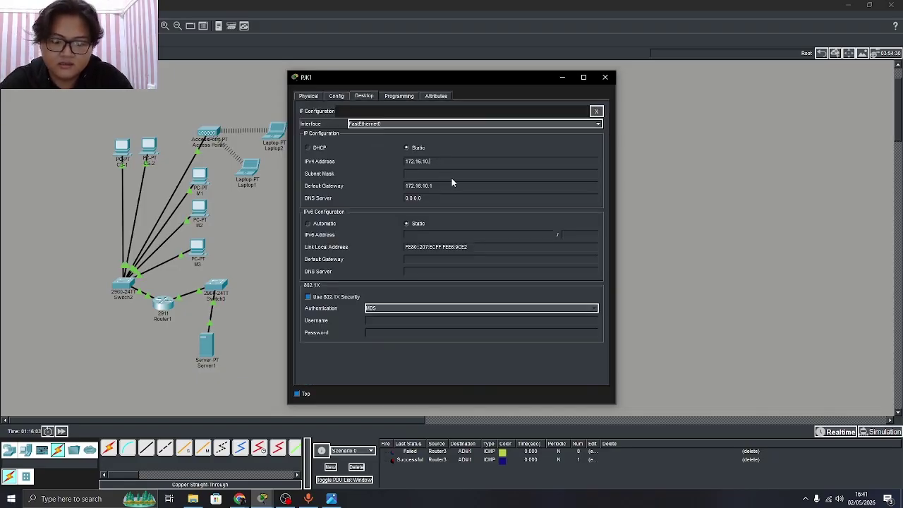
{"action": "type", "text": "4"}
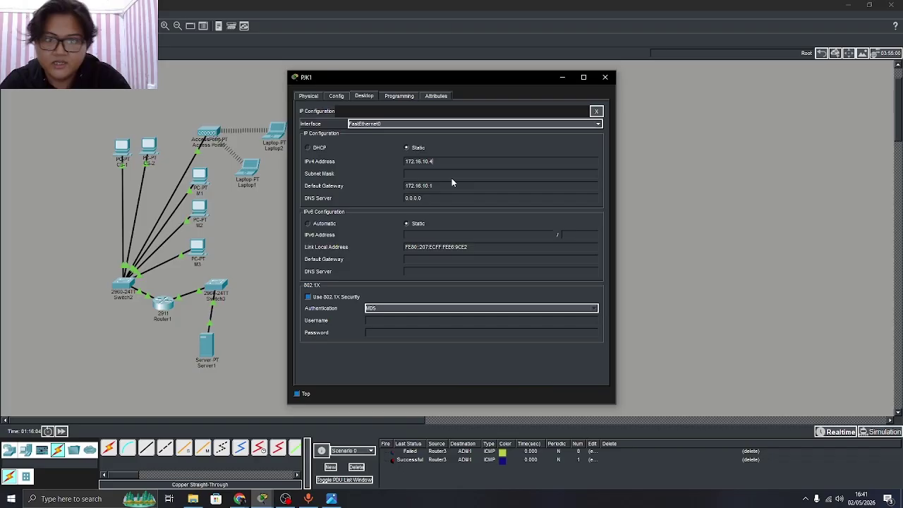
Close PJK1's settings and set PJK2's IPv4 default gateway to 172.16.10.1
{"action": "left_click", "coordinate": [604, 77]}
{"action": "left_click", "coordinate": [495, 205]}
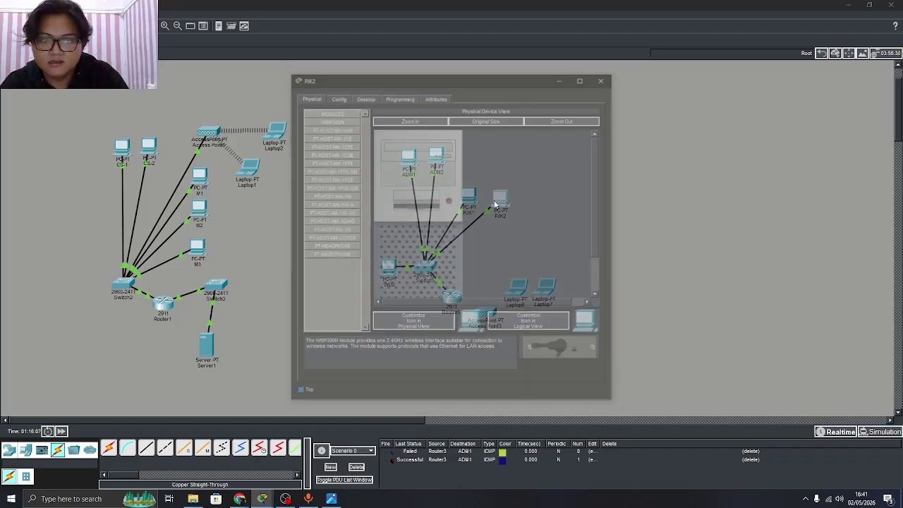
{"action": "left_click", "coordinate": [337, 97]}
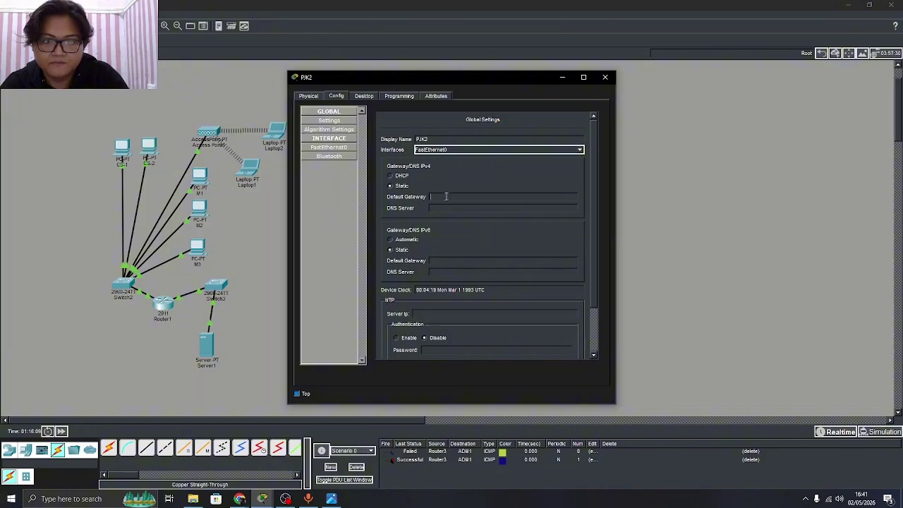
Assign PJK2 a static IPv4 address in the 172.16.10.x range, based on its copied gateway address, and close its settings
{"action": "left_click", "coordinate": [364, 96]}
{"action": "left_click", "coordinate": [349, 145]}
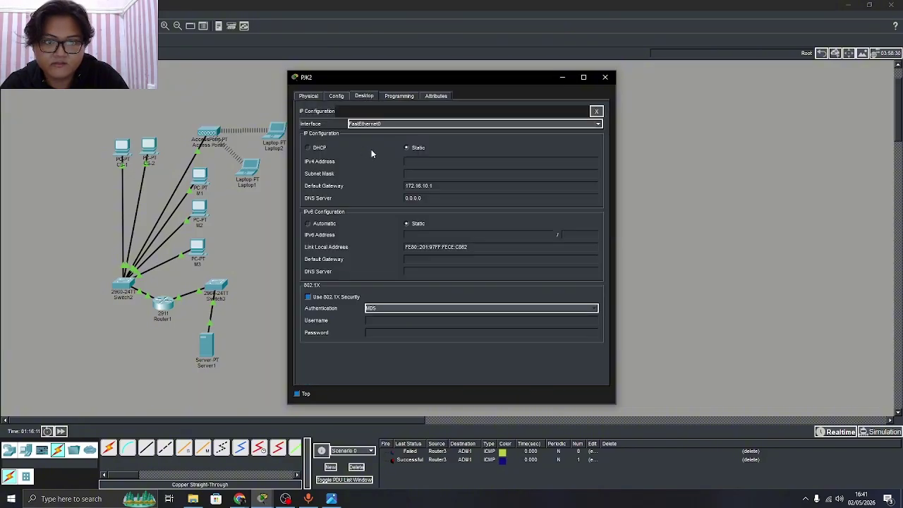
{"action": "left_click", "coordinate": [426, 165]}
{"action": "key", "text": "ctrl+v"}
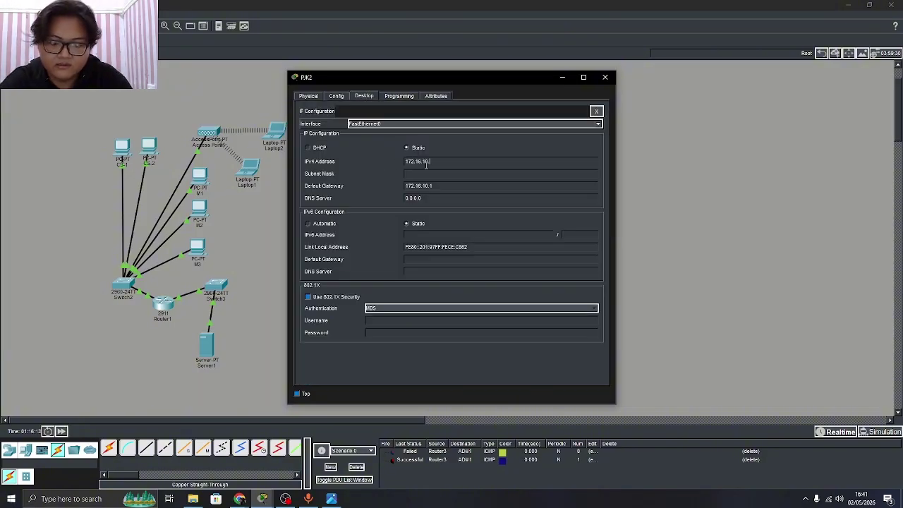
{"action": "left_click", "coordinate": [604, 76]}
Set the WEB PC's IPv4 default gateway to 172.16.10.1
{"action": "left_click", "coordinate": [389, 267]}
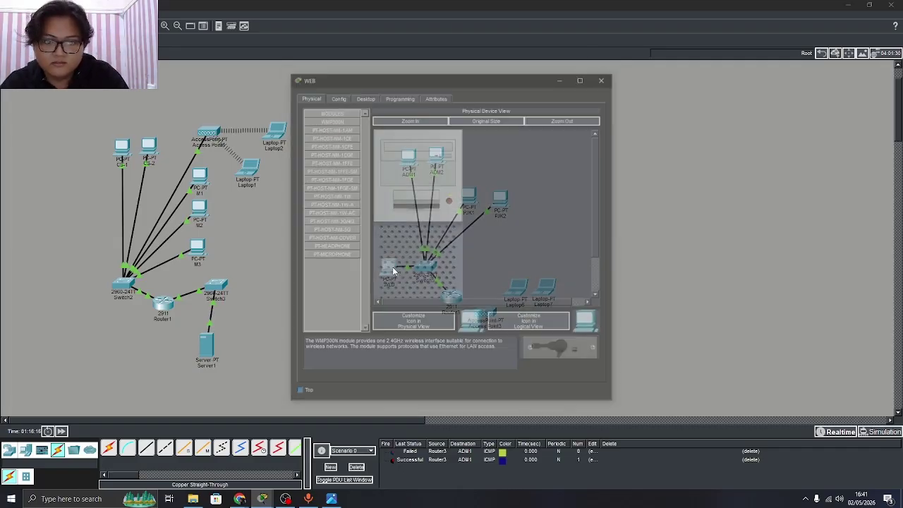
{"action": "left_click", "coordinate": [337, 95]}
{"action": "left_click", "coordinate": [430, 196]}
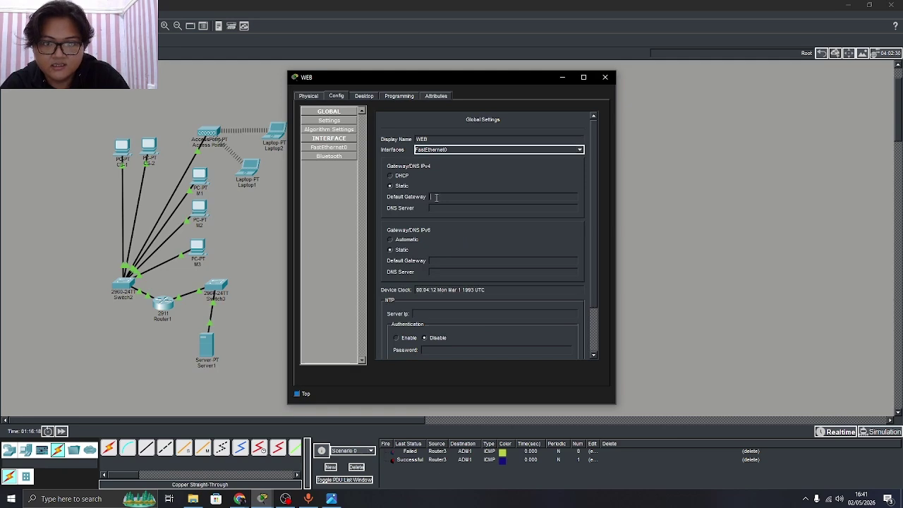
{"action": "key", "text": "ctrl+v"}
Assign the WEB PC the static IPv4 address 172.16.10.6 with subnet mask 255.255.0.0 and close its settings
{"action": "left_click", "coordinate": [365, 98]}
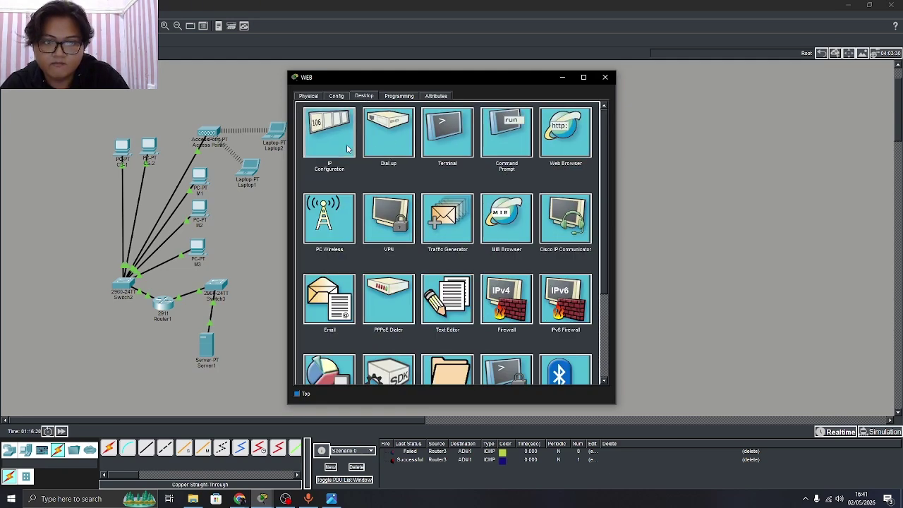
{"action": "left_click", "coordinate": [330, 131]}
{"action": "left_click", "coordinate": [430, 161]}
{"action": "key", "text": "ctrl+v"}
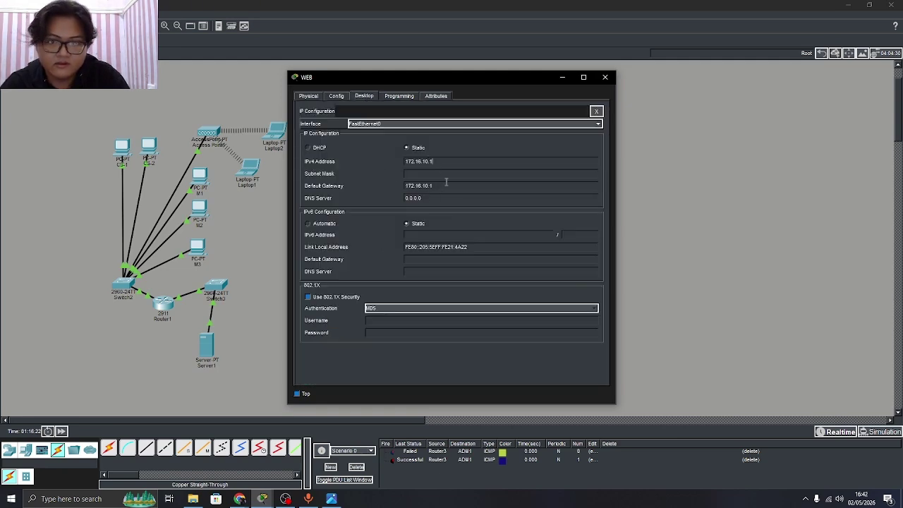
{"action": "key", "text": "BackSpace"}
{"action": "key", "text": "Tab"}
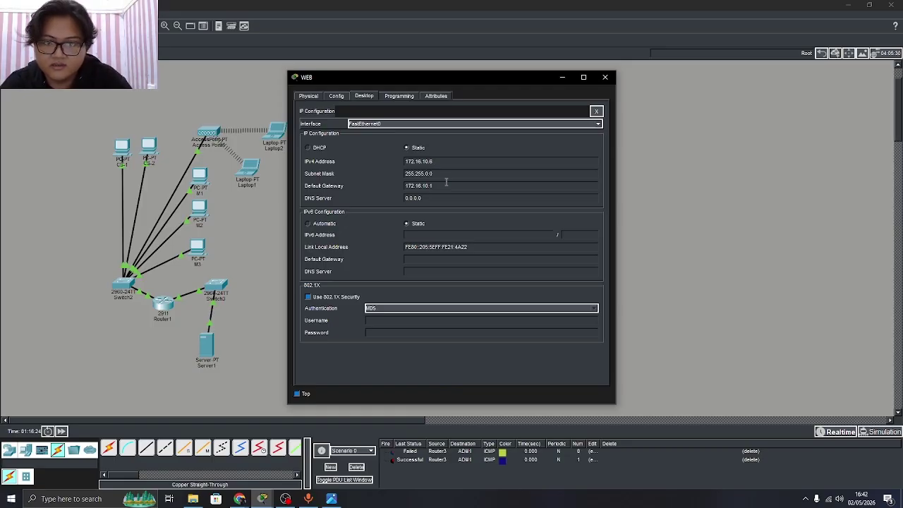
{"action": "left_click", "coordinate": [605, 76]}
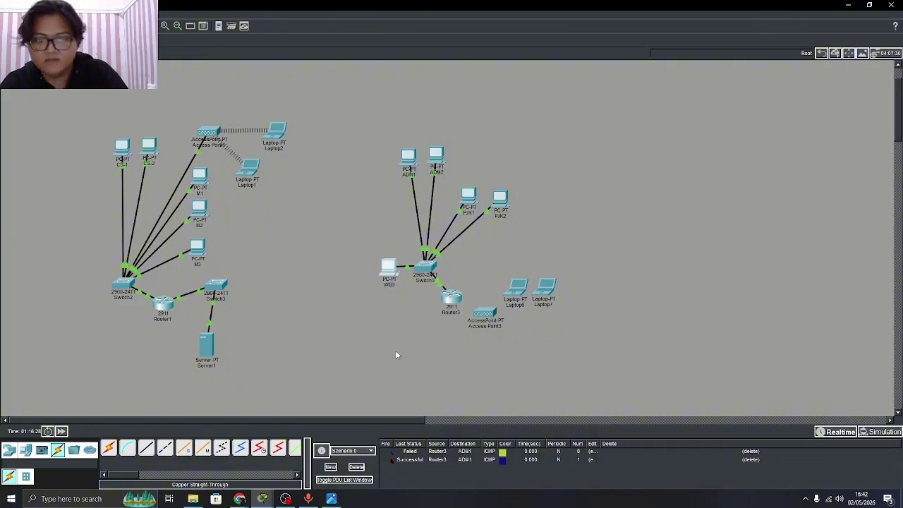
Clear the old test results, test connectivity from Router3 to the WEB PC with simple PDUs, and clear the list again
{"action": "left_click", "coordinate": [356, 467]}
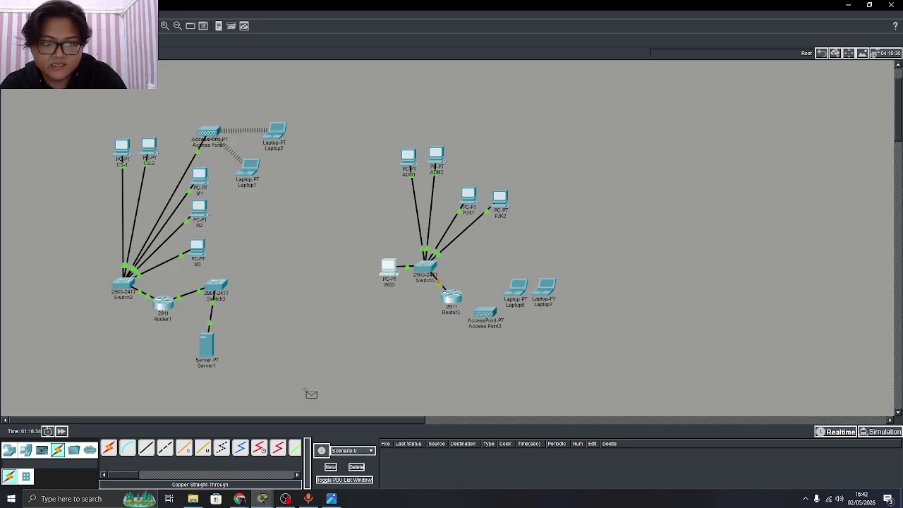
{"action": "left_click", "coordinate": [62, 434]}
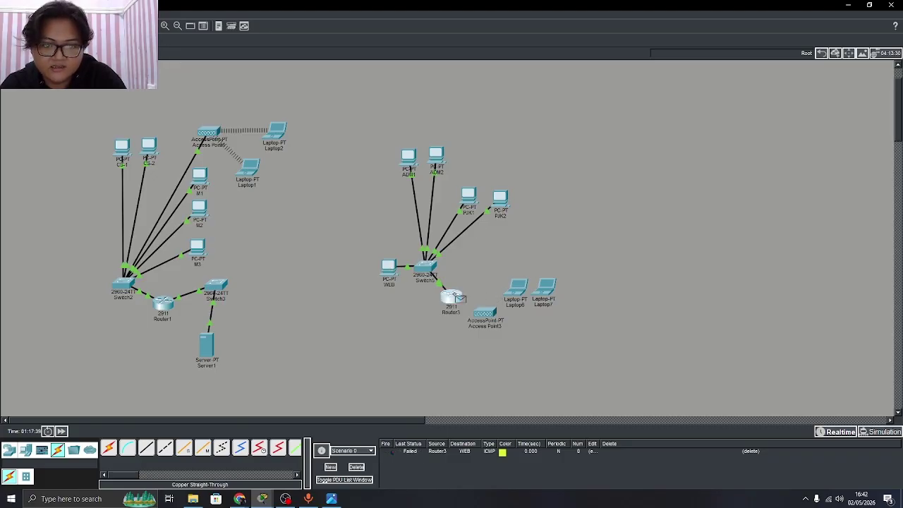
{"action": "left_click", "coordinate": [455, 296]}
{"action": "left_click", "coordinate": [389, 268]}
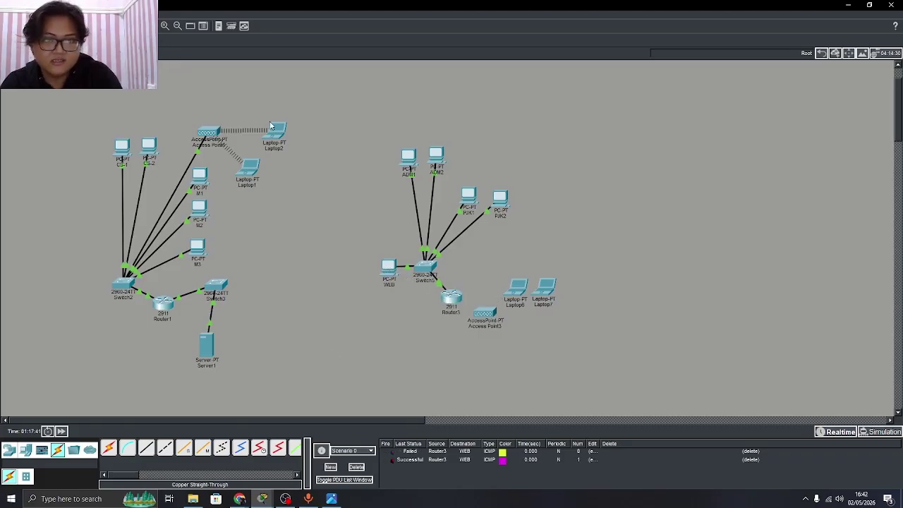
{"action": "left_click", "coordinate": [356, 467]}
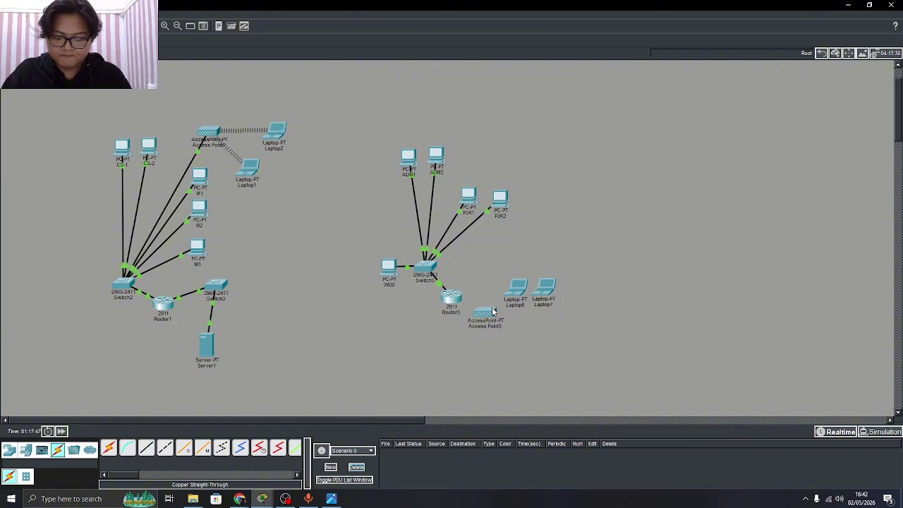
Set Access Point3's wireless SSID to LT2 and secure it with WPA2-PSK authentication, entering the PSK pass phrase
{"action": "mouse_move", "coordinate": [494, 311]}
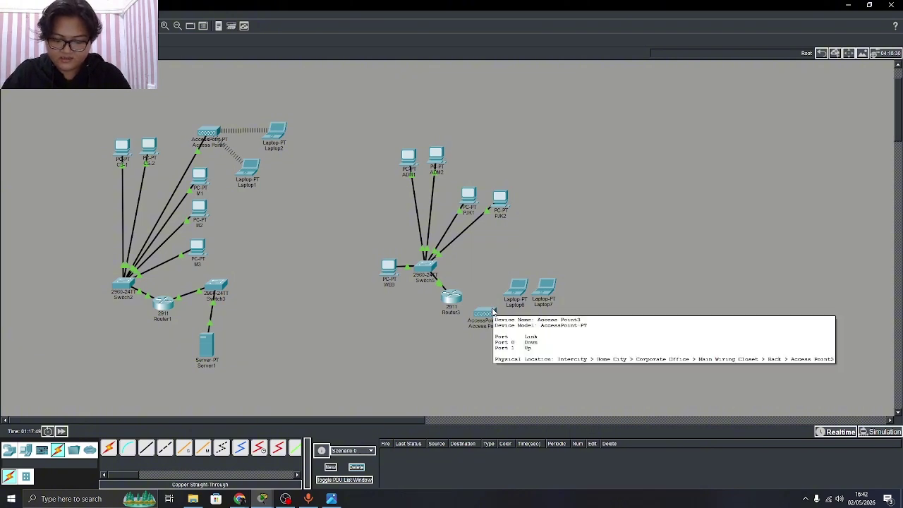
{"action": "mouse_move", "coordinate": [520, 292]}
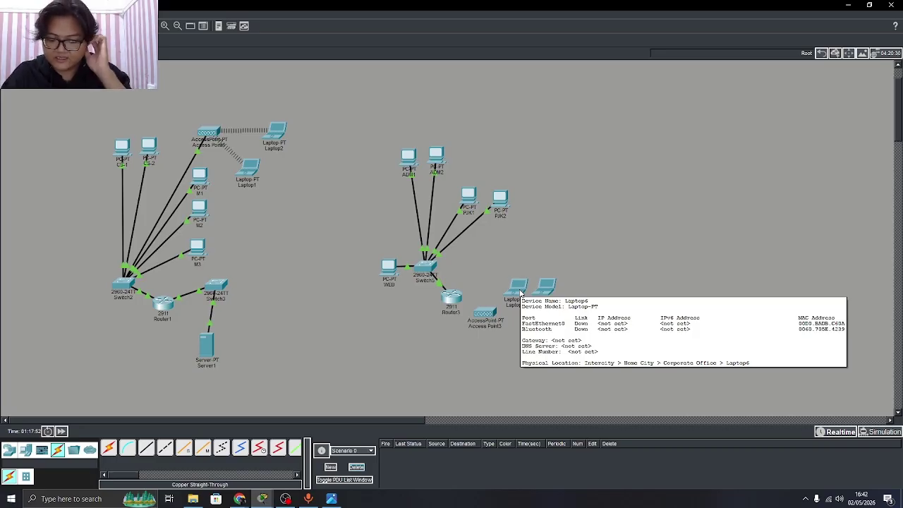
{"action": "left_click", "coordinate": [485, 316]}
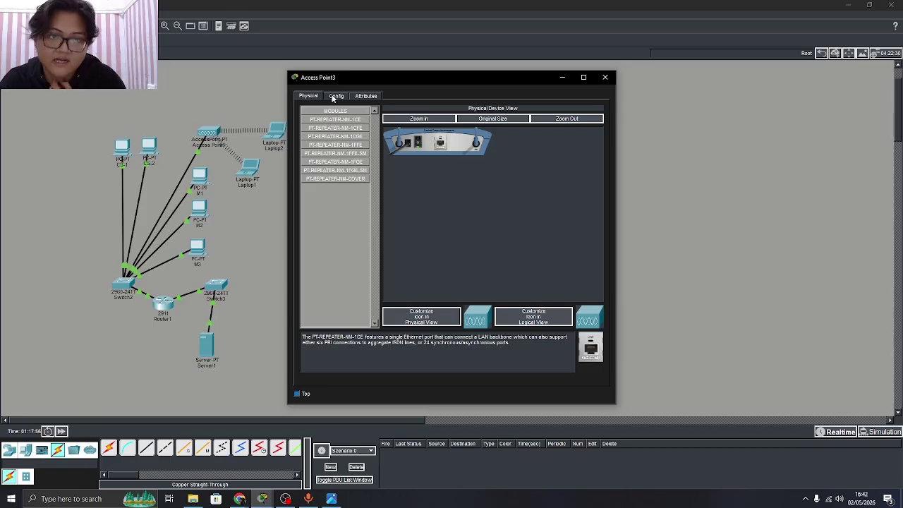
{"action": "left_click", "coordinate": [335, 96]}
{"action": "left_click", "coordinate": [321, 147]}
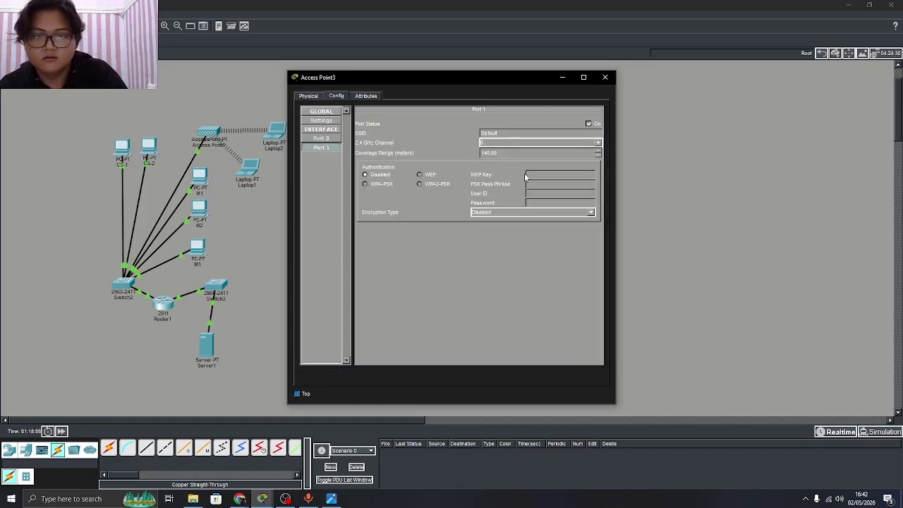
{"action": "left_click_drag", "start_coordinate": [504, 133], "coordinate": [452, 134]}
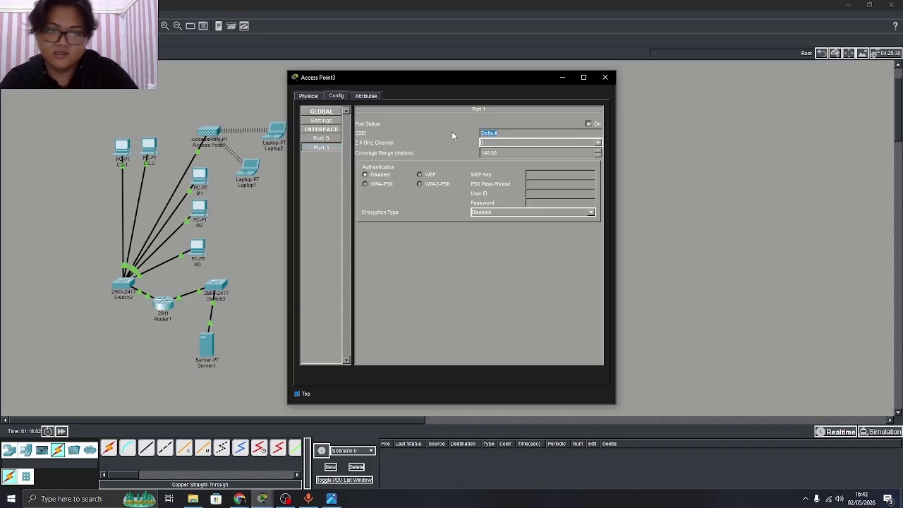
{"action": "key", "text": "BackSpace"}
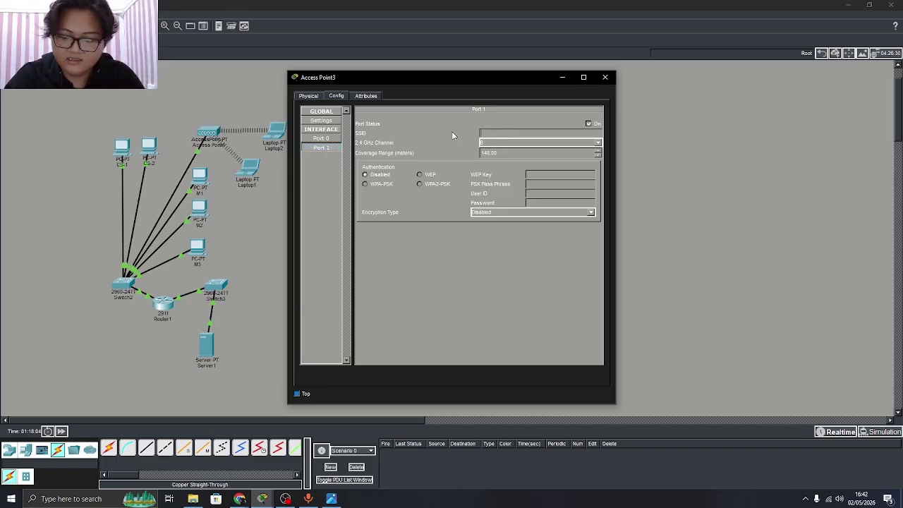
{"action": "type", "text": "LT2"}
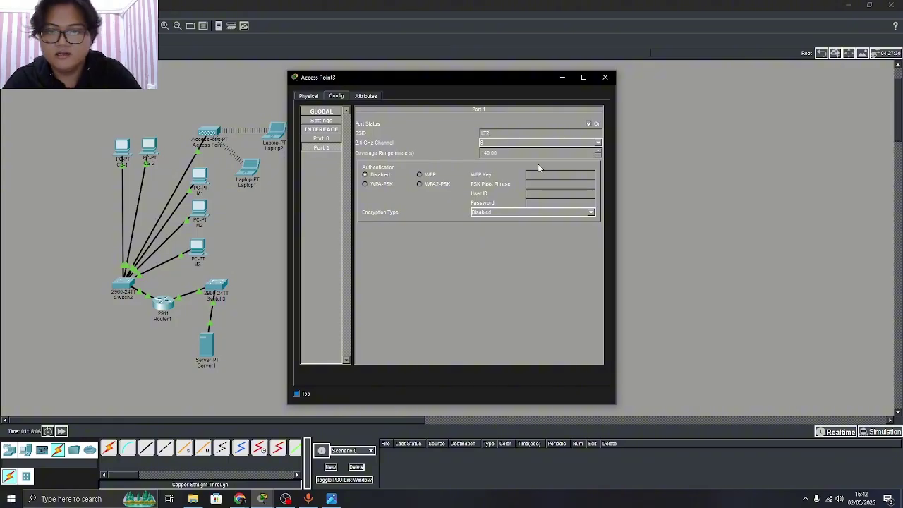
{"action": "left_click", "coordinate": [421, 185]}
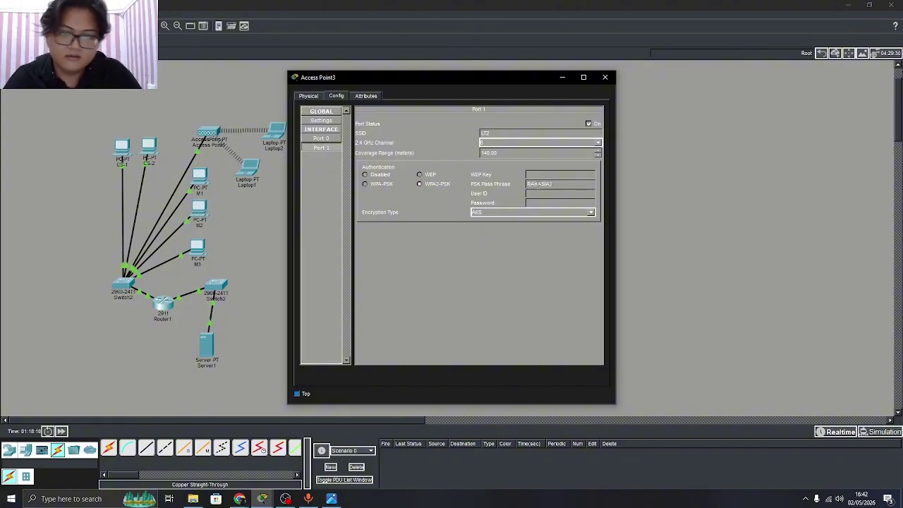
{"action": "left_click", "coordinate": [604, 77]}
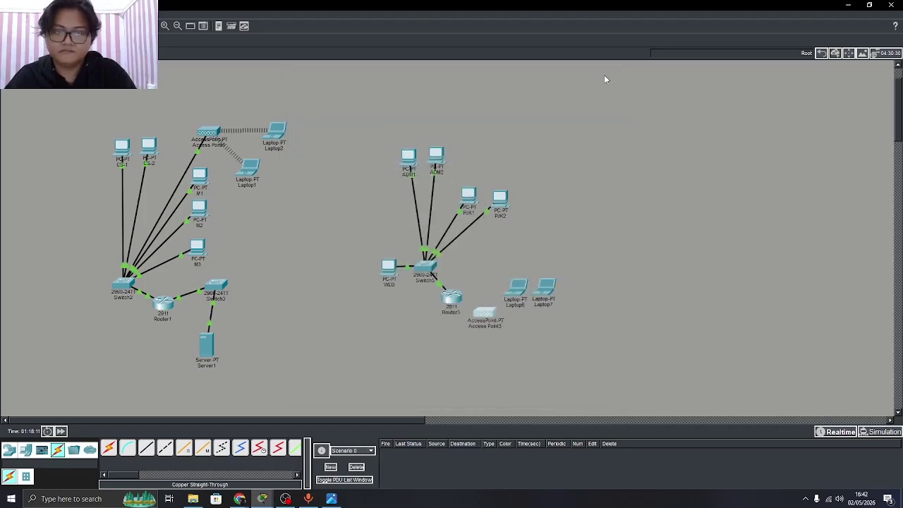
Connect Router3 to Access Point3 with a copper straight-through cable
{"action": "left_click", "coordinate": [146, 448]}
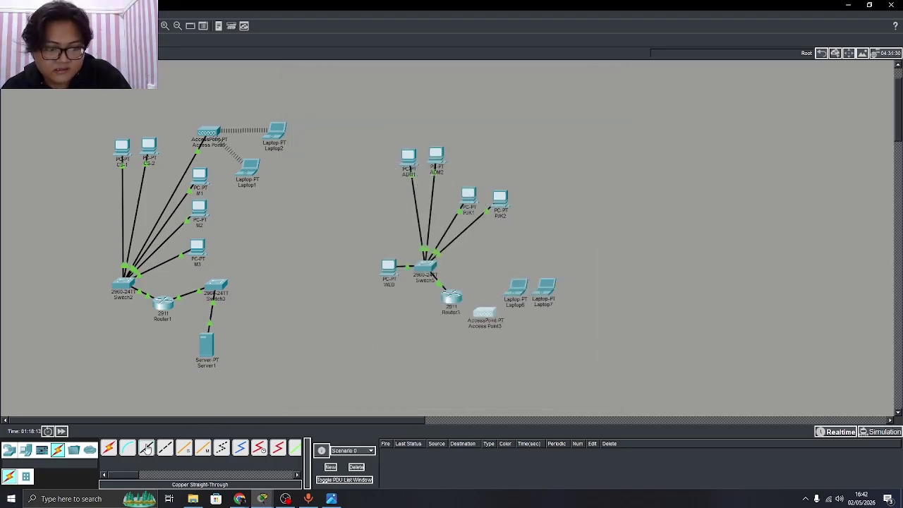
{"action": "left_click", "coordinate": [451, 298]}
{"action": "left_click", "coordinate": [480, 326]}
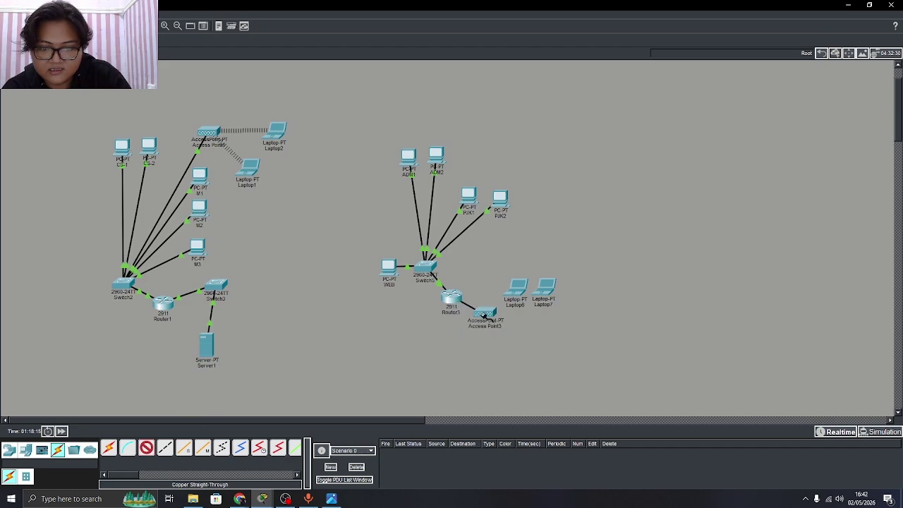
{"action": "left_click", "coordinate": [485, 316]}
{"action": "left_click", "coordinate": [498, 321]}
{"action": "left_click", "coordinate": [484, 314]}
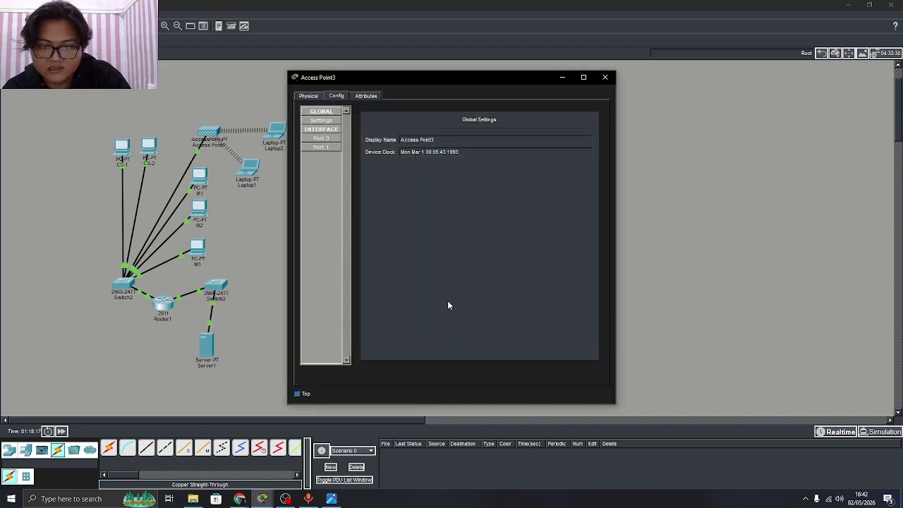
{"action": "left_click", "coordinate": [605, 77]}
Turn on Router3's GigabitEthernet0/1 port and nudge Access Point3 slightly away from the router
{"action": "left_click", "coordinate": [452, 300]}
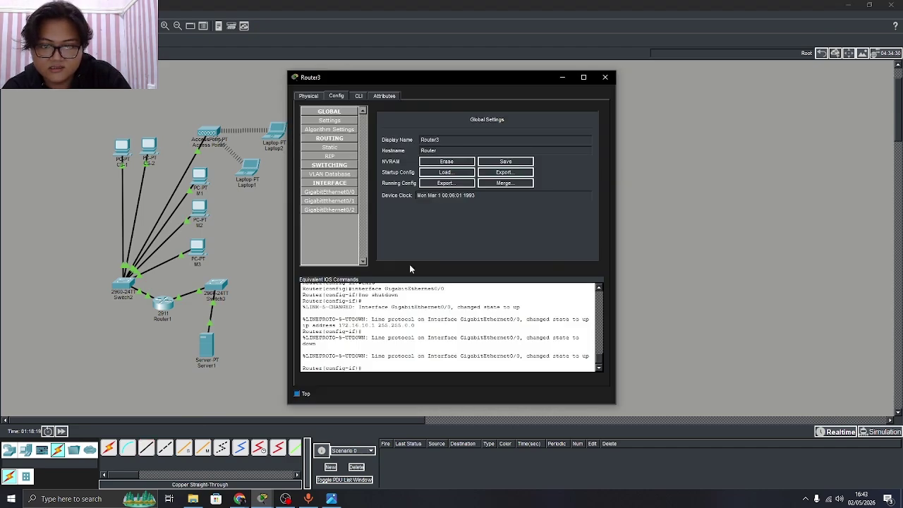
{"action": "left_click", "coordinate": [329, 200]}
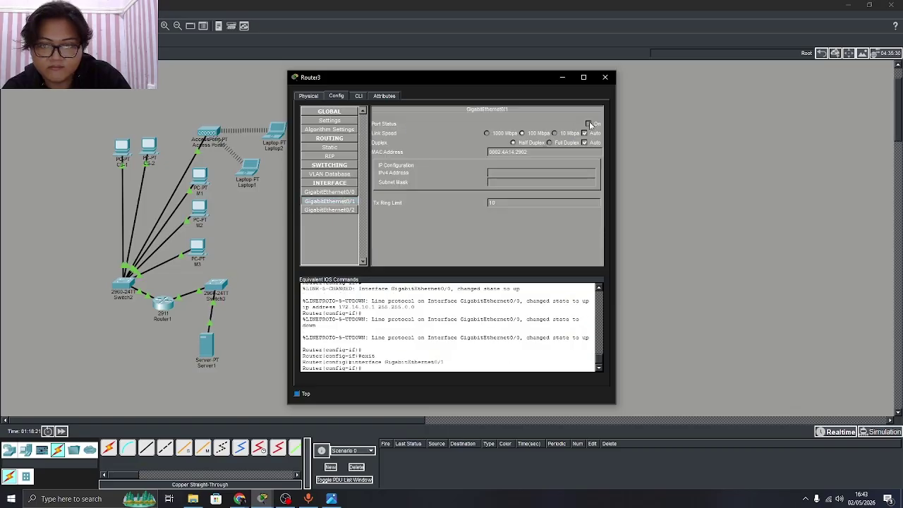
{"action": "left_click", "coordinate": [588, 124]}
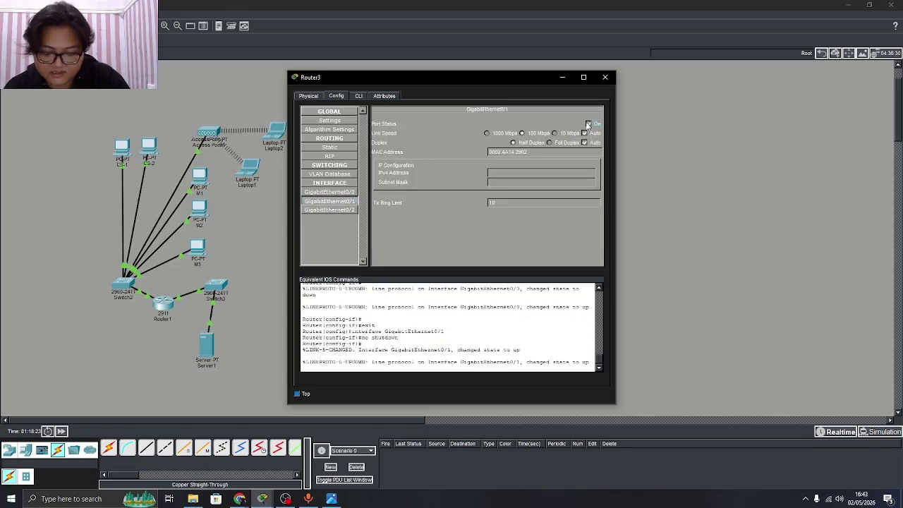
{"action": "left_click", "coordinate": [605, 81]}
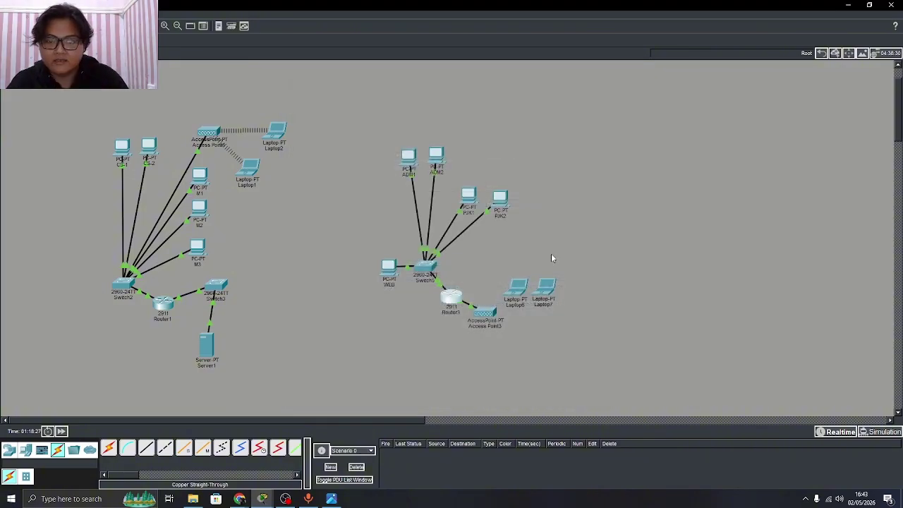
{"action": "left_click_drag", "start_coordinate": [487, 315], "coordinate": [492, 316]}
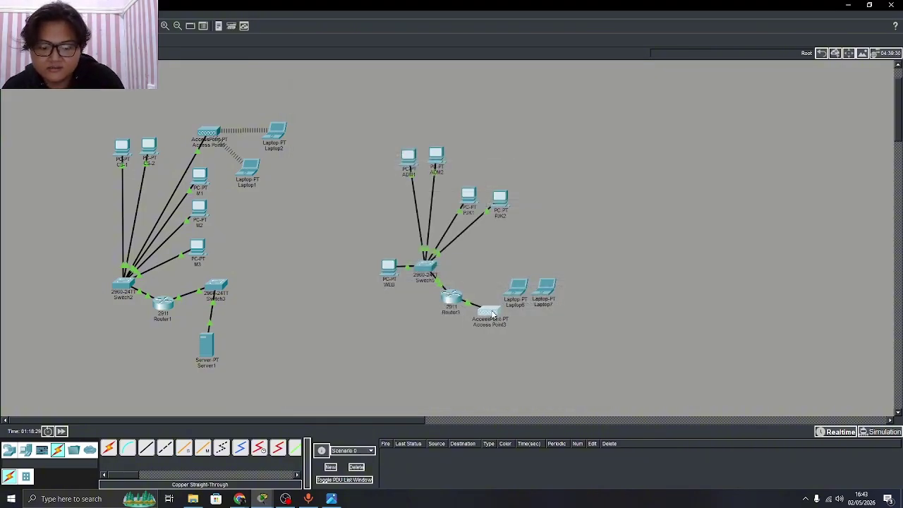
Try to assign the IPv4 address 172.16.10.1 to Router3's GigabitEthernet0/1 interface
{"action": "left_click", "coordinate": [455, 301]}
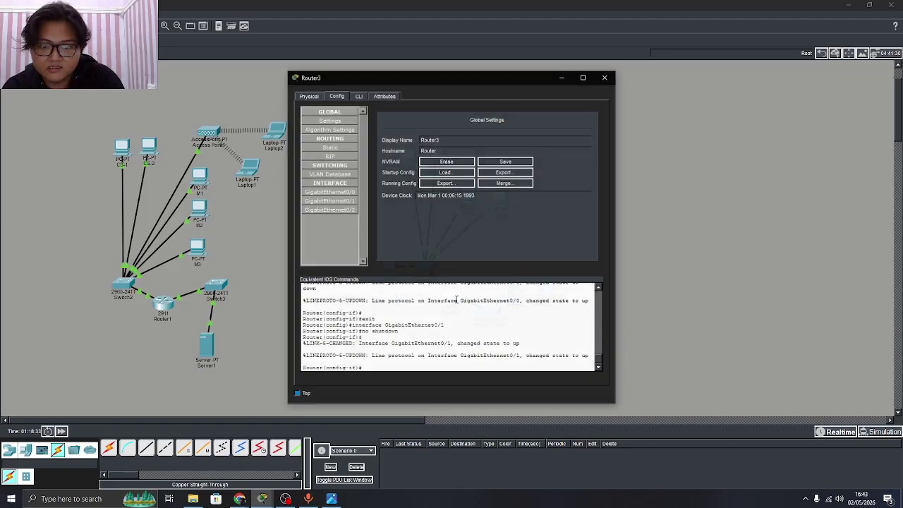
{"action": "left_click", "coordinate": [345, 201]}
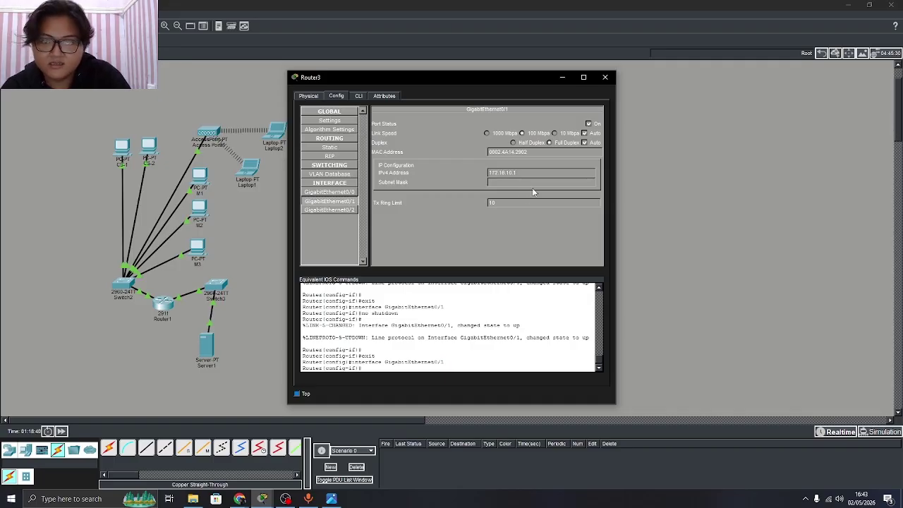
{"action": "key", "text": "Tab"}
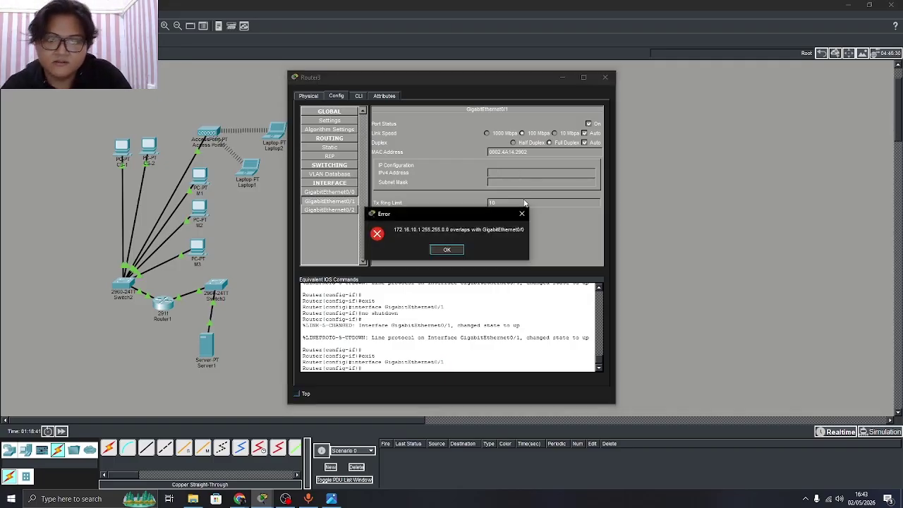
{"action": "left_click", "coordinate": [452, 251]}
Try to assign the IPv4 address 172.16.10.9 to Router3's GigabitEthernet0/1 interface, and close the router's configuration
{"action": "type", "text": "172.16.10.1"}
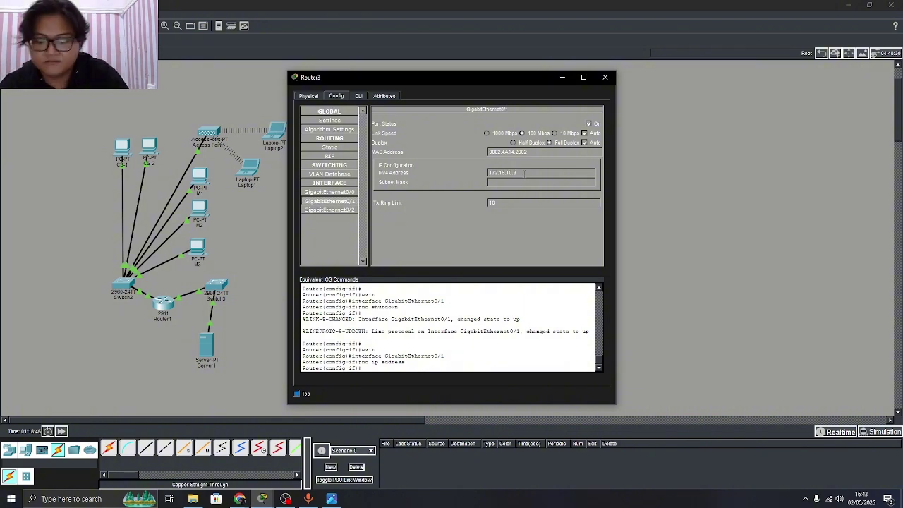
{"action": "key", "text": "Tab"}
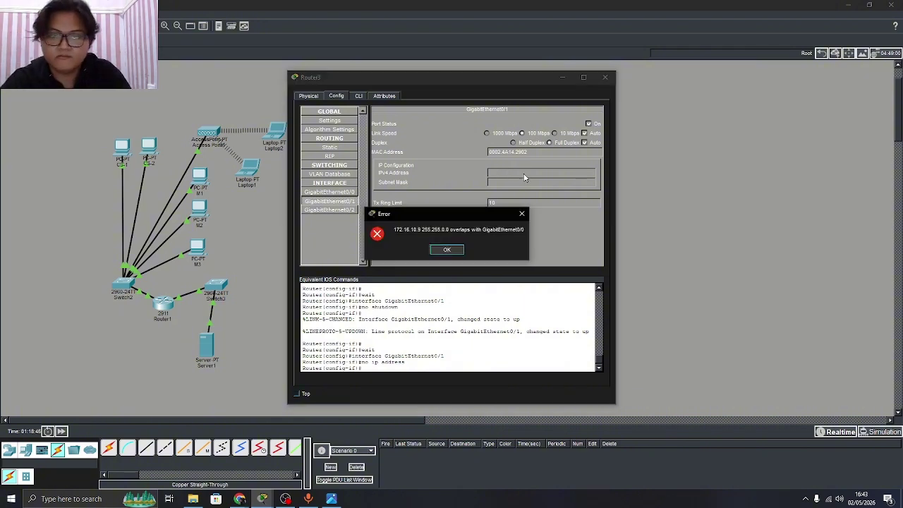
{"action": "left_click", "coordinate": [445, 250]}
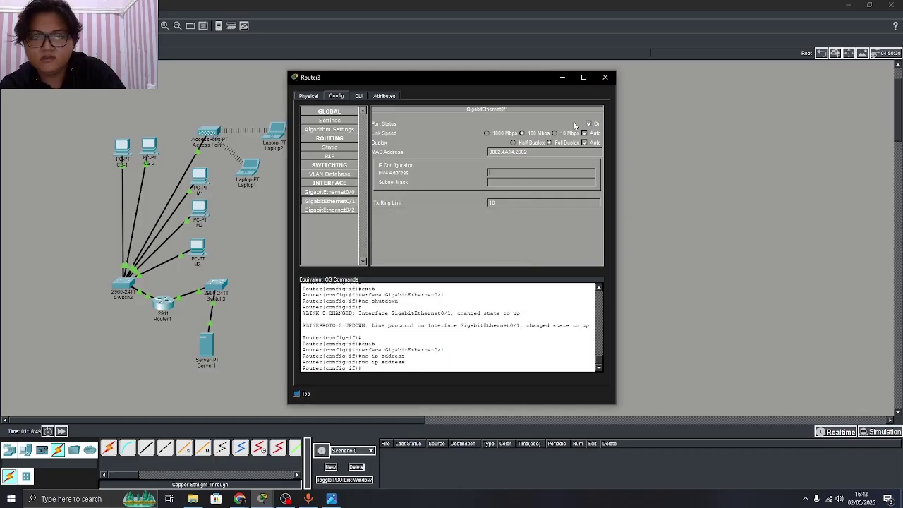
{"action": "left_click", "coordinate": [605, 77]}
Delete the cable between Router3 and Access Point3, keeping the access point itself
{"action": "mouse_move", "coordinate": [486, 312]}
{"action": "left_mouse_down"}
{"action": "mouse_move", "coordinate": [486, 300]}
{"action": "mouse_move", "coordinate": [485, 311]}
{"action": "mouse_move", "coordinate": [501, 318]}
{"action": "left_mouse_up"}
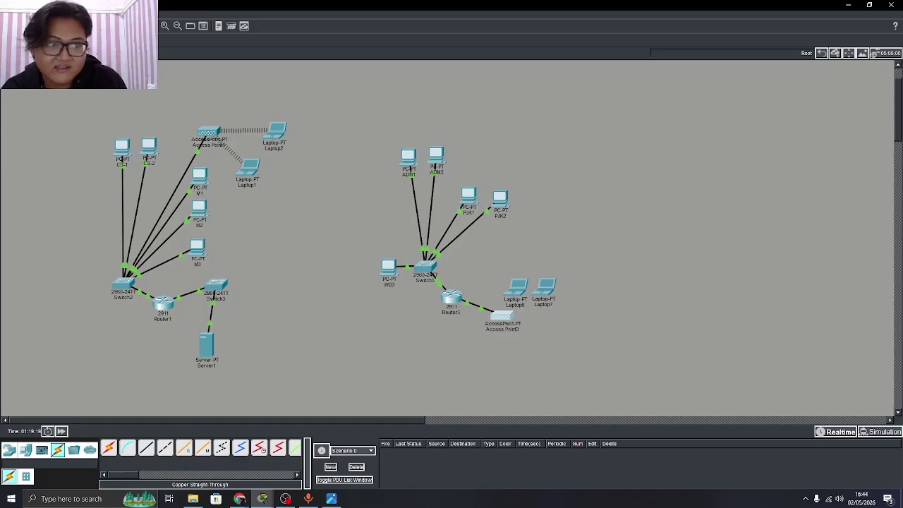
{"action": "key", "text": "Delete"}
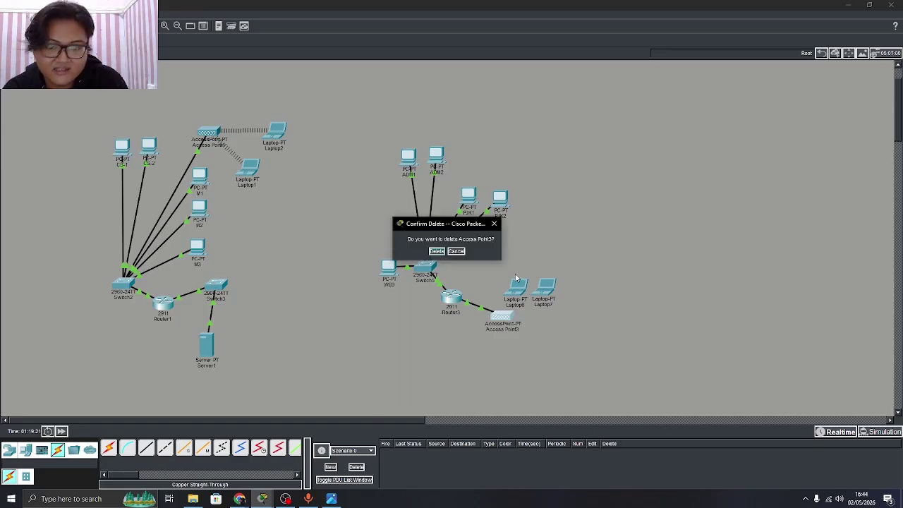
{"action": "left_click", "coordinate": [497, 225]}
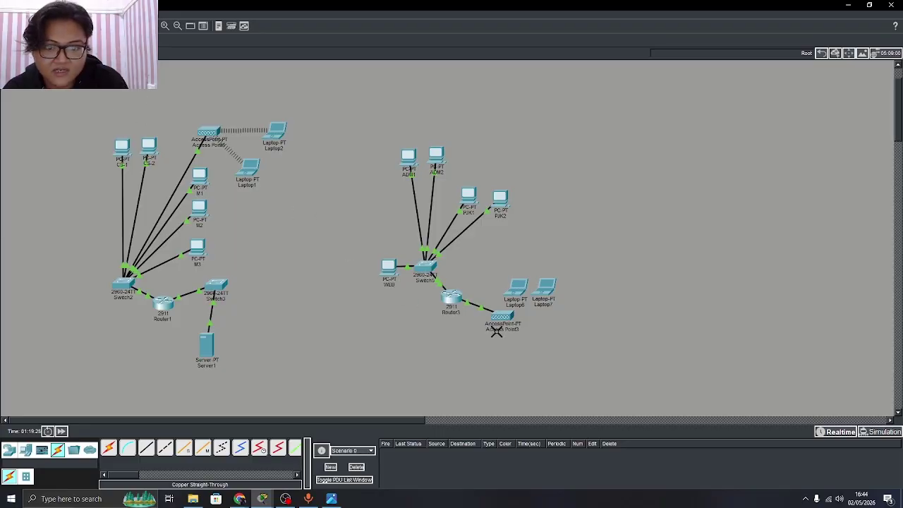
{"action": "left_click", "coordinate": [478, 308]}
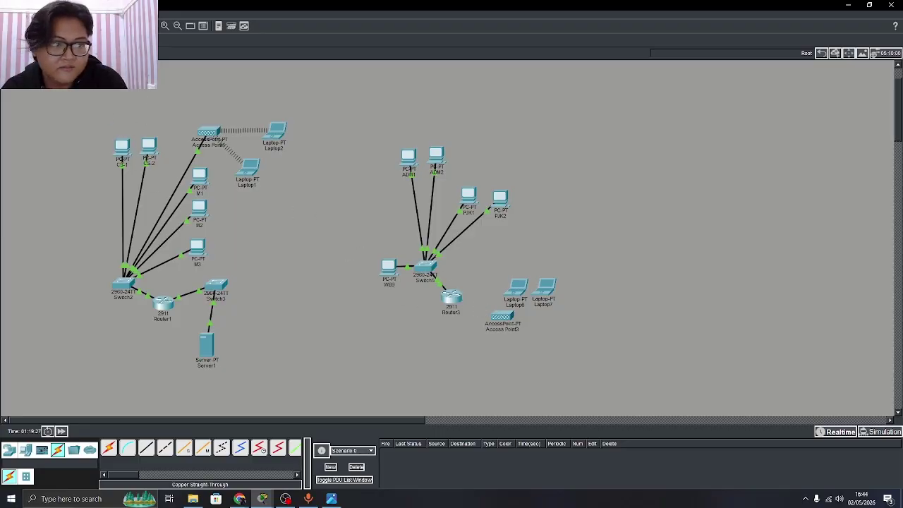
Connect the second-floor switch to Access Point3's Port 0 with a copper straight-through cable, and reposition Router3 below the switch and the access point beside it
{"action": "left_click", "coordinate": [146, 449]}
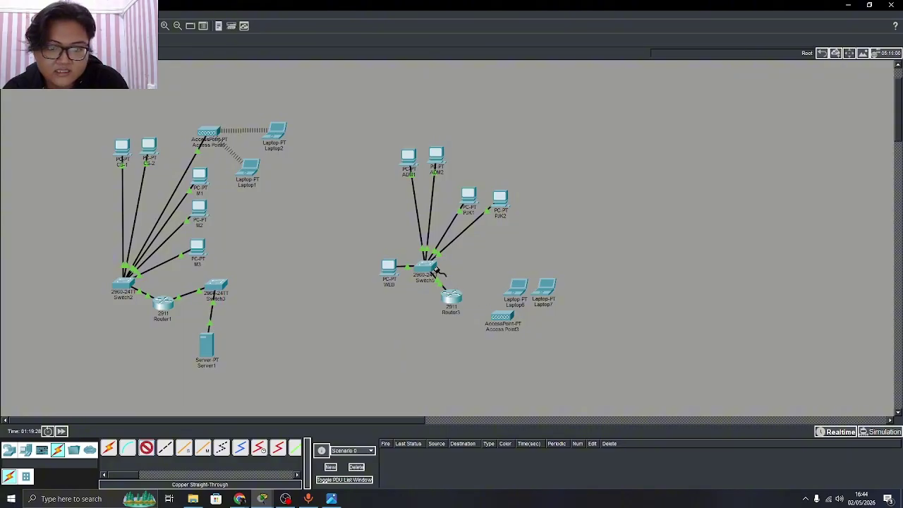
{"action": "left_click", "coordinate": [429, 267]}
{"action": "left_click", "coordinate": [455, 292]}
{"action": "left_click", "coordinate": [500, 315]}
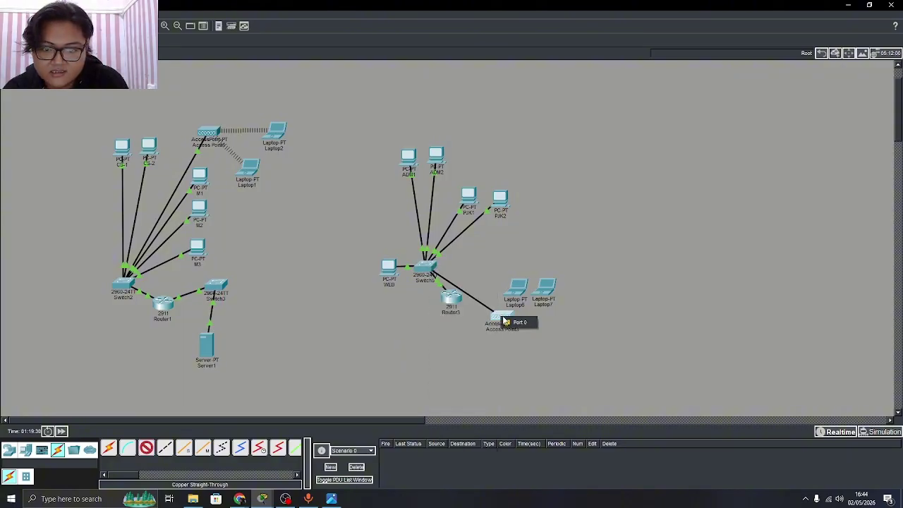
{"action": "left_click", "coordinate": [516, 320]}
{"action": "left_click_drag", "start_coordinate": [455, 300], "coordinate": [496, 274]}
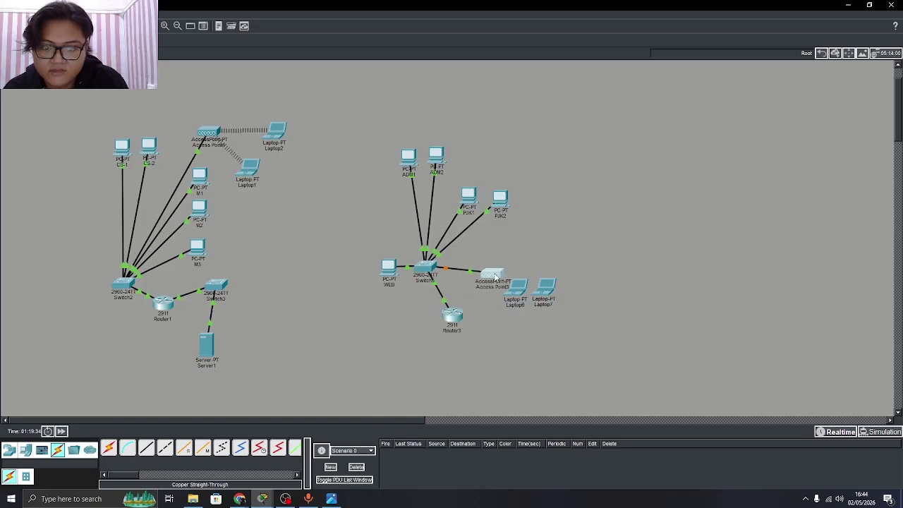
Open Access Point3's Port 1 settings to review its SSID and wireless authentication
{"action": "left_click", "coordinate": [496, 274]}
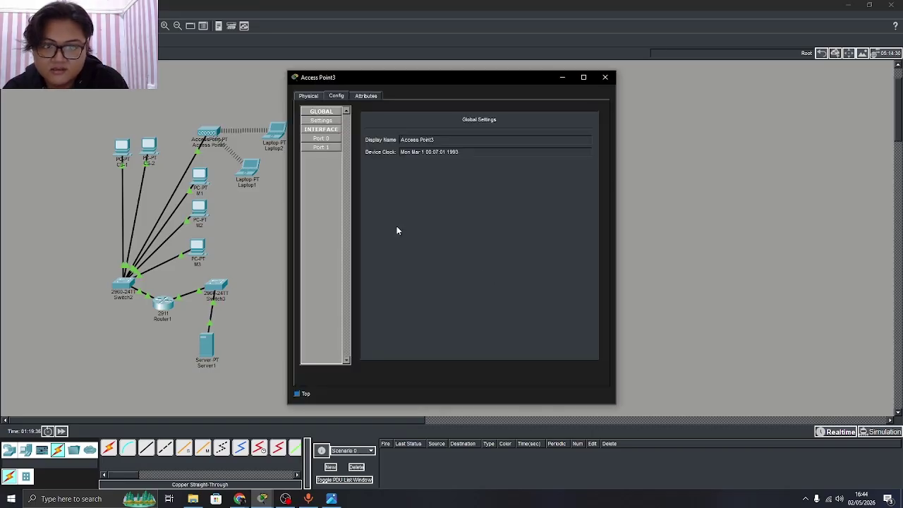
{"action": "left_click", "coordinate": [321, 148]}
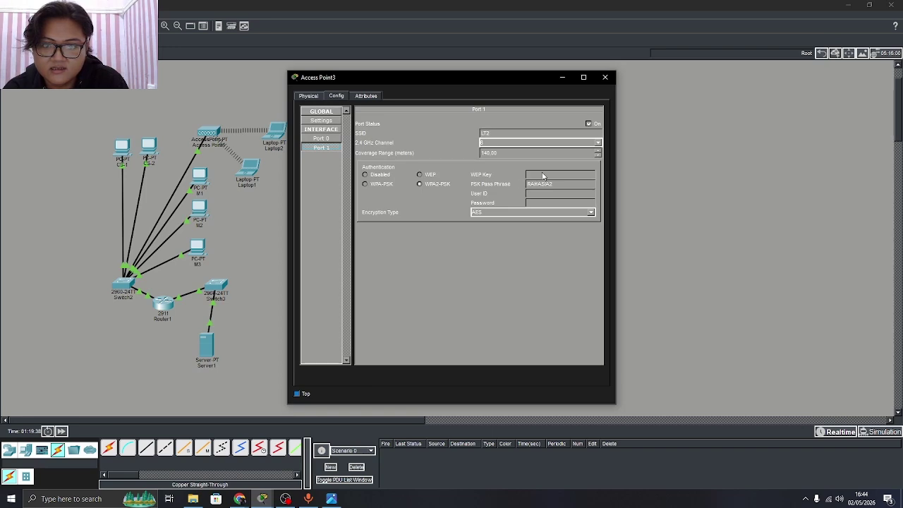
Arrange Laptop6 and Laptop7 near Access Point3, then replace Laptop6's wired network module with the WPC300N and power it back on
{"action": "left_click", "coordinate": [605, 77]}
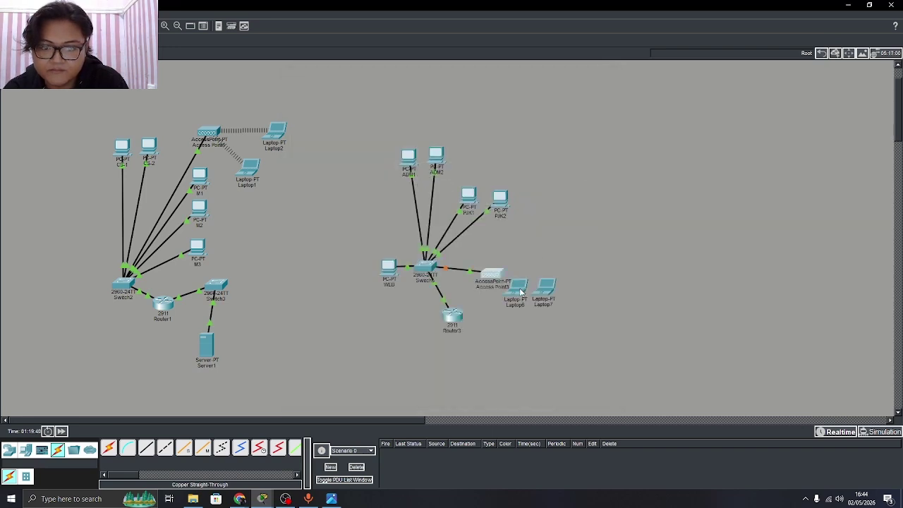
{"action": "mouse_move", "coordinate": [526, 288]}
{"action": "left_mouse_down"}
{"action": "mouse_move", "coordinate": [502, 303]}
{"action": "mouse_move", "coordinate": [541, 286]}
{"action": "left_mouse_up"}
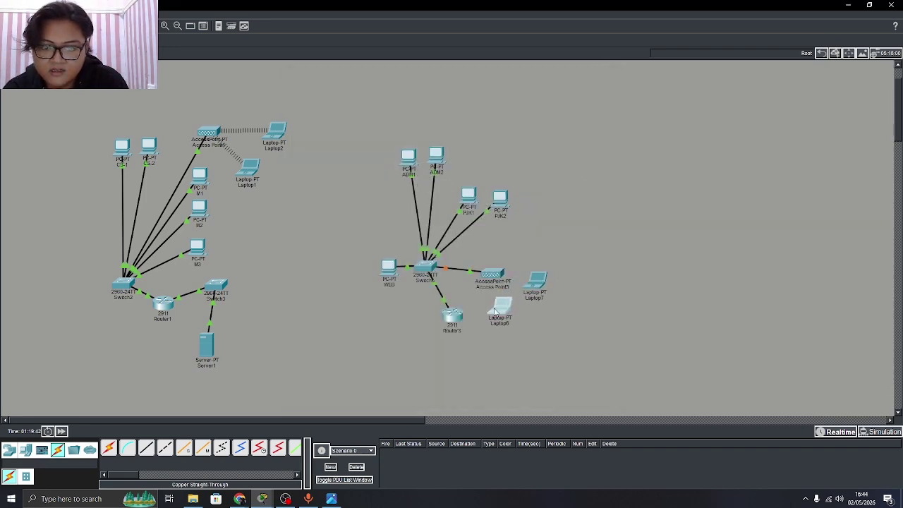
{"action": "left_click", "coordinate": [499, 306]}
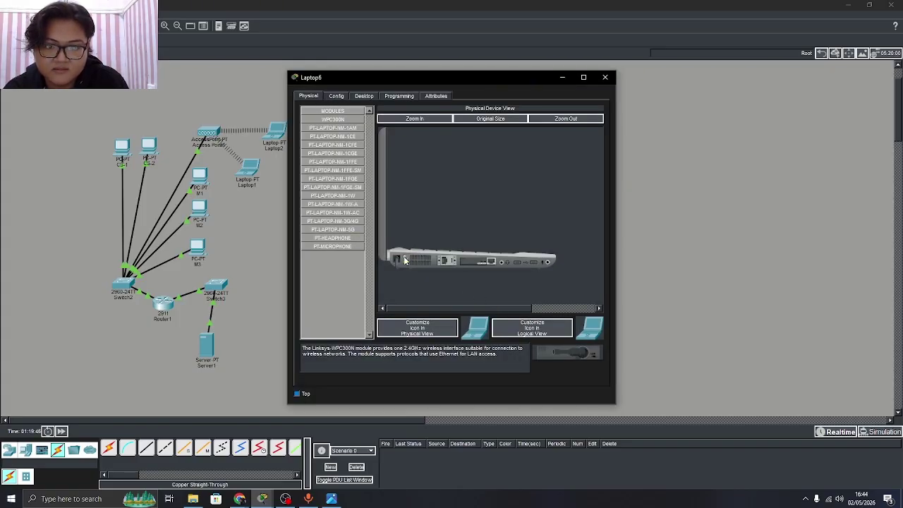
{"action": "left_click_drag", "start_coordinate": [461, 265], "coordinate": [343, 283]}
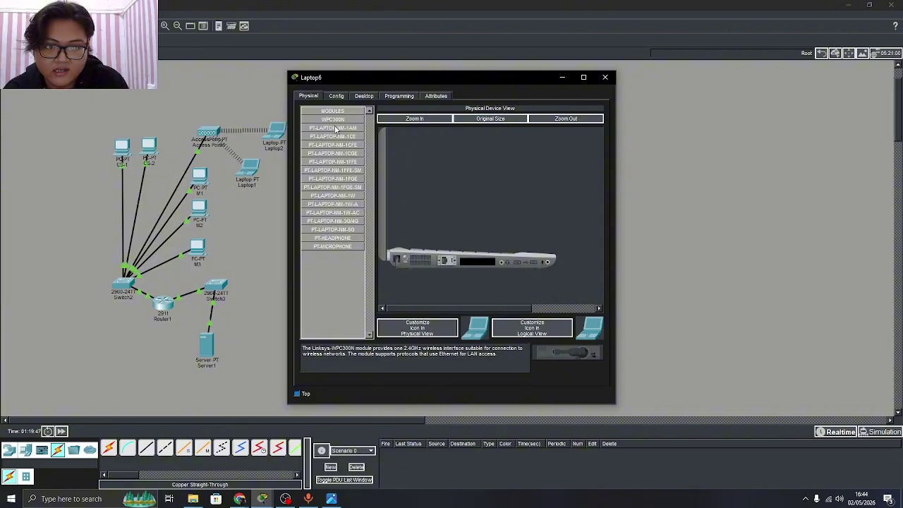
{"action": "left_click_drag", "start_coordinate": [335, 120], "coordinate": [478, 261]}
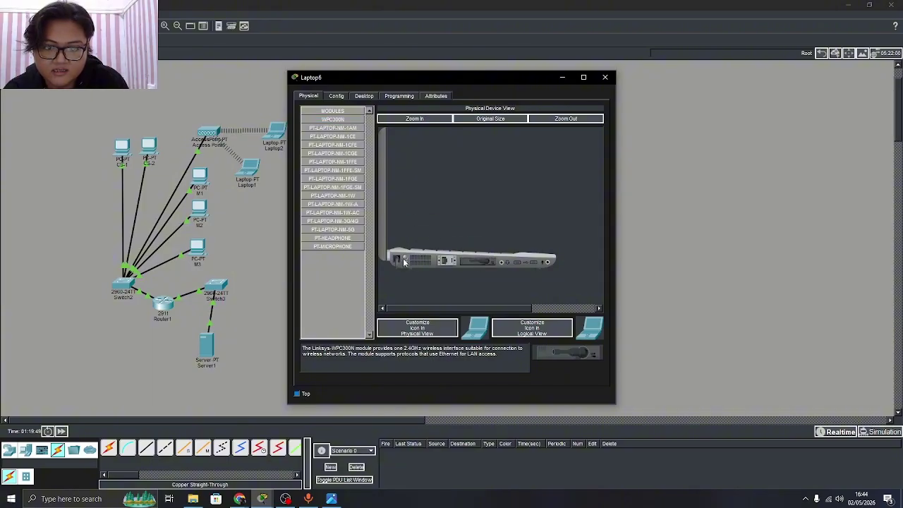
Set Laptop6's IPv4 gateway mode to Static with the default gateway 172.16.10.1
{"action": "left_click", "coordinate": [337, 96]}
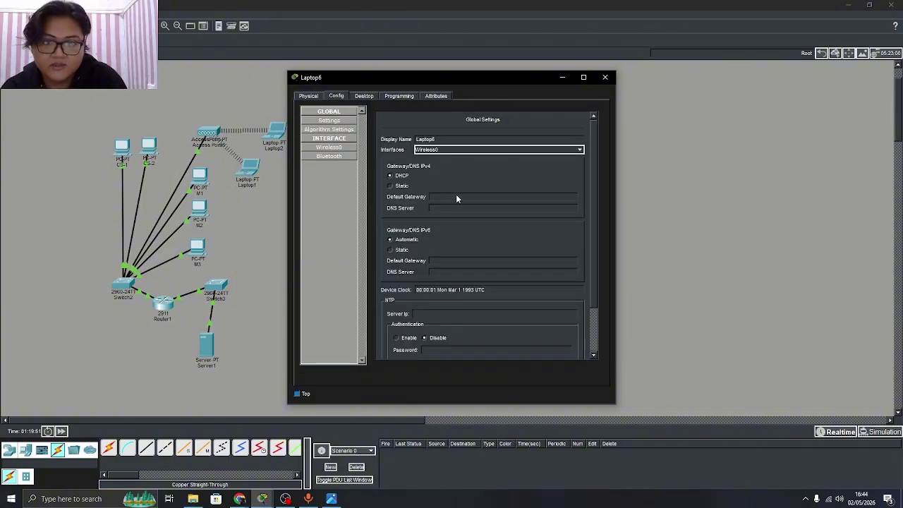
{"action": "left_click", "coordinate": [395, 185]}
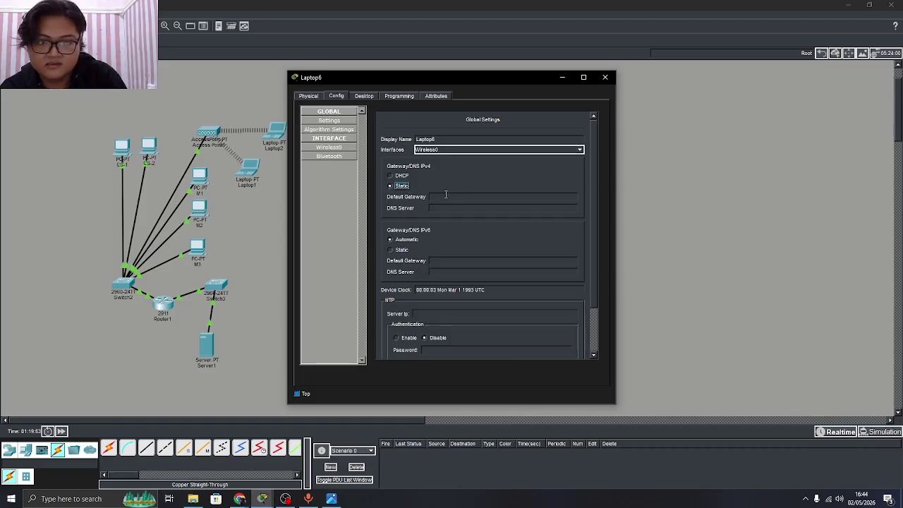
{"action": "left_click", "coordinate": [446, 196]}
{"action": "type", "text": "172.16.10.1"}
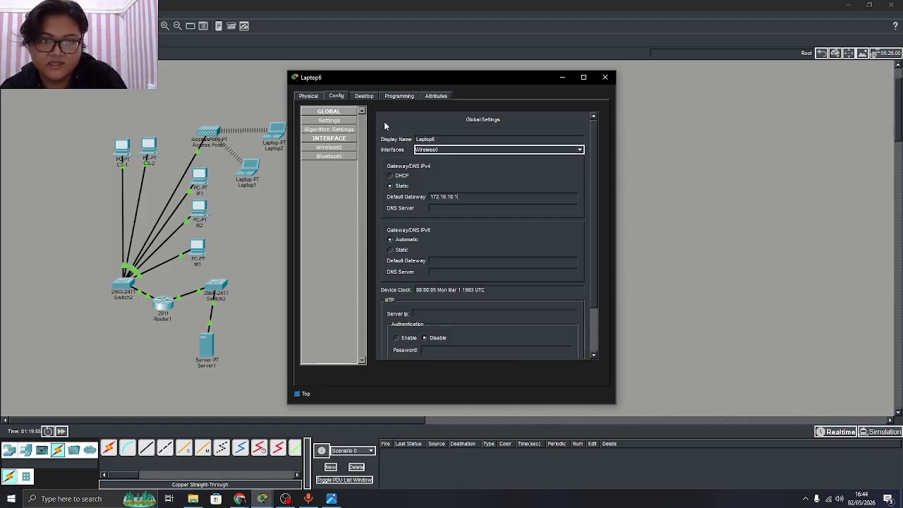
Give Laptop6's wireless interface the static IPv4 address 172.16.10.7 with subnet mask 255.255.0.0
{"action": "left_click", "coordinate": [364, 96]}
{"action": "left_click", "coordinate": [326, 133]}
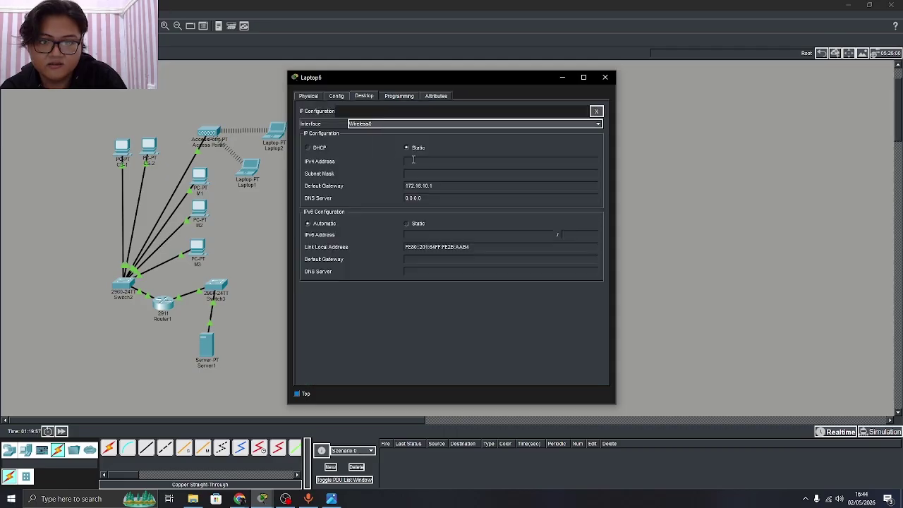
{"action": "type", "text": "172.16.10.1"}
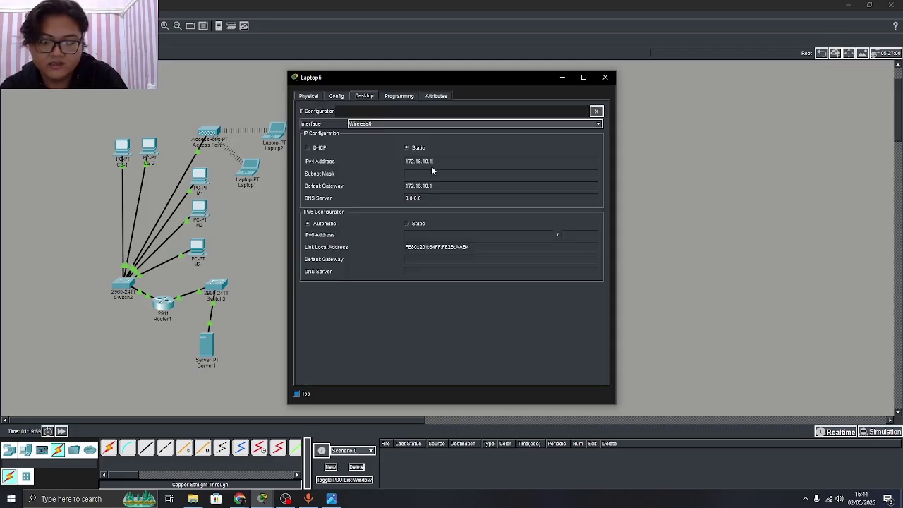
{"action": "type", "text": "7"}
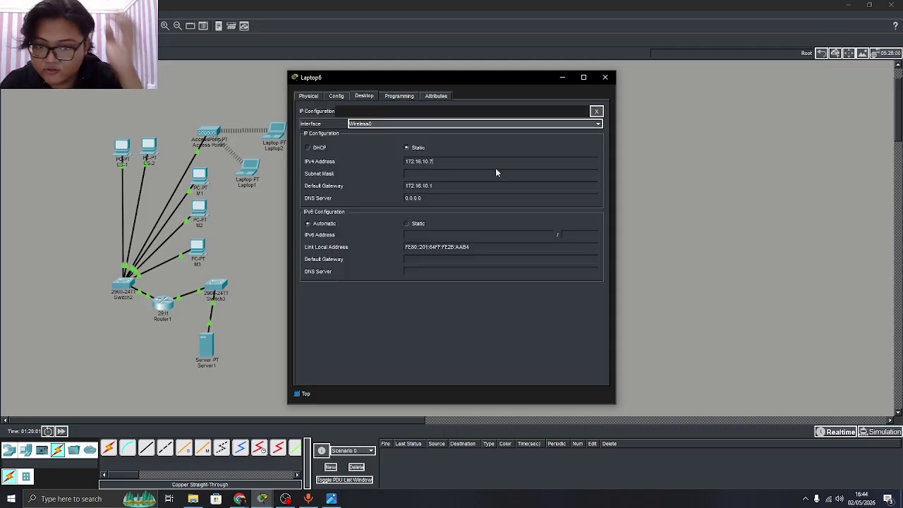
{"action": "left_click", "coordinate": [496, 173]}
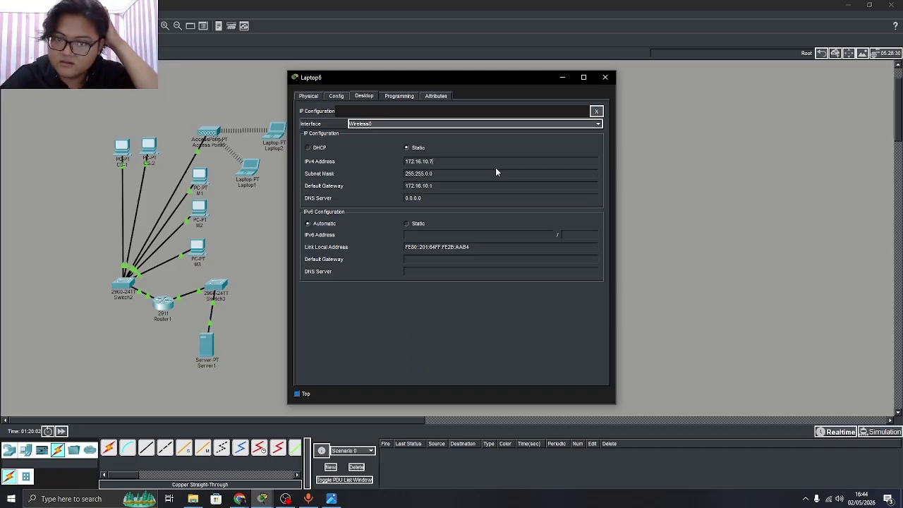
{"action": "left_click", "coordinate": [605, 77]}
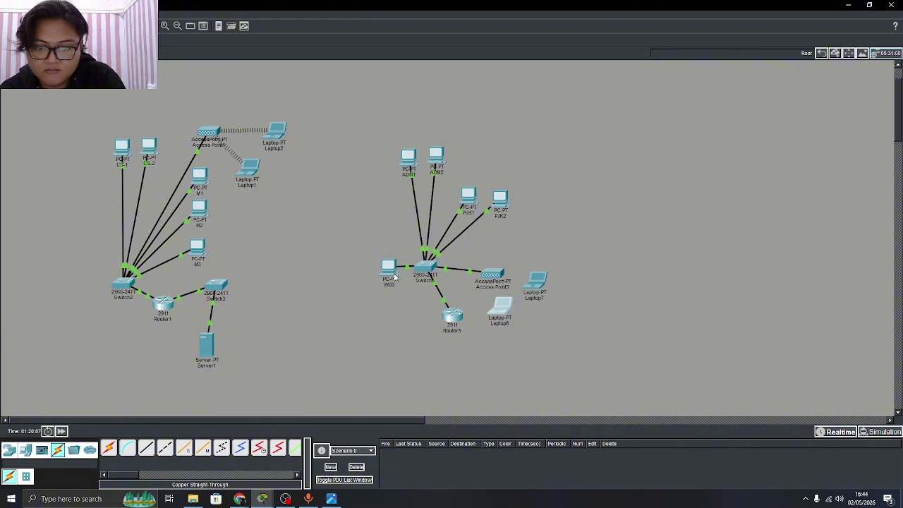
Configure Laptop6's Wireless0 interface with SSID LT2, WPA2-PSK authentication and the access point's PSK pass phrase
{"action": "left_click", "coordinate": [500, 314]}
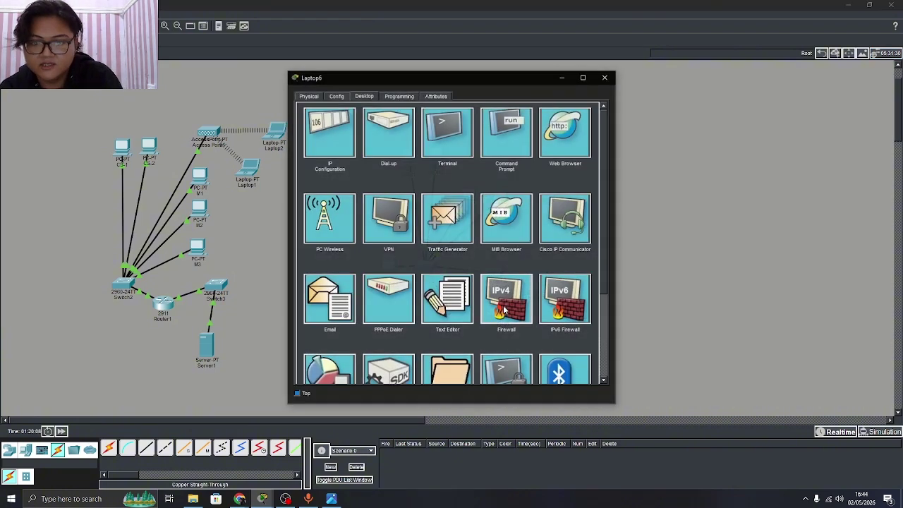
{"action": "left_click", "coordinate": [338, 95]}
{"action": "left_click", "coordinate": [344, 147]}
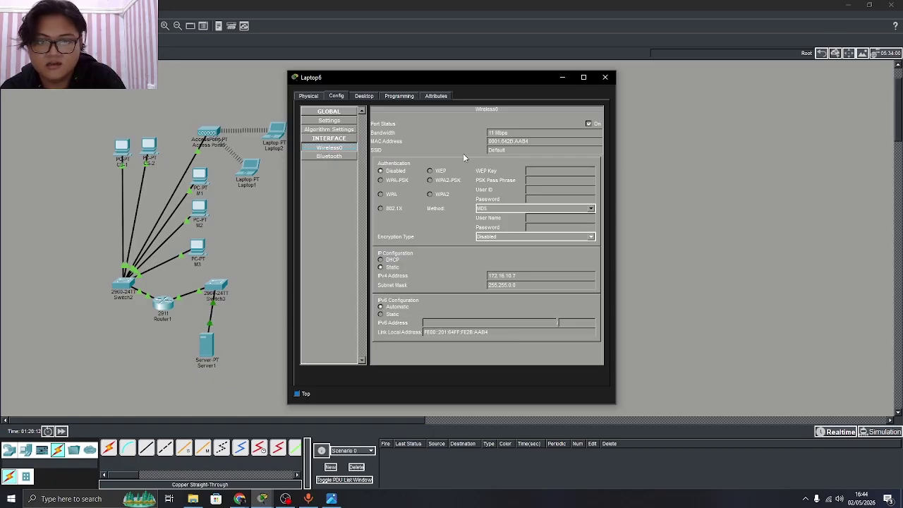
{"action": "double_click", "coordinate": [488, 150]}
{"action": "type", "text": "LT2"}
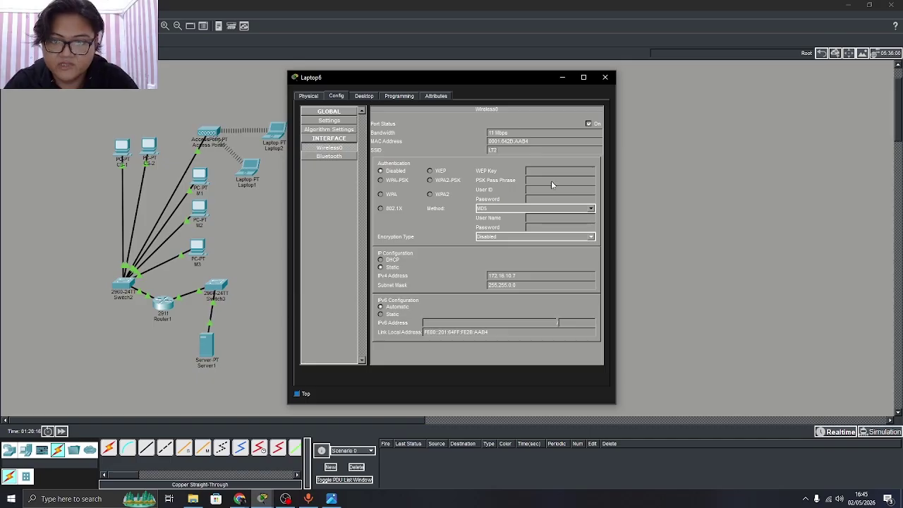
{"action": "left_click", "coordinate": [441, 181]}
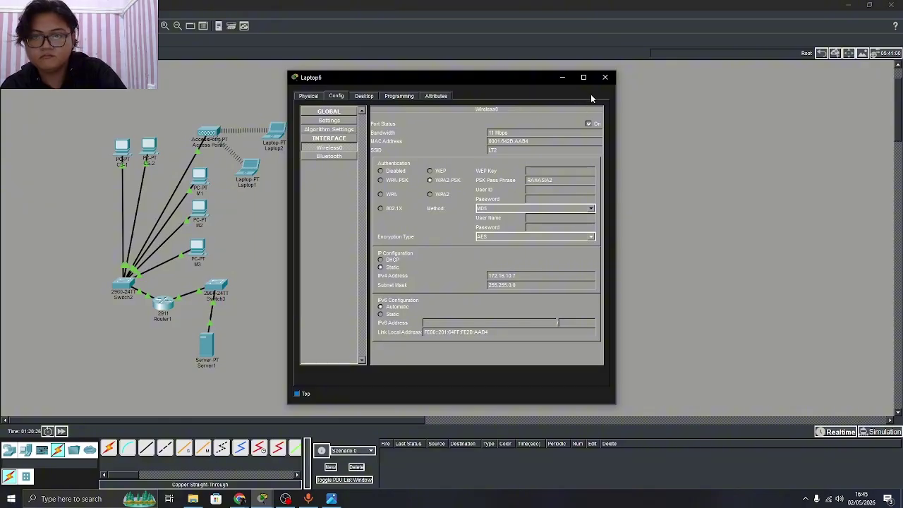
{"action": "left_click", "coordinate": [604, 77]}
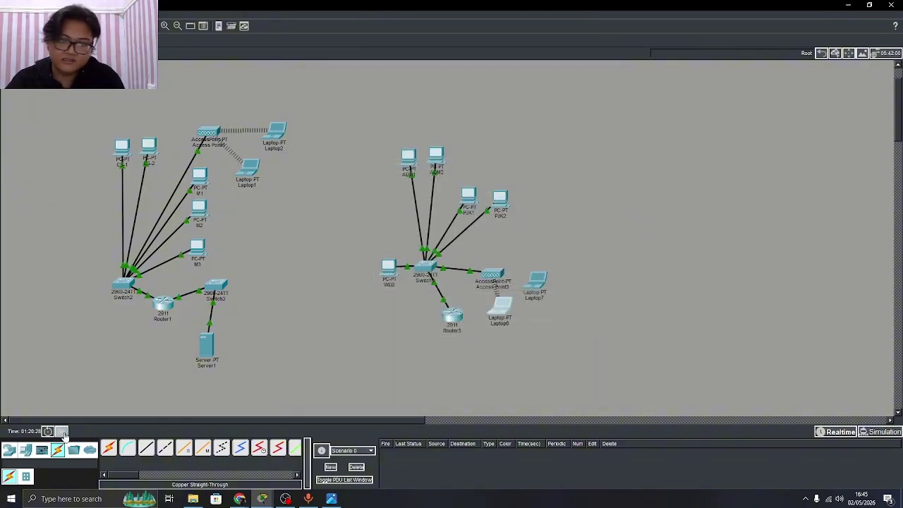
Move Laptop6 slightly away from the router, then swap Laptop7's wired network module for the WPC300N and power it on
{"action": "left_click_drag", "start_coordinate": [501, 305], "coordinate": [519, 303]}
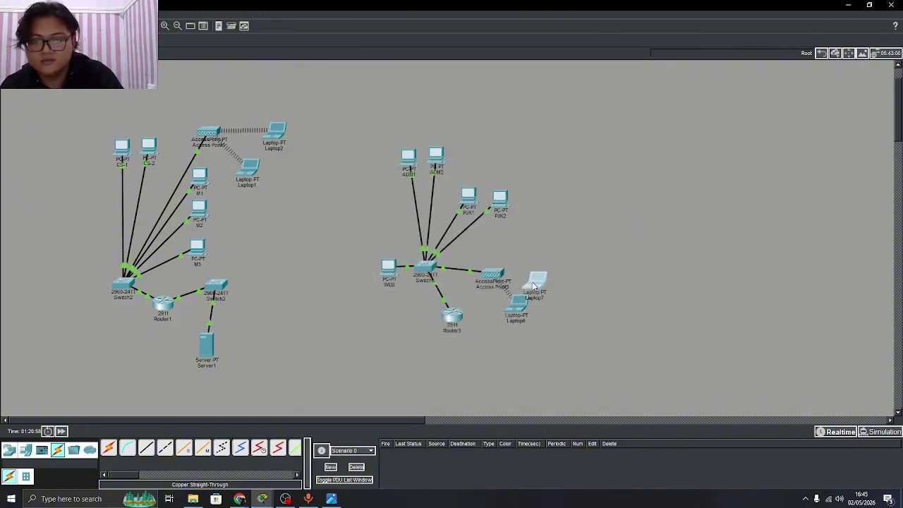
{"action": "left_click", "coordinate": [534, 281]}
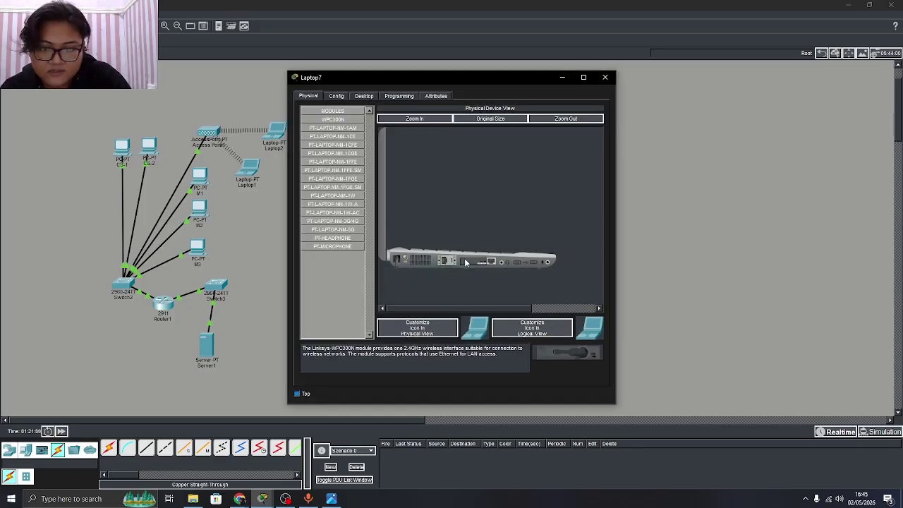
{"action": "left_click_drag", "start_coordinate": [332, 119], "coordinate": [471, 263]}
{"action": "left_click", "coordinate": [337, 96]}
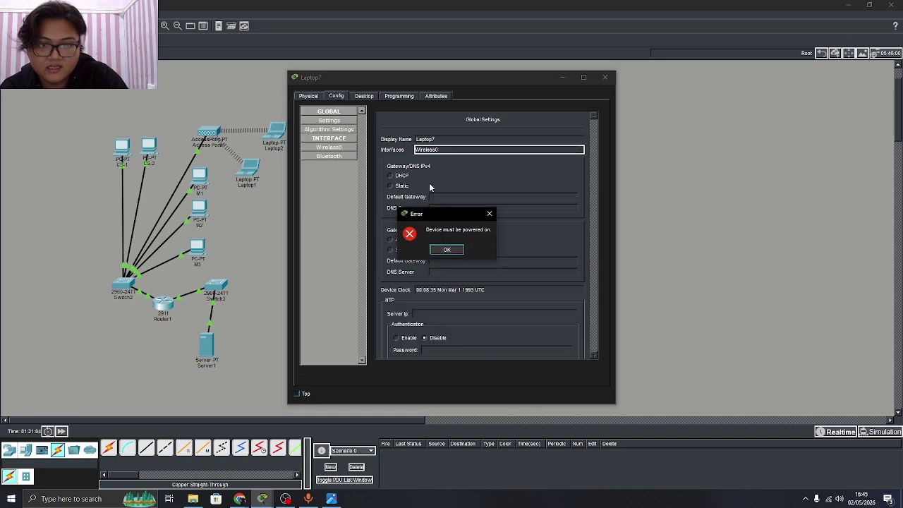
{"action": "left_click", "coordinate": [449, 251]}
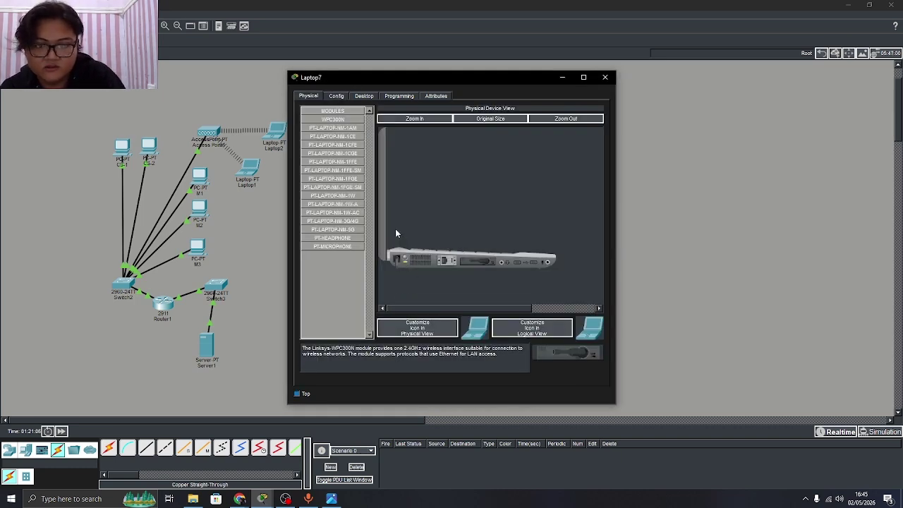
Set Laptop7's IPv4 gateway mode to Static with the default gateway 172.16.10.1
{"action": "left_click", "coordinate": [337, 96]}
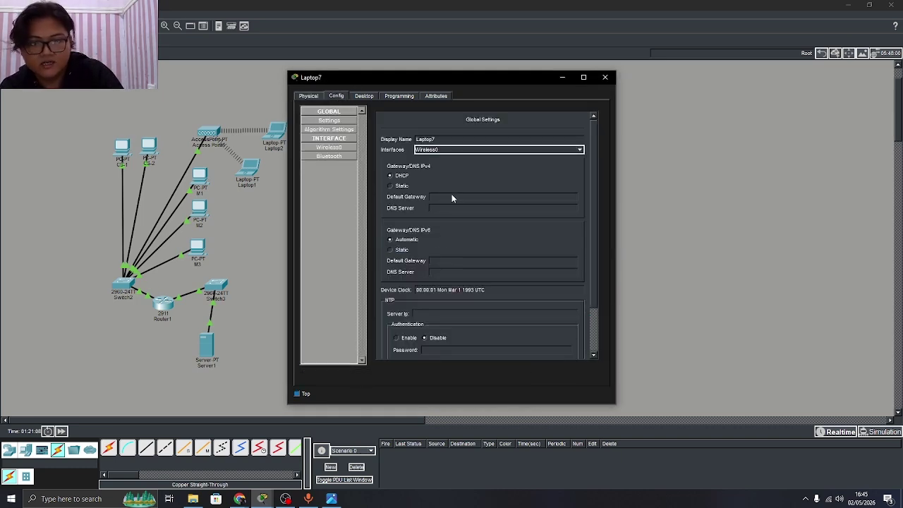
{"action": "left_click", "coordinate": [395, 186]}
{"action": "left_click", "coordinate": [449, 197]}
{"action": "type", "text": "172.16.10.1"}
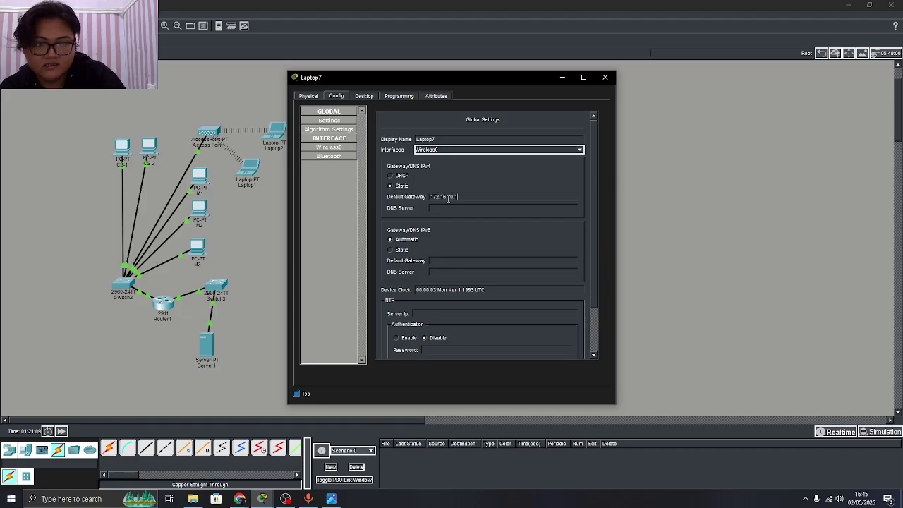
Give Laptop7's wireless interface the static IPv4 address 172.16.10.8 with subnet mask 255.255.0.0
{"action": "left_click", "coordinate": [364, 97]}
{"action": "left_click", "coordinate": [343, 133]}
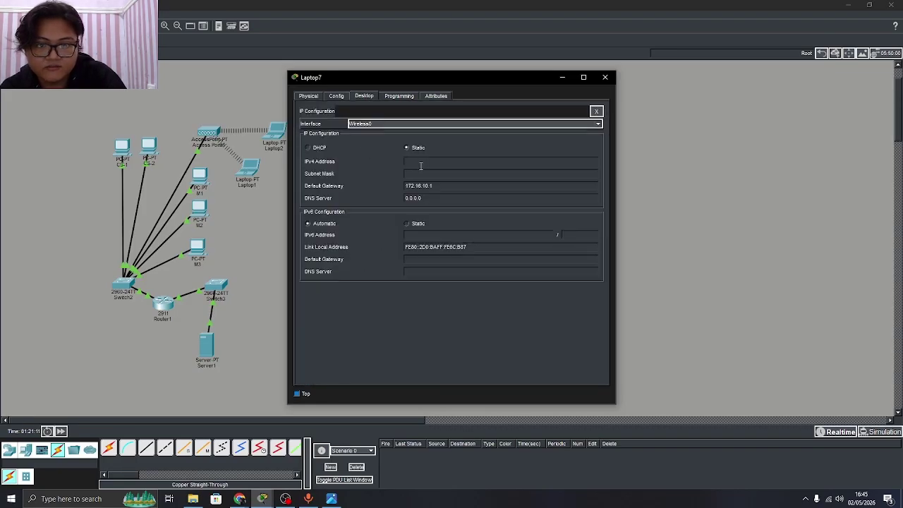
{"action": "left_click", "coordinate": [420, 165]}
{"action": "type", "text": "172.16.10.1"}
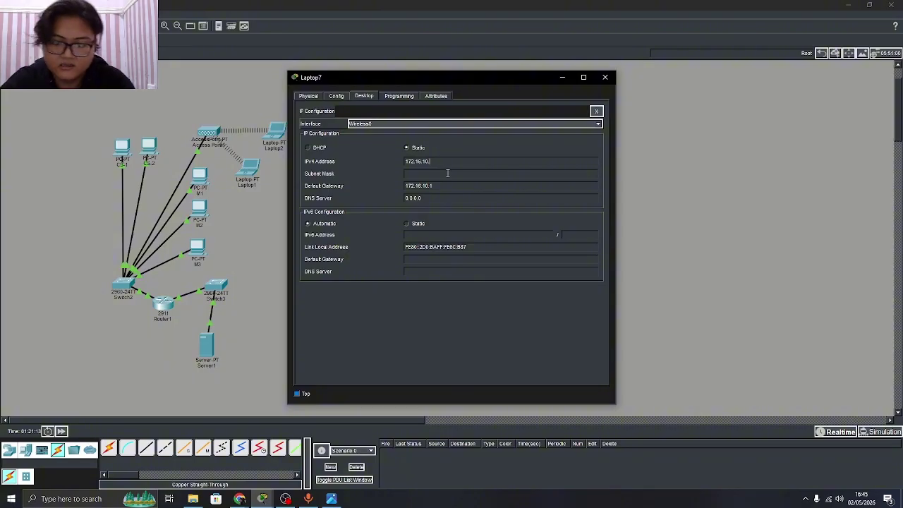
{"action": "left_click", "coordinate": [448, 173]}
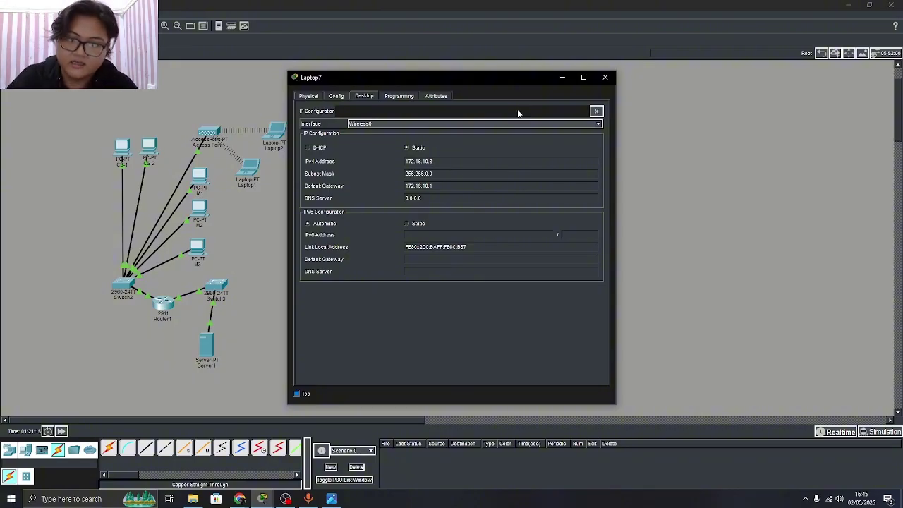
{"action": "left_click", "coordinate": [605, 77]}
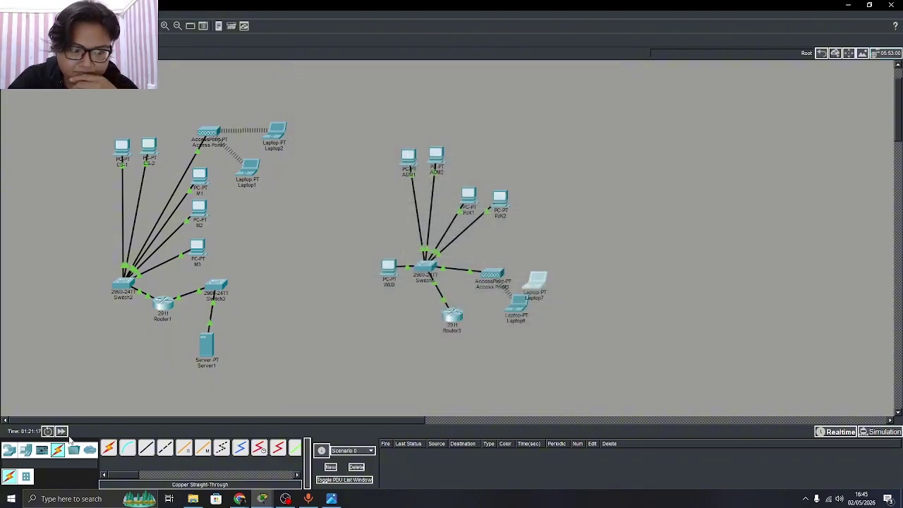
Configure Laptop7's Wireless0 interface with SSID LT2, WPA2-PSK authentication and the access point's PSK pass phrase
{"action": "left_click_drag", "start_coordinate": [535, 286], "coordinate": [535, 278]}
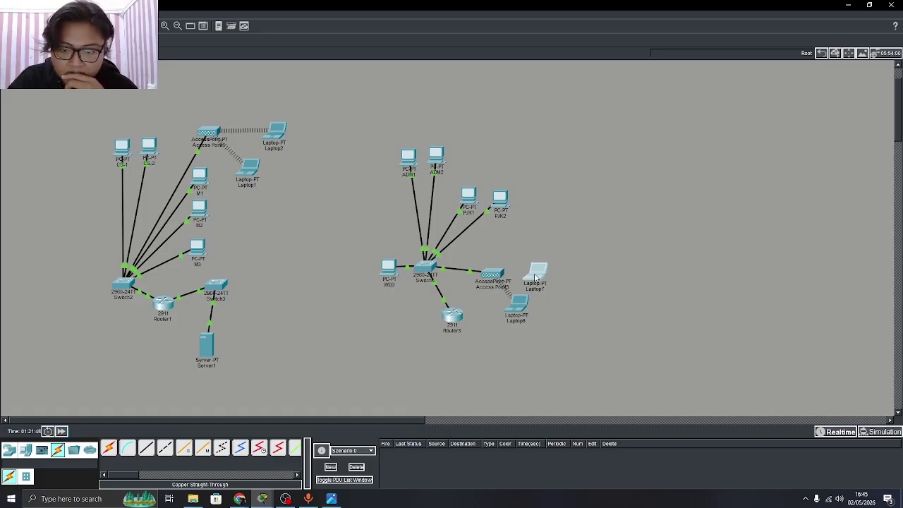
{"action": "left_click", "coordinate": [535, 278]}
{"action": "left_click", "coordinate": [336, 95]}
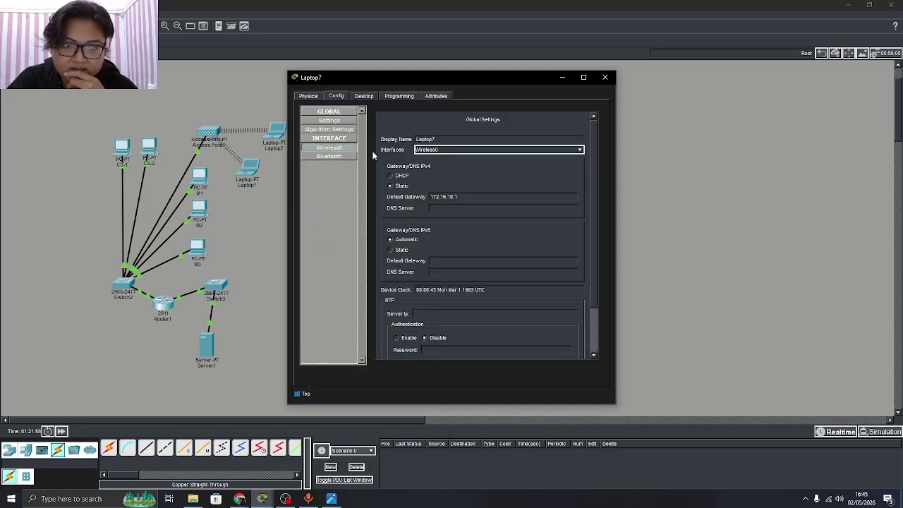
{"action": "double_click", "coordinate": [496, 150]}
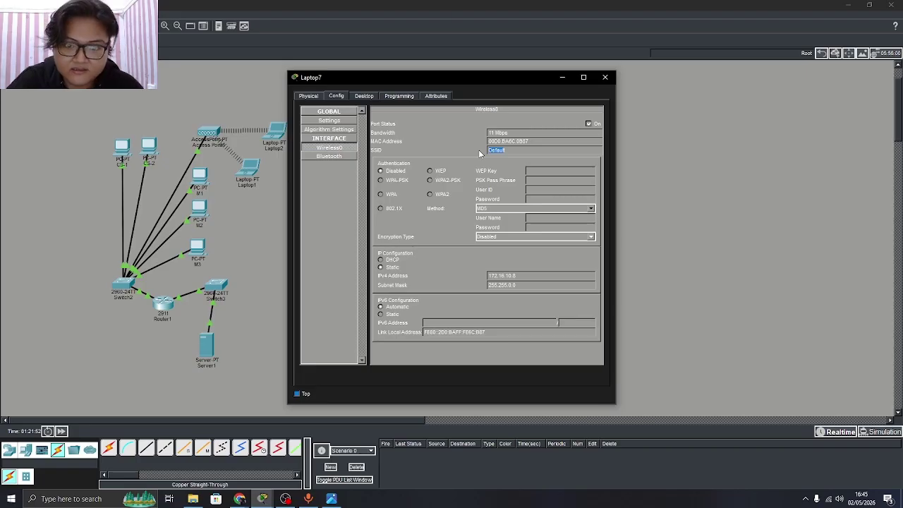
{"action": "type", "text": "LT2"}
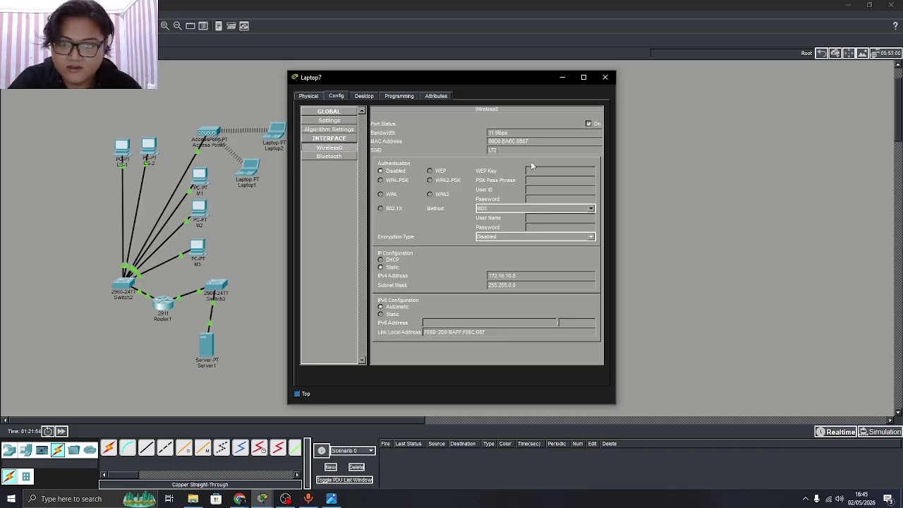
{"action": "left_click", "coordinate": [431, 181]}
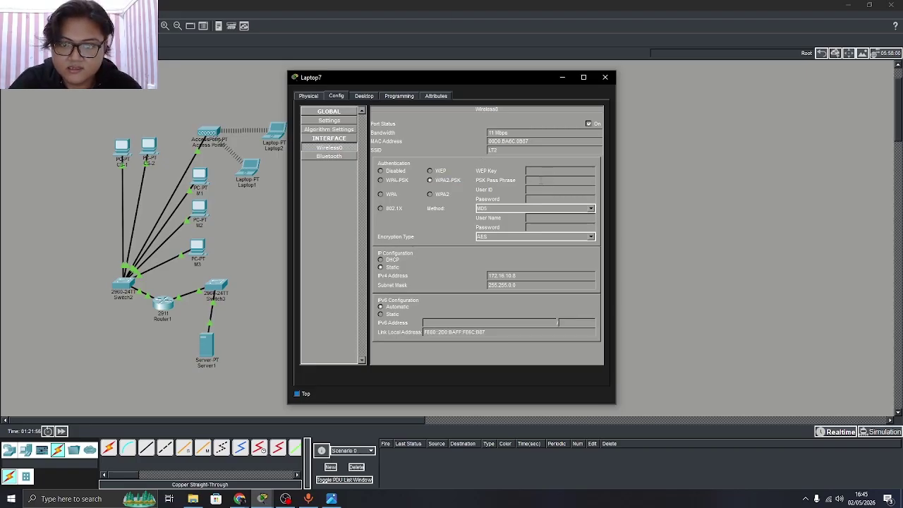
{"action": "left_click", "coordinate": [541, 180]}
{"action": "type", "text": "RAHASIA2"}
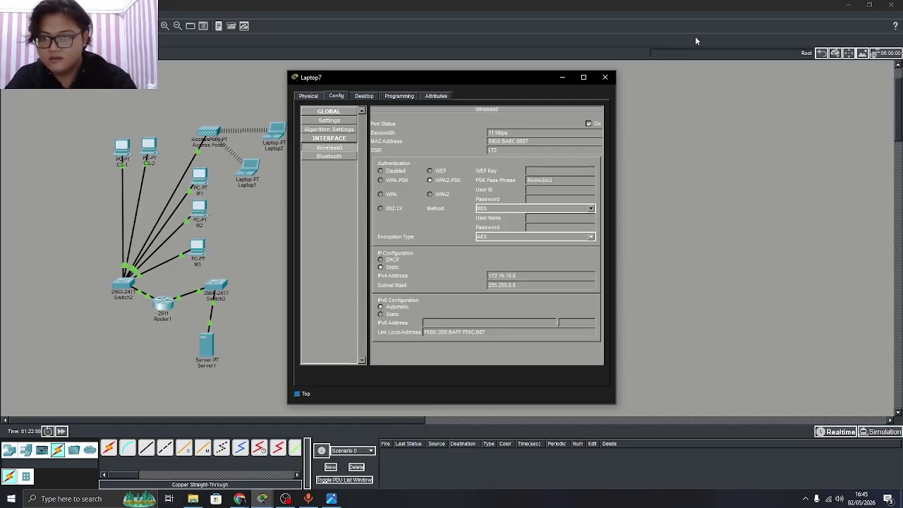
{"action": "left_click", "coordinate": [613, 78]}
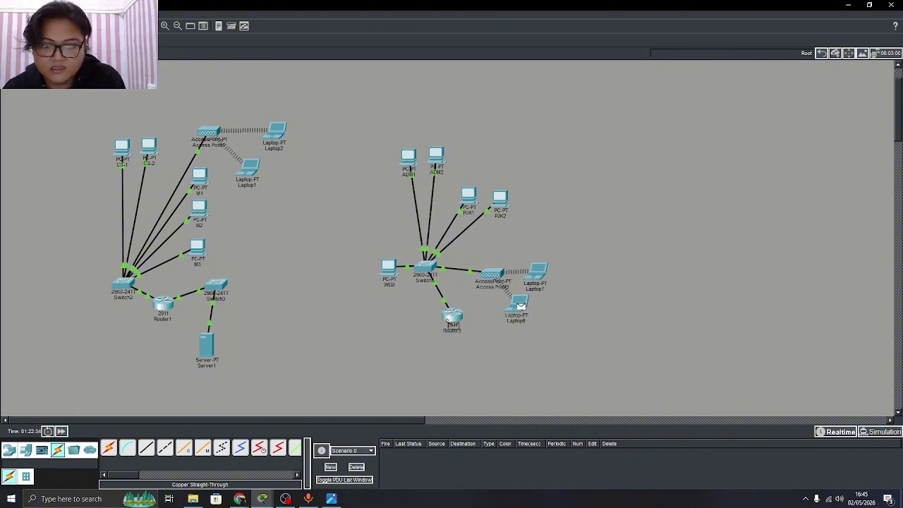
Test connectivity by sending simple PDUs from Laptop6 to Router3 and from Laptop6 to ADM1
{"action": "left_click", "coordinate": [452, 321]}
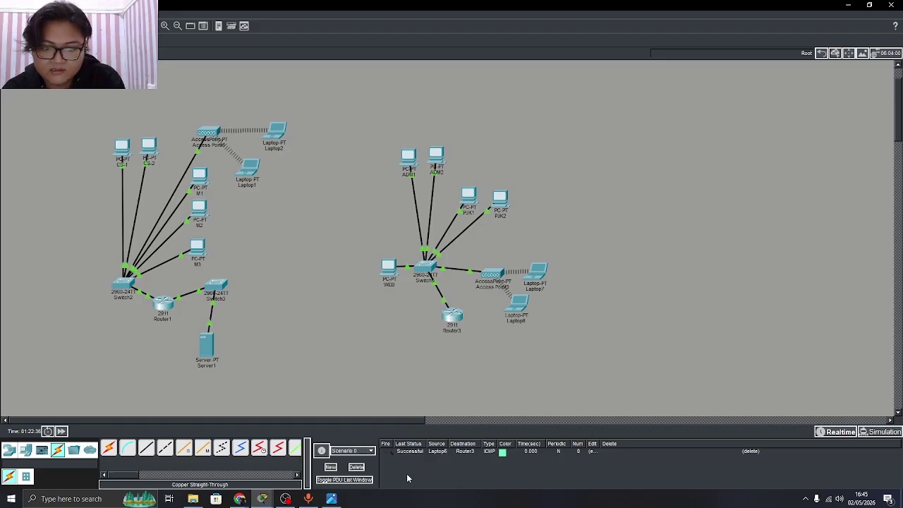
{"action": "left_click", "coordinate": [408, 156]}
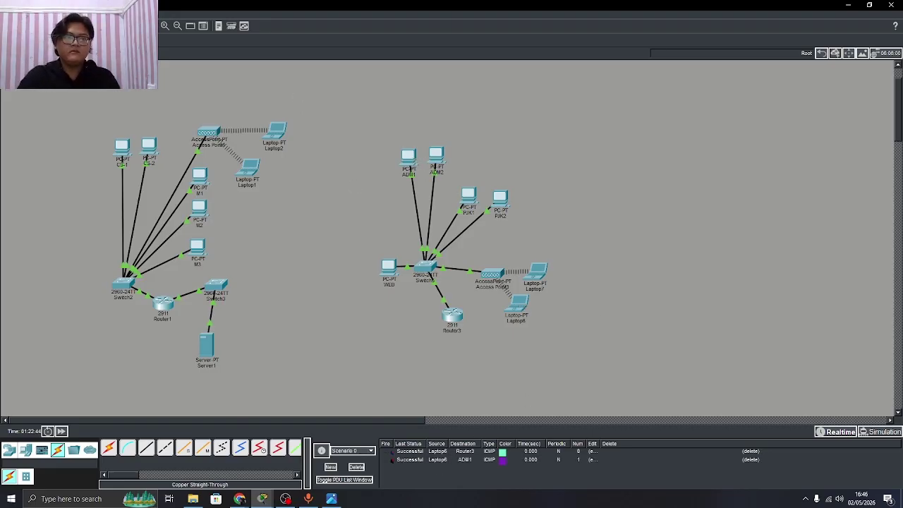
Select the entire second network, from the ADM PCs to Router3 and its laptops, and move it closer to the first network
{"action": "left_click_drag", "start_coordinate": [383, 132], "coordinate": [572, 337]}
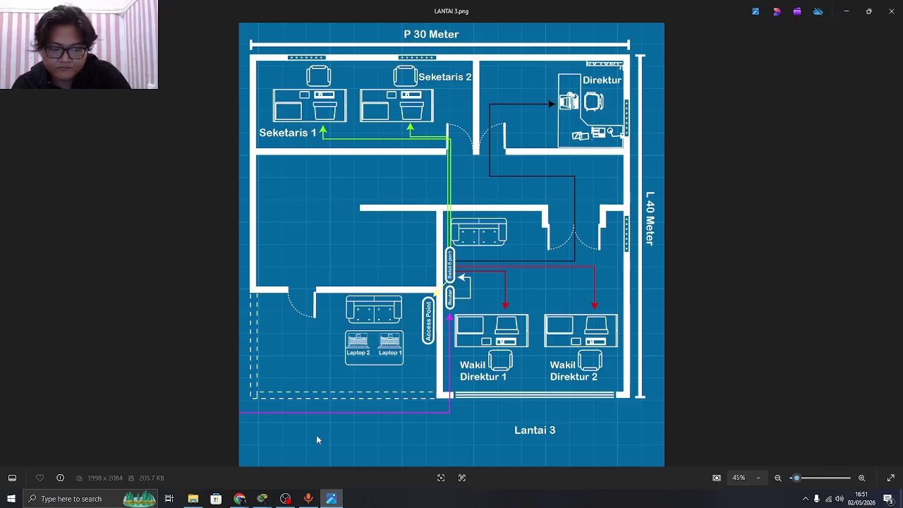
{"action": "mouse_move", "coordinate": [261, 498]}
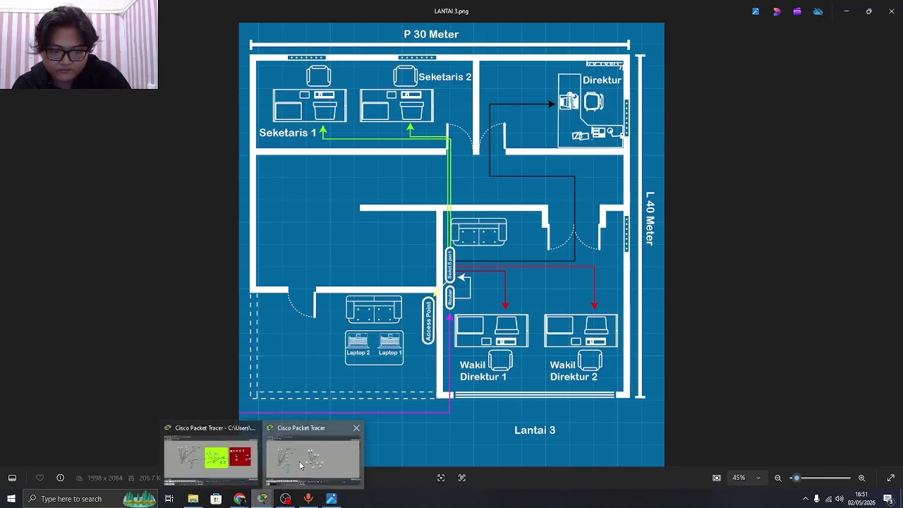
{"action": "left_click", "coordinate": [300, 465]}
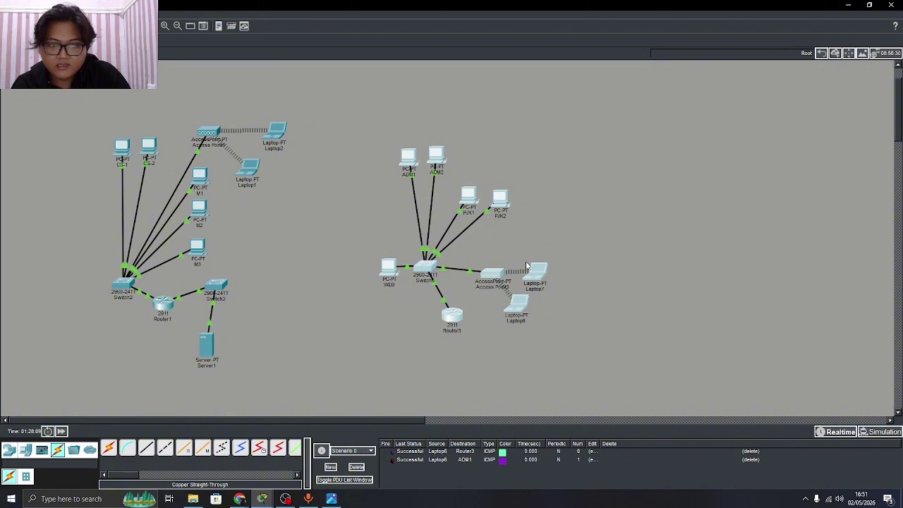
{"action": "left_click_drag", "start_coordinate": [353, 137], "coordinate": [582, 328]}
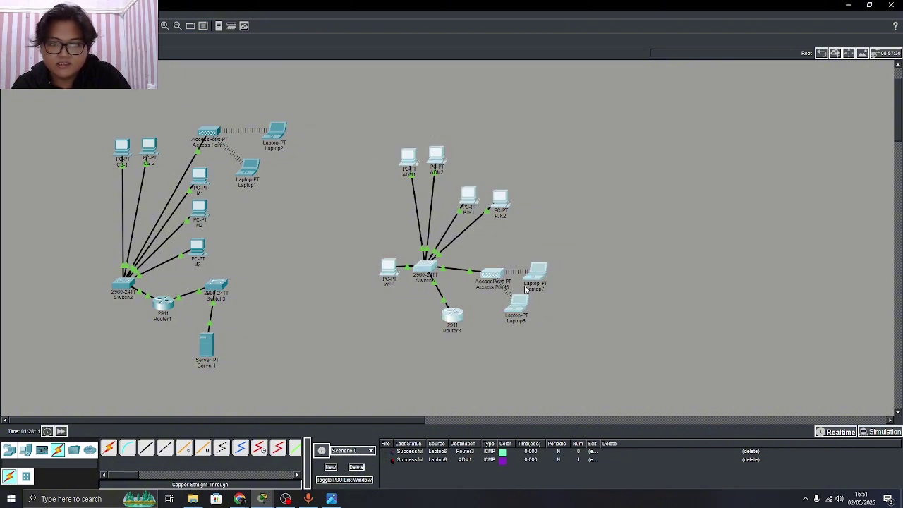
{"action": "left_click_drag", "start_coordinate": [494, 278], "coordinate": [442, 285]}
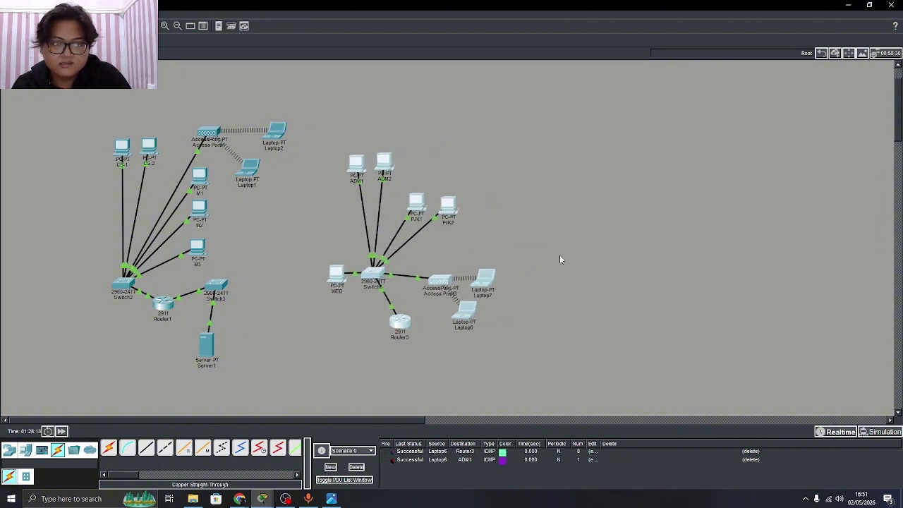
Following the LANTAI 3 floor plan, place five PCs beside the second network: an upper pair, a single one beside it and a lower pair
{"action": "left_click", "coordinate": [332, 498]}
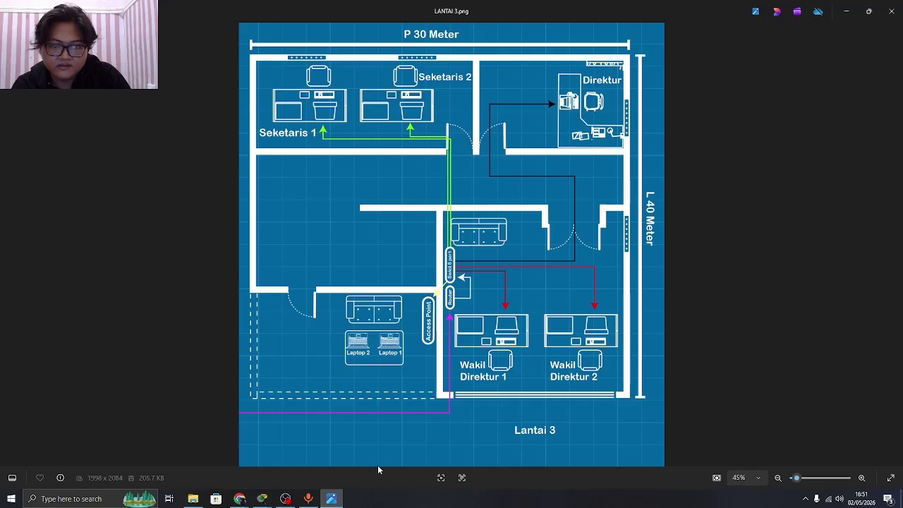
{"action": "mouse_move", "coordinate": [284, 500]}
{"action": "left_click", "coordinate": [215, 467]}
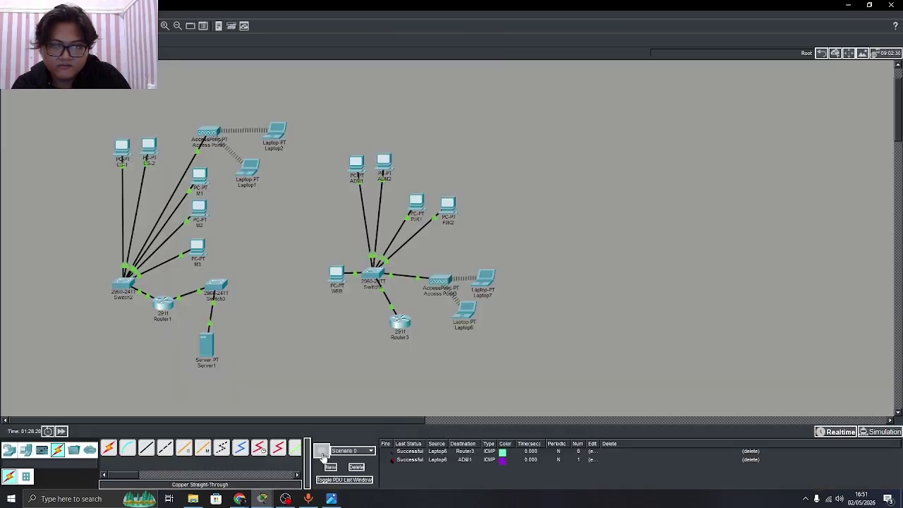
{"action": "left_click", "coordinate": [9, 450]}
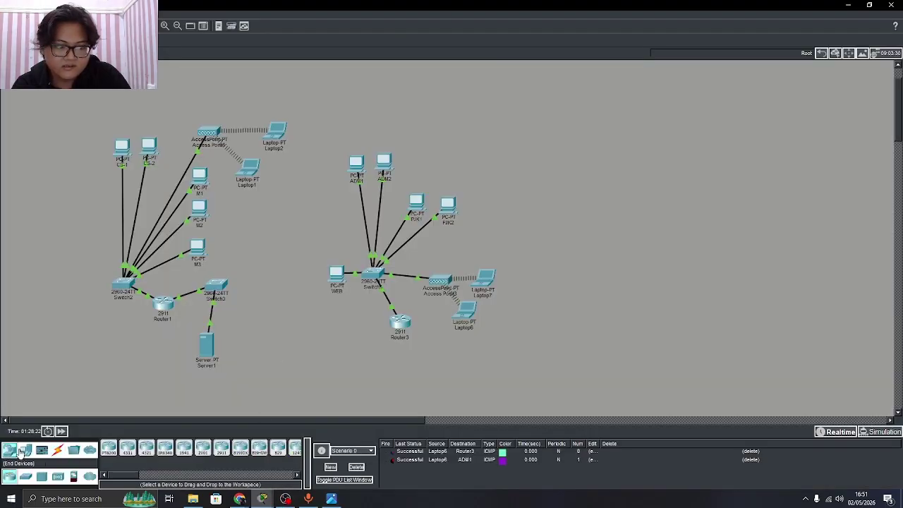
{"action": "left_click", "coordinate": [26, 450]}
{"action": "left_click_drag", "start_coordinate": [108, 448], "coordinate": [576, 162]}
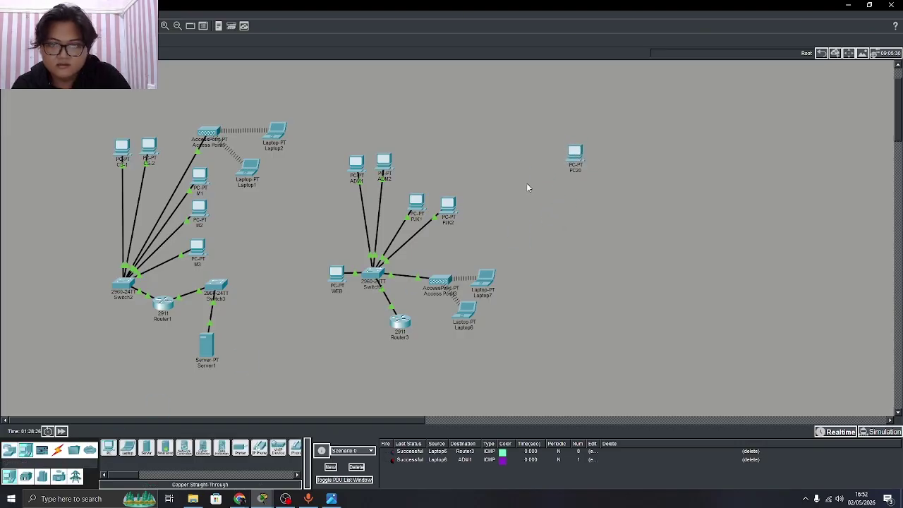
{"action": "left_click_drag", "start_coordinate": [111, 447], "coordinate": [599, 158]}
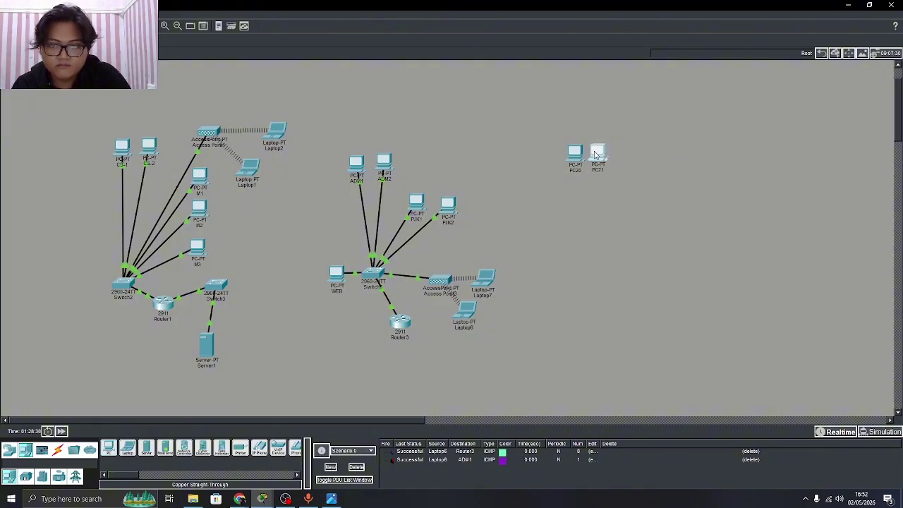
{"action": "left_click_drag", "start_coordinate": [111, 446], "coordinate": [662, 161]}
{"action": "left_click_drag", "start_coordinate": [108, 446], "coordinate": [635, 261]}
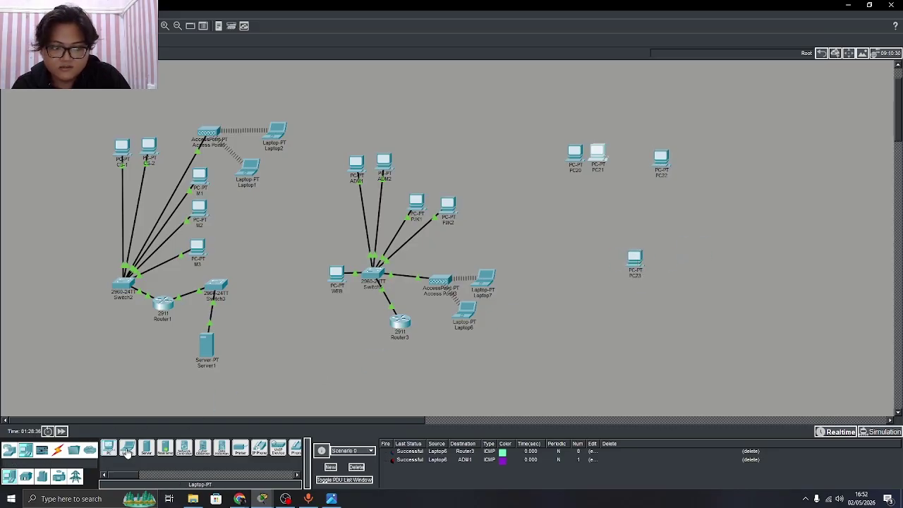
{"action": "left_click_drag", "start_coordinate": [111, 451], "coordinate": [659, 263]}
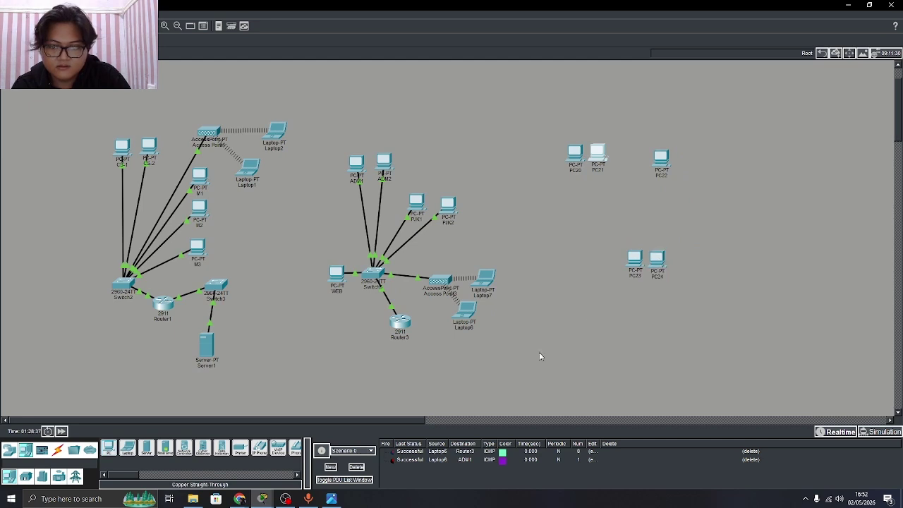
Following the LANTAI 3 floor plan, add a 2911 router, a 2960 switch and an AccessPoint-PT near the new PCs
{"action": "left_click", "coordinate": [331, 498]}
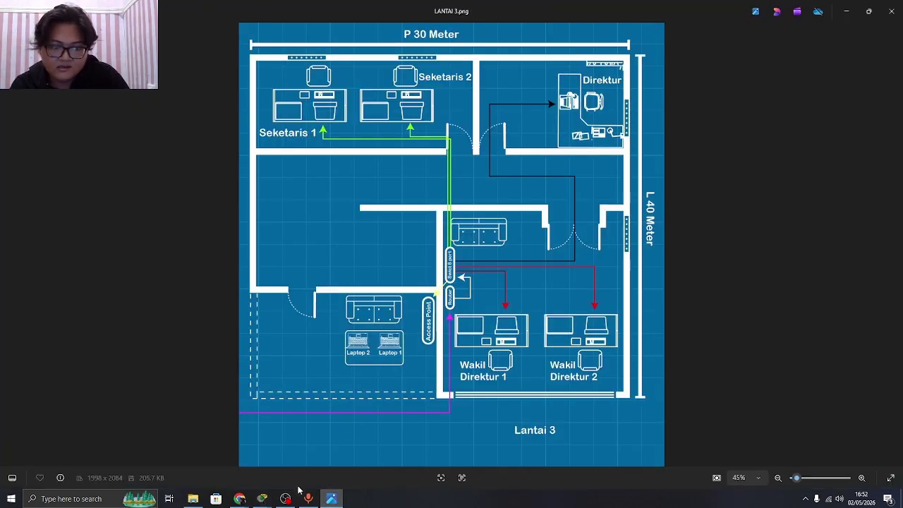
{"action": "mouse_move", "coordinate": [262, 499]}
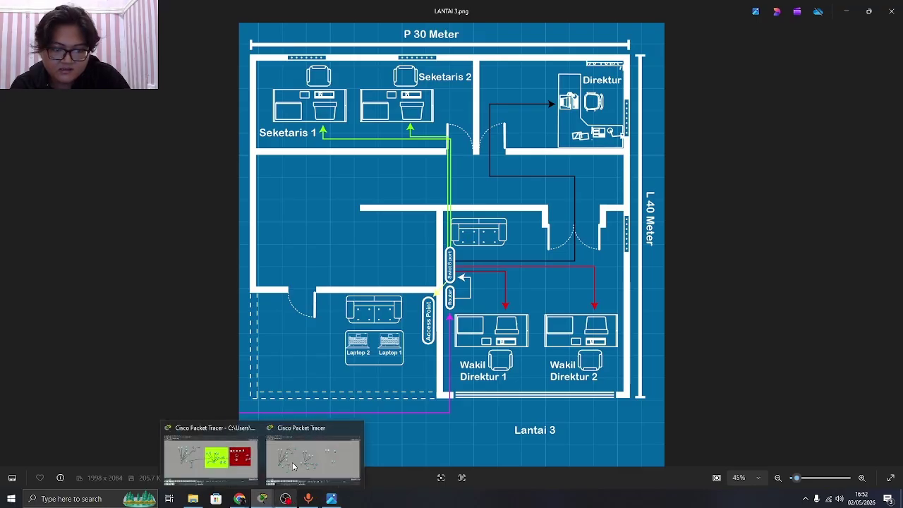
{"action": "left_click", "coordinate": [294, 465]}
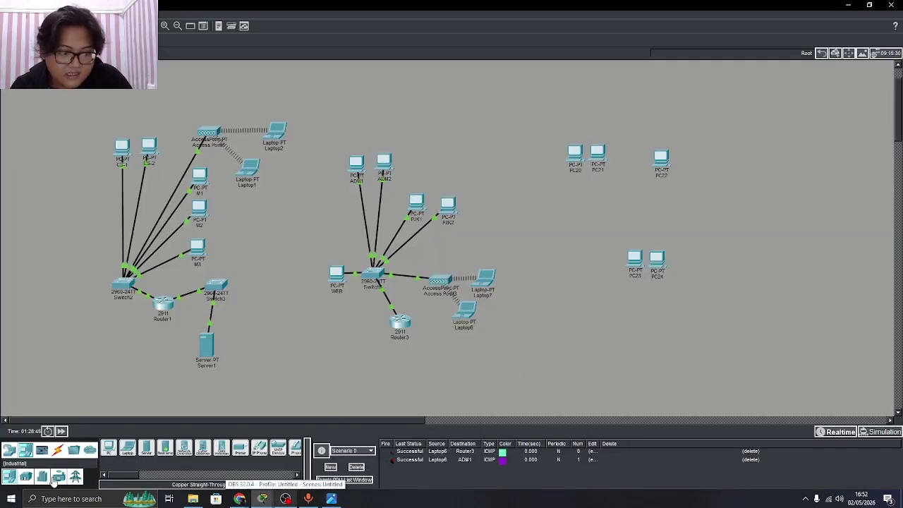
{"action": "left_click", "coordinate": [10, 450]}
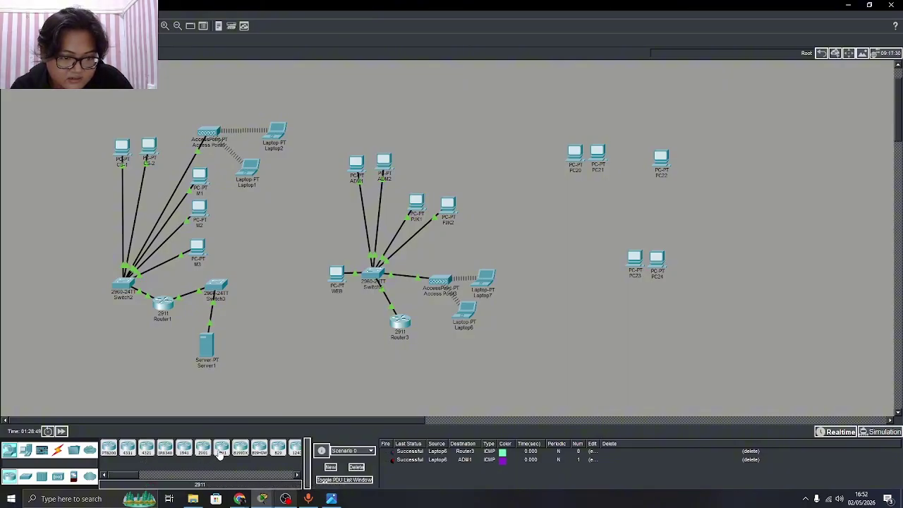
{"action": "left_click_drag", "start_coordinate": [204, 456], "coordinate": [564, 281]}
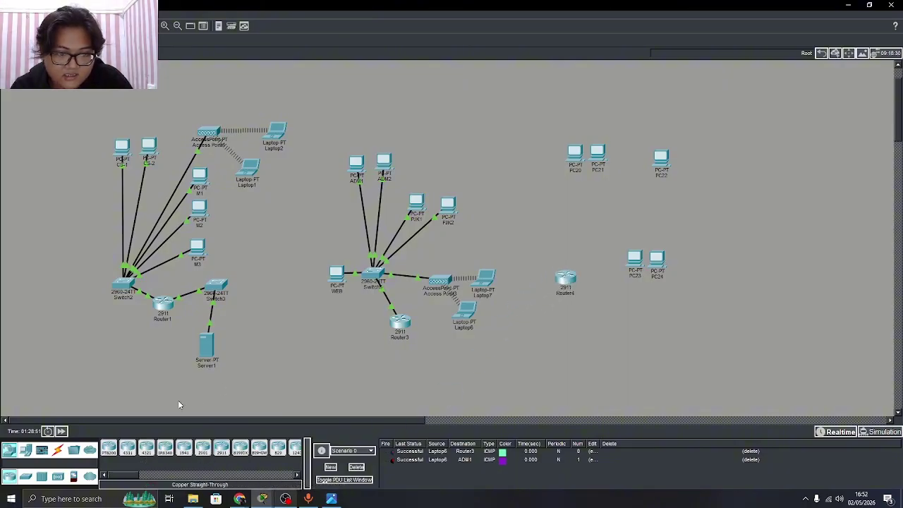
{"action": "left_click", "coordinate": [25, 478]}
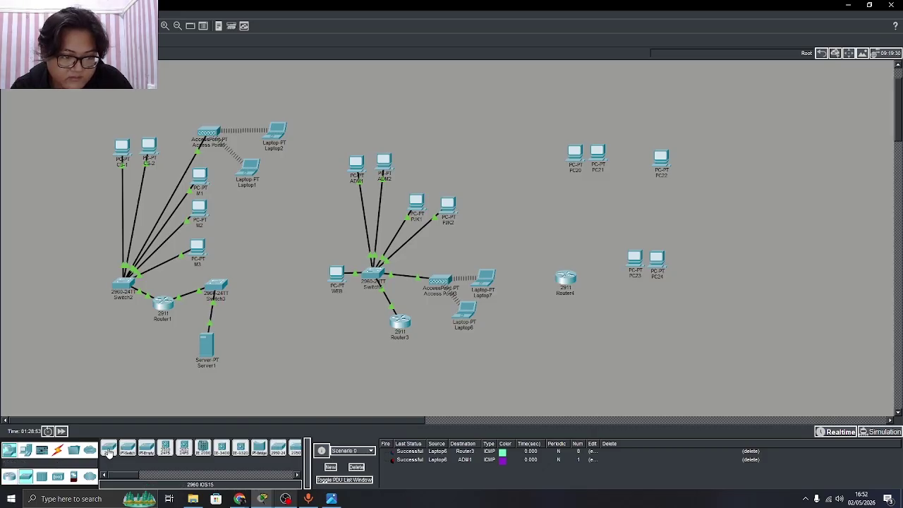
{"action": "left_click_drag", "start_coordinate": [110, 454], "coordinate": [562, 259]}
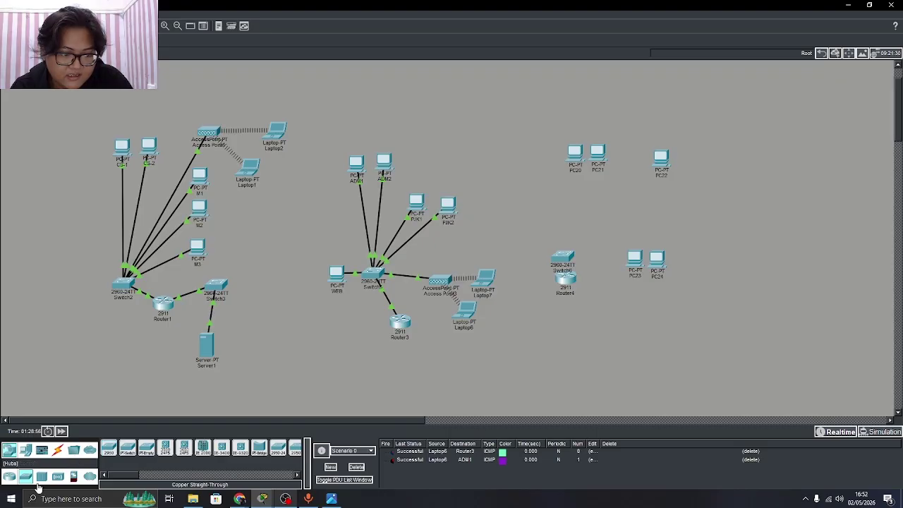
{"action": "left_click", "coordinate": [58, 477]}
{"action": "left_click_drag", "start_coordinate": [221, 448], "coordinate": [584, 316]}
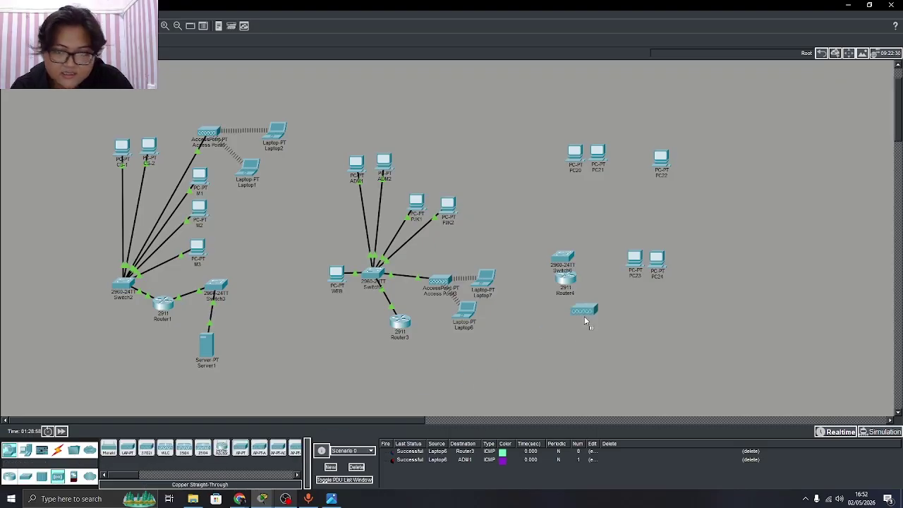
Add two laptops below the new access point and space out the third network's switch, router, access point and laptops
{"action": "left_click", "coordinate": [26, 449]}
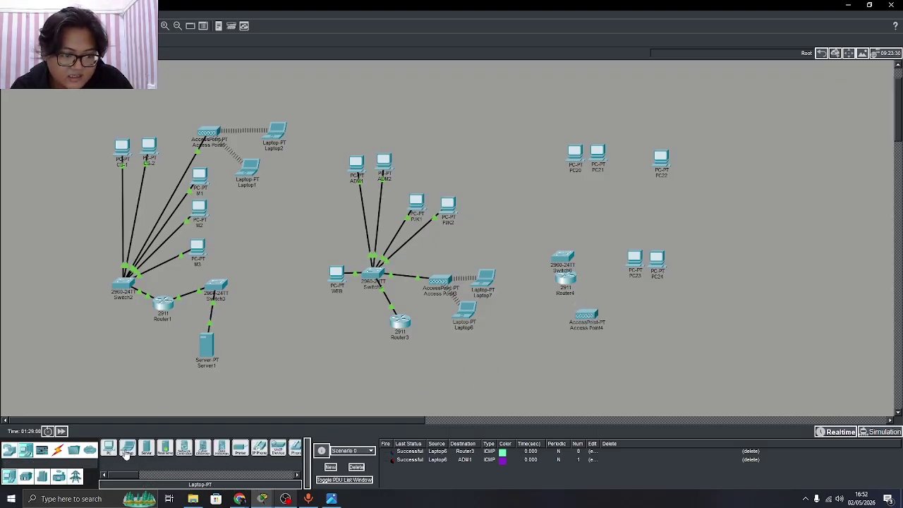
{"action": "left_click_drag", "start_coordinate": [128, 449], "coordinate": [601, 230]}
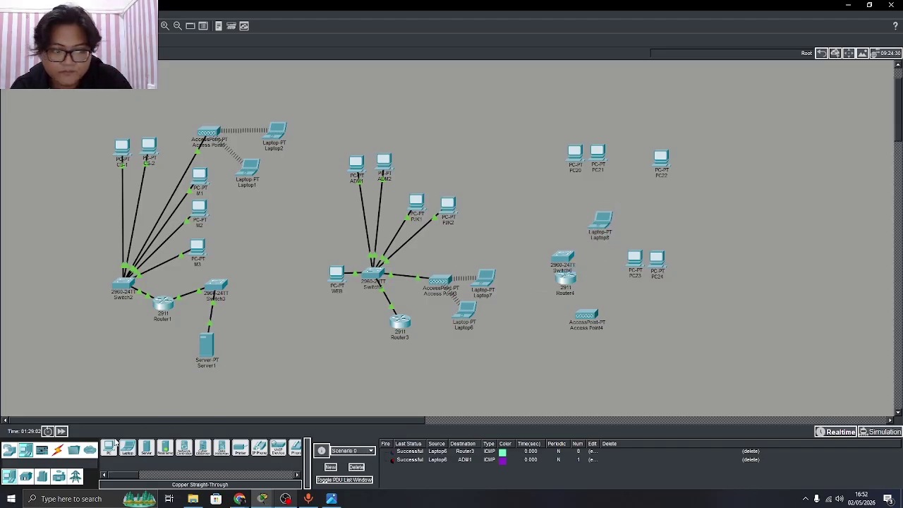
{"action": "left_click_drag", "start_coordinate": [126, 450], "coordinate": [582, 350]}
{"action": "left_click_drag", "start_coordinate": [630, 222], "coordinate": [611, 345]}
{"action": "left_click_drag", "start_coordinate": [570, 280], "coordinate": [589, 312]}
{"action": "left_click", "coordinate": [574, 263]}
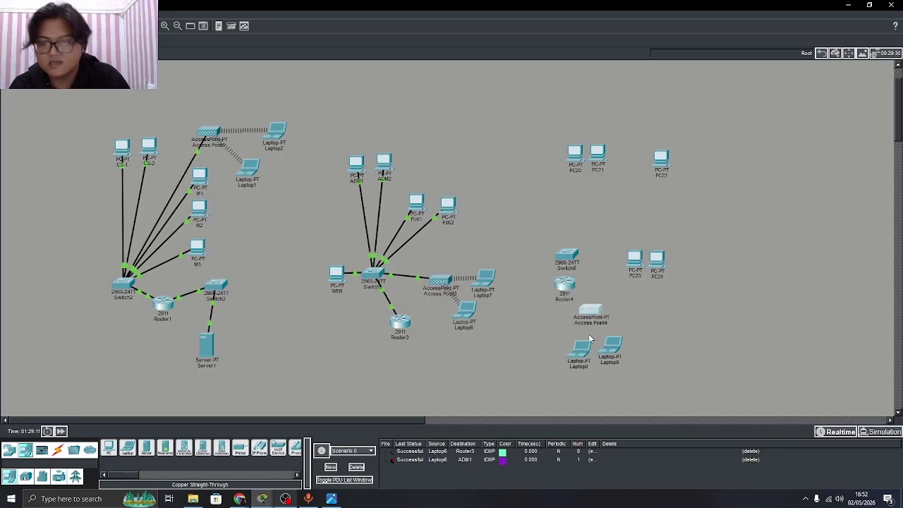
{"action": "left_click_drag", "start_coordinate": [587, 344], "coordinate": [580, 348]}
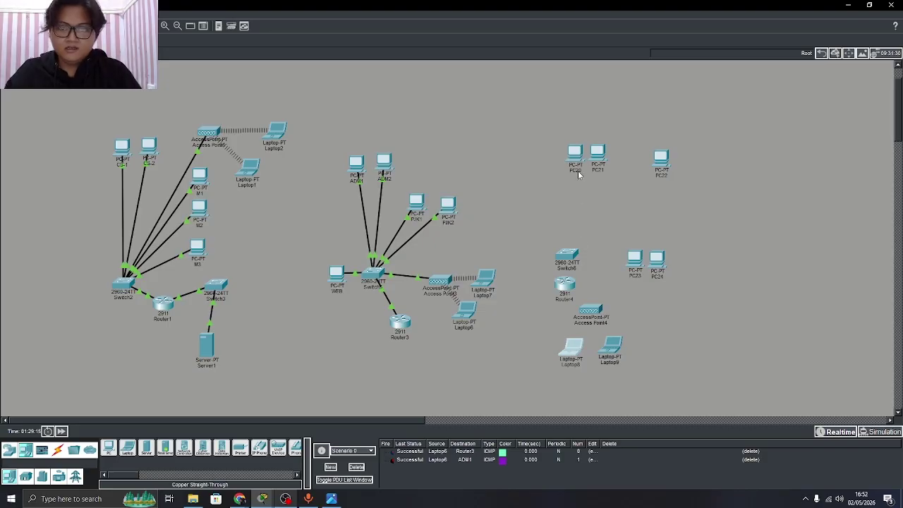
Check the secretary labels on the LANTAI 3 plan and rename PC20 as SKT1 and PC21 as SKT2
{"action": "left_click", "coordinate": [333, 496]}
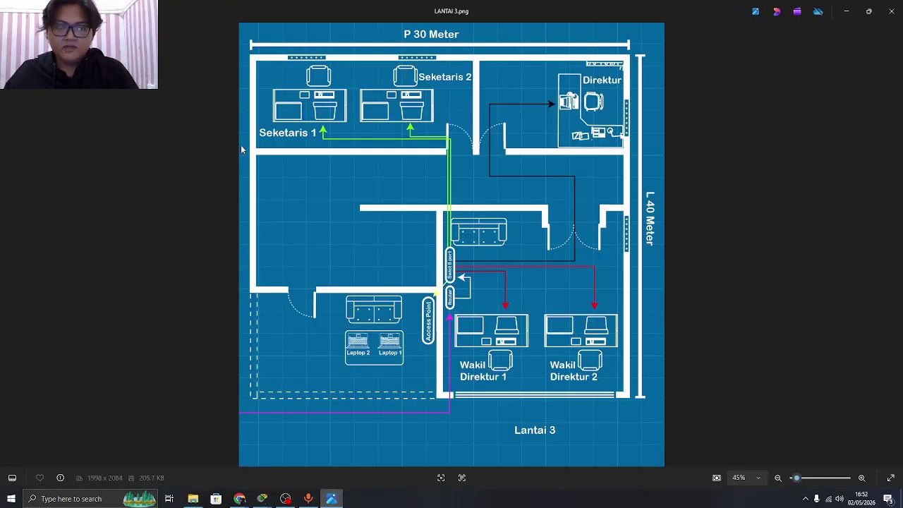
{"action": "left_click", "coordinate": [262, 498]}
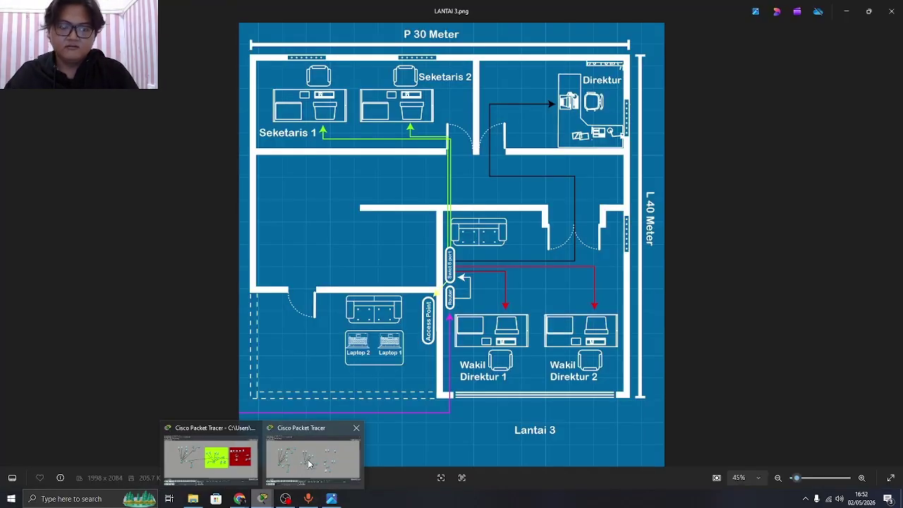
{"action": "left_click", "coordinate": [312, 447]}
{"action": "left_click", "coordinate": [573, 169]}
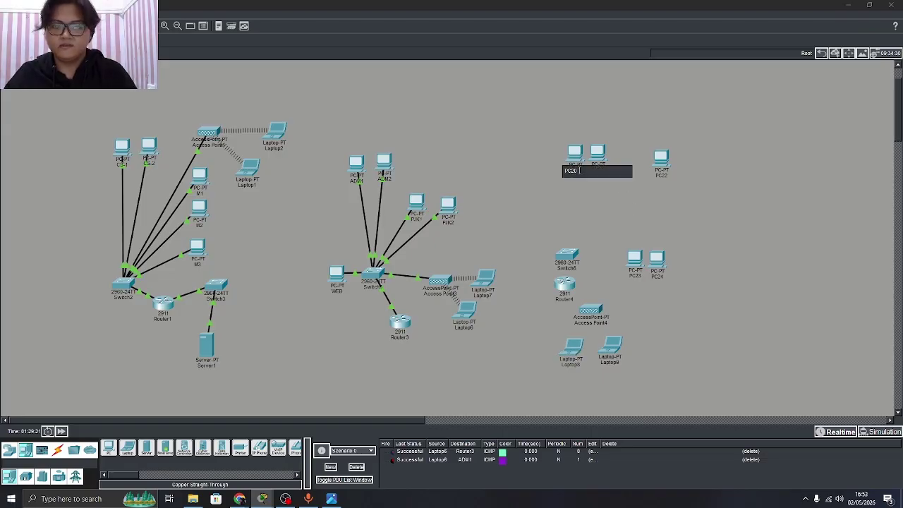
{"action": "type", "text": "SK"}
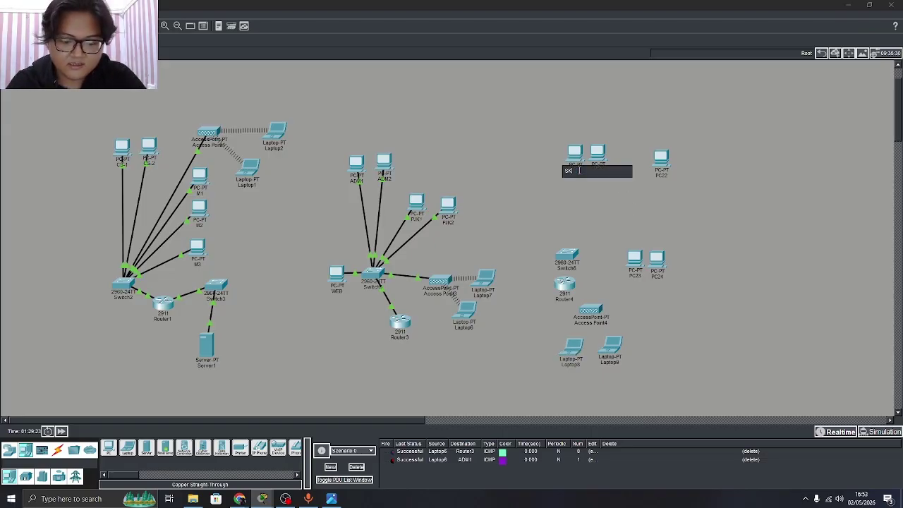
{"action": "type", "text": "T1"}
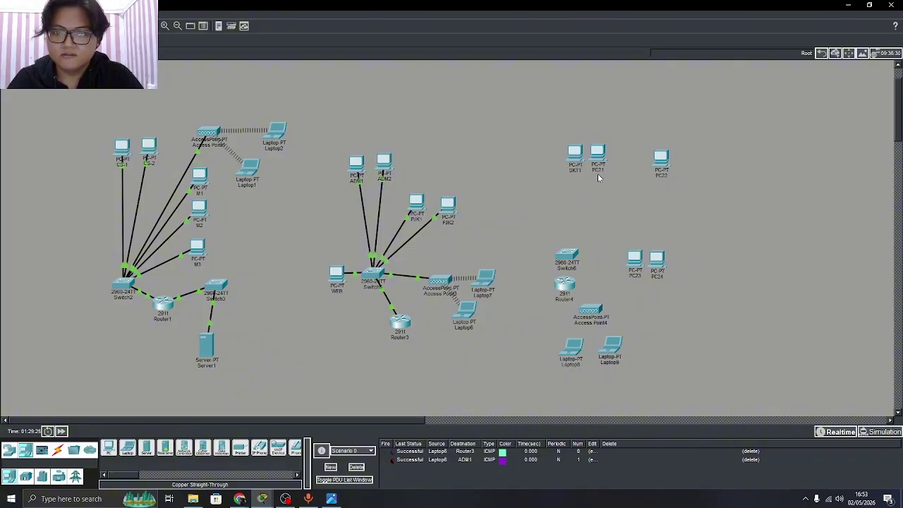
{"action": "left_click", "coordinate": [597, 170]}
{"action": "type", "text": "SK"}
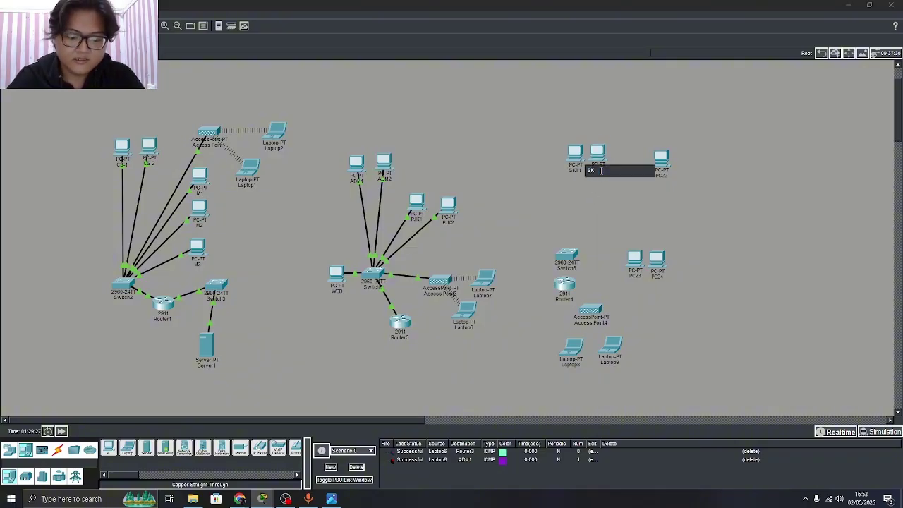
{"action": "type", "text": "T2"}
{"action": "left_click", "coordinate": [610, 205]}
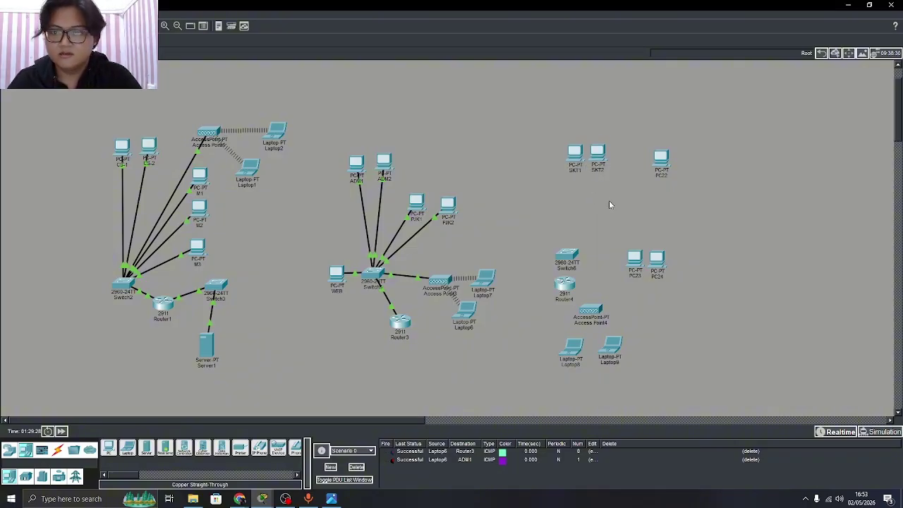
Rename PC22 as DIREKTUR
{"action": "left_click", "coordinate": [661, 176]}
{"action": "double_click", "coordinate": [662, 176]}
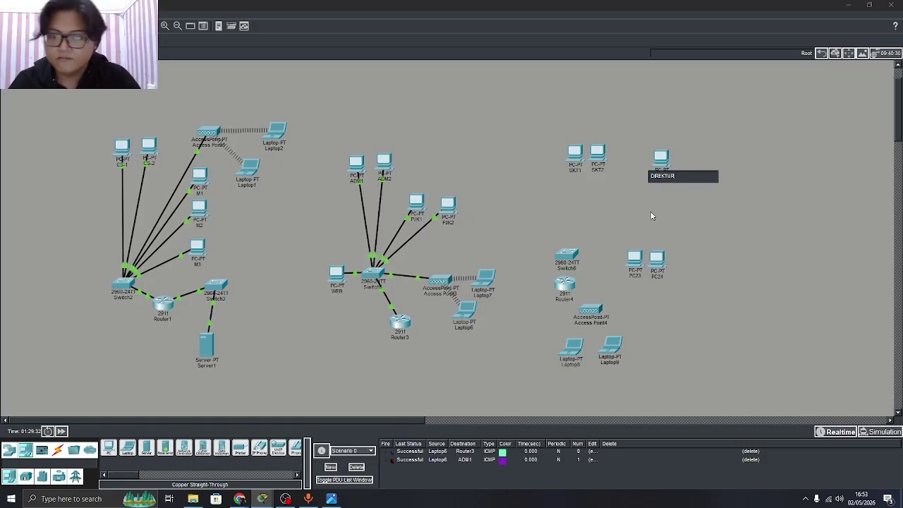
{"action": "left_click", "coordinate": [651, 216]}
{"action": "left_click", "coordinate": [635, 259]}
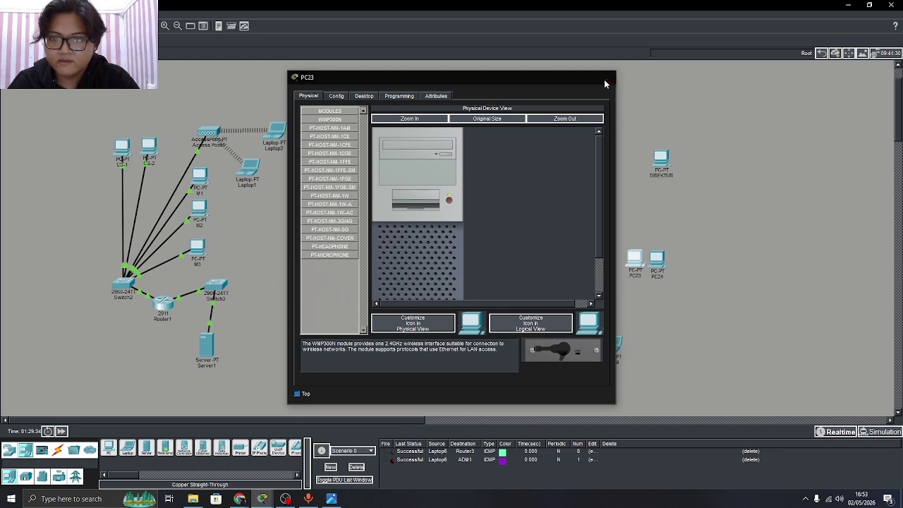
Rename PC23 as WD1 and PC24 as WD2
{"action": "left_click", "coordinate": [605, 80]}
{"action": "left_click", "coordinate": [635, 275]}
{"action": "double_click", "coordinate": [636, 276]}
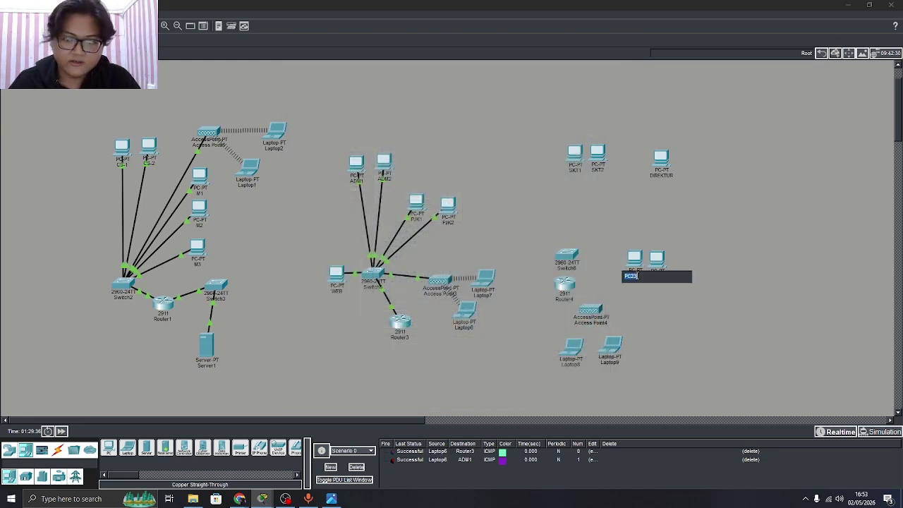
{"action": "type", "text": "WD"}
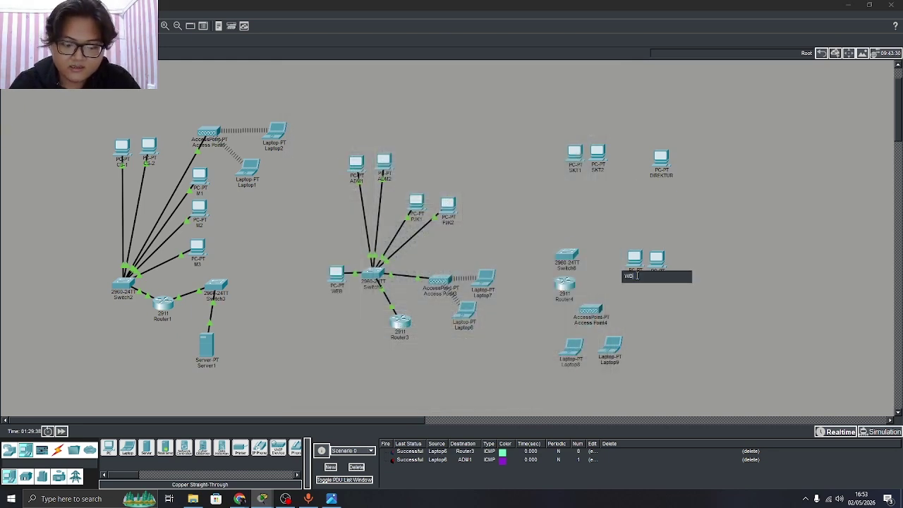
{"action": "type", "text": "1"}
{"action": "left_click", "coordinate": [668, 363]}
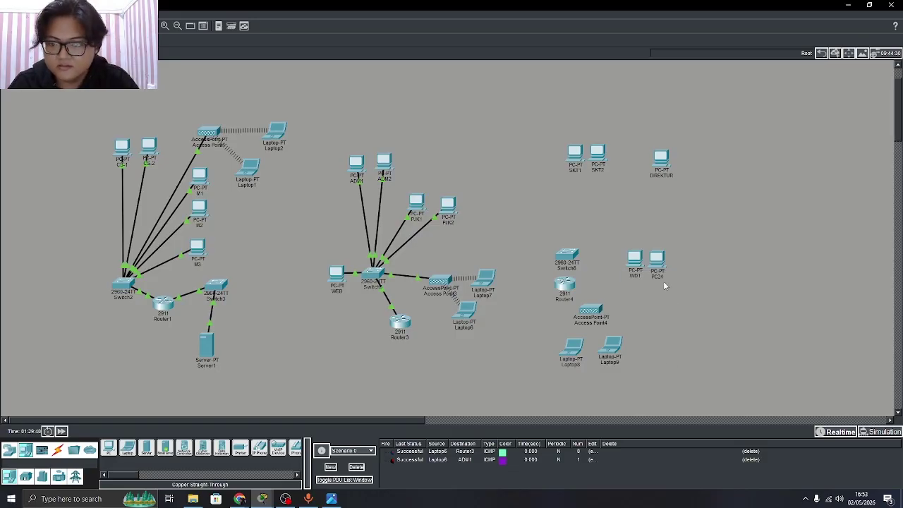
{"action": "left_click", "coordinate": [661, 276]}
{"action": "type", "text": "WD2"}
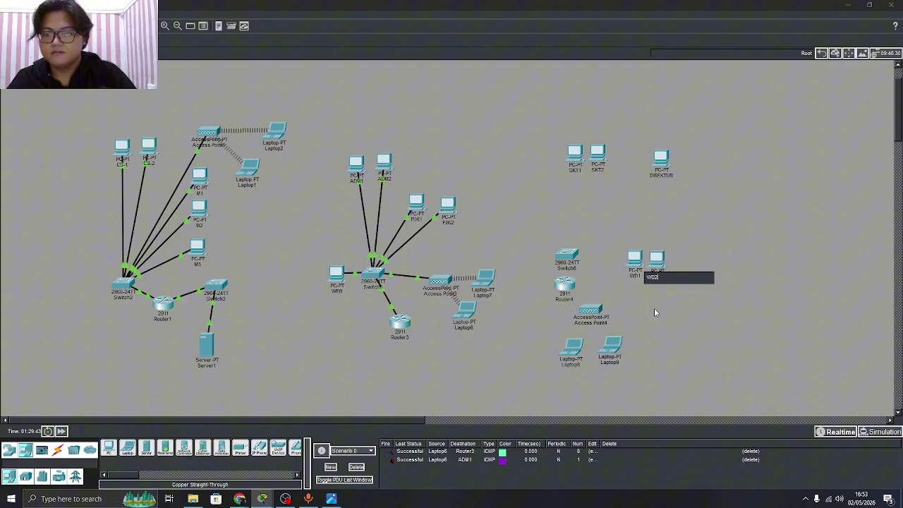
{"action": "left_click", "coordinate": [654, 308]}
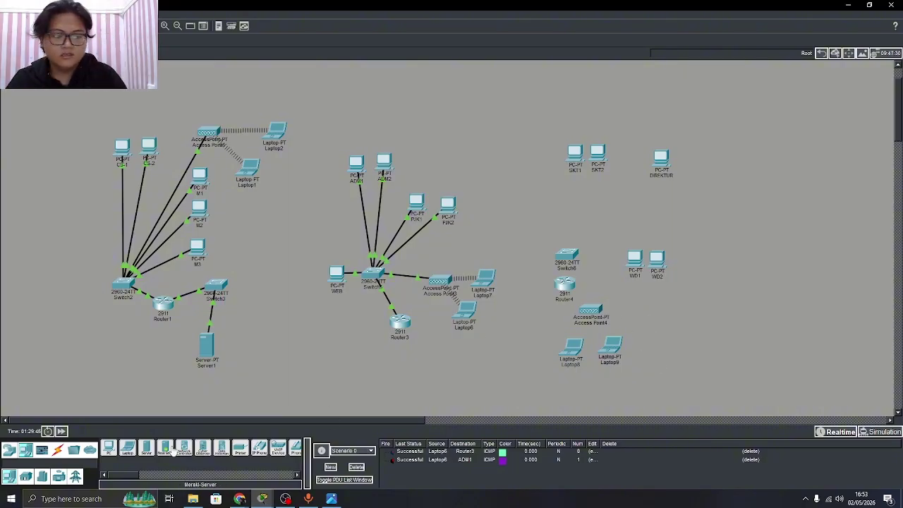
Connect Switch6 to SKT1 and SKT2 with copper straight-through cables, using switch ports FastEthernet0/1 and FastEthernet0/2
{"action": "left_click", "coordinate": [57, 449]}
{"action": "left_click", "coordinate": [146, 449]}
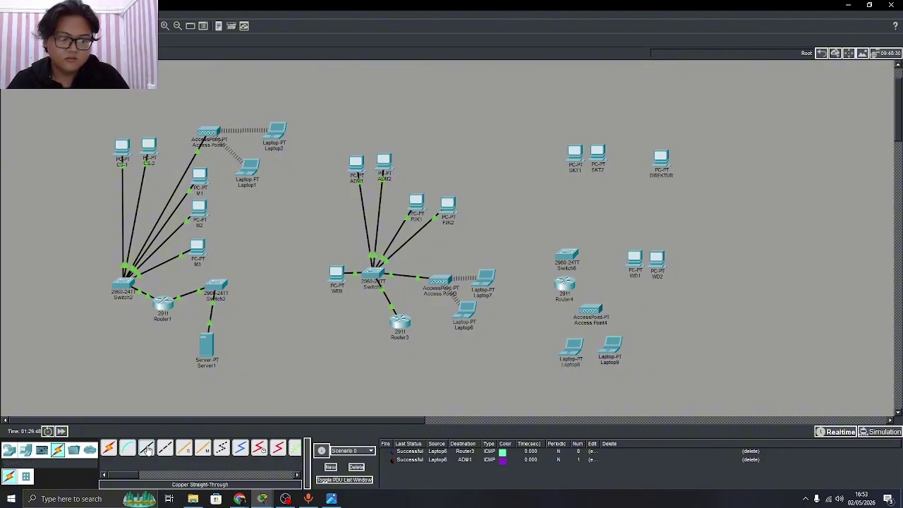
{"action": "left_click", "coordinate": [567, 256]}
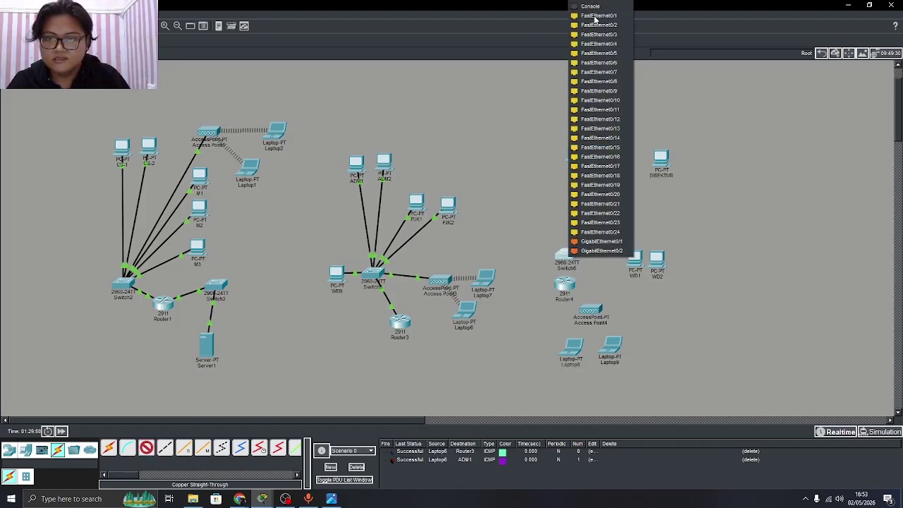
{"action": "left_click", "coordinate": [596, 16]}
{"action": "left_click", "coordinate": [575, 151]}
{"action": "left_click", "coordinate": [600, 186]}
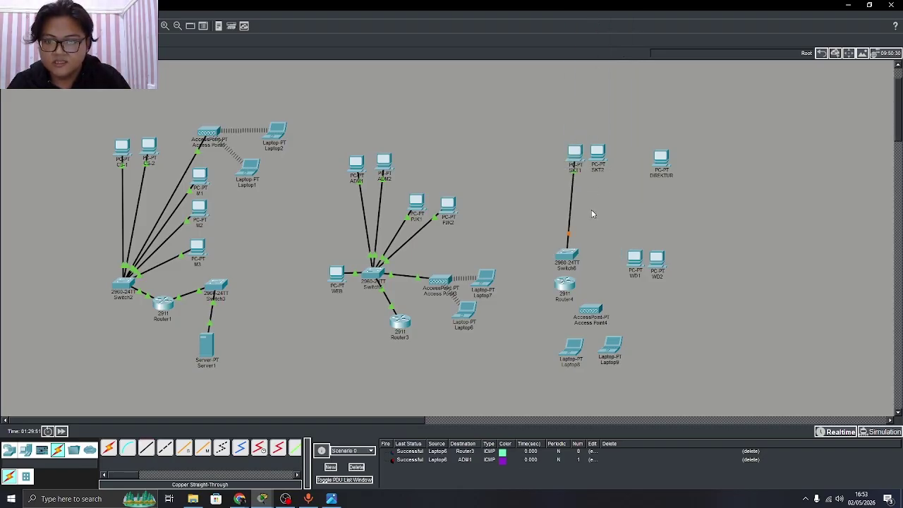
{"action": "left_click", "coordinate": [164, 448]}
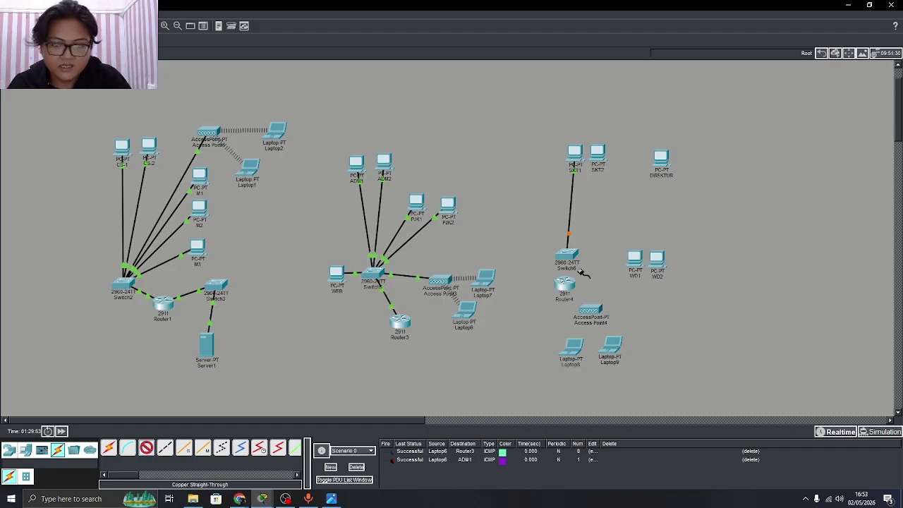
{"action": "left_click", "coordinate": [567, 256]}
{"action": "left_click", "coordinate": [587, 270]}
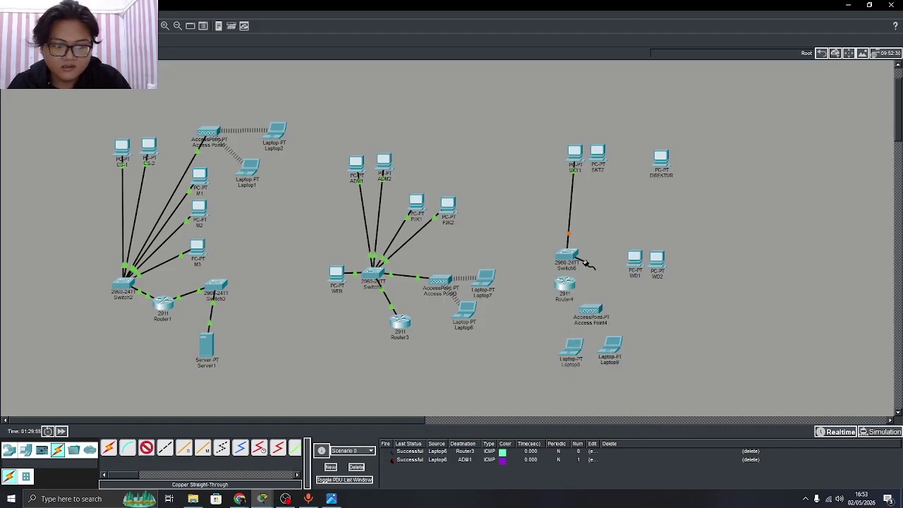
{"action": "left_click", "coordinate": [597, 151]}
{"action": "left_click", "coordinate": [618, 187]}
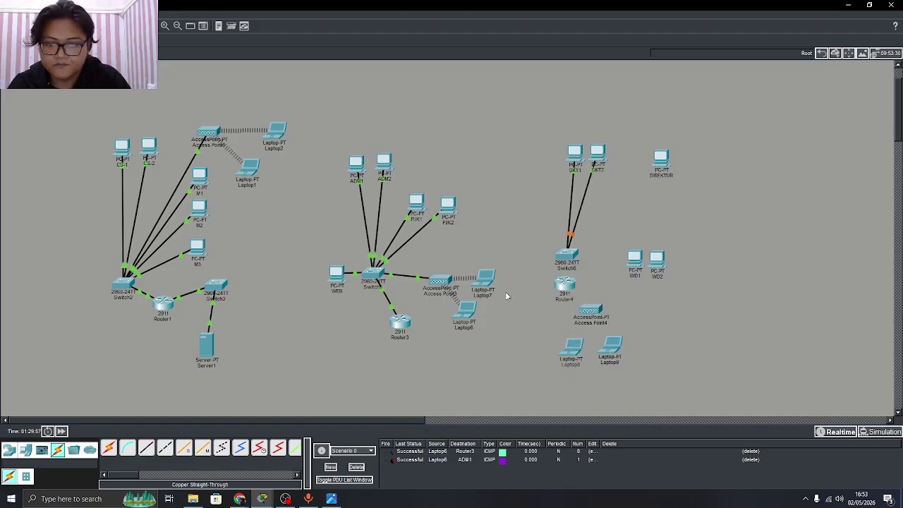
Connect Switch6 ports FastEthernet0/3 and FastEthernet0/4 to FastEthernet0 on DIREKTUR and WD1 with copper straight-through cables
{"action": "left_click", "coordinate": [566, 256]}
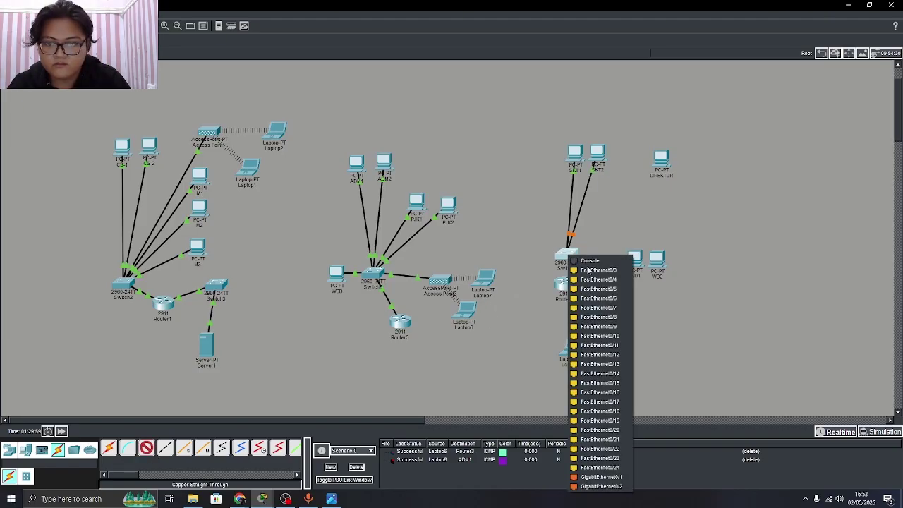
{"action": "left_click", "coordinate": [587, 279]}
{"action": "left_click", "coordinate": [660, 158]}
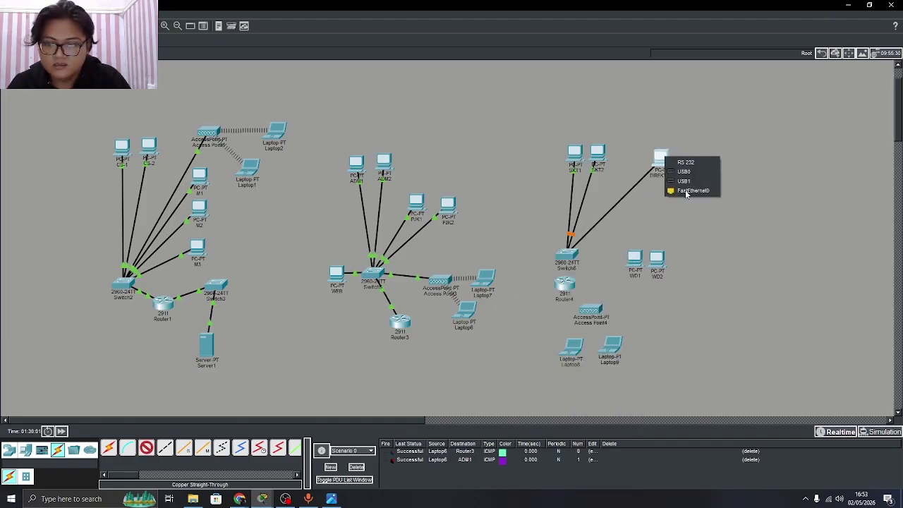
{"action": "left_click", "coordinate": [686, 191]}
{"action": "left_click", "coordinate": [573, 254]}
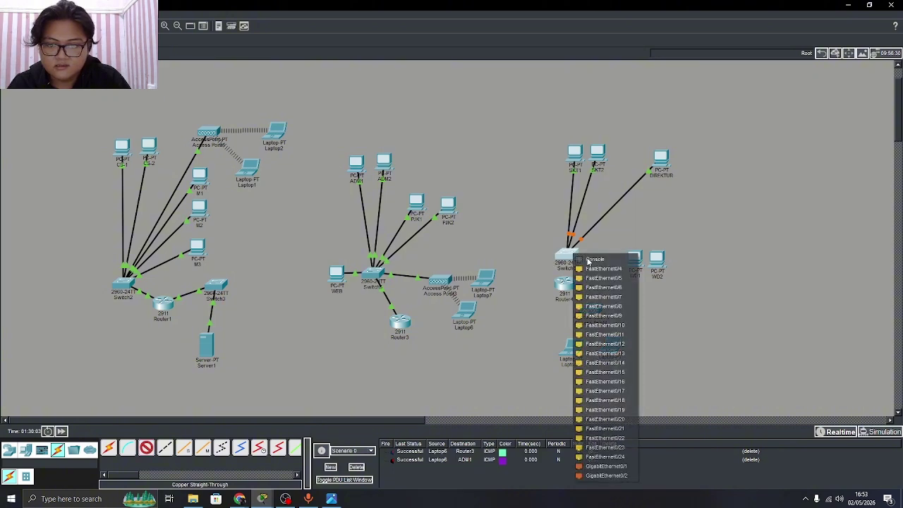
{"action": "left_click", "coordinate": [603, 271]}
{"action": "left_click", "coordinate": [635, 258]}
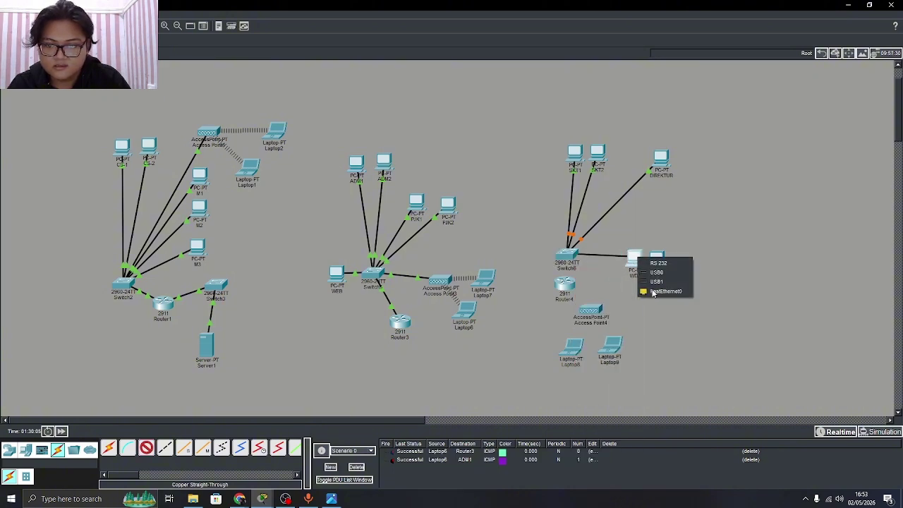
{"action": "left_click", "coordinate": [653, 291]}
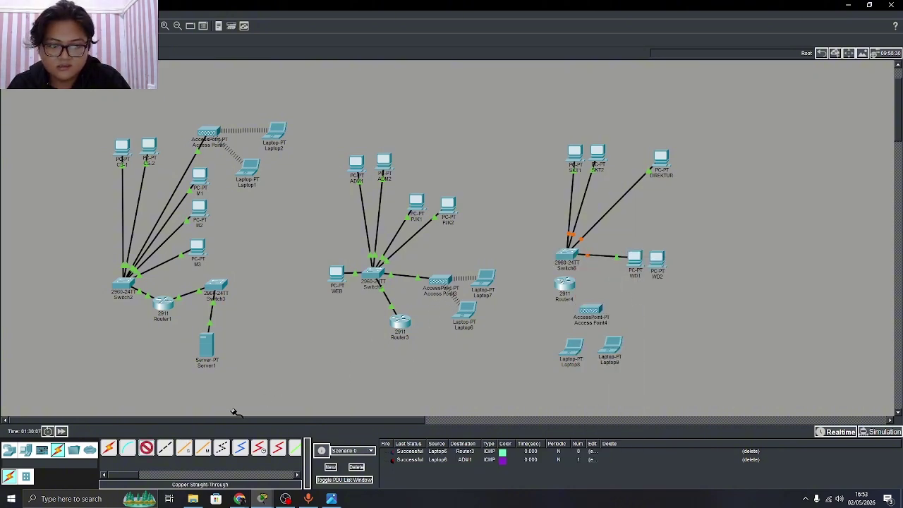
Connect Switch6 to WD2 with a copper straight-through cable and move WD2 up and away from WD1
{"action": "left_click", "coordinate": [570, 255]}
{"action": "left_click", "coordinate": [598, 274]}
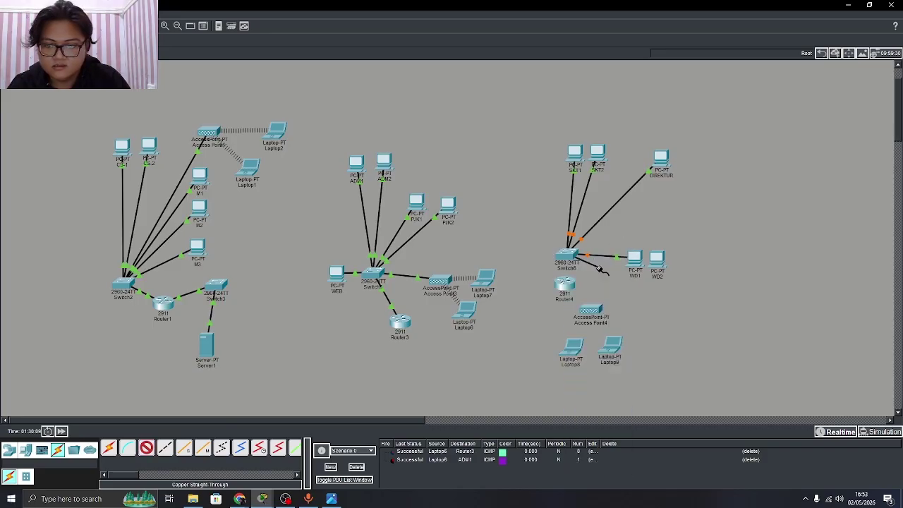
{"action": "left_click", "coordinate": [657, 260]}
{"action": "left_click", "coordinate": [674, 293]}
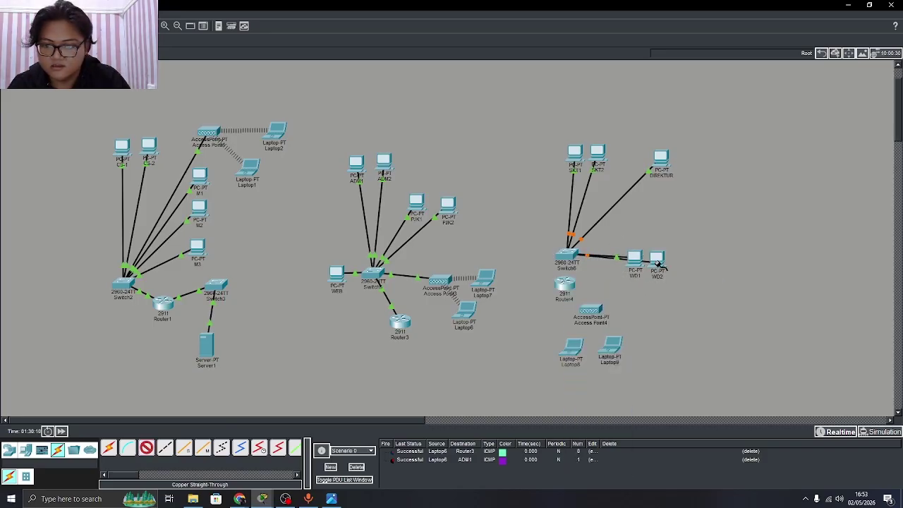
{"action": "left_click", "coordinate": [656, 261]}
{"action": "left_click", "coordinate": [674, 290]}
{"action": "left_click_drag", "start_coordinate": [657, 261], "coordinate": [666, 243]}
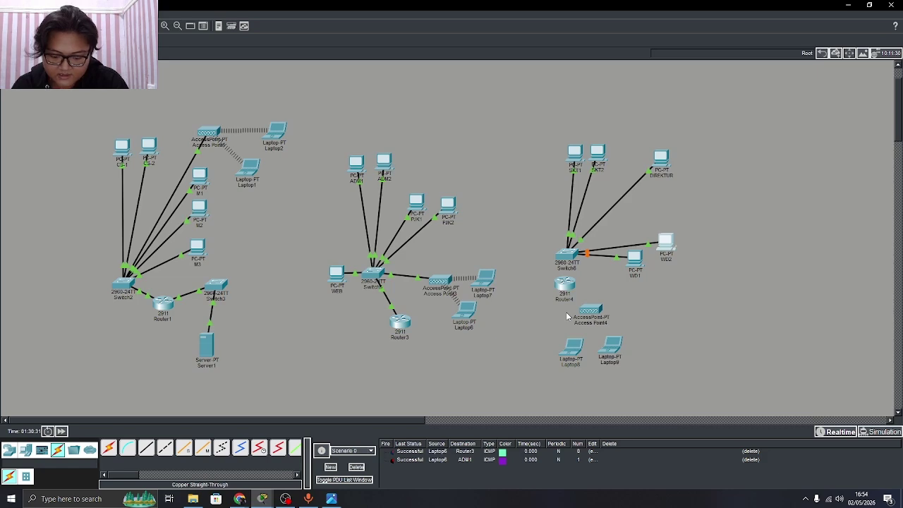
Give DIREKTUR the static IPv4 address 10.10.10.2 with subnet mask 255.0.0.0
{"action": "left_click", "coordinate": [663, 157]}
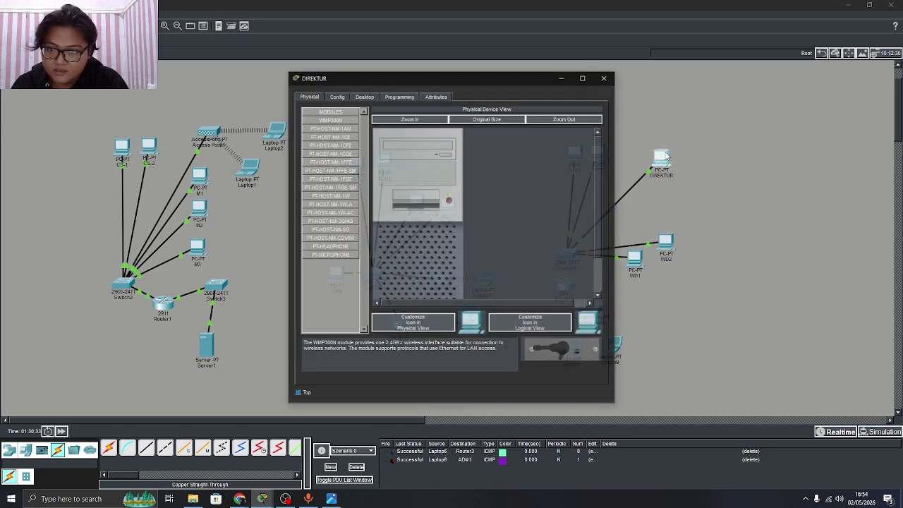
{"action": "left_click", "coordinate": [336, 97]}
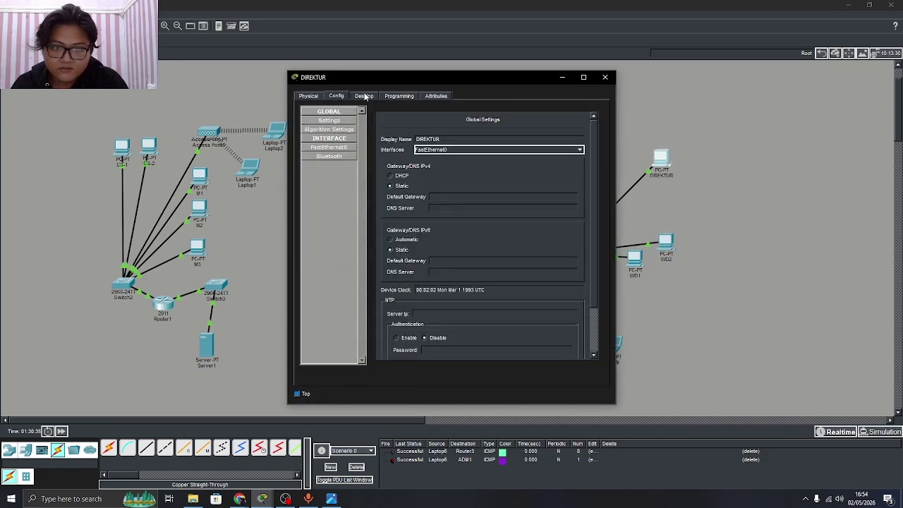
{"action": "left_click", "coordinate": [364, 97]}
{"action": "left_click", "coordinate": [342, 132]}
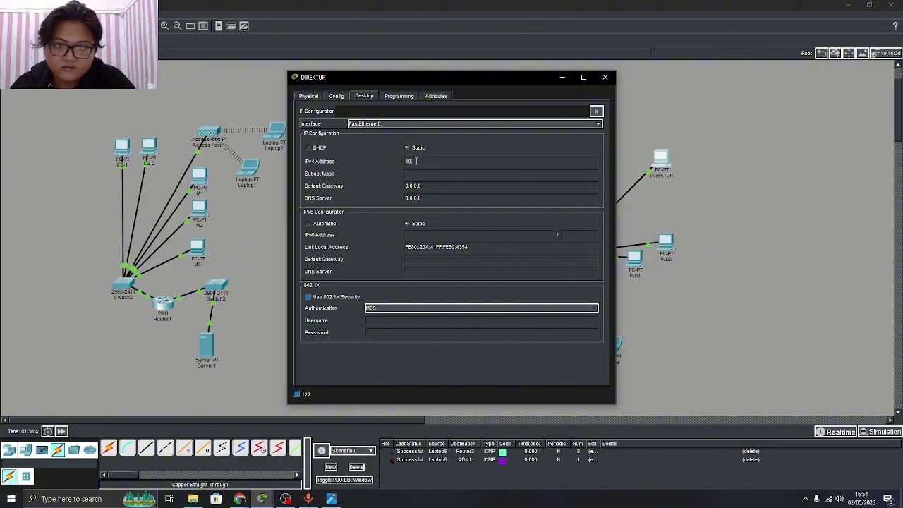
{"action": "type", "text": "10.10.2"}
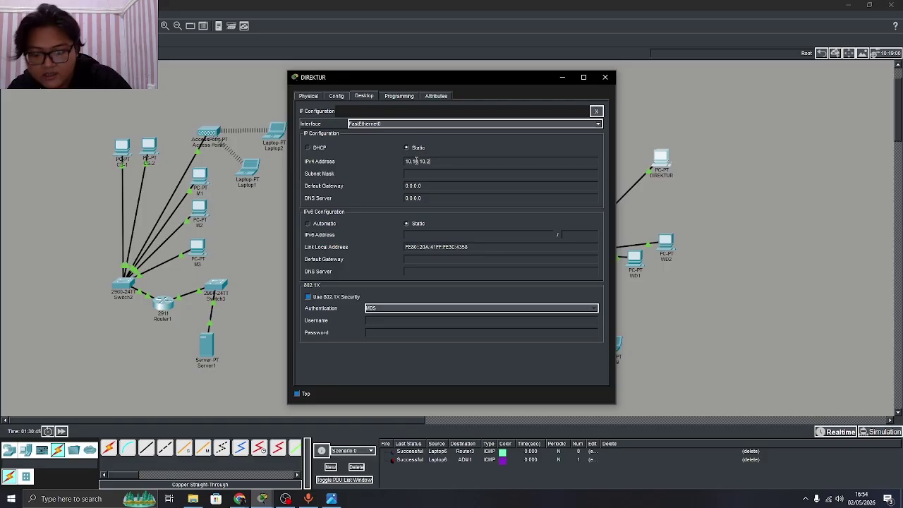
{"action": "key", "text": "Tab"}
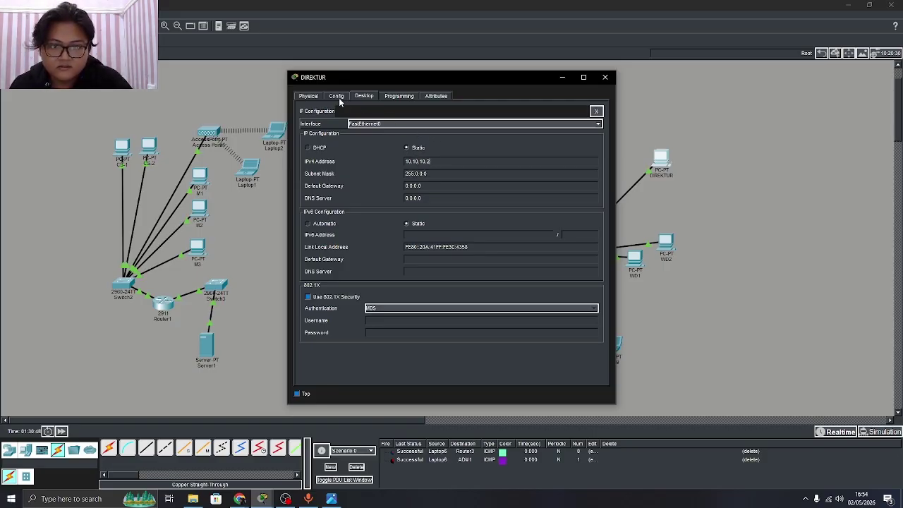
Set DIREKTUR's IPv4 default gateway to 10.10.10.1 and recheck its settings
{"action": "key", "text": "ctrl+a"}
{"action": "key", "text": "ctrl+c"}
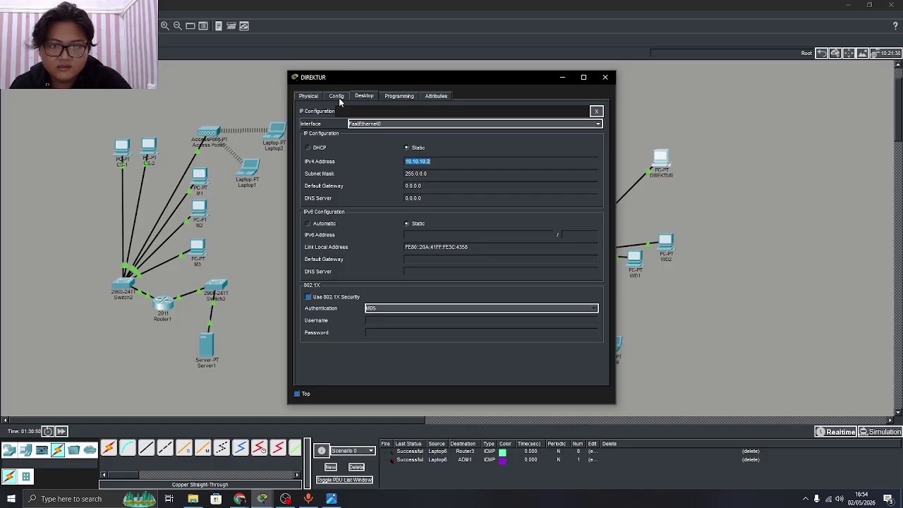
{"action": "left_click", "coordinate": [338, 97]}
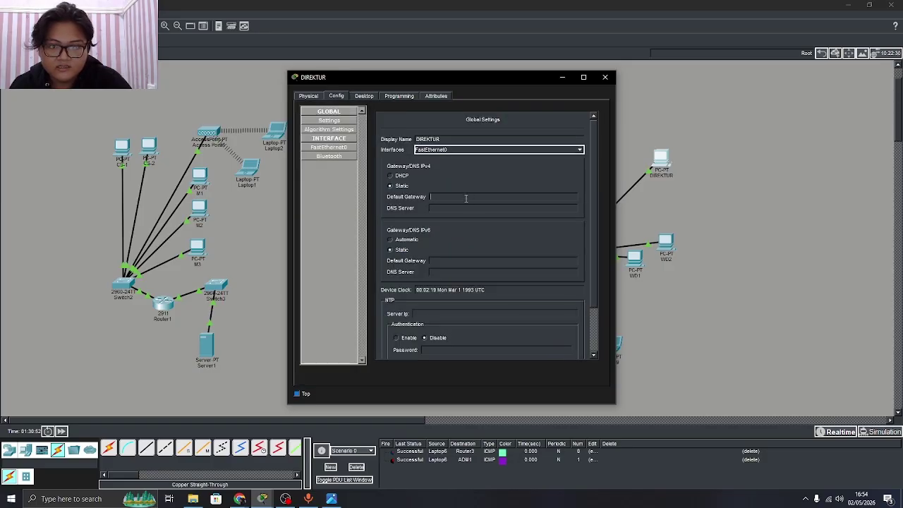
{"action": "key", "text": "ctrl+v"}
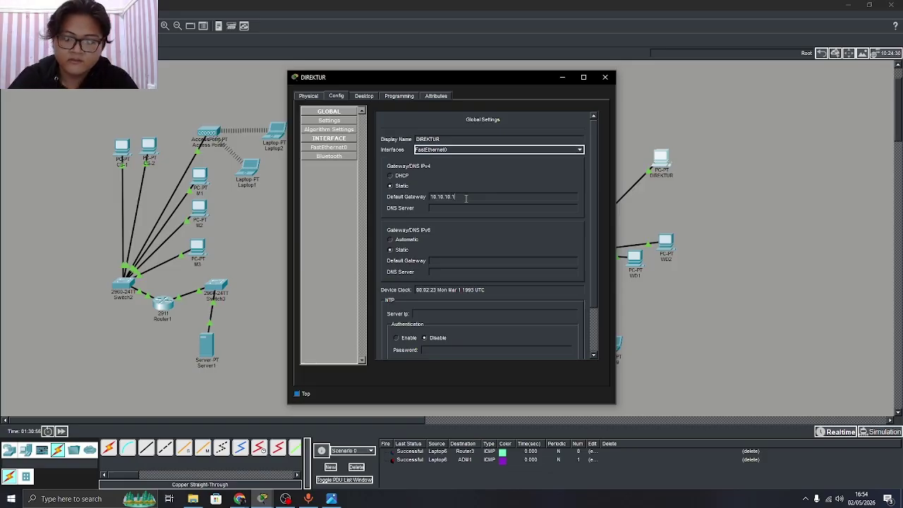
{"action": "left_click", "coordinate": [604, 78]}
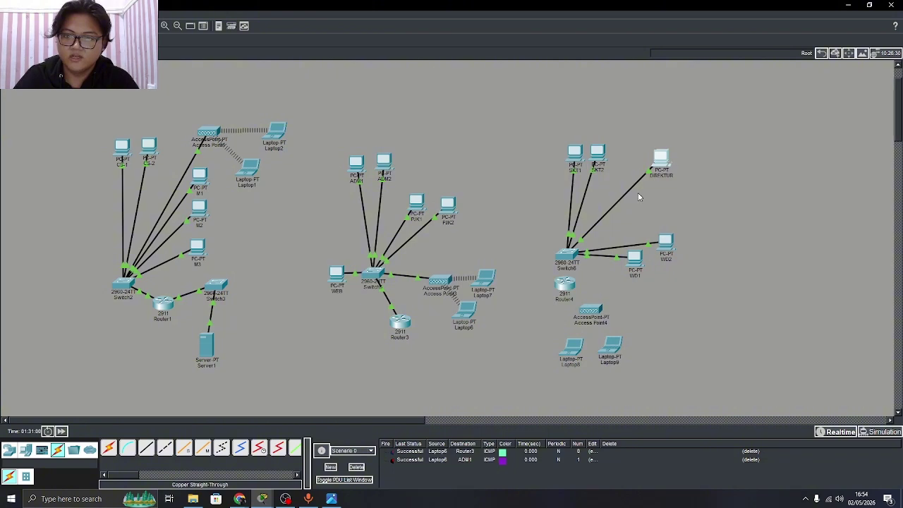
{"action": "left_click", "coordinate": [662, 162]}
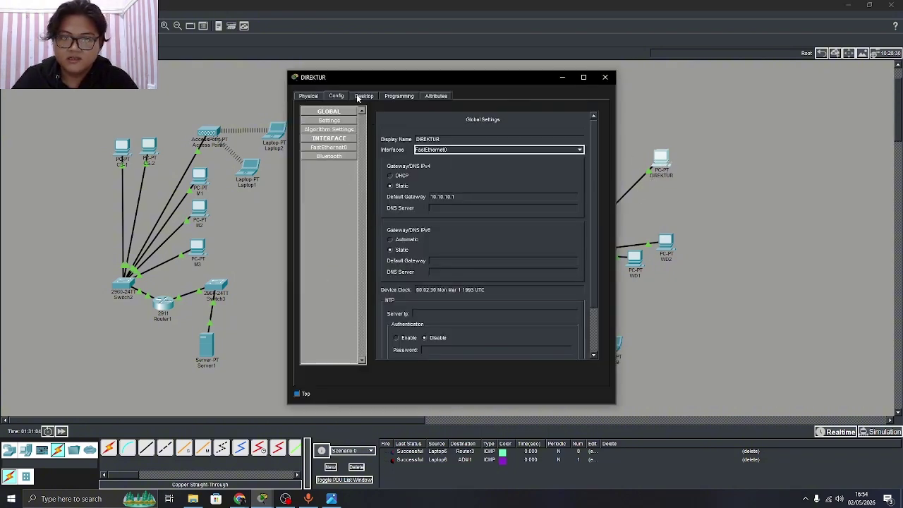
{"action": "left_click", "coordinate": [605, 77]}
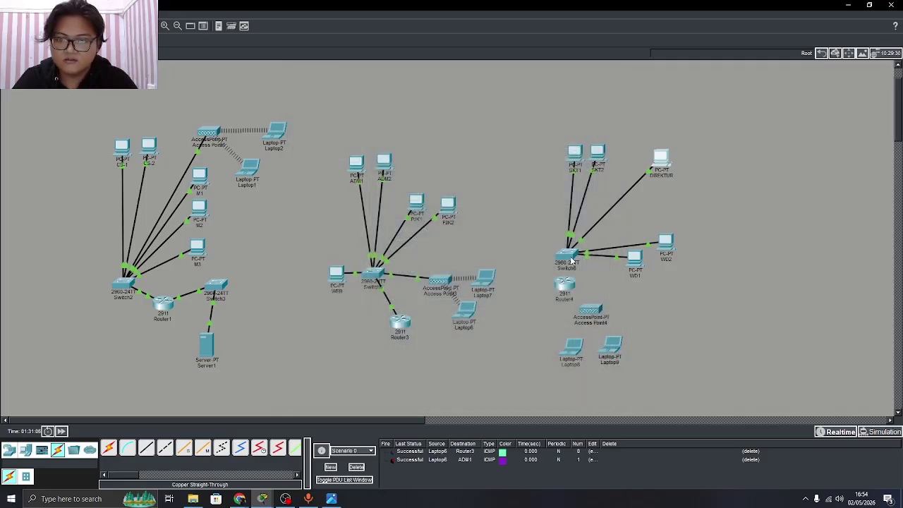
Connect Router4 to Switch6 with a copper straight-through cable
{"action": "left_click", "coordinate": [564, 285]}
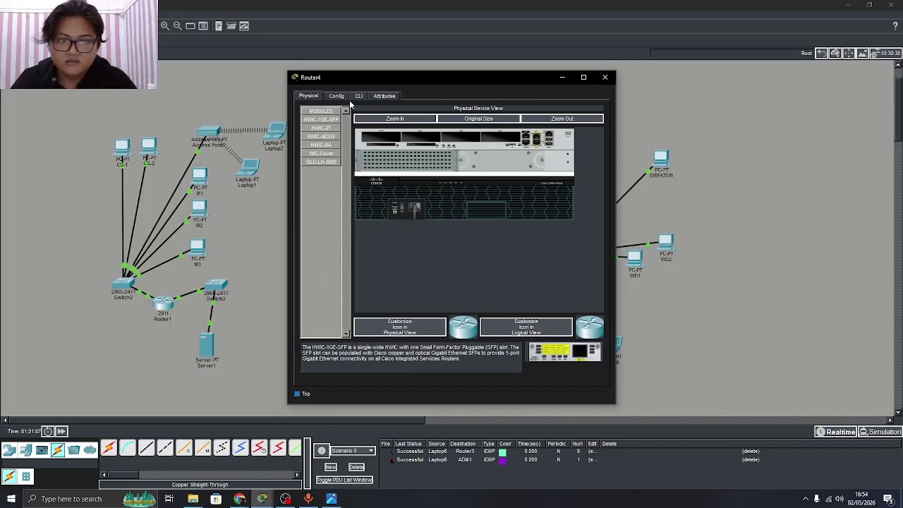
{"action": "left_click", "coordinate": [605, 77]}
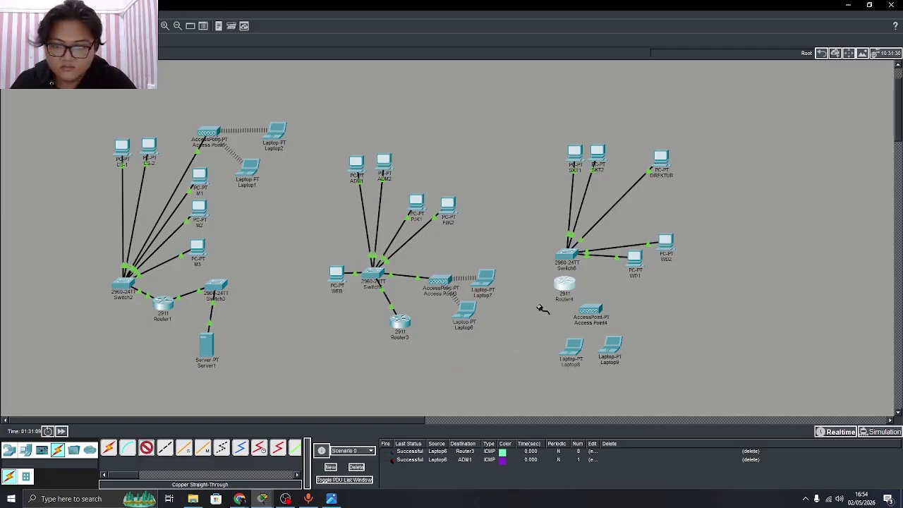
{"action": "left_click", "coordinate": [565, 287]}
{"action": "left_click", "coordinate": [581, 311]}
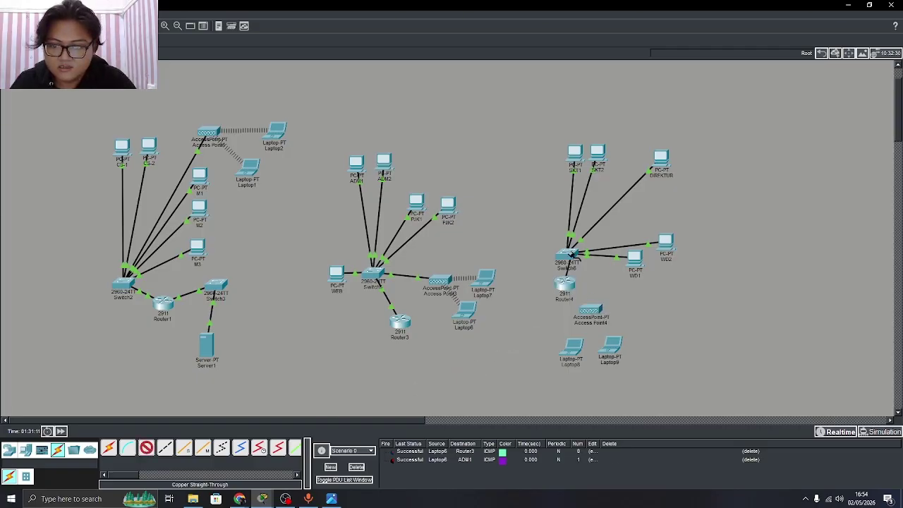
{"action": "left_click", "coordinate": [572, 254]}
{"action": "left_click", "coordinate": [592, 271]}
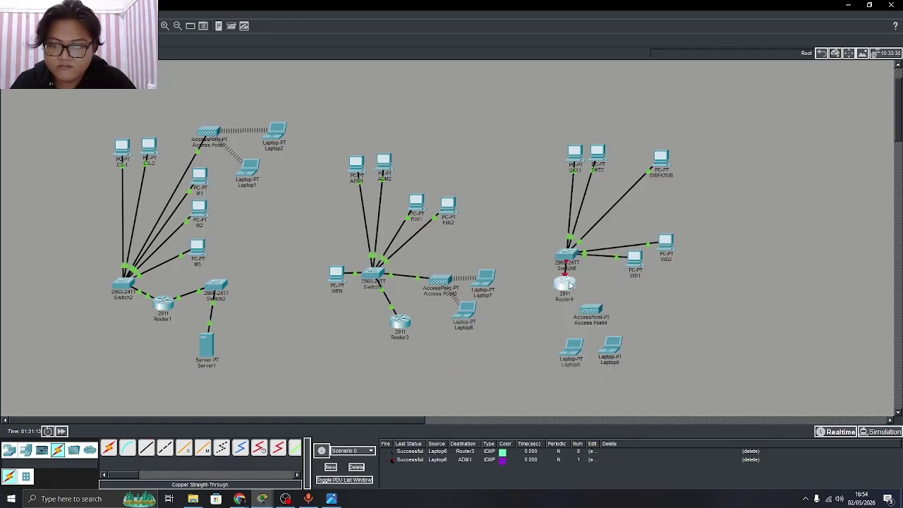
Give Router4's GigabitEthernet0/0 interface the IPv4 address 10.10.10.2, fill in its subnet mask and switch the port on
{"action": "left_click", "coordinate": [564, 284]}
{"action": "left_click", "coordinate": [337, 97]}
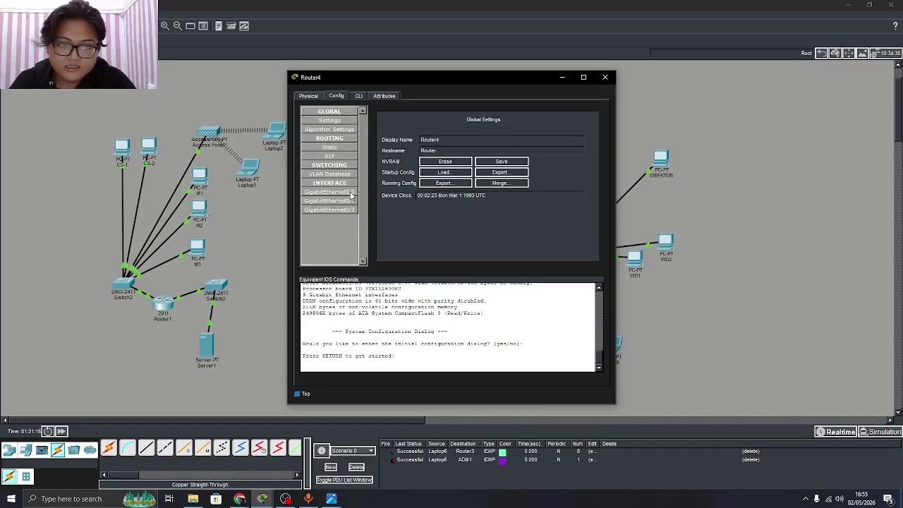
{"action": "left_click", "coordinate": [328, 192]}
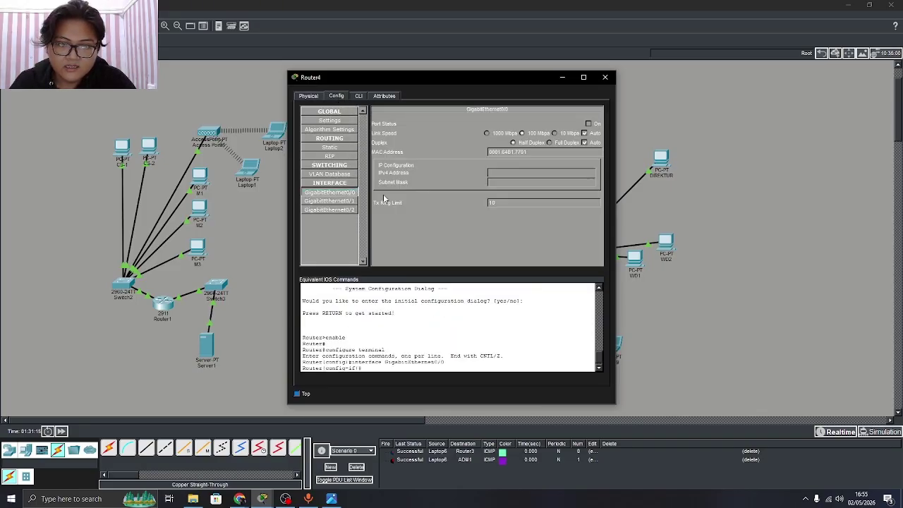
{"action": "left_click", "coordinate": [522, 182]}
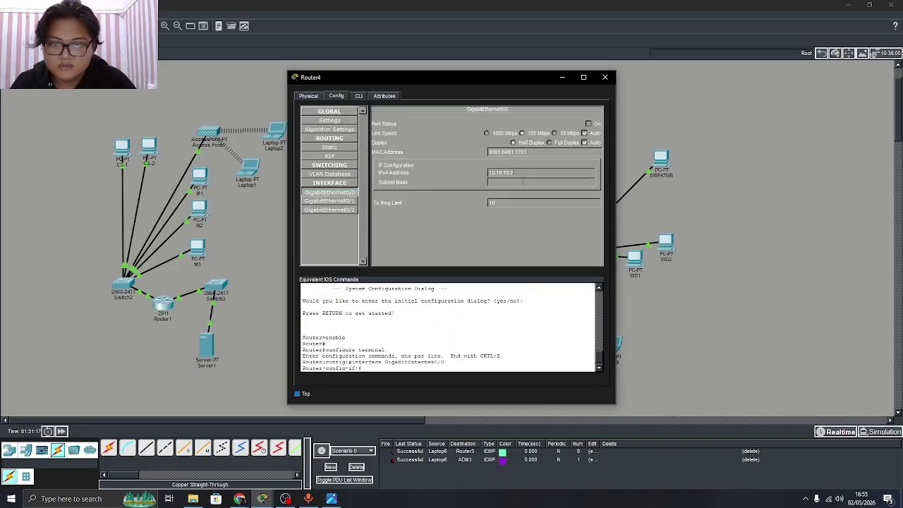
{"action": "left_click", "coordinate": [588, 123]}
{"action": "left_click", "coordinate": [607, 79]}
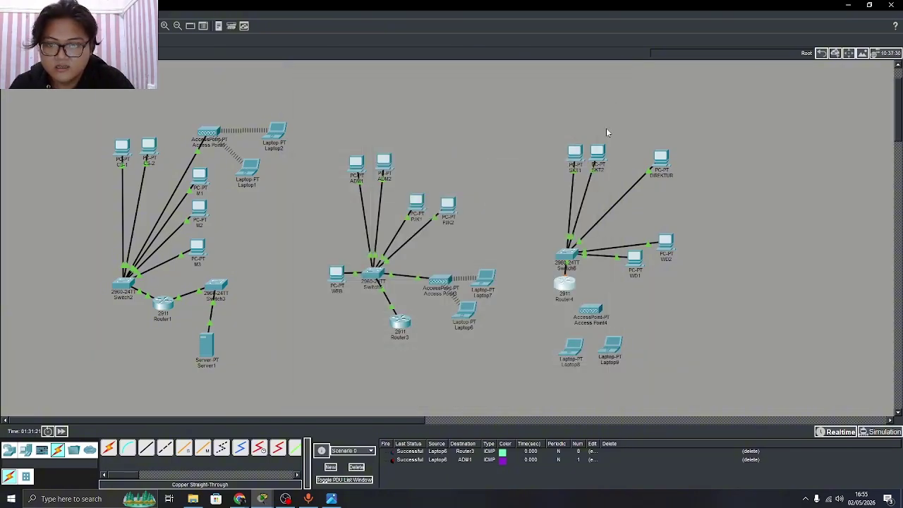
Clear the static IPv4 address in DIREKTUR's IP configuration
{"action": "left_click", "coordinate": [575, 154]}
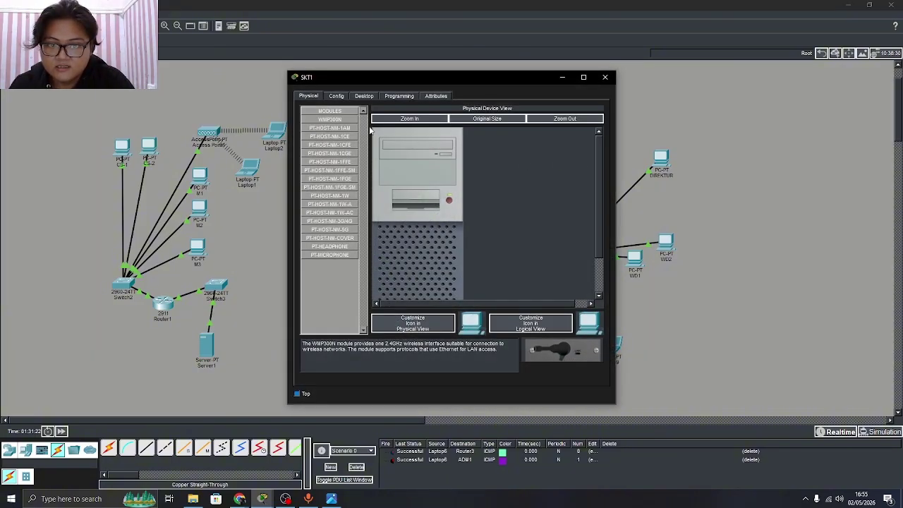
{"action": "left_click", "coordinate": [605, 77]}
{"action": "left_click", "coordinate": [660, 159]}
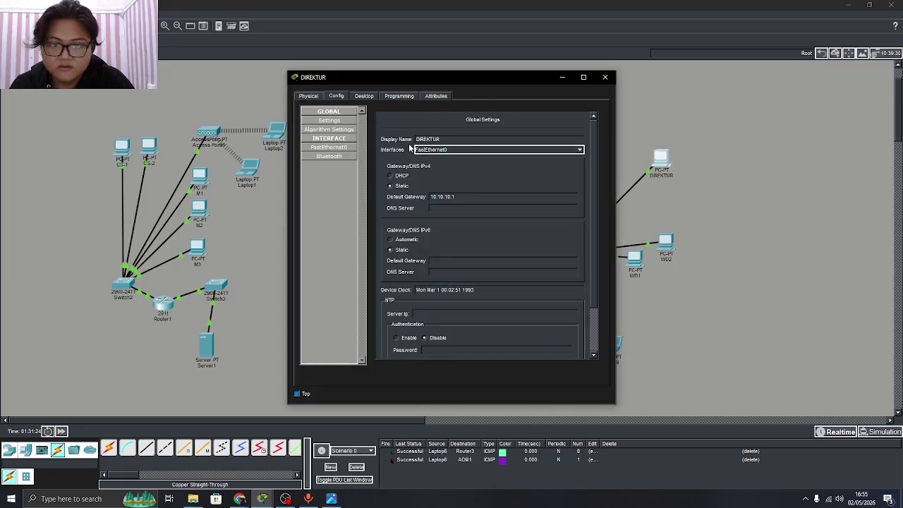
{"action": "left_click", "coordinate": [364, 96]}
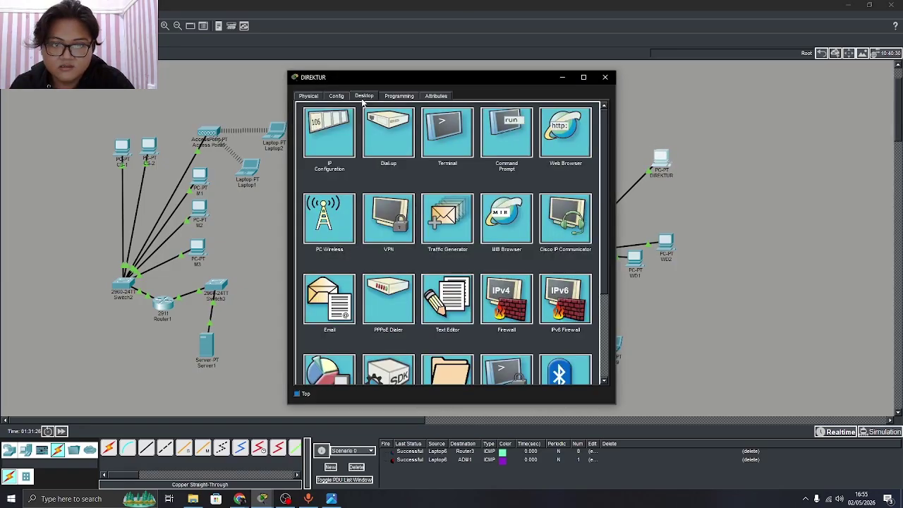
{"action": "left_click", "coordinate": [330, 132]}
{"action": "key", "text": "End"}
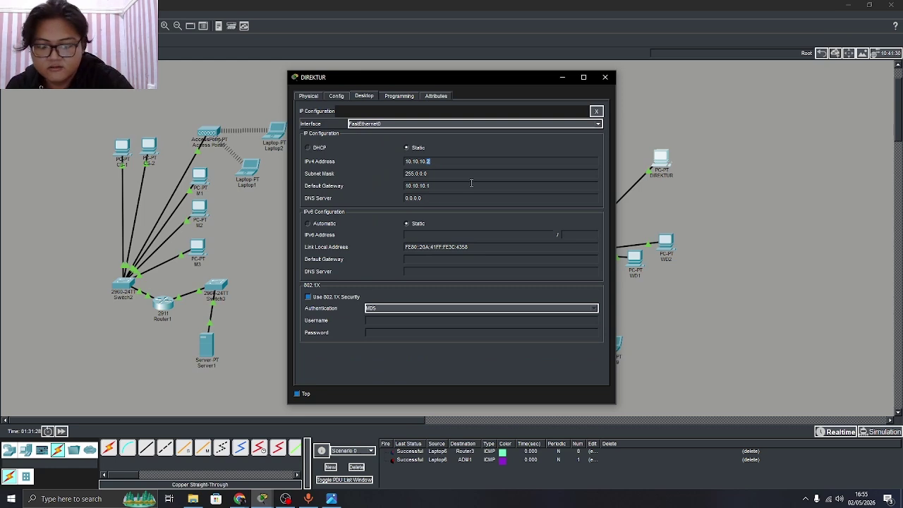
{"action": "key", "text": "shift+Home"}
{"action": "key", "text": "BackSpace"}
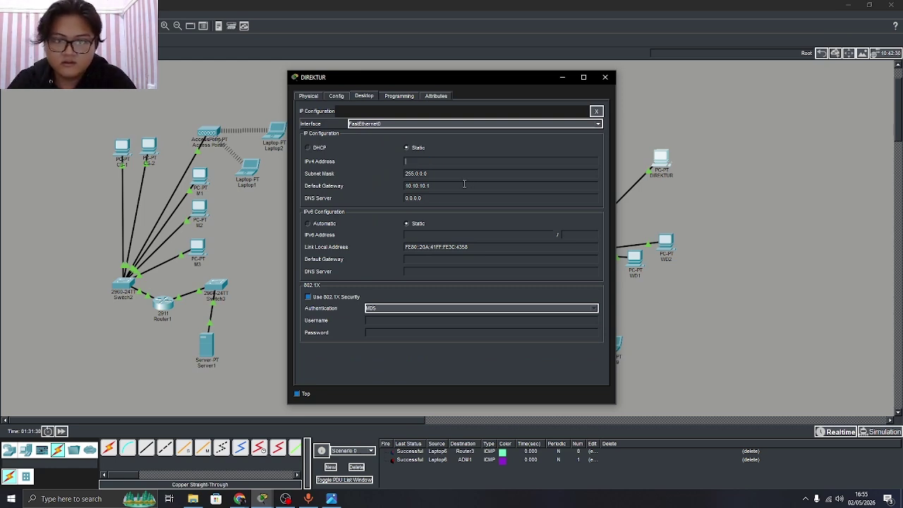
{"action": "left_click", "coordinate": [605, 77]}
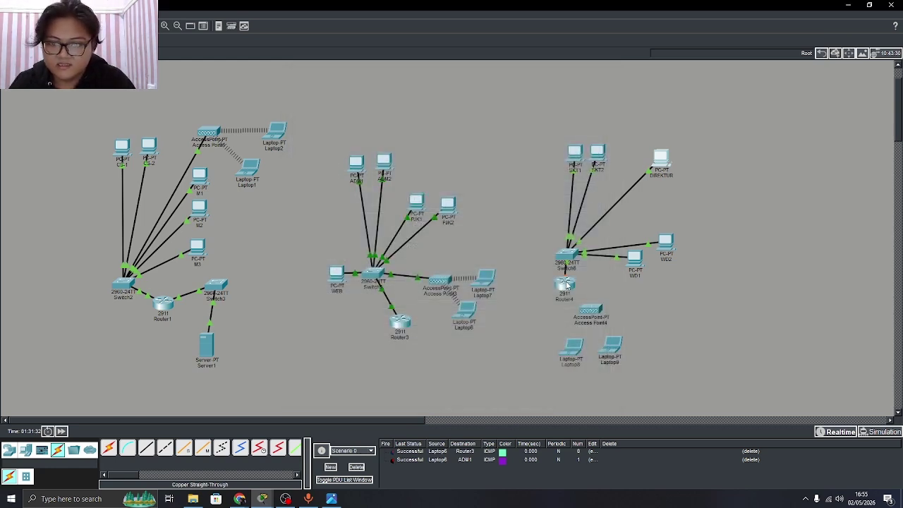
Set SKT1's IPv4 default gateway to 10.10.10.1
{"action": "left_click", "coordinate": [575, 151]}
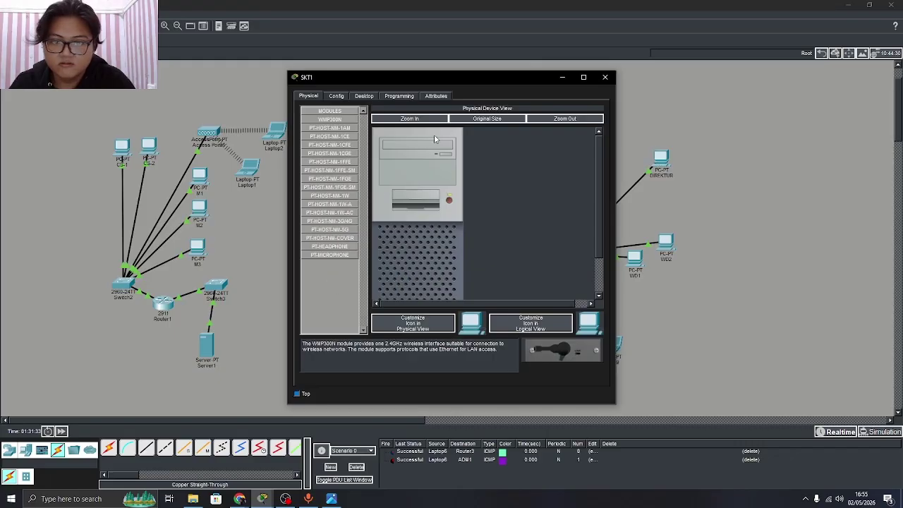
{"action": "left_click", "coordinate": [338, 96]}
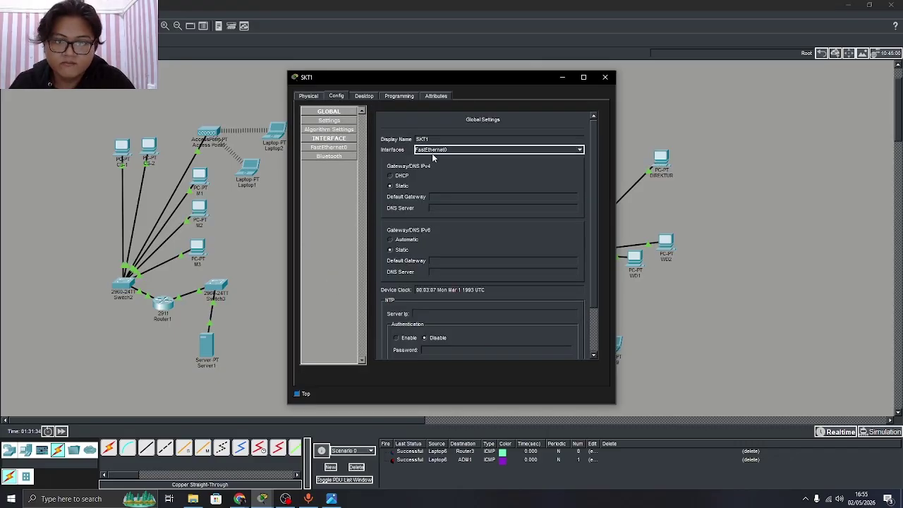
{"action": "double_click", "coordinate": [459, 201]}
{"action": "key", "text": "ctrl+c"}
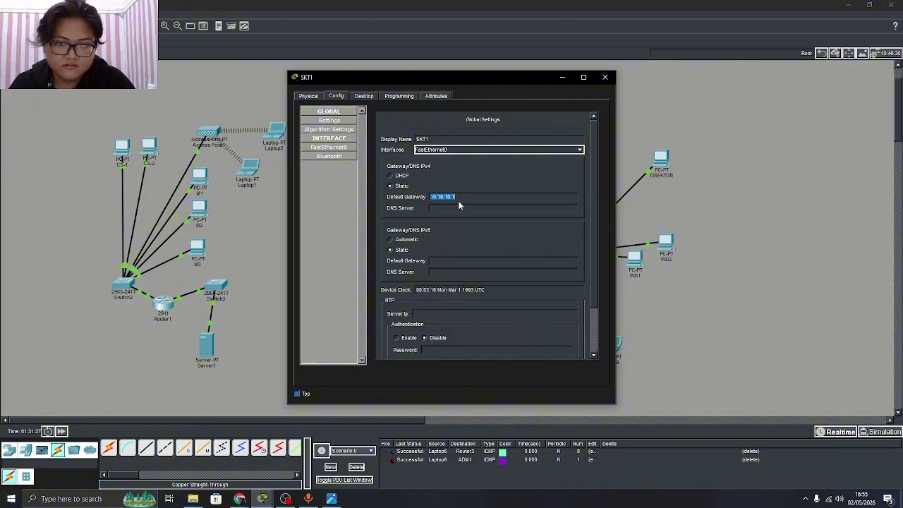
Give SKT1 the static IPv4 address 10.10.10.2 and fill in its subnet mask
{"action": "left_click", "coordinate": [364, 95]}
{"action": "left_click", "coordinate": [346, 145]}
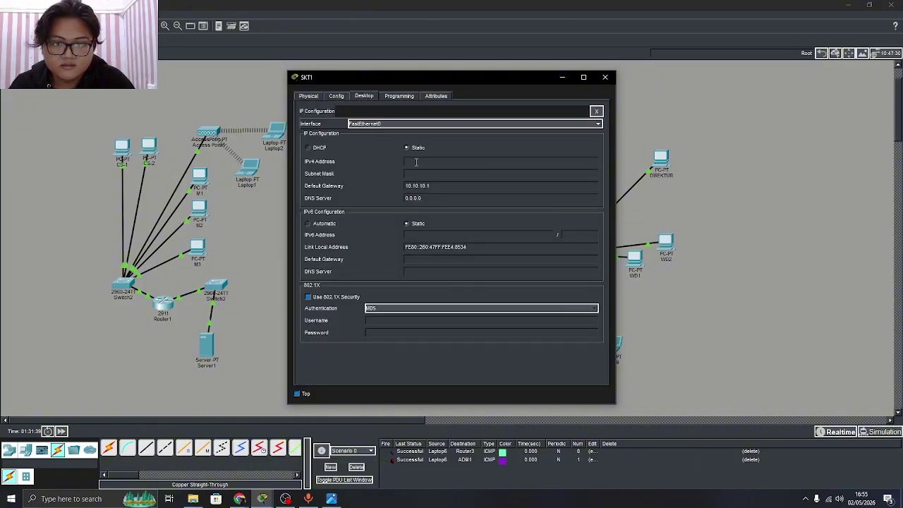
{"action": "key", "text": "ctrl+v"}
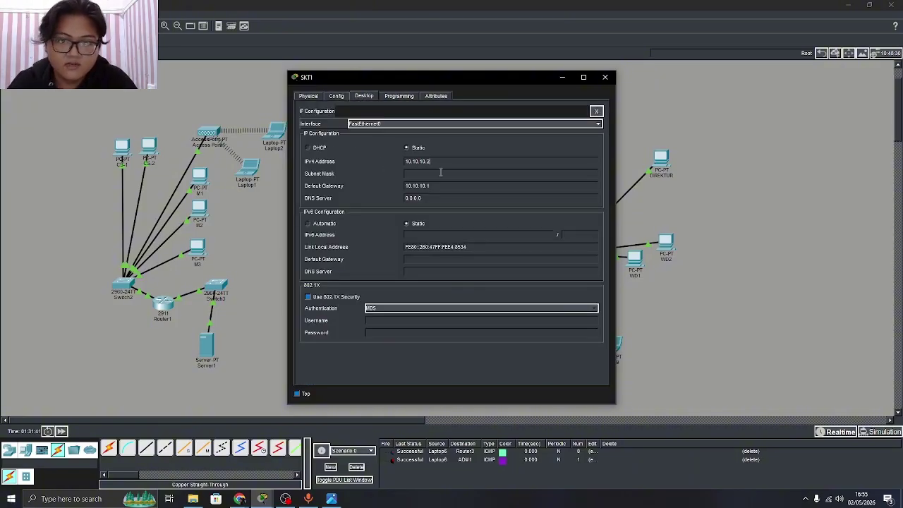
{"action": "left_click", "coordinate": [438, 172]}
{"action": "left_click", "coordinate": [605, 77]}
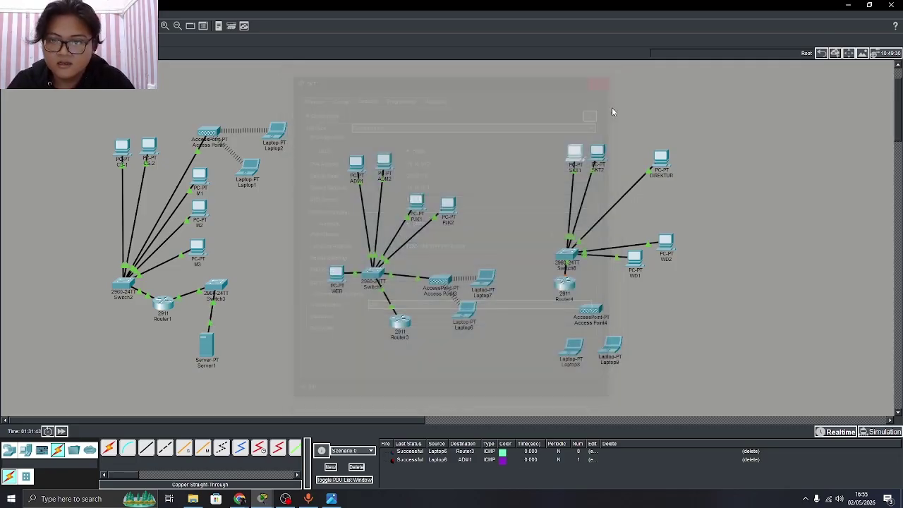
Set SKT2's IPv4 default gateway to 10.10.10.1
{"action": "left_click", "coordinate": [382, 161]}
{"action": "left_click", "coordinate": [339, 97]}
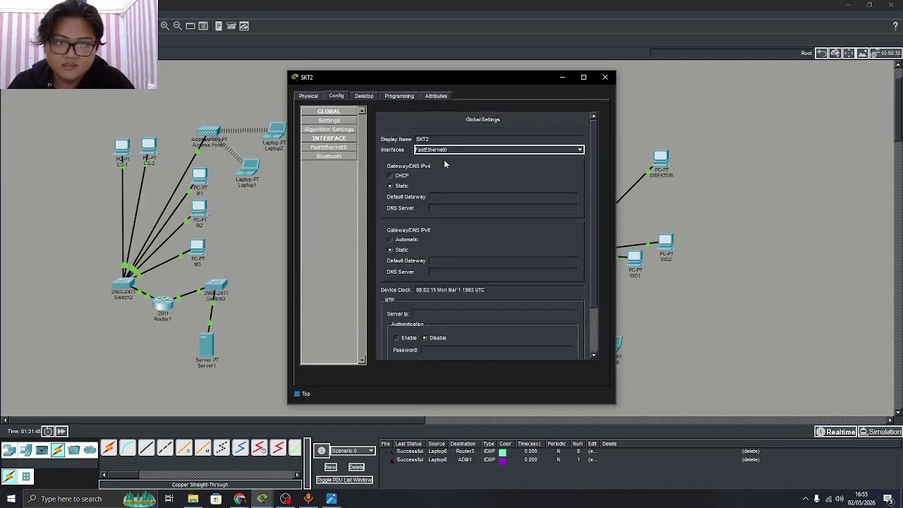
{"action": "type", "text": "10.10.10.1"}
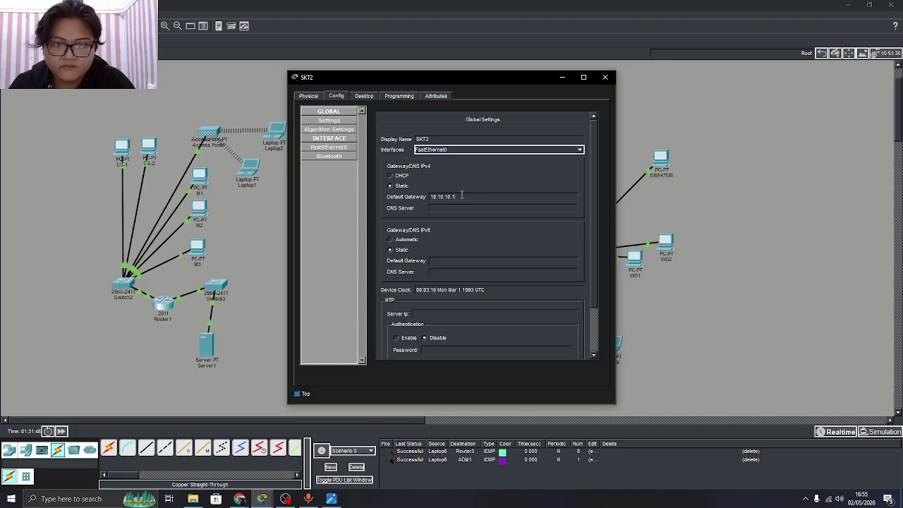
Give SKT2 the static IPv4 address 10.10.10.3
{"action": "left_click", "coordinate": [357, 98]}
{"action": "left_click", "coordinate": [325, 134]}
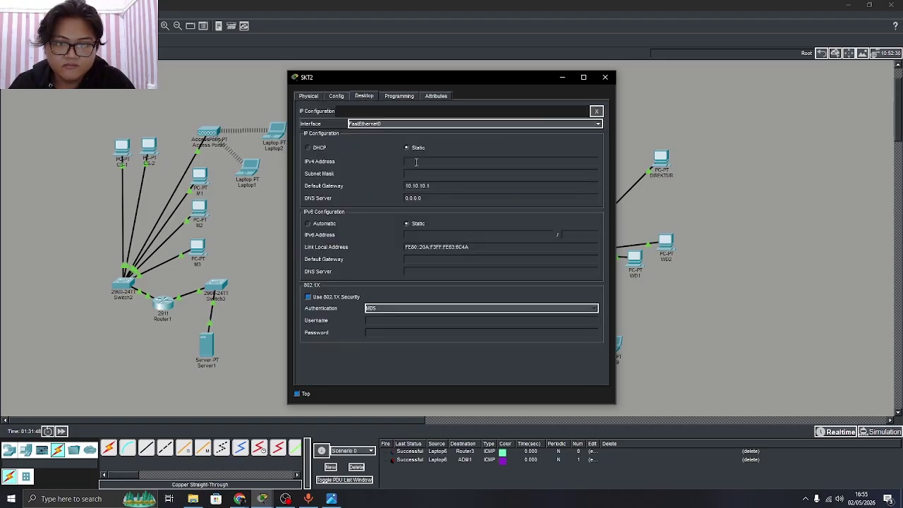
{"action": "left_click", "coordinate": [415, 164]}
{"action": "type", "text": "10.10.10.1"}
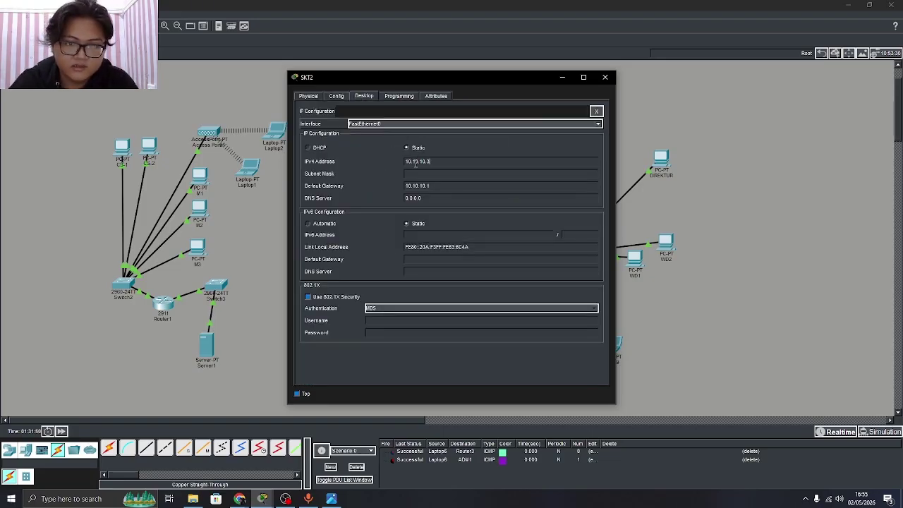
{"action": "left_click", "coordinate": [605, 78]}
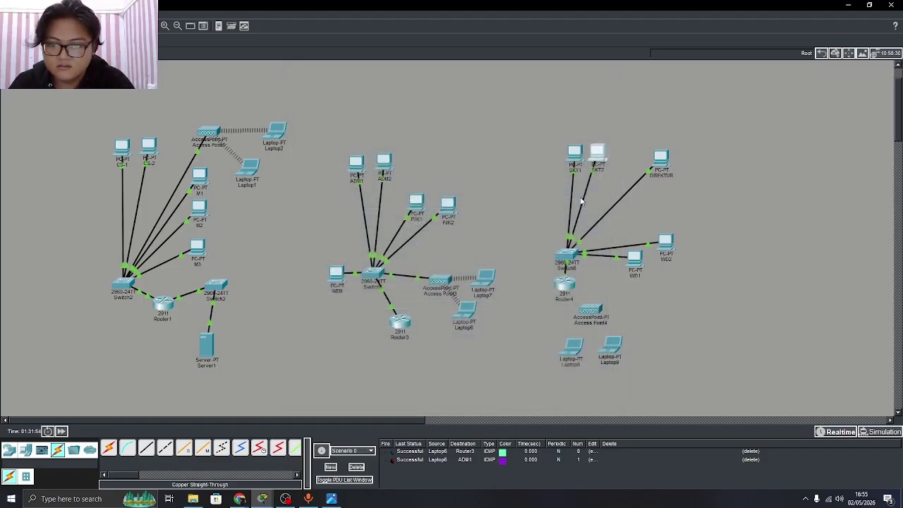
Set DIREKTUR's IPv4 address to 10.10.10.4 and check its default gateway
{"action": "left_click", "coordinate": [661, 158]}
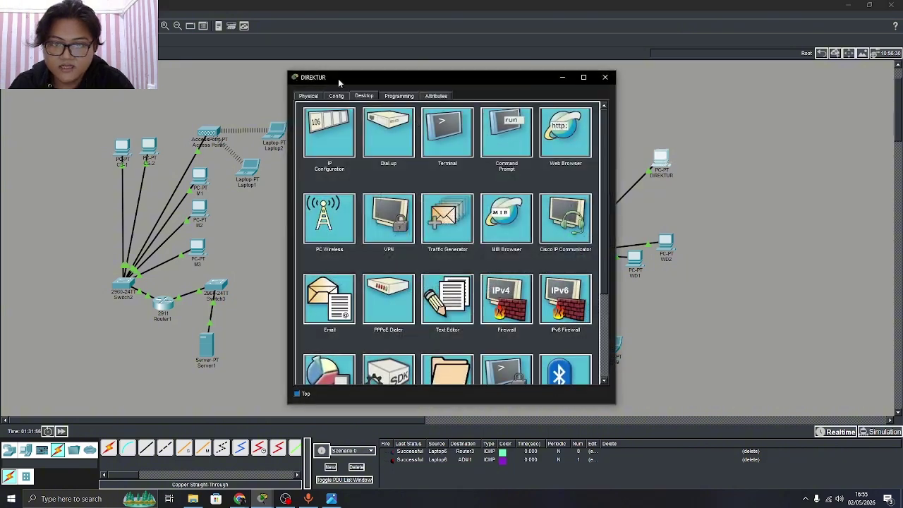
{"action": "left_click", "coordinate": [353, 132]}
{"action": "type", "text": "10.10.10.1"}
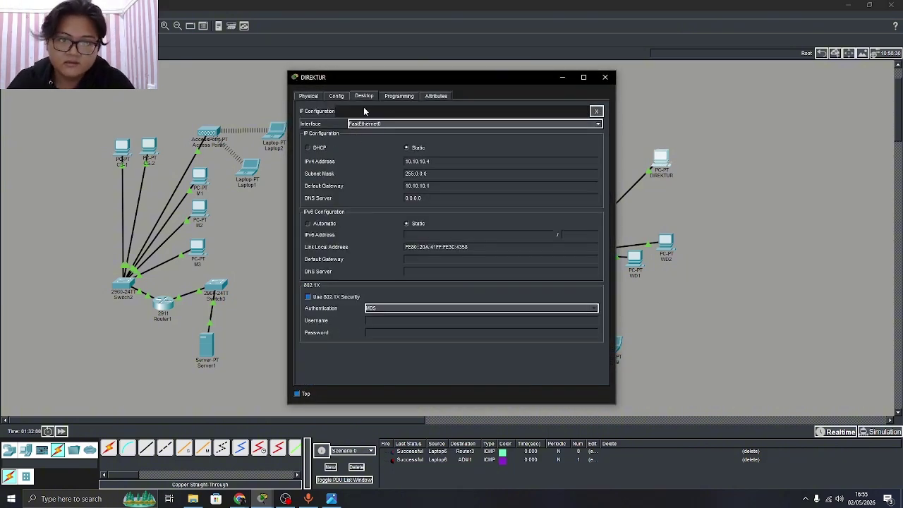
{"action": "left_click", "coordinate": [337, 96]}
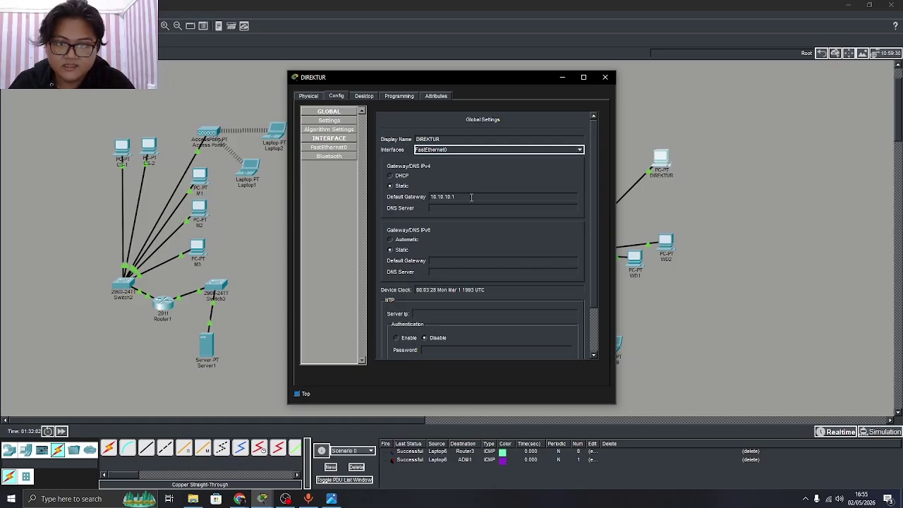
{"action": "left_click", "coordinate": [605, 77]}
Set WD2's IPv4 default gateway to 10.10.10.1 and give it a static address in the 10.10.10.x range
{"action": "left_click", "coordinate": [665, 243]}
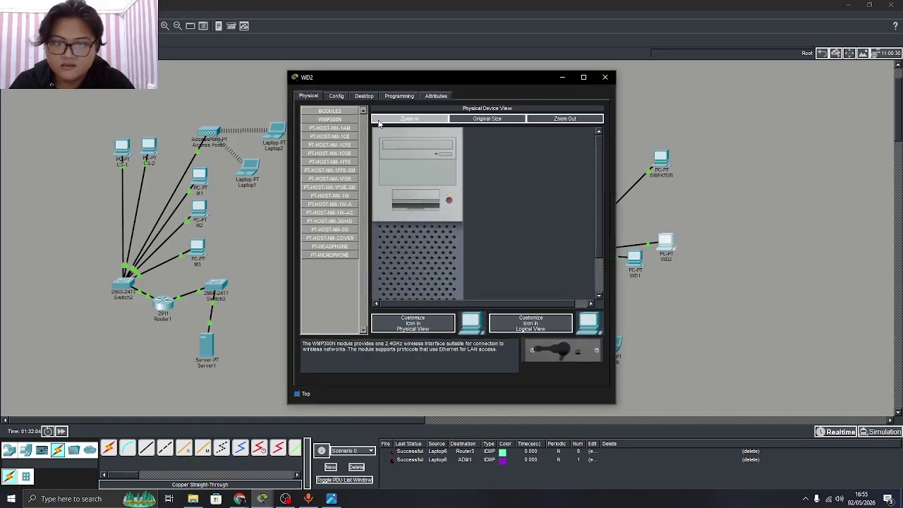
{"action": "left_click", "coordinate": [333, 98]}
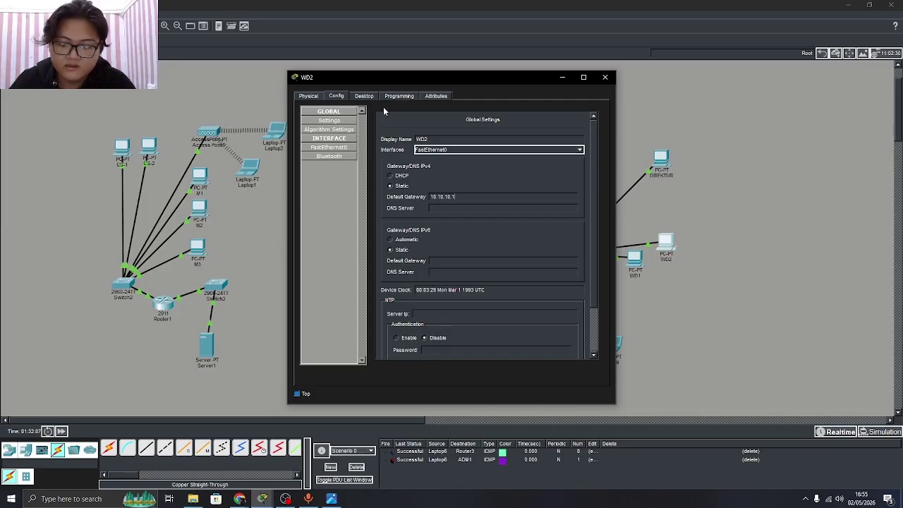
{"action": "left_click", "coordinate": [365, 97]}
{"action": "left_click", "coordinate": [330, 133]}
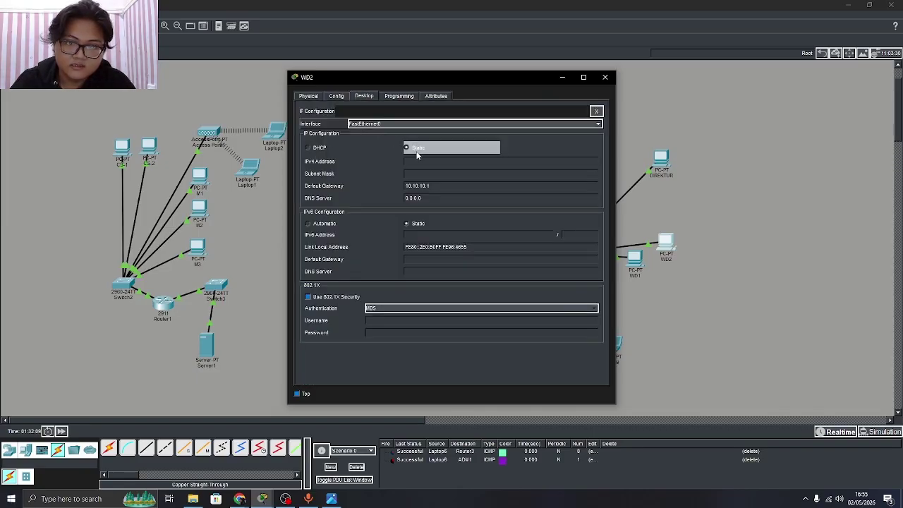
{"action": "left_click", "coordinate": [416, 148]}
{"action": "left_click", "coordinate": [433, 162]}
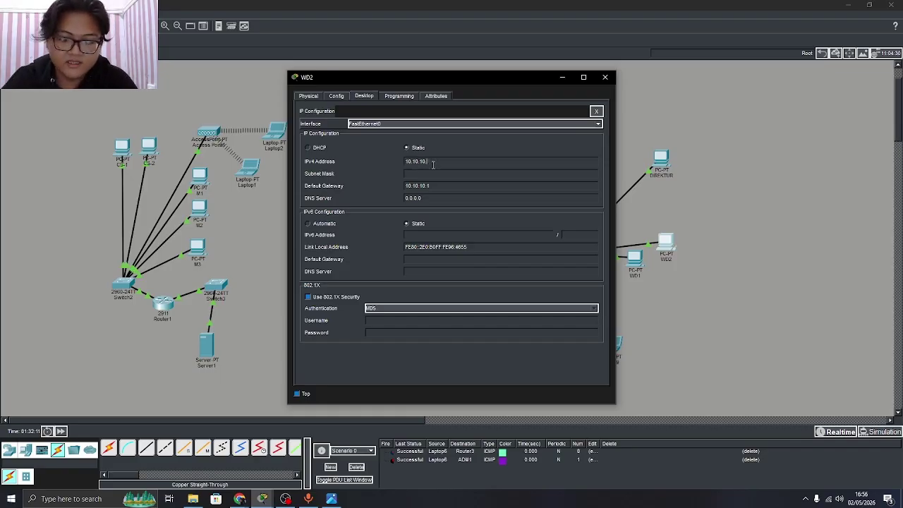
{"action": "left_click", "coordinate": [605, 77]}
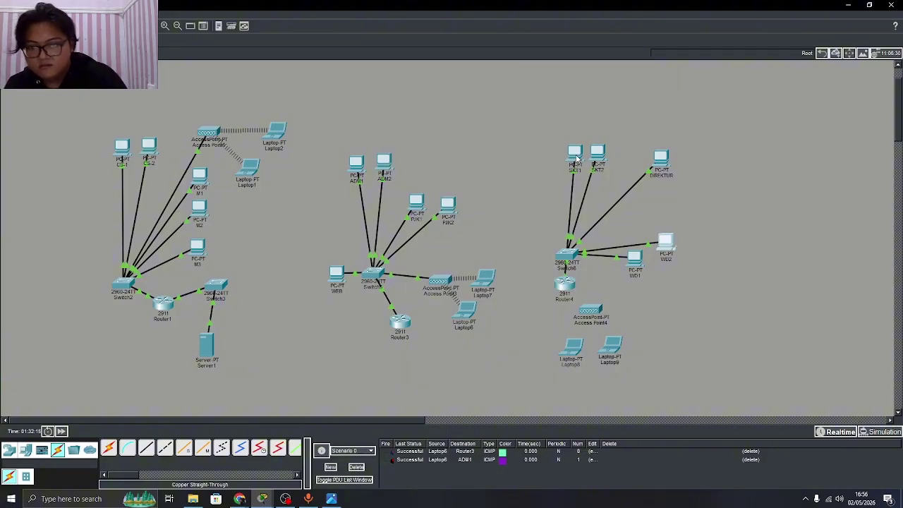
Set WD1's IPv4 default gateway to 10.10.10.1
{"action": "left_click", "coordinate": [635, 259]}
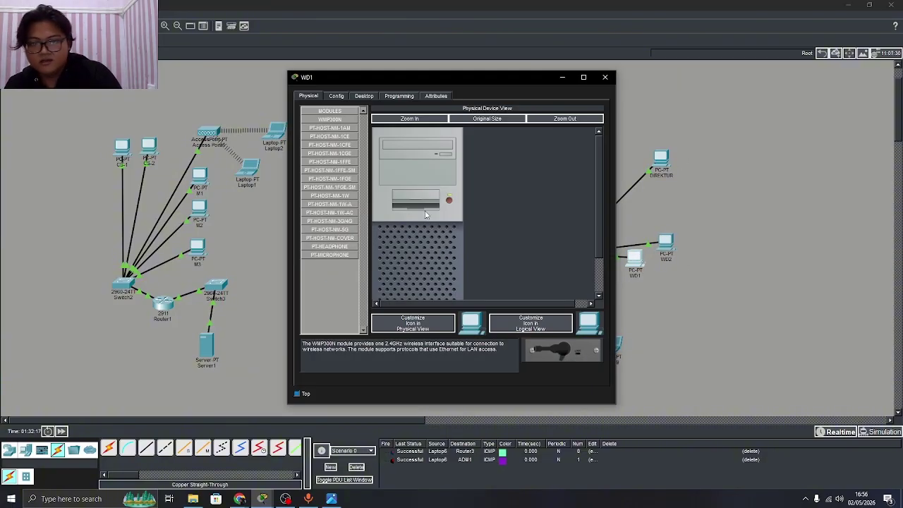
{"action": "left_click", "coordinate": [338, 96]}
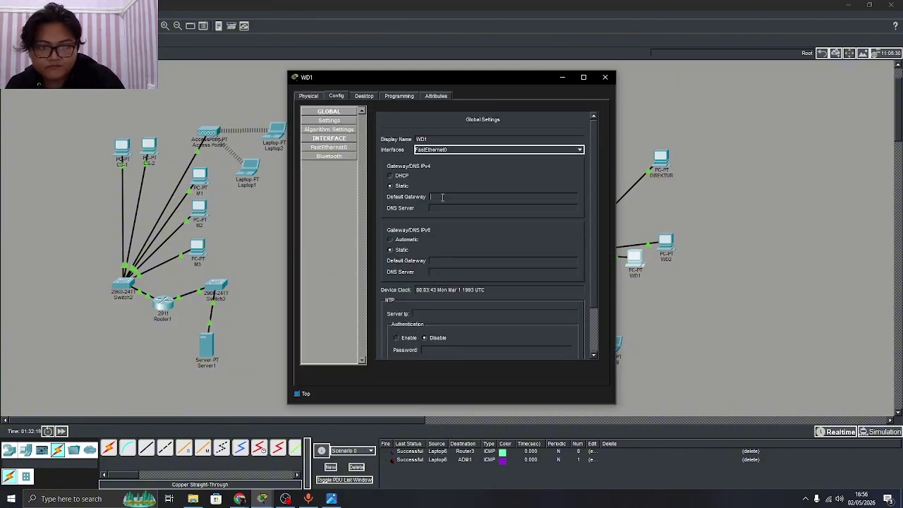
{"action": "type", "text": "10.10.10.1"}
Give WD1 the static IPv4 address 10.10.10.6 with subnet mask 255.0.0.0
{"action": "left_click", "coordinate": [364, 96]}
{"action": "left_click", "coordinate": [353, 145]}
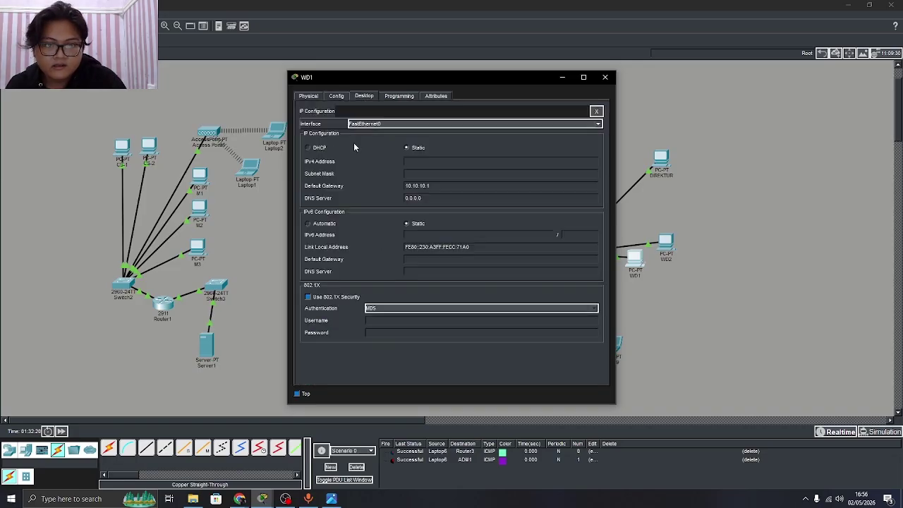
{"action": "left_click", "coordinate": [415, 162]}
{"action": "type", "text": "10.10.10.1"}
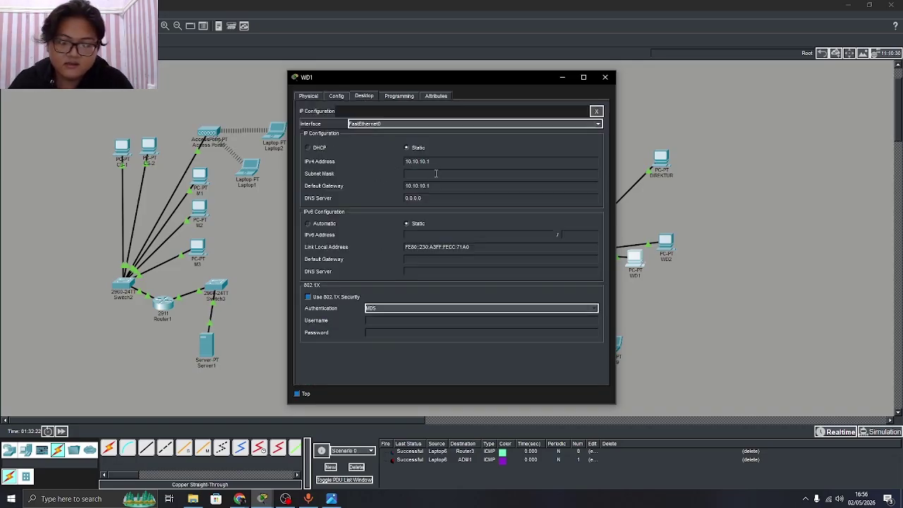
{"action": "key", "text": "BackSpace"}
{"action": "left_click", "coordinate": [436, 173]}
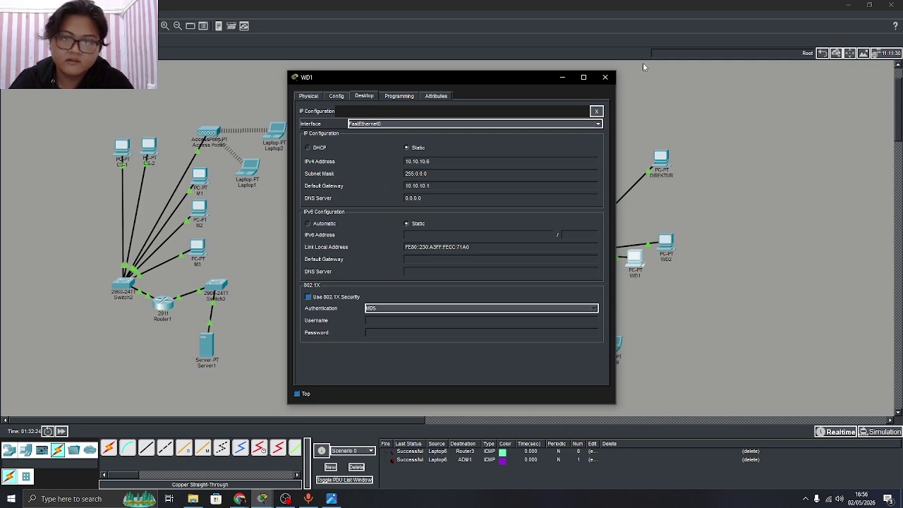
{"action": "left_click", "coordinate": [604, 77]}
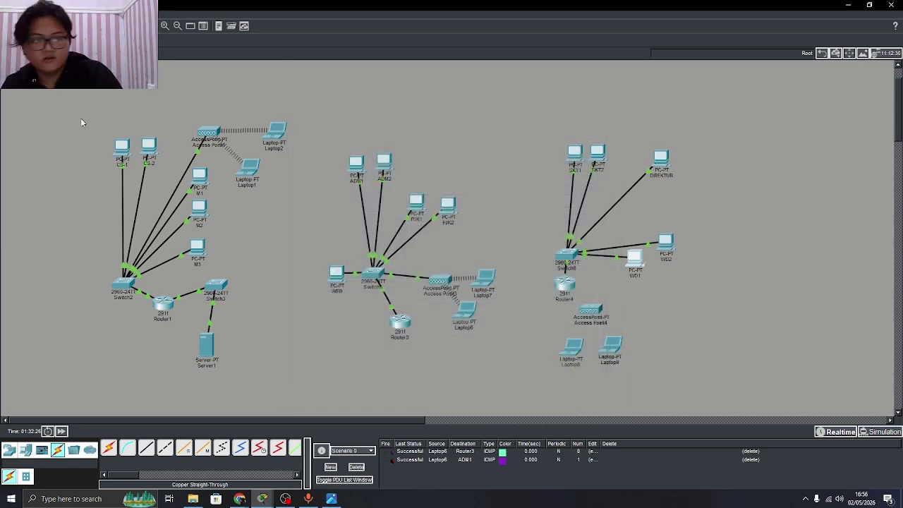
Test connectivity from Router4 to SKT1 with a simple PDU, clear the PDU list and send the test again
{"action": "left_click", "coordinate": [565, 285]}
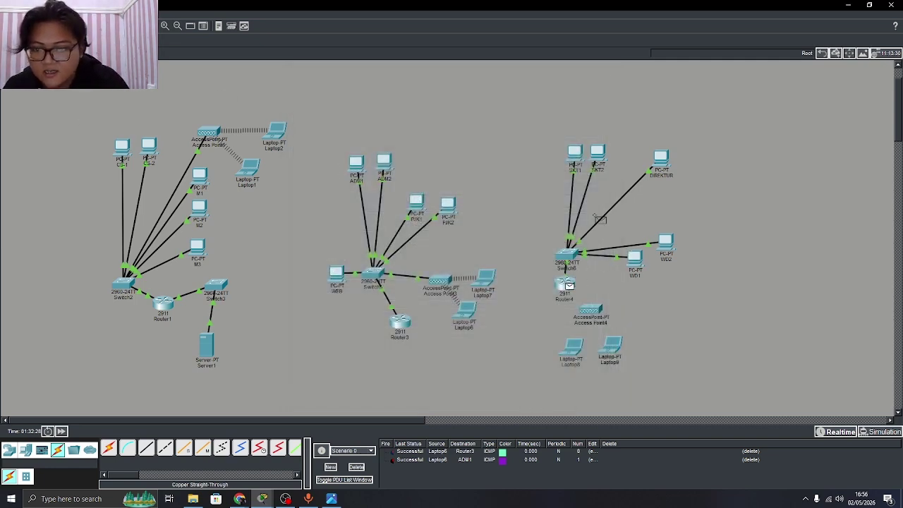
{"action": "left_click", "coordinate": [577, 158]}
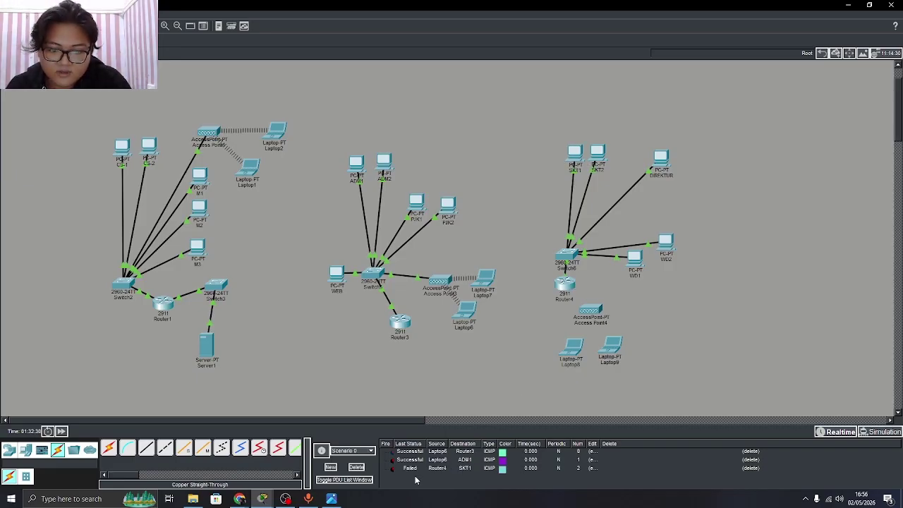
{"action": "left_click", "coordinate": [357, 467]}
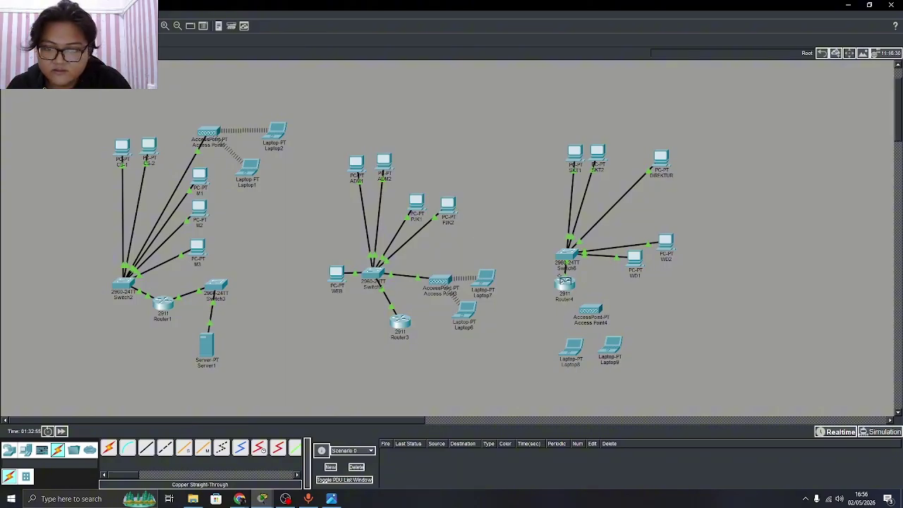
{"action": "left_click", "coordinate": [568, 285]}
{"action": "left_click", "coordinate": [580, 159]}
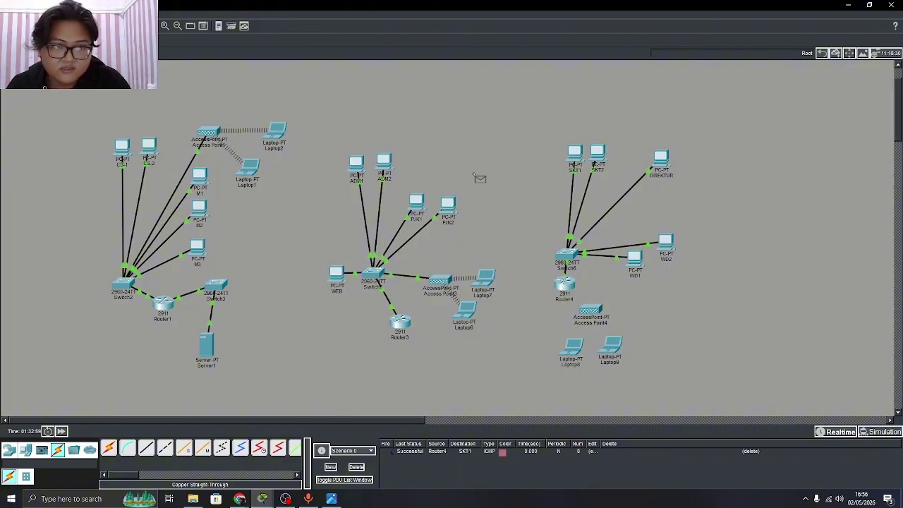
Send simple PDUs from Router4 to SKT2 to test the connection, and clear the PDU list
{"action": "left_click", "coordinate": [570, 281]}
{"action": "left_click", "coordinate": [601, 153]}
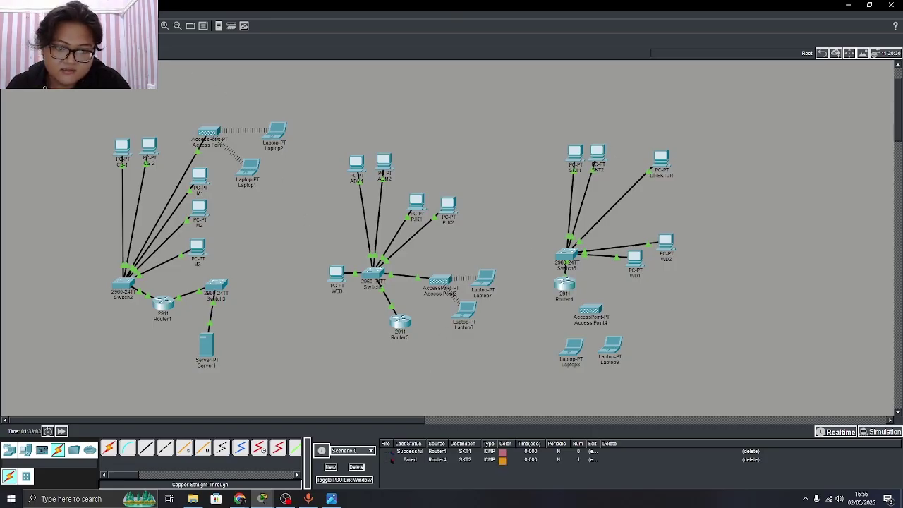
{"action": "left_click", "coordinate": [570, 283]}
{"action": "left_click", "coordinate": [601, 154]}
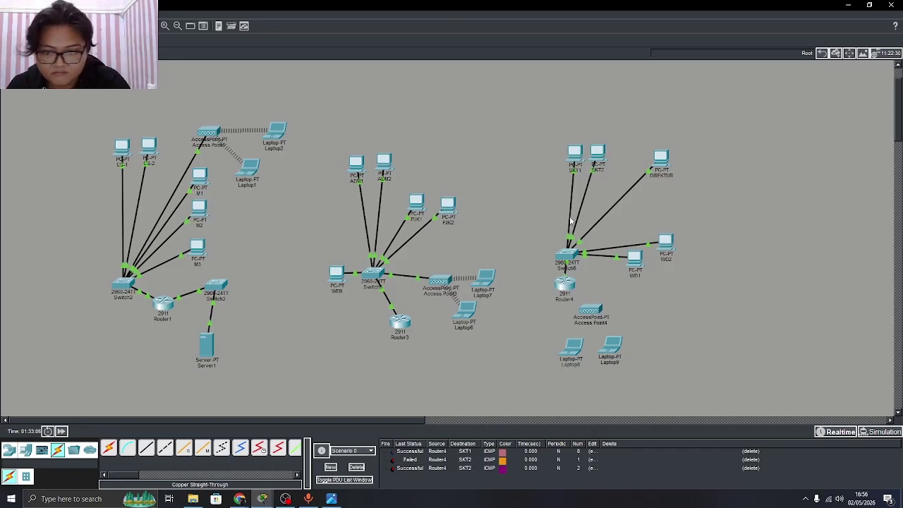
{"action": "left_click", "coordinate": [357, 468]}
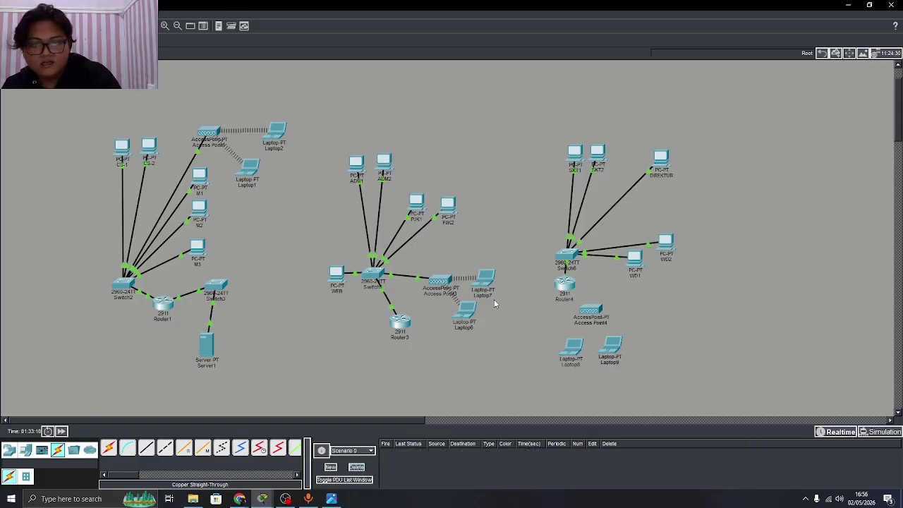
Connect the third-floor switch to Access Point4 with a copper straight-through cable
{"action": "left_click", "coordinate": [146, 448]}
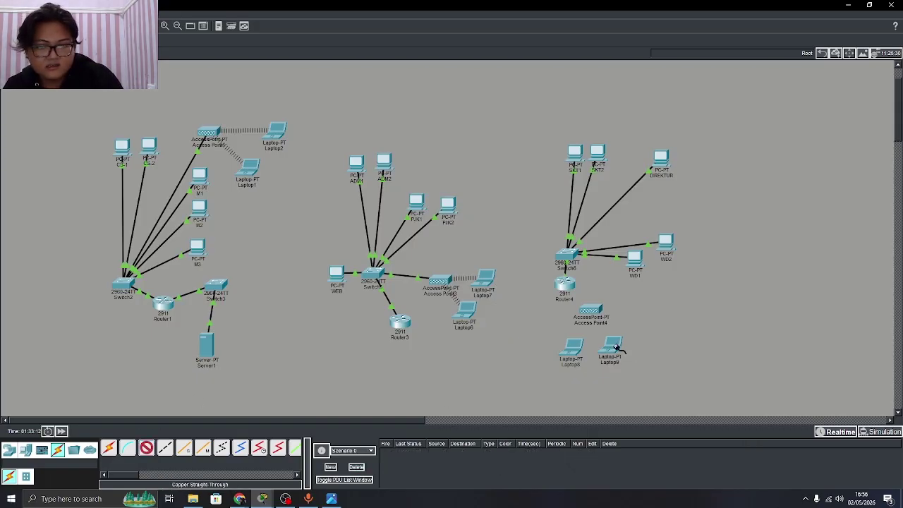
{"action": "left_click", "coordinate": [578, 256]}
{"action": "left_click", "coordinate": [600, 270]}
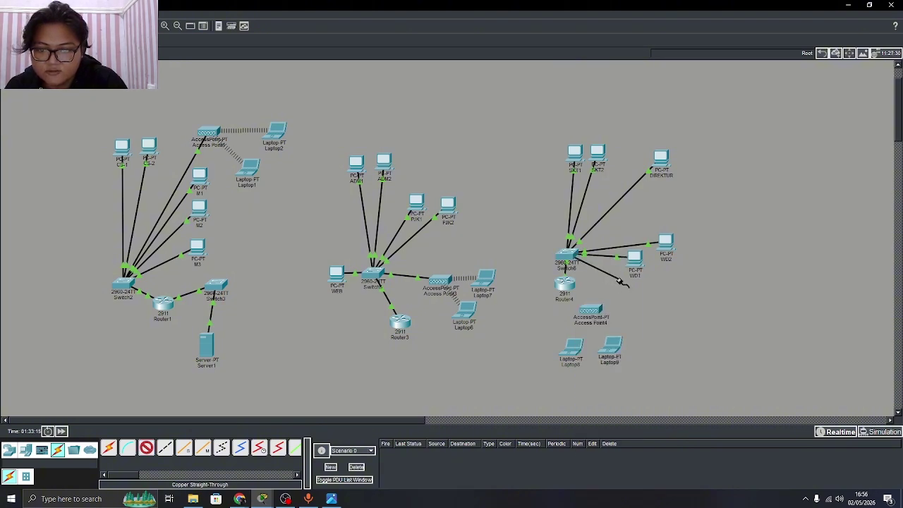
{"action": "left_click", "coordinate": [591, 311]}
{"action": "left_click", "coordinate": [601, 316]}
Set the SSID of Access Point4's wireless Port 1 to LT3
{"action": "left_click", "coordinate": [602, 315]}
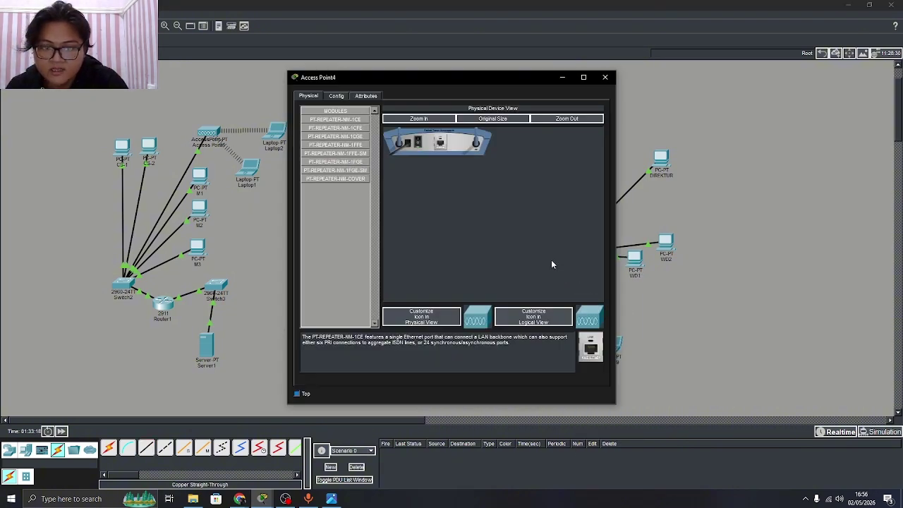
{"action": "left_click", "coordinate": [333, 96]}
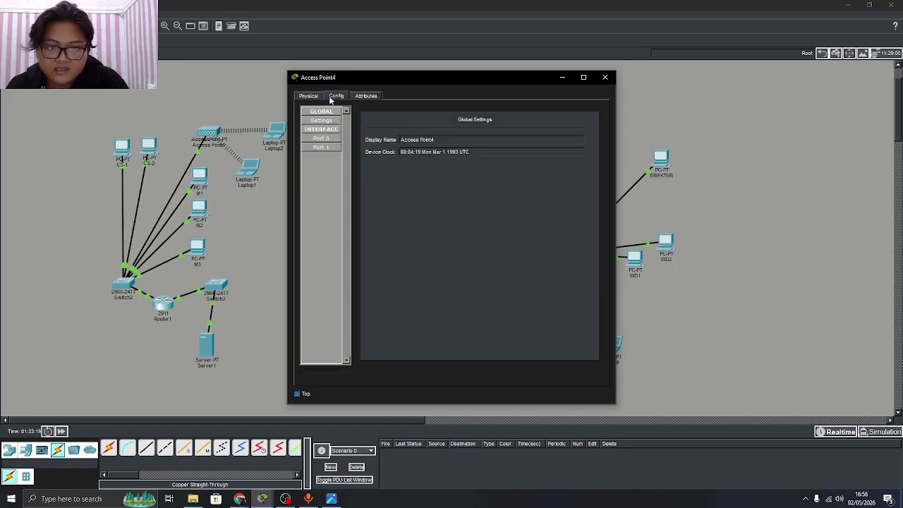
{"action": "left_click", "coordinate": [331, 148]}
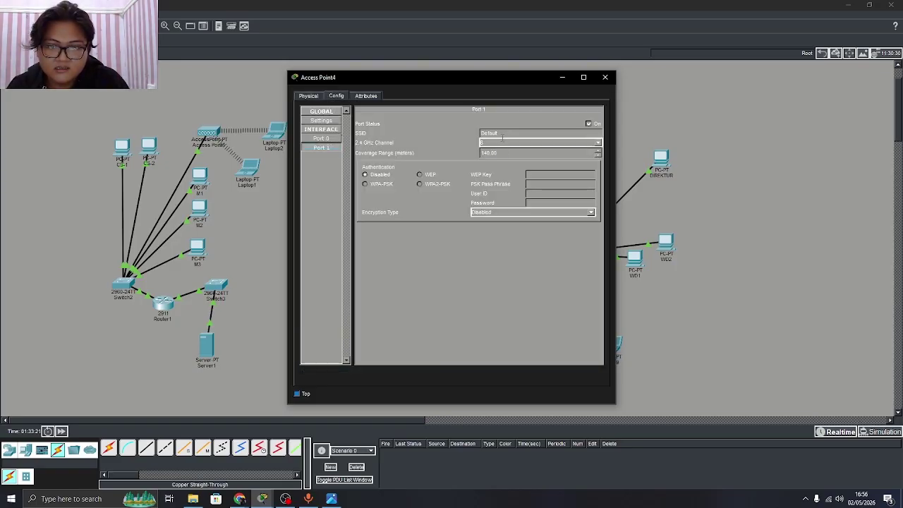
{"action": "left_click_drag", "start_coordinate": [502, 135], "coordinate": [471, 134]}
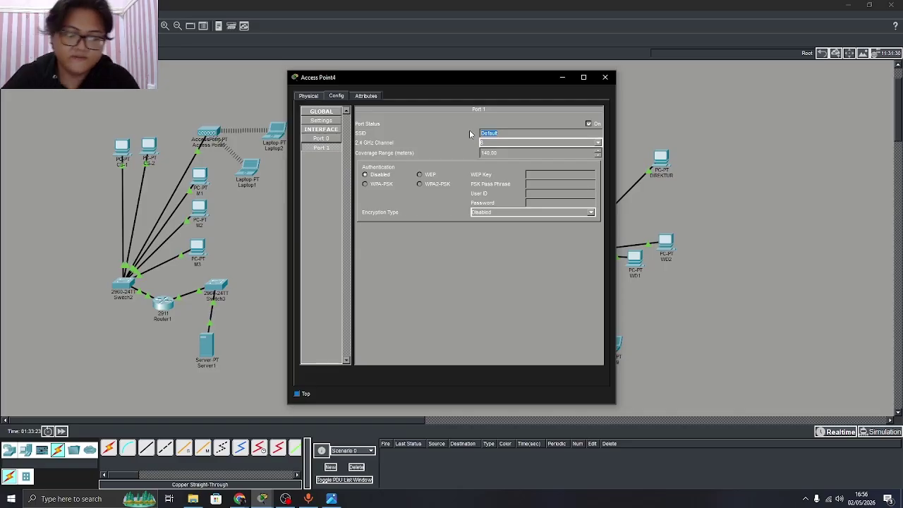
{"action": "type", "text": "LT"}
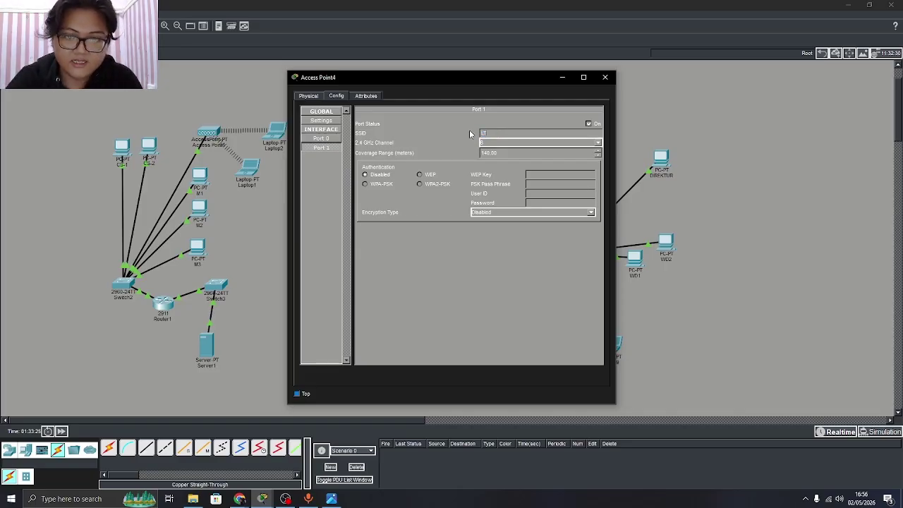
{"action": "type", "text": "3"}
Secure Access Point4's Port 1 with WPA2-PSK authentication, enter the PSK pass phrase, and recheck the port's settings
{"action": "left_click", "coordinate": [421, 183]}
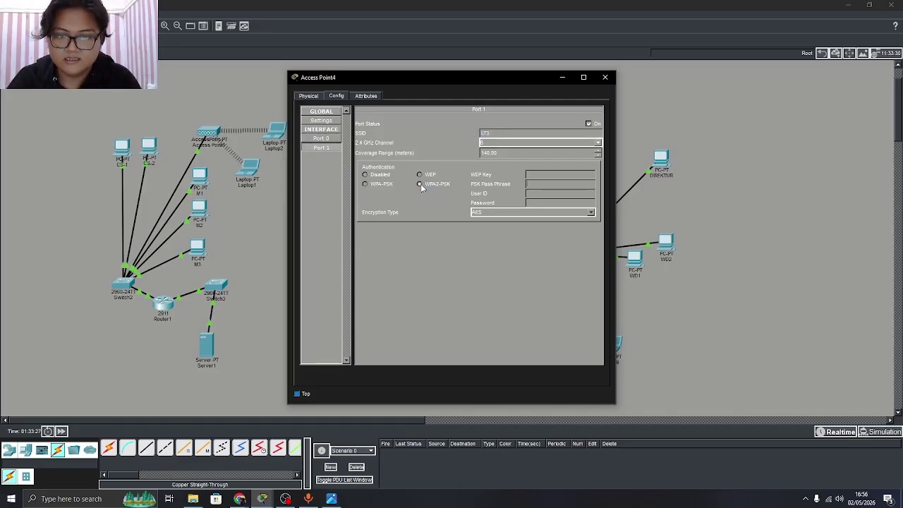
{"action": "left_click", "coordinate": [538, 183]}
{"action": "type", "text": "8AH"}
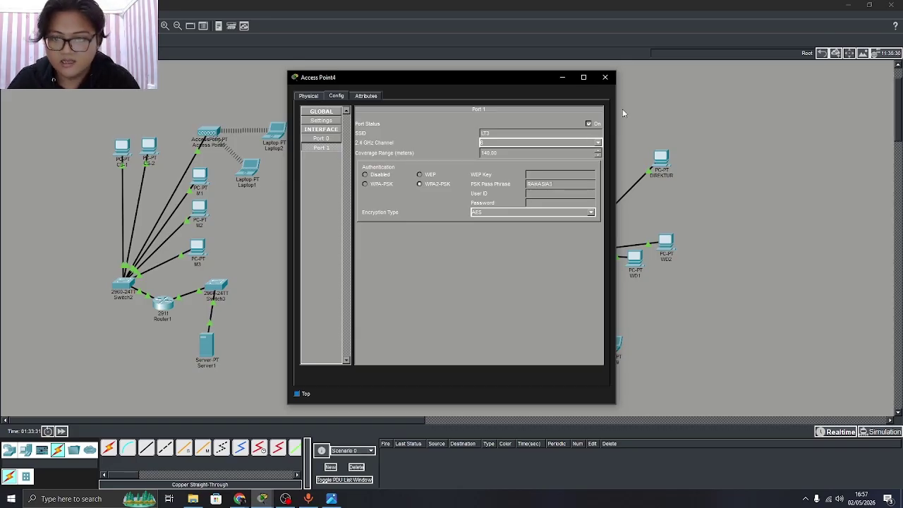
{"action": "left_click", "coordinate": [605, 77]}
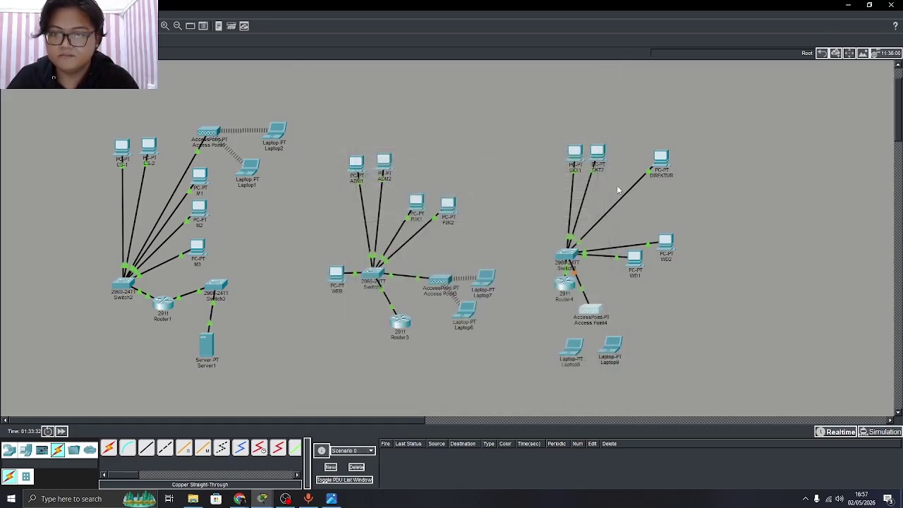
{"action": "left_click", "coordinate": [592, 309]}
{"action": "left_click", "coordinate": [323, 148]}
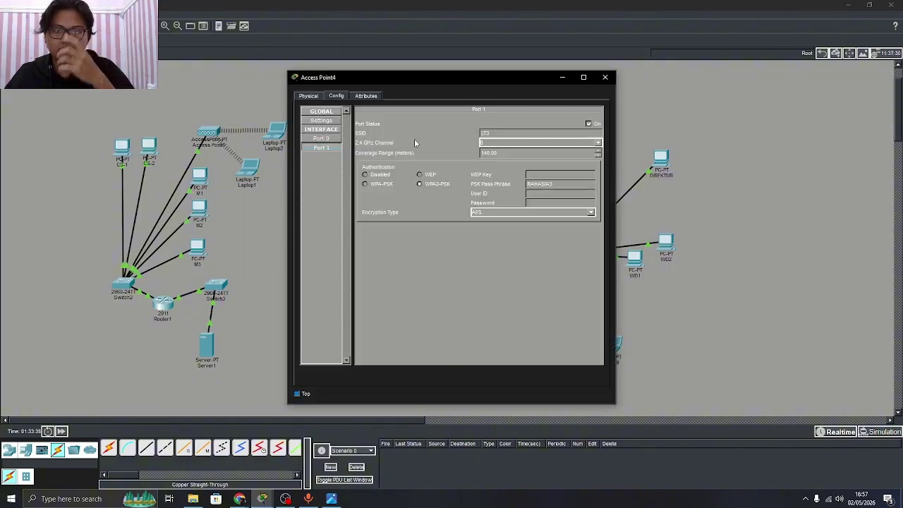
{"action": "left_click", "coordinate": [606, 78]}
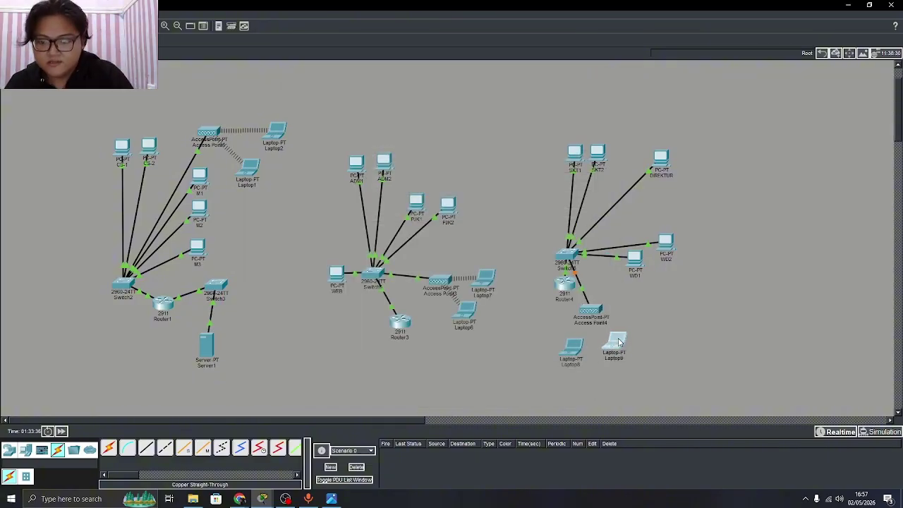
Shift Laptop9 and Laptop8 slightly beneath Access Point4, and fit Laptop8 with the WPC300N wireless module
{"action": "left_click_drag", "start_coordinate": [619, 342], "coordinate": [623, 336]}
{"action": "left_click_drag", "start_coordinate": [571, 348], "coordinate": [578, 346]}
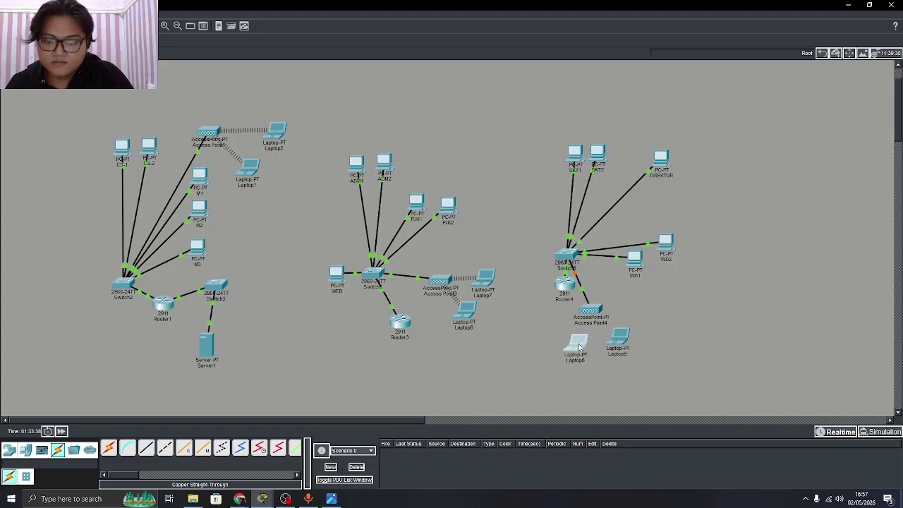
{"action": "left_click", "coordinate": [578, 346]}
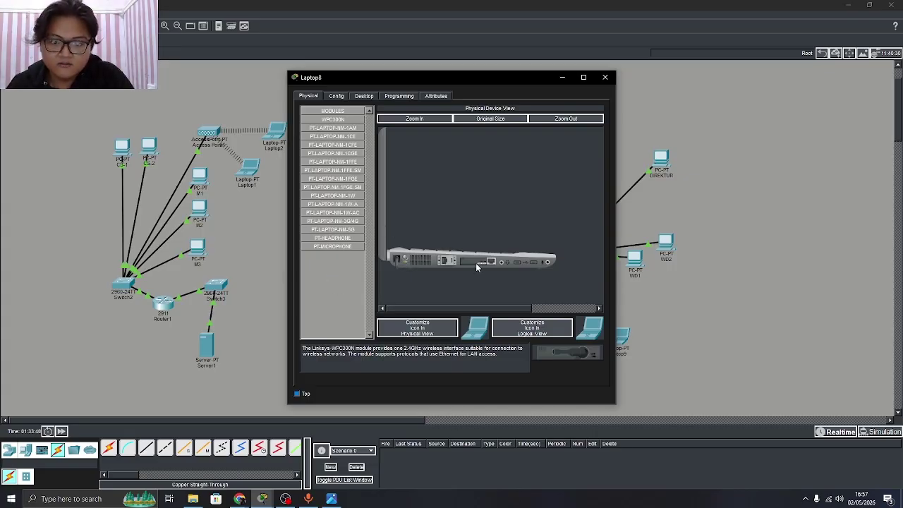
{"action": "left_click_drag", "start_coordinate": [477, 265], "coordinate": [355, 126]}
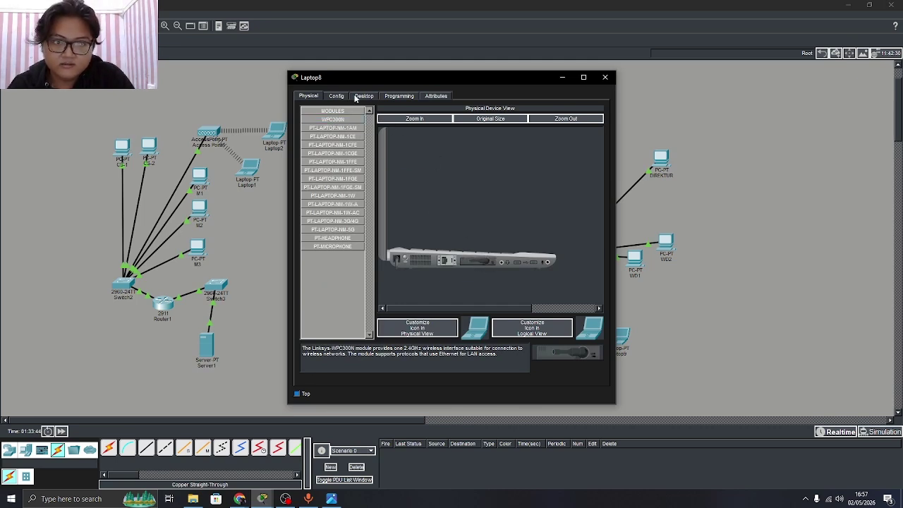
{"action": "left_click", "coordinate": [342, 98]}
{"action": "left_click", "coordinate": [453, 252]}
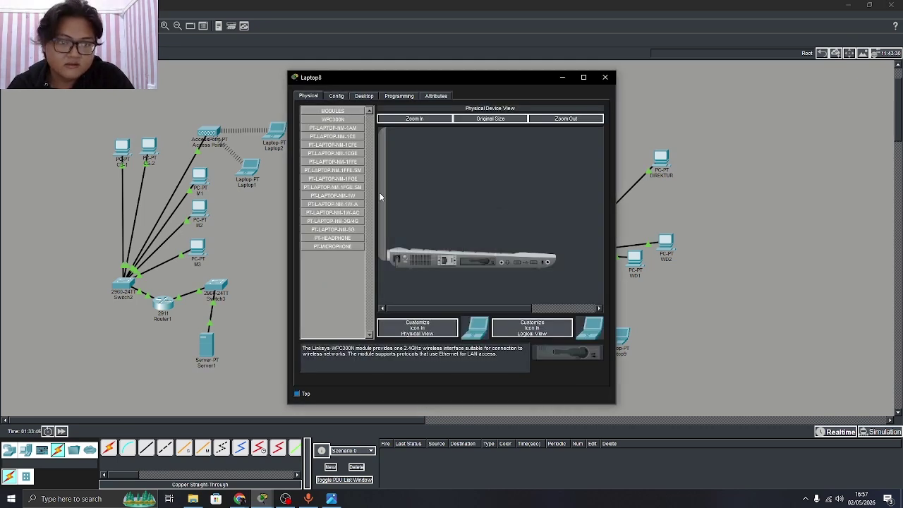
Set the SSID of Laptop8's Wireless0 interface to LT3
{"action": "left_click", "coordinate": [336, 96]}
{"action": "left_click", "coordinate": [340, 148]}
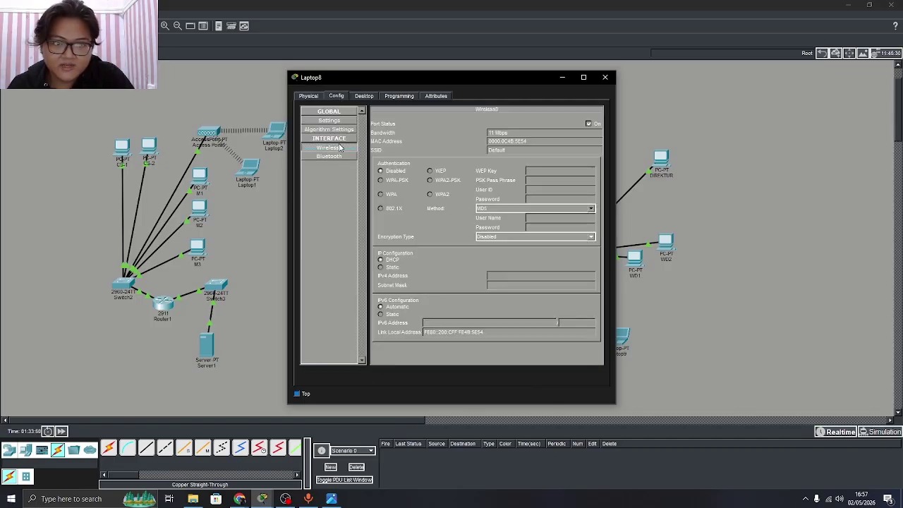
{"action": "double_click", "coordinate": [495, 150]}
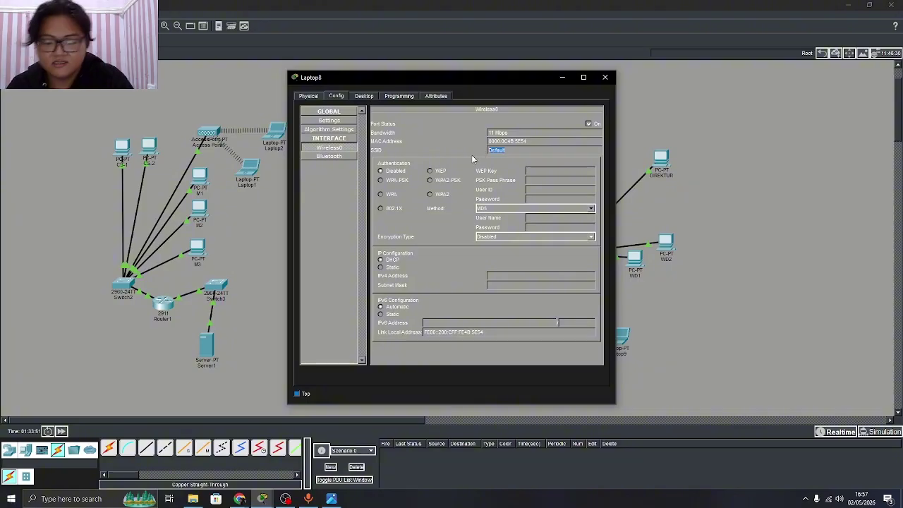
{"action": "type", "text": "L"}
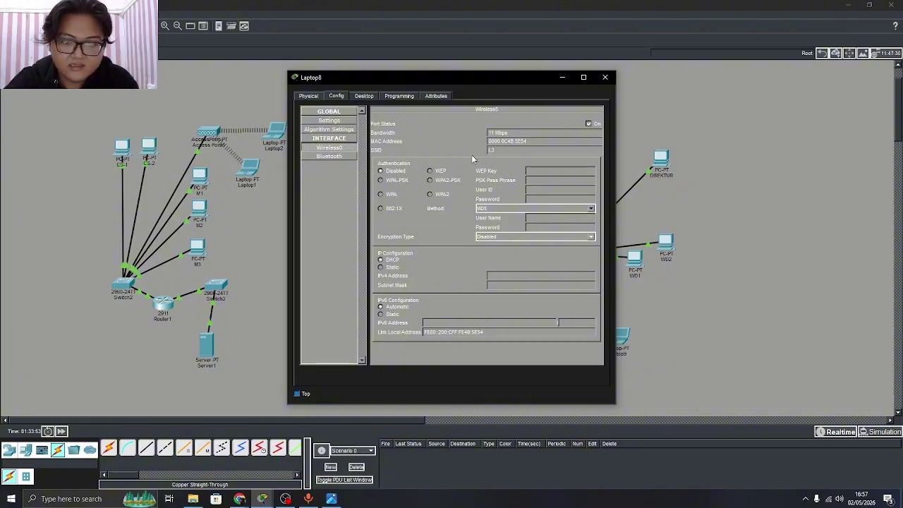
{"action": "type", "text": "T3"}
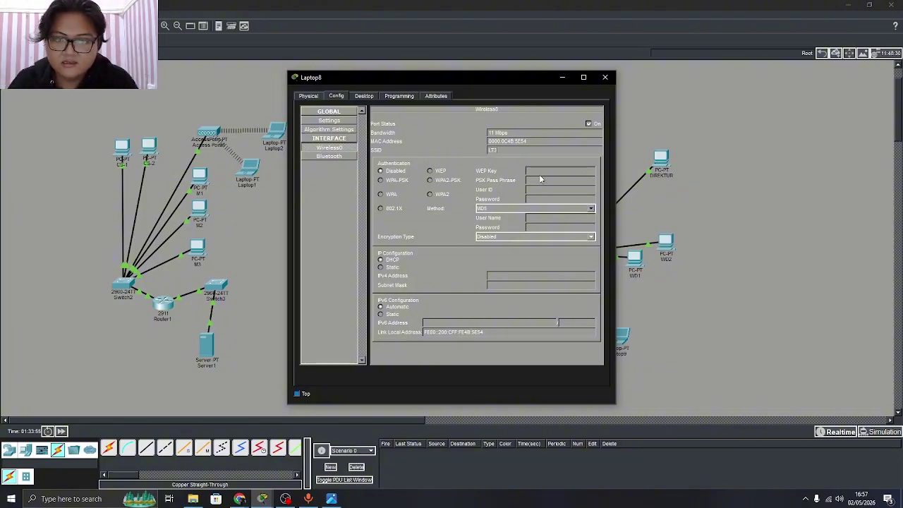
Set Laptop8's Wireless0 authentication to WPA2-PSK and enter the access point's PSK pass phrase
{"action": "left_click", "coordinate": [430, 181]}
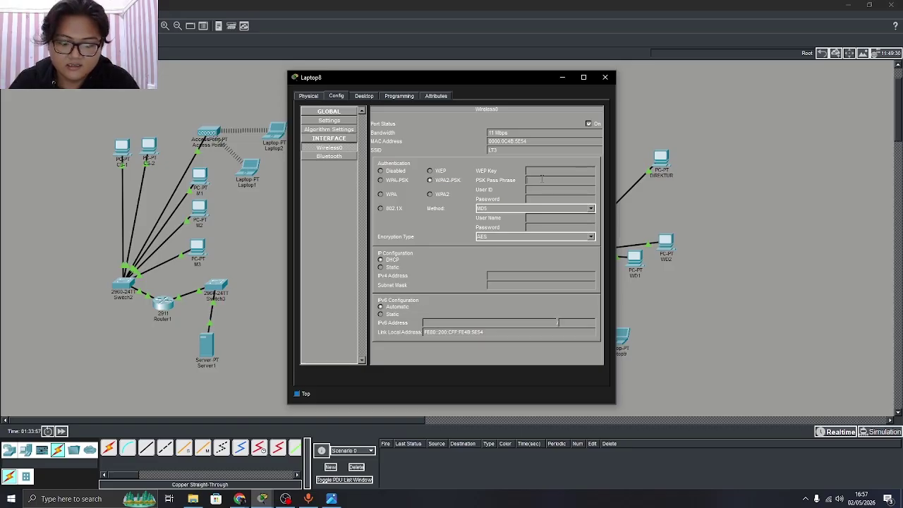
{"action": "left_click", "coordinate": [542, 179]}
{"action": "type", "text": "10.10.10.1"}
{"action": "key", "text": "ctrl+a"}
{"action": "key", "text": "ctrl+c"}
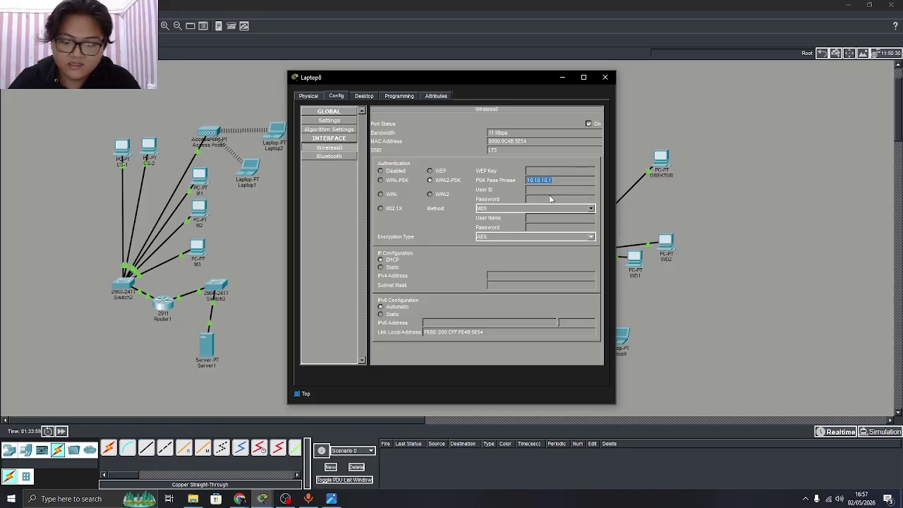
{"action": "key", "text": "BackSpace"}
{"action": "type", "text": "RAHASIA3"}
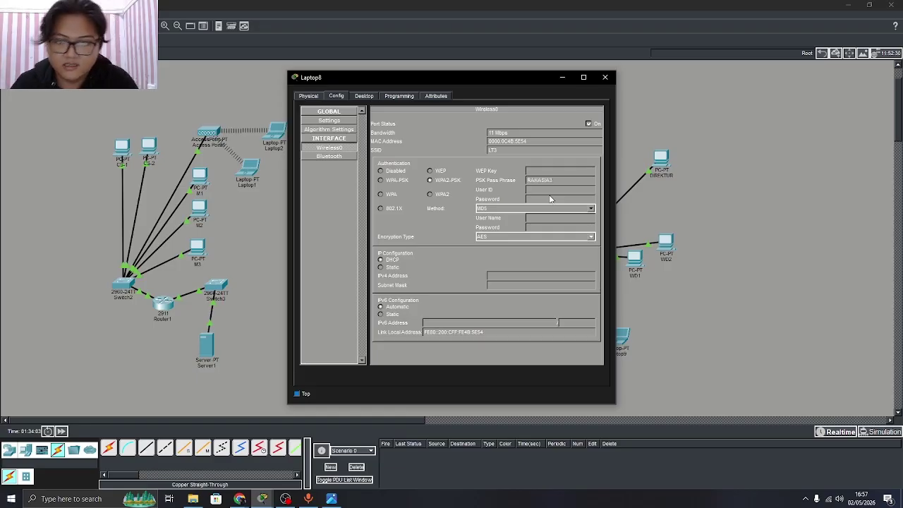
Switch Laptop8's IPv4 gateway to static and set the default gateway to 10.10.10.1
{"action": "left_click", "coordinate": [359, 96]}
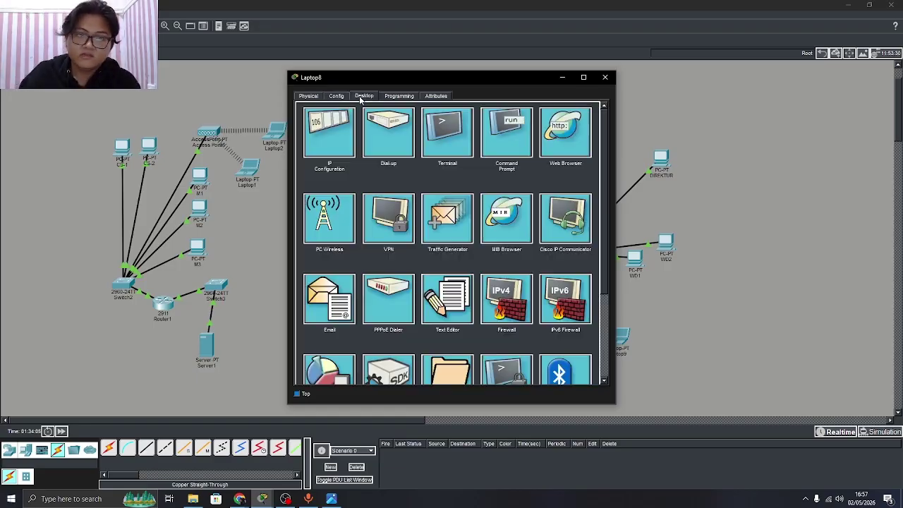
{"action": "left_click", "coordinate": [342, 99]}
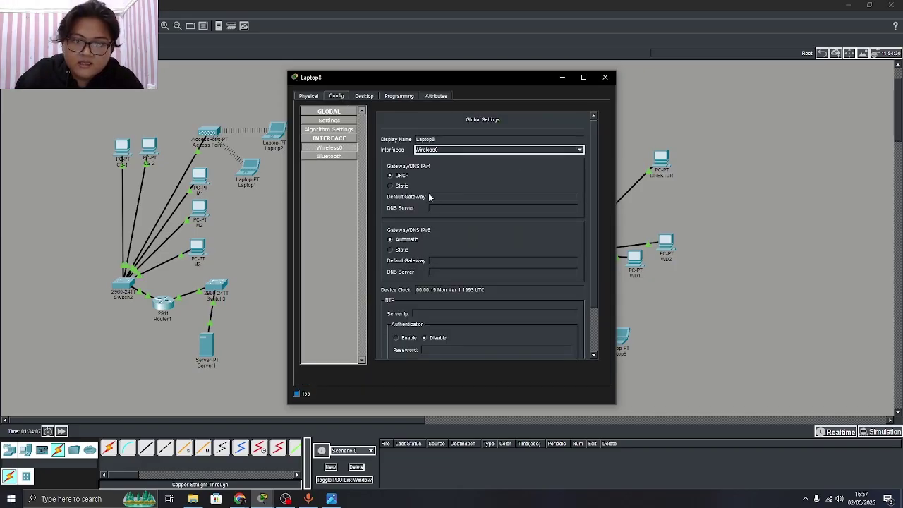
{"action": "left_click", "coordinate": [396, 187]}
{"action": "left_click", "coordinate": [439, 197]}
{"action": "type", "text": "10.10.1.1"}
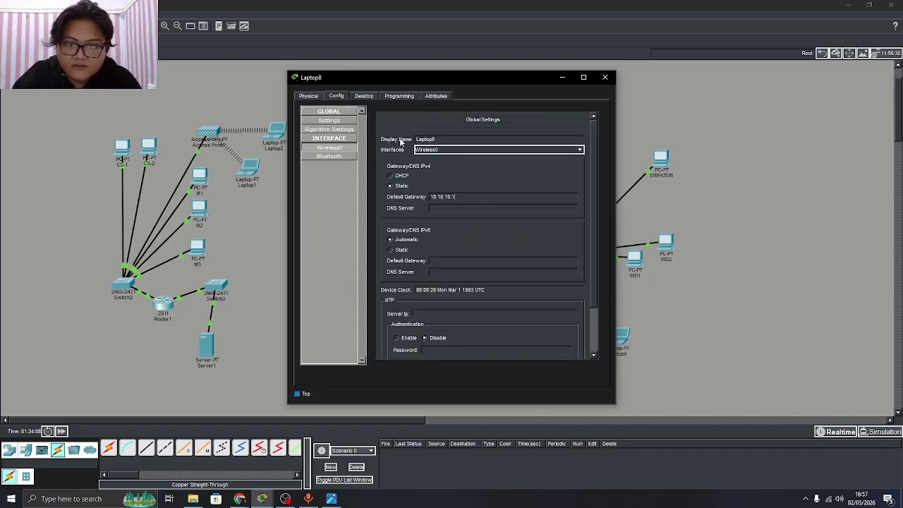
Give Laptop8 the static IPv4 address 10.10.10.7 with subnet mask 255.0.0.0
{"action": "left_click", "coordinate": [361, 95]}
{"action": "left_click", "coordinate": [330, 135]}
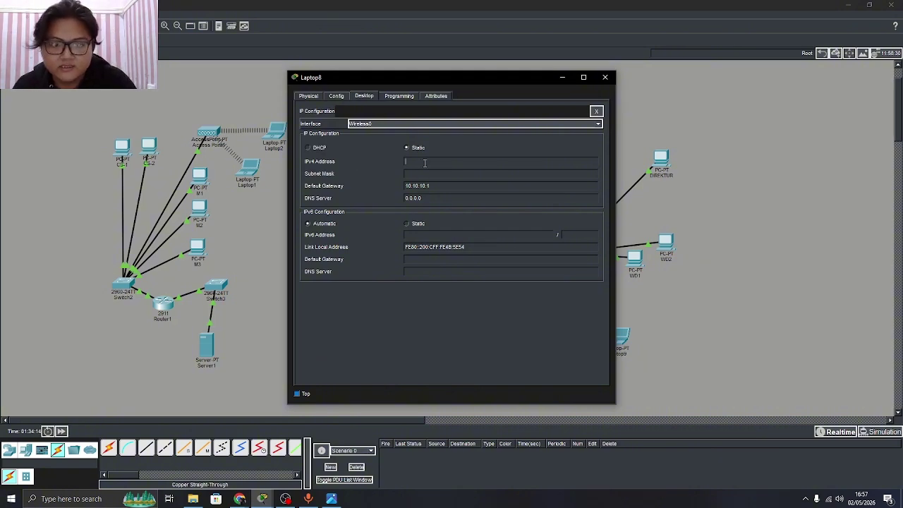
{"action": "type", "text": "10.10.10."}
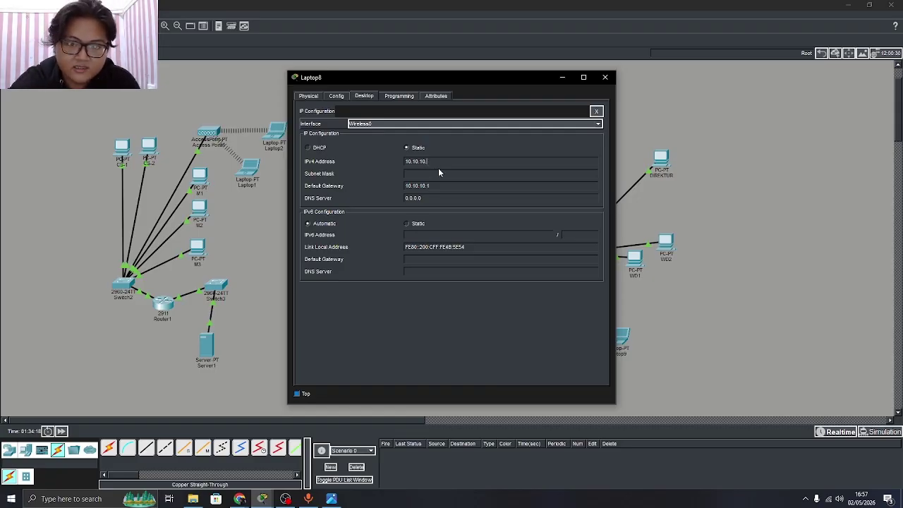
{"action": "type", "text": "17"}
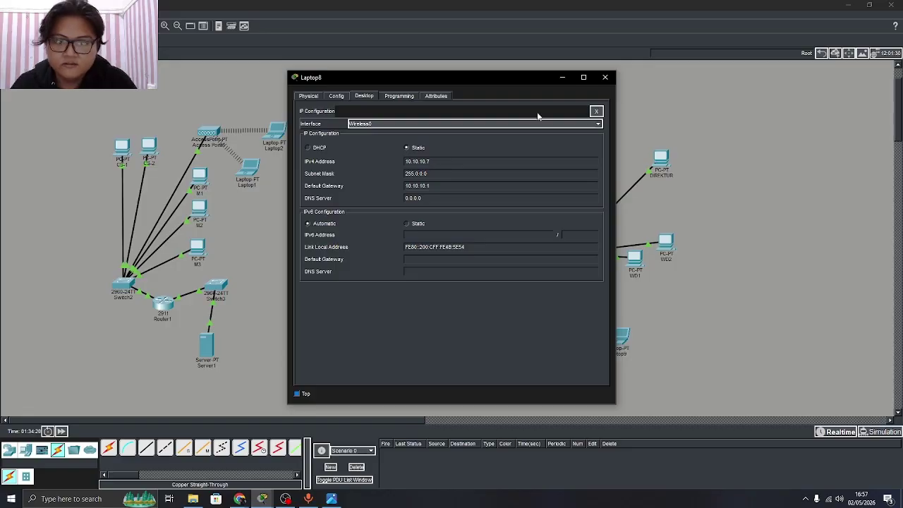
{"action": "left_click", "coordinate": [604, 77]}
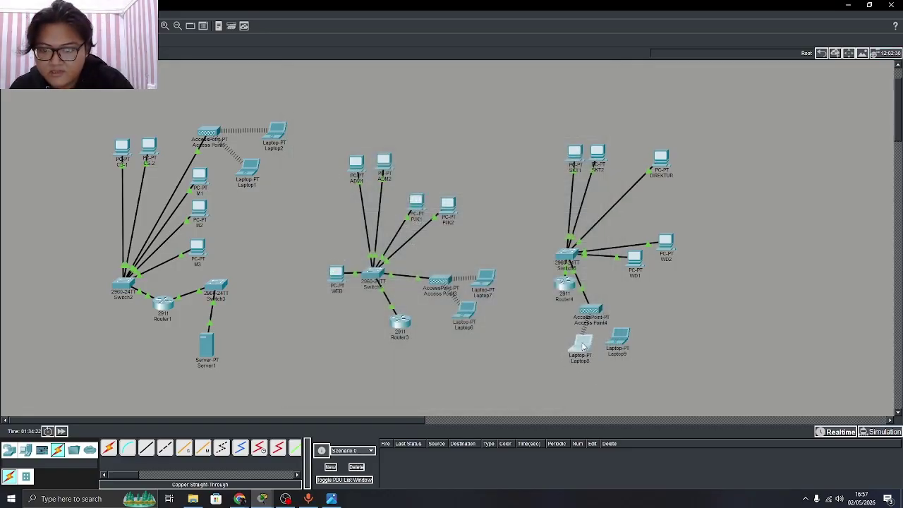
Replace Laptop9's built-in network module with the WPC300N wireless module
{"action": "left_click", "coordinate": [617, 338]}
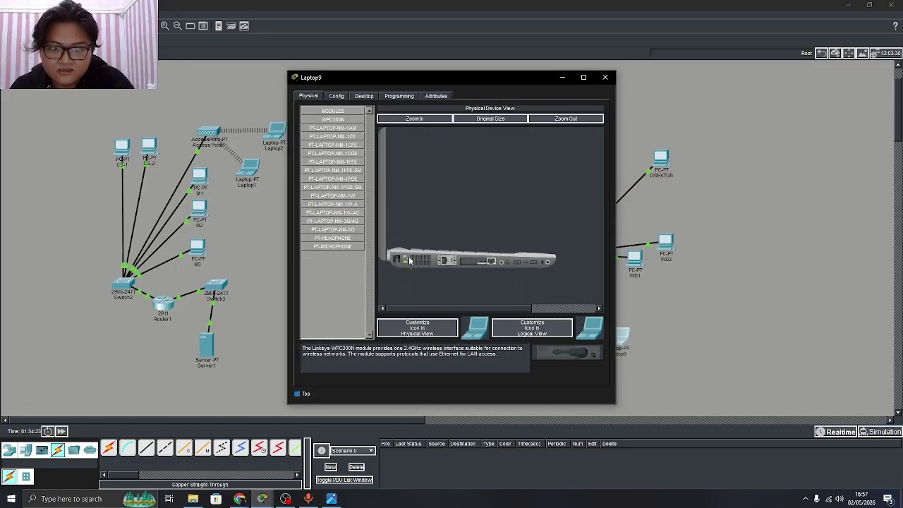
{"action": "left_click_drag", "start_coordinate": [470, 262], "coordinate": [340, 291]}
{"action": "left_click_drag", "start_coordinate": [341, 122], "coordinate": [481, 261]}
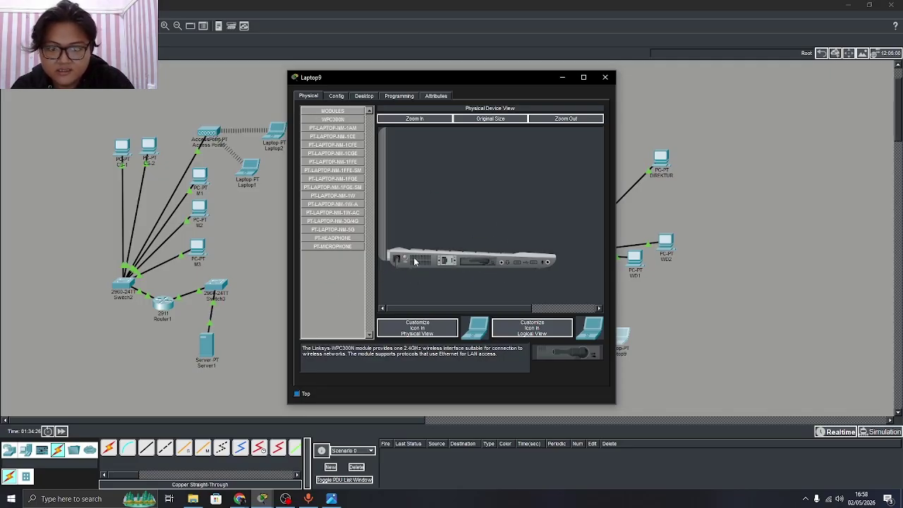
Switch Laptop9's IPv4 gateway to static and set the default gateway to 10.10.10.1
{"action": "left_click", "coordinate": [336, 96]}
{"action": "left_click", "coordinate": [401, 186]}
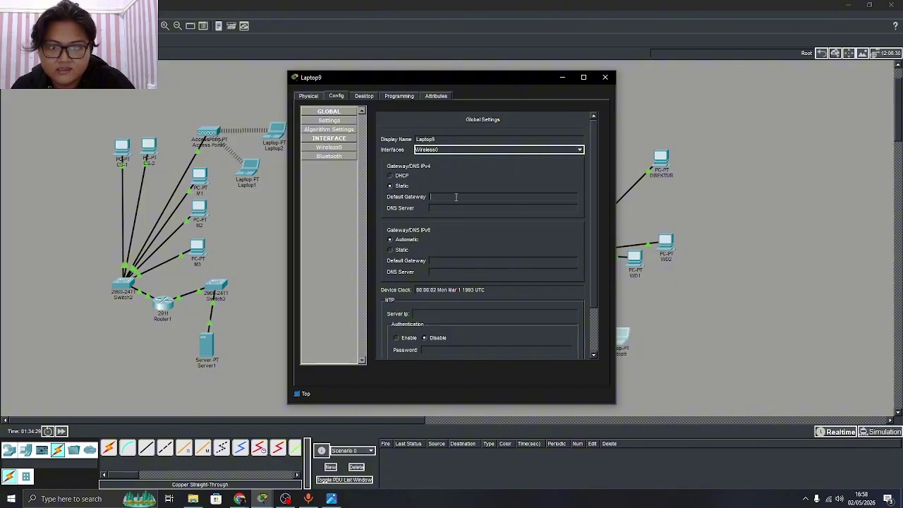
{"action": "left_click", "coordinate": [456, 196]}
{"action": "key", "text": "ctrl+v"}
Give Laptop9 the static IPv4 address 10.10.10.8 with subnet mask 255.0.0.0, and fast-forward the network time
{"action": "left_click", "coordinate": [364, 97]}
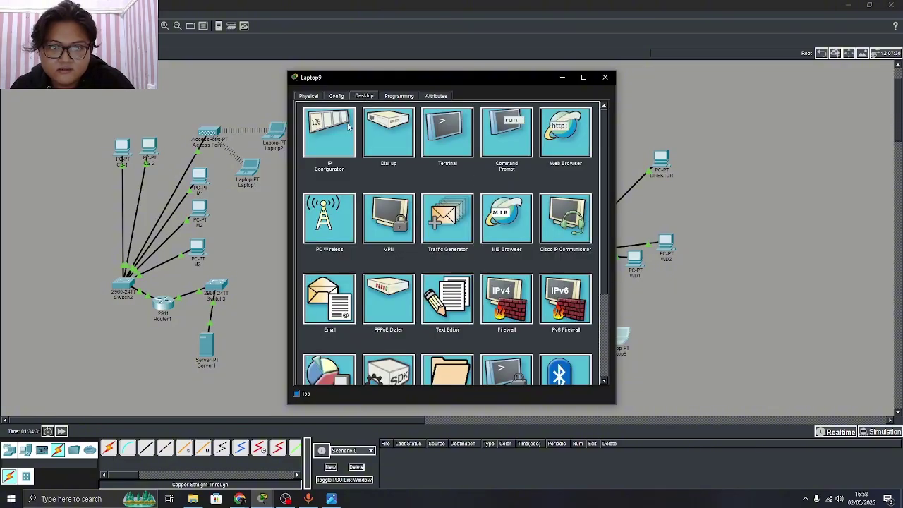
{"action": "left_click", "coordinate": [343, 134]}
{"action": "key", "text": "ctrl+v"}
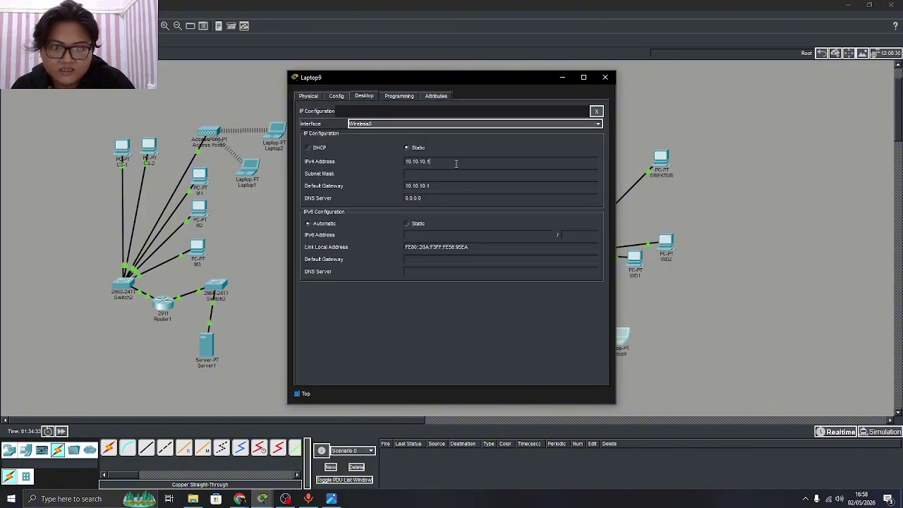
{"action": "key", "text": "BackSpace"}
{"action": "key", "text": "Tab"}
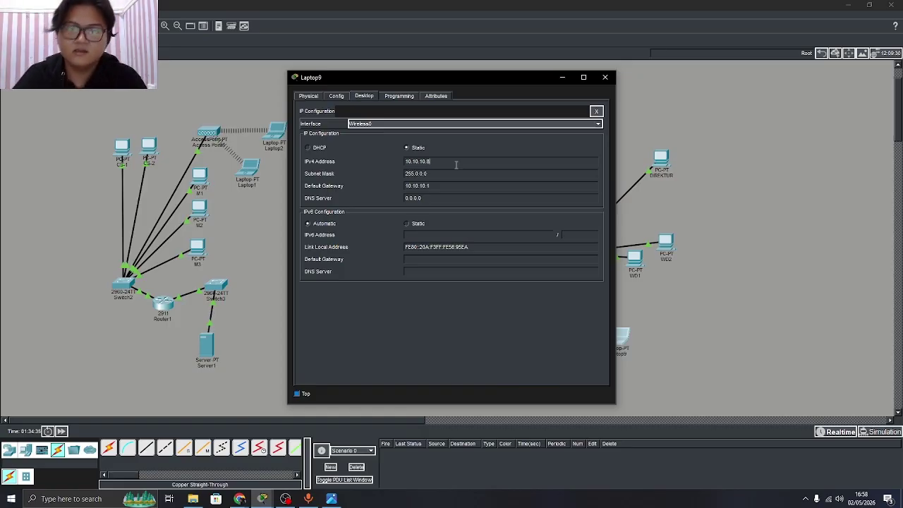
{"action": "left_click", "coordinate": [605, 77]}
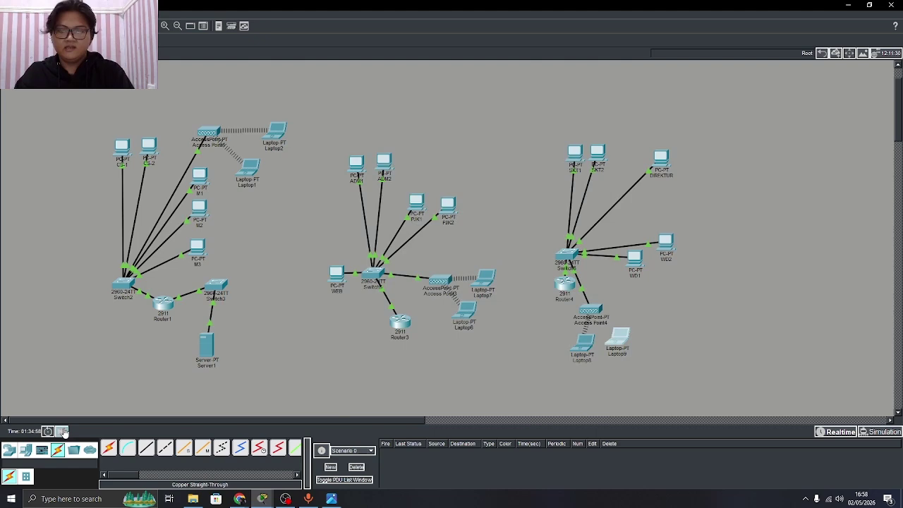
{"action": "left_click", "coordinate": [63, 431]}
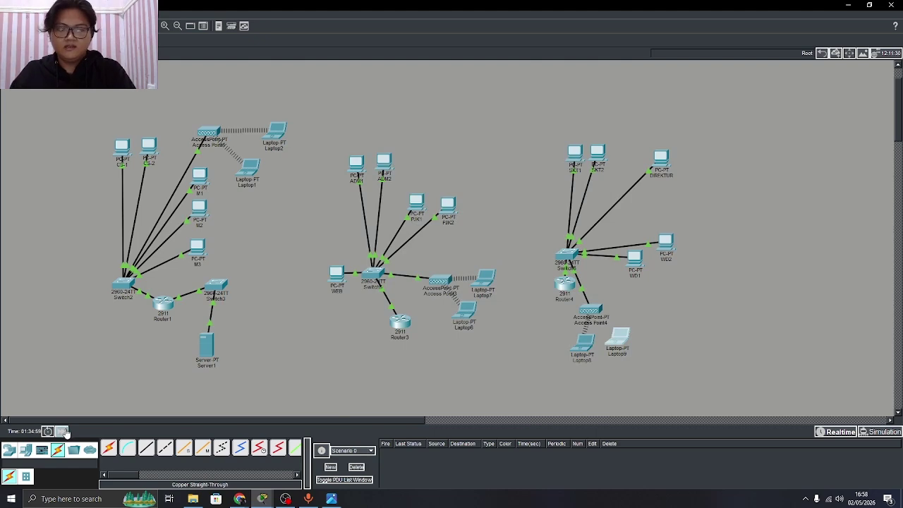
Set the SSID of Laptop9's Wireless0 interface to LT3
{"action": "left_click", "coordinate": [618, 337]}
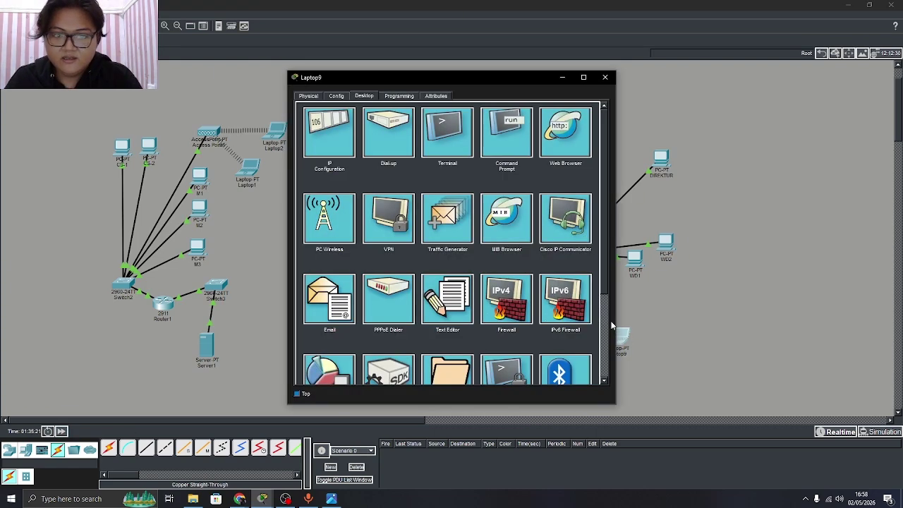
{"action": "left_click", "coordinate": [336, 95]}
{"action": "left_click", "coordinate": [330, 148]}
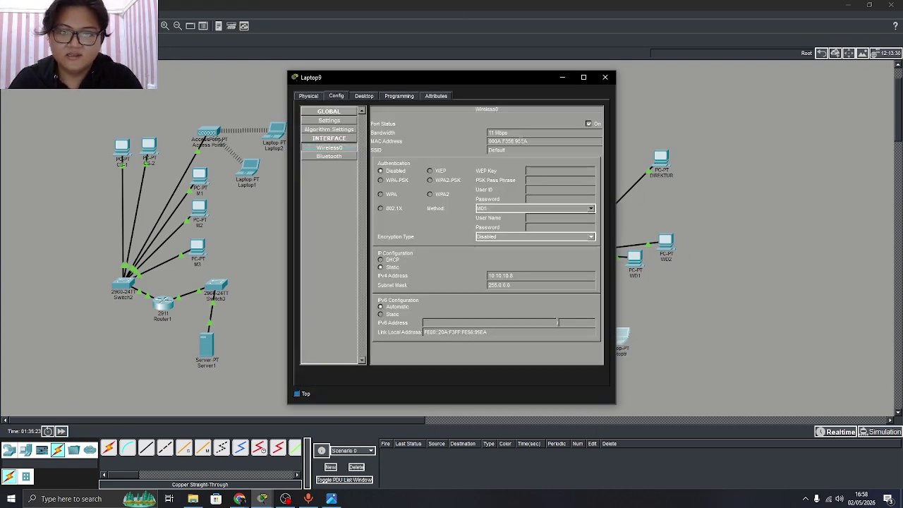
{"action": "left_click_drag", "start_coordinate": [506, 150], "coordinate": [478, 160]}
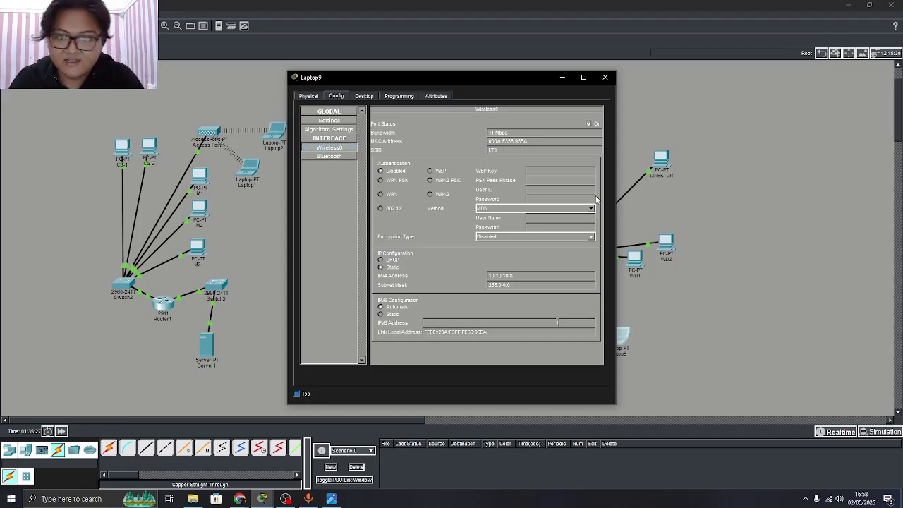
Set Laptop9's Wireless0 authentication to WPA2-PSK and enter the access point's PSK pass phrase
{"action": "left_click", "coordinate": [450, 181]}
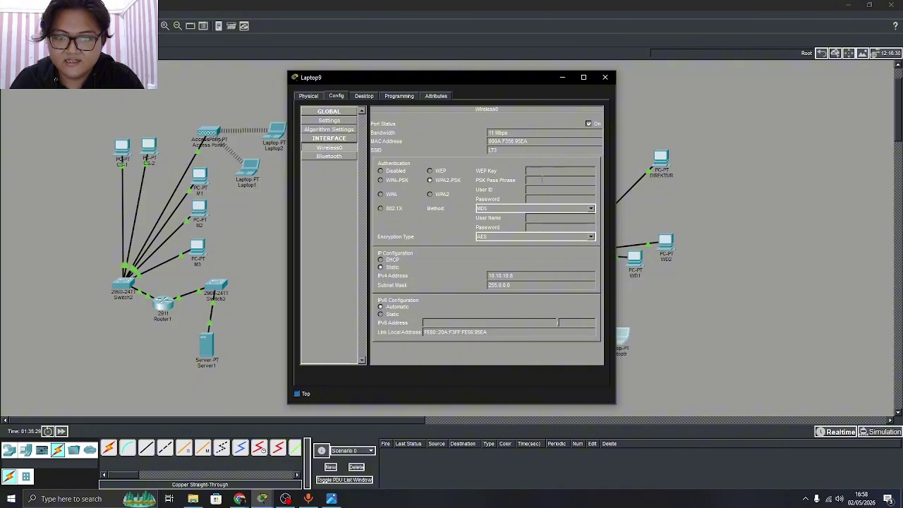
{"action": "left_click", "coordinate": [528, 180]}
{"action": "type", "text": "RAHASIA3"}
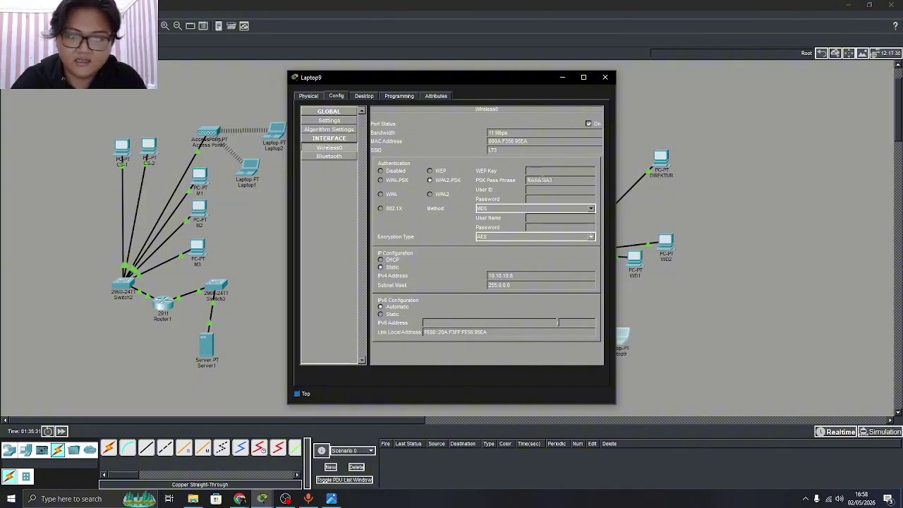
{"action": "left_click", "coordinate": [604, 77]}
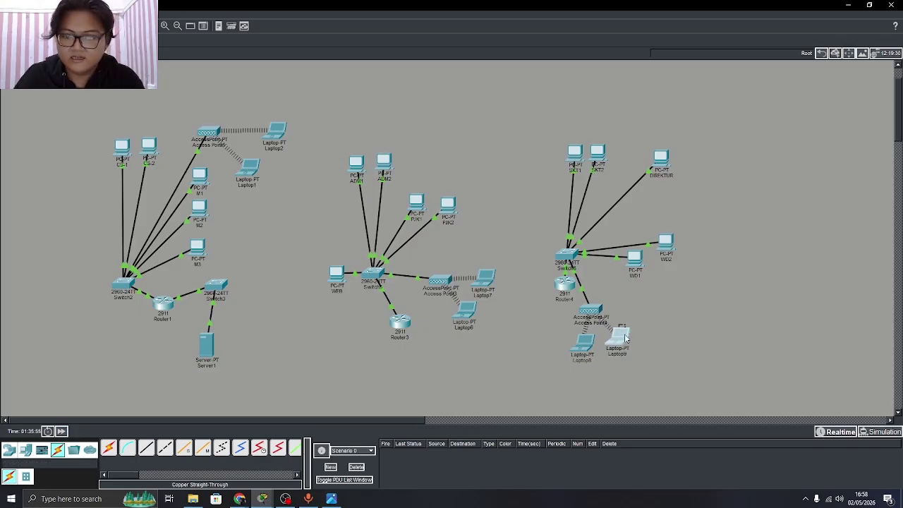
Shift Laptop9 slightly away from Laptop8, and test connectivity with simple PDUs from Laptop8 to Router4 and to SKT2
{"action": "left_click_drag", "start_coordinate": [621, 346], "coordinate": [630, 336]}
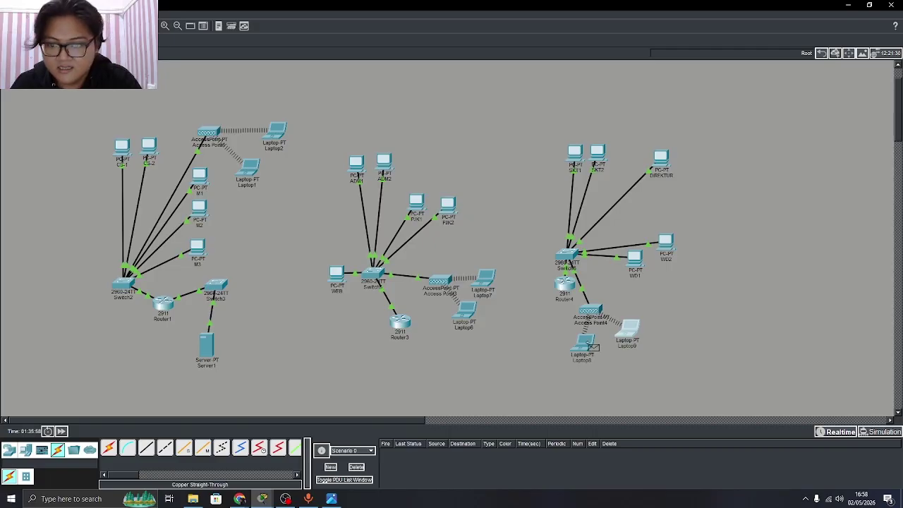
{"action": "left_click", "coordinate": [587, 343]}
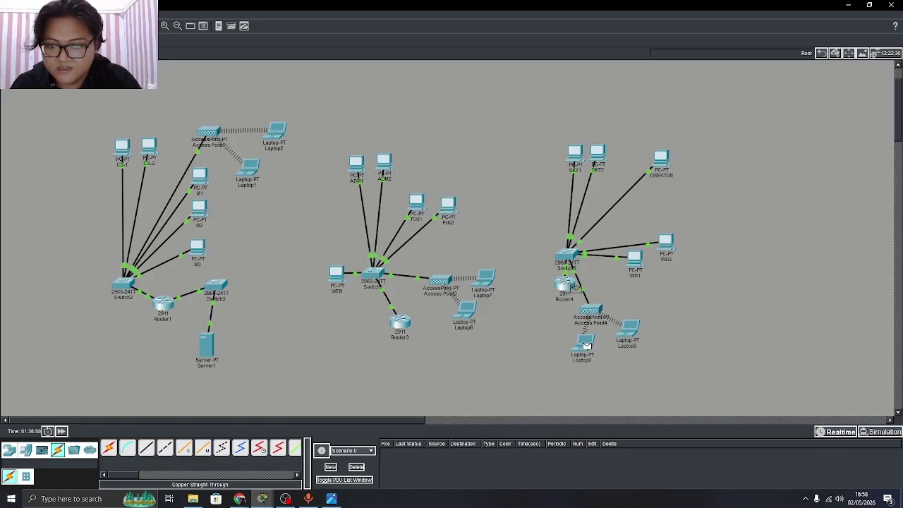
{"action": "left_click", "coordinate": [573, 288]}
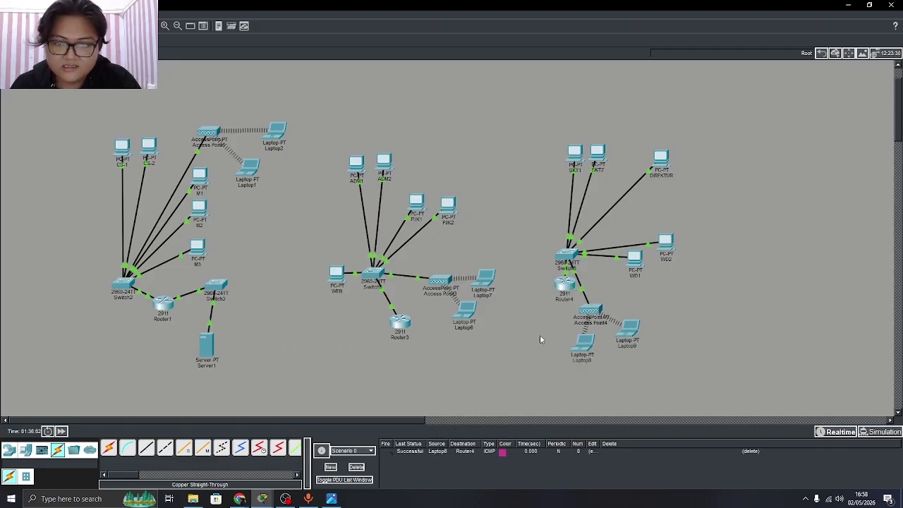
{"action": "left_click", "coordinate": [585, 344]}
{"action": "left_click", "coordinate": [600, 153]}
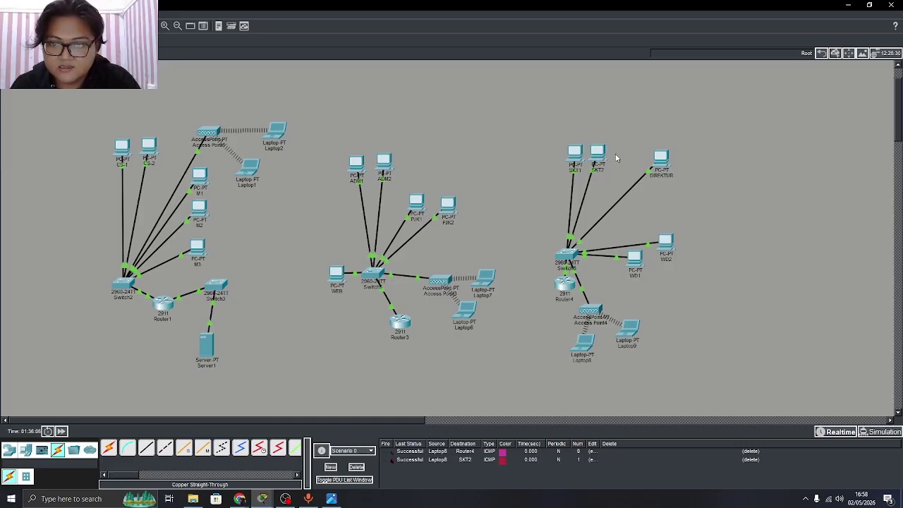
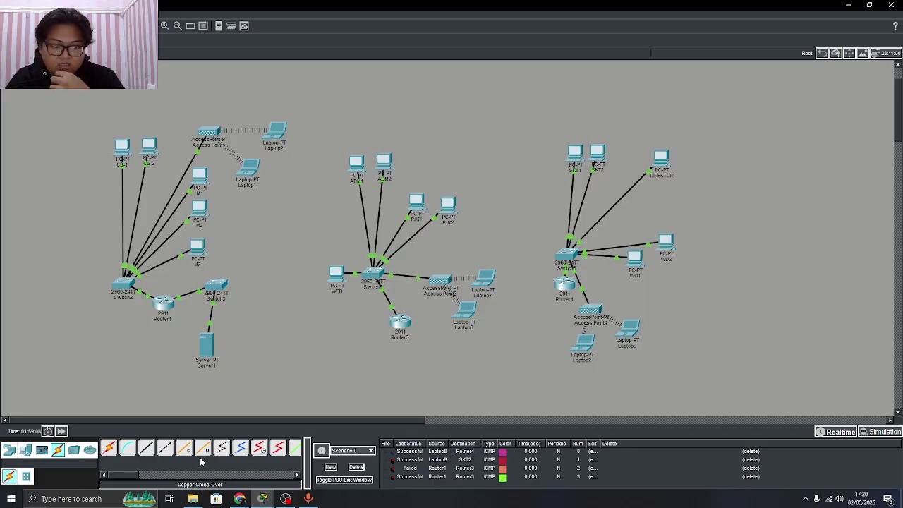
Connect Router1's GigabitEthernet0/2 port to Router3 with a copper cross-over cable
{"action": "left_click", "coordinate": [164, 451]}
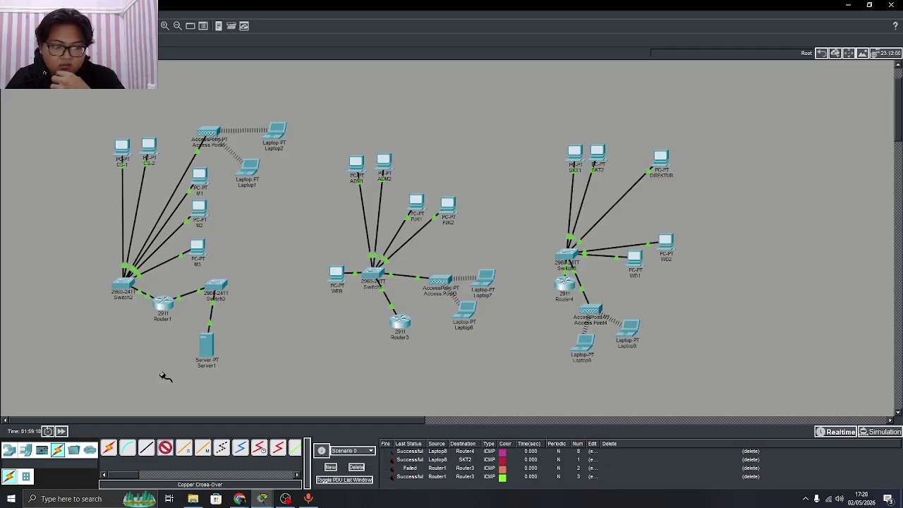
{"action": "left_click", "coordinate": [164, 303]}
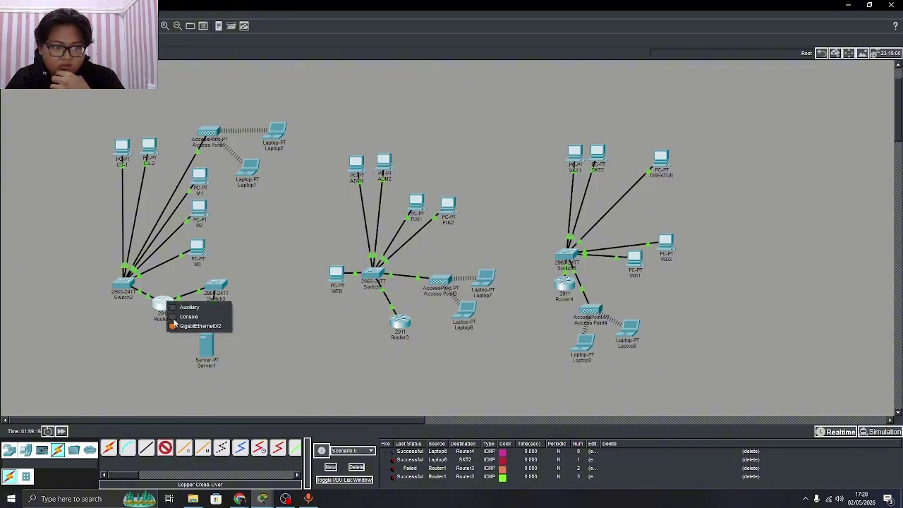
{"action": "left_click", "coordinate": [182, 326]}
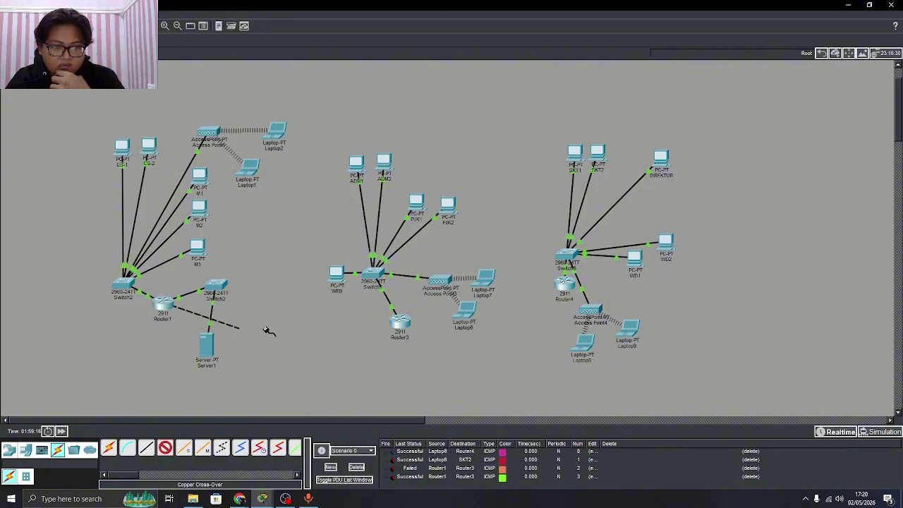
{"action": "left_click", "coordinate": [400, 321]}
{"action": "left_click", "coordinate": [425, 352]}
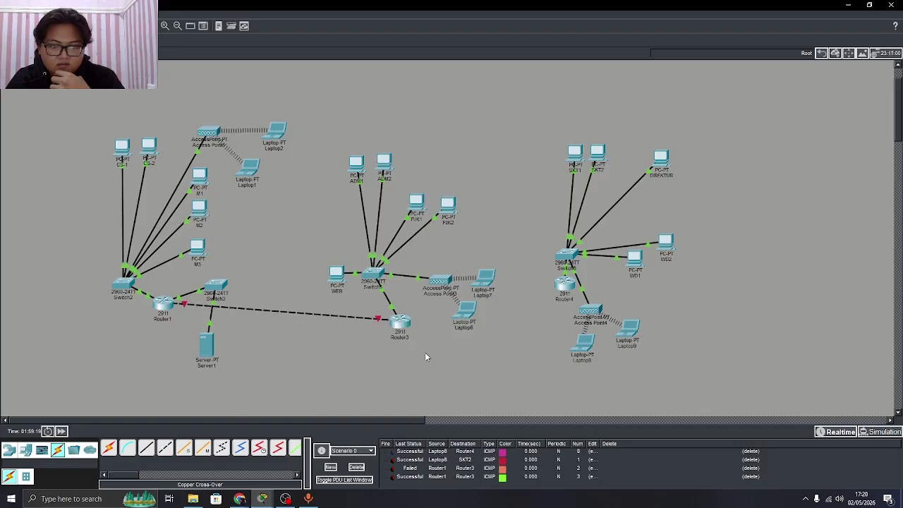
Set Router1's GigabitEthernet0/2 to IPv4 address 12.12.12.1 with subnet mask 255.0.0.0, and turn the port on
{"action": "left_click", "coordinate": [167, 306]}
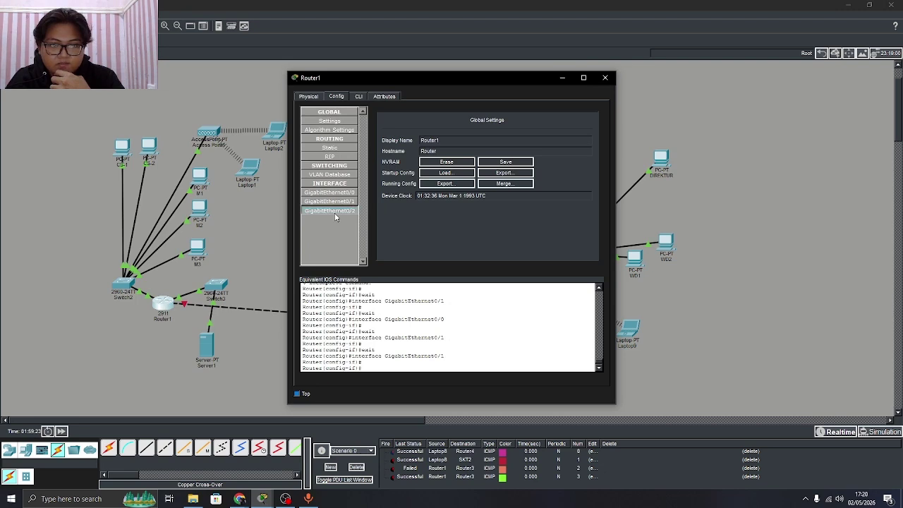
{"action": "left_click", "coordinate": [335, 212]}
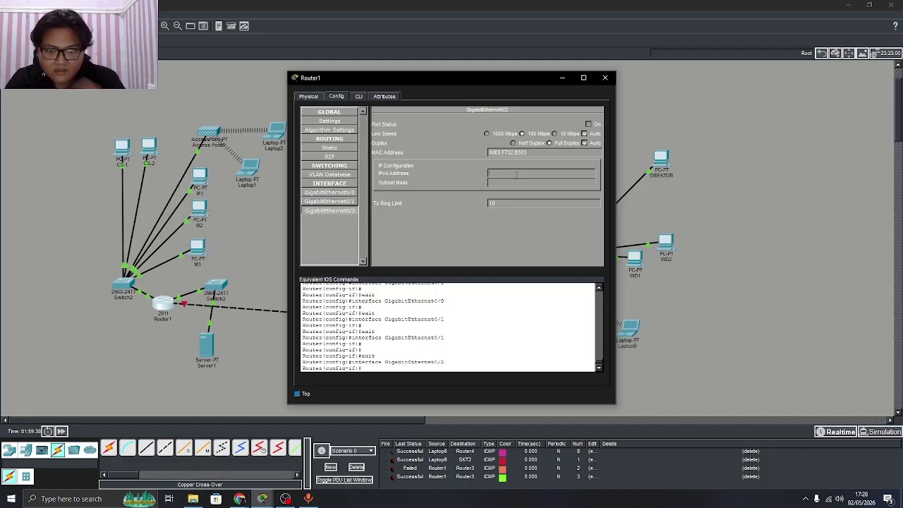
{"action": "type", "text": "19"}
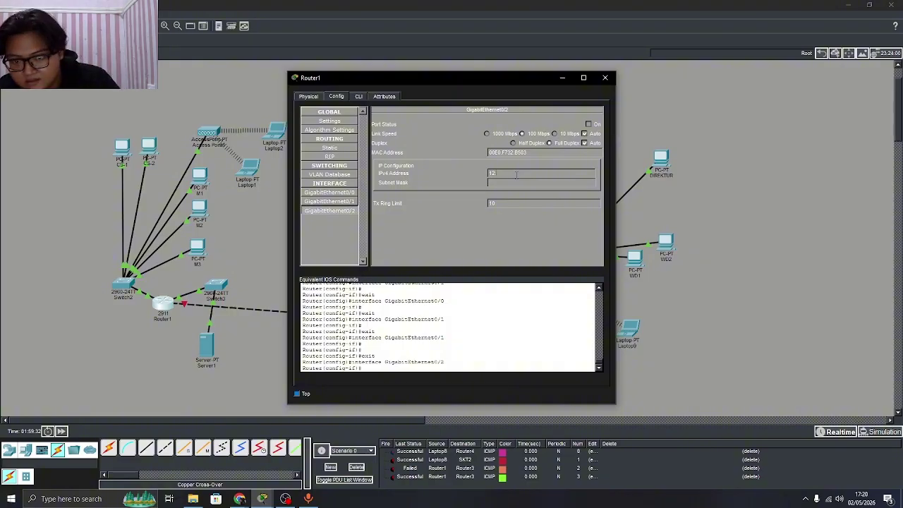
{"action": "type", "text": ".12.12.1"}
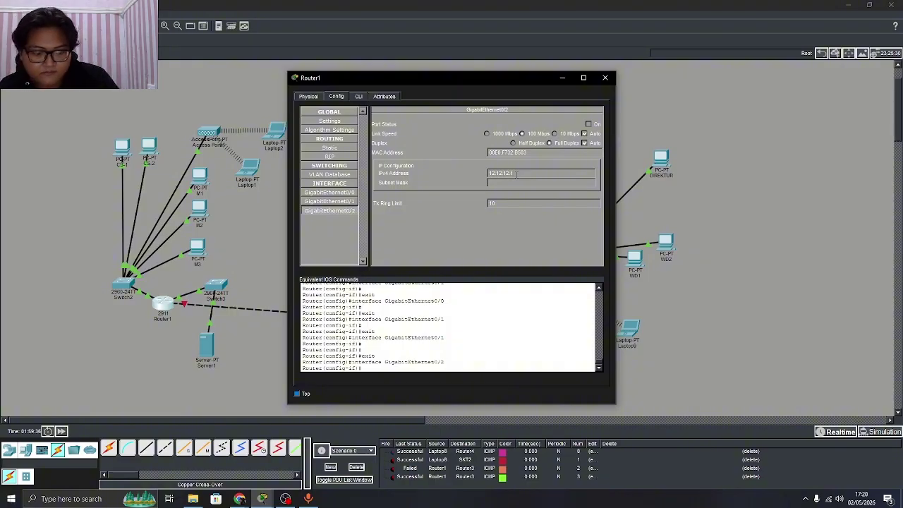
{"action": "key", "text": "ctrl+a"}
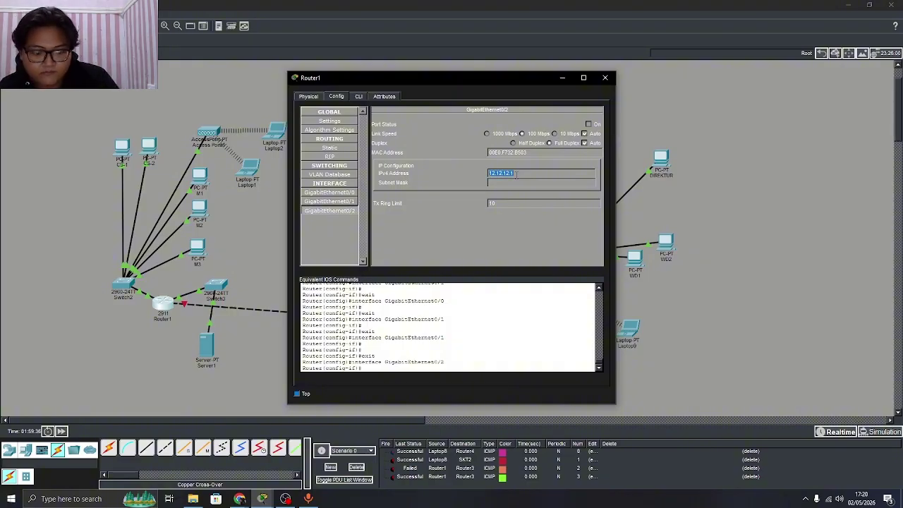
{"action": "key", "text": "Tab"}
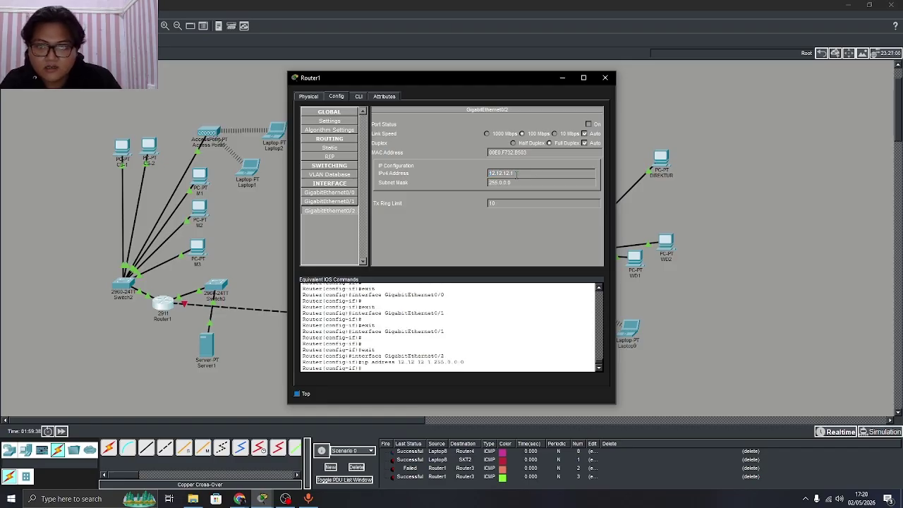
{"action": "left_click", "coordinate": [589, 124]}
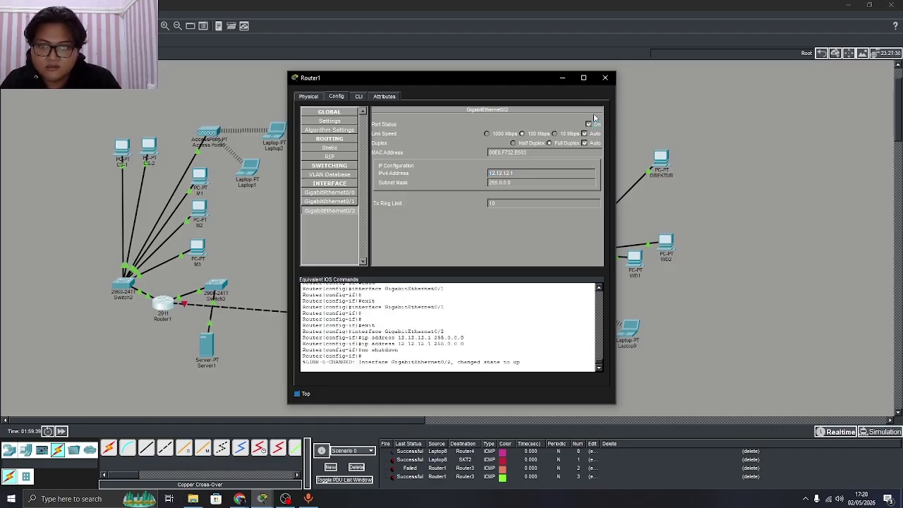
{"action": "left_click", "coordinate": [604, 78]}
Set Router3's GigabitEthernet0/1 to IPv4 address 12.12.12.2 with subnet mask 255.0.0.0, and turn the port on
{"action": "left_click", "coordinate": [398, 319]}
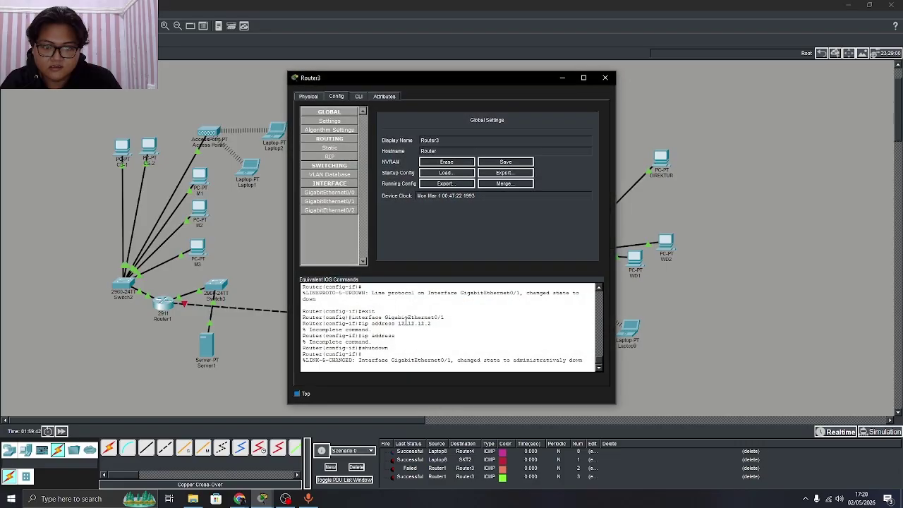
{"action": "left_click", "coordinate": [329, 201]}
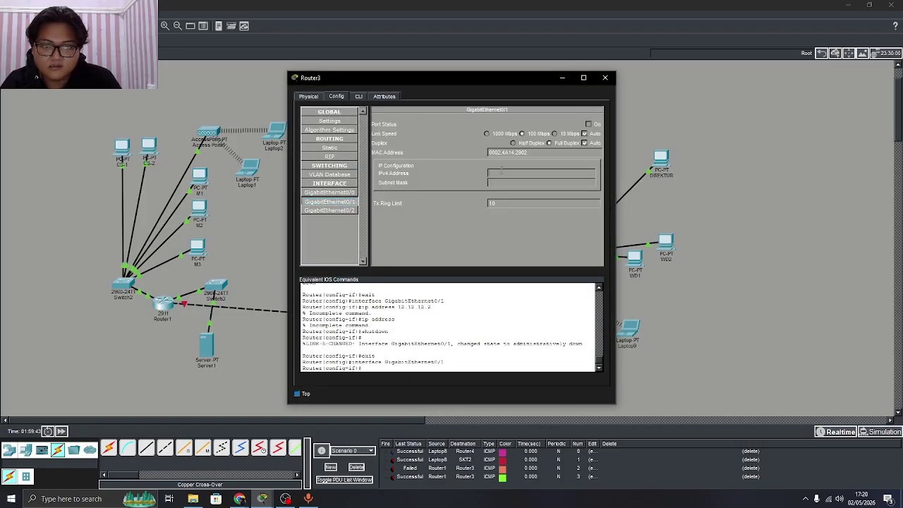
{"action": "left_click", "coordinate": [500, 173]}
{"action": "type", "text": "12.12.1"}
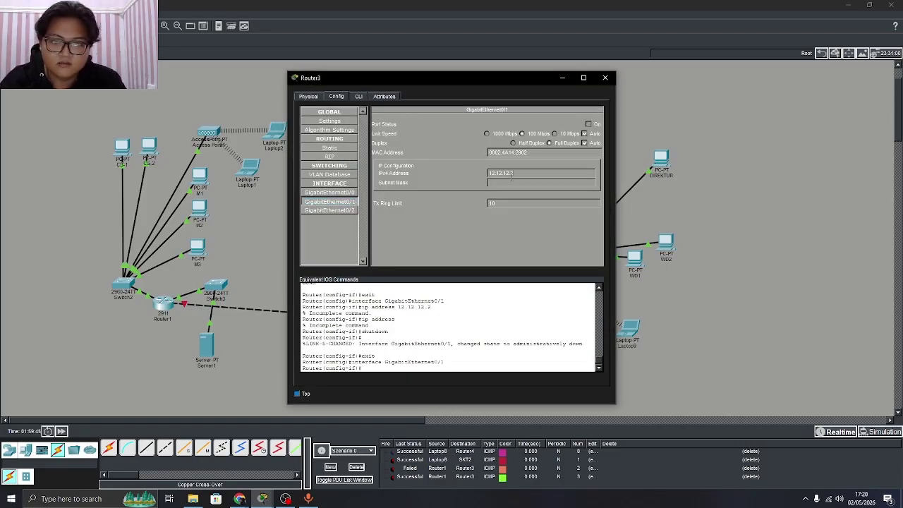
{"action": "type", "text": "2.2"}
{"action": "left_click", "coordinate": [511, 182]}
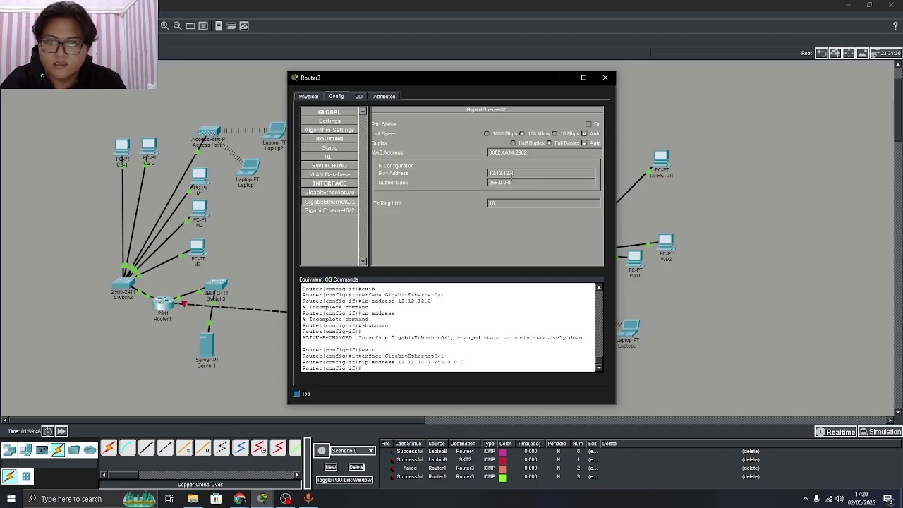
{"action": "left_click", "coordinate": [589, 125]}
{"action": "left_click", "coordinate": [604, 77]}
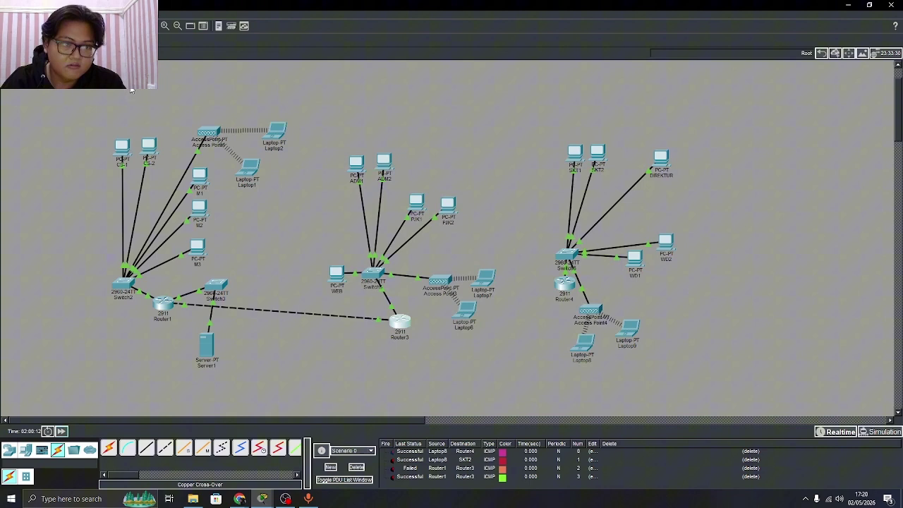
Fast-forward the simulation, test the link with a simple PDU from Router1 to Router3, and delete the current PDU scenario
{"action": "left_click", "coordinate": [62, 431]}
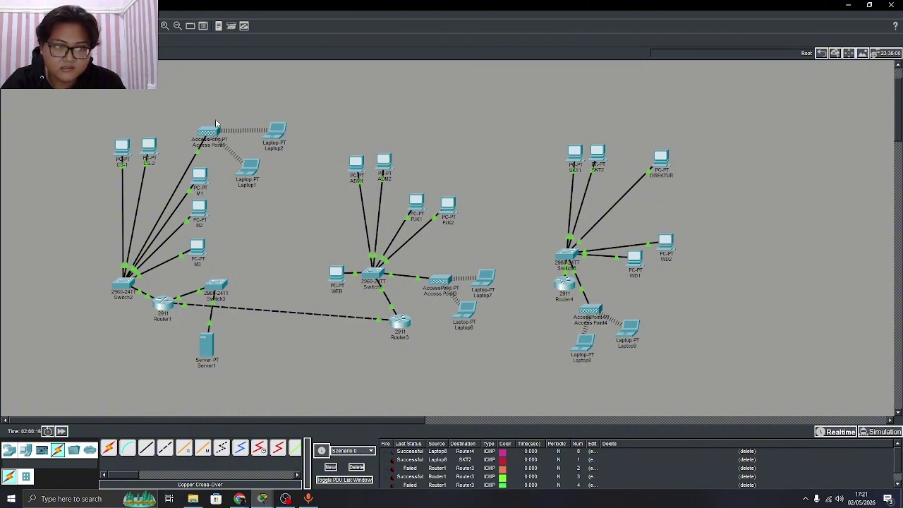
{"action": "left_click", "coordinate": [164, 305]}
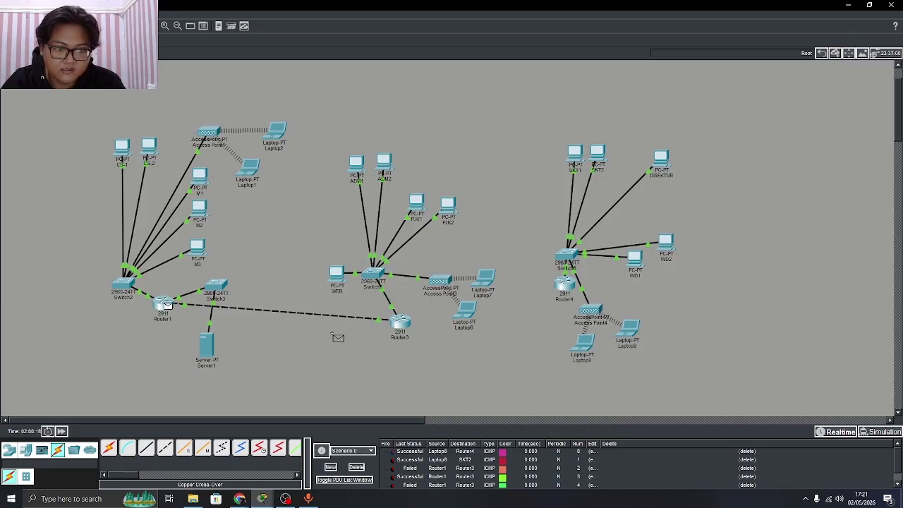
{"action": "left_click", "coordinate": [401, 326]}
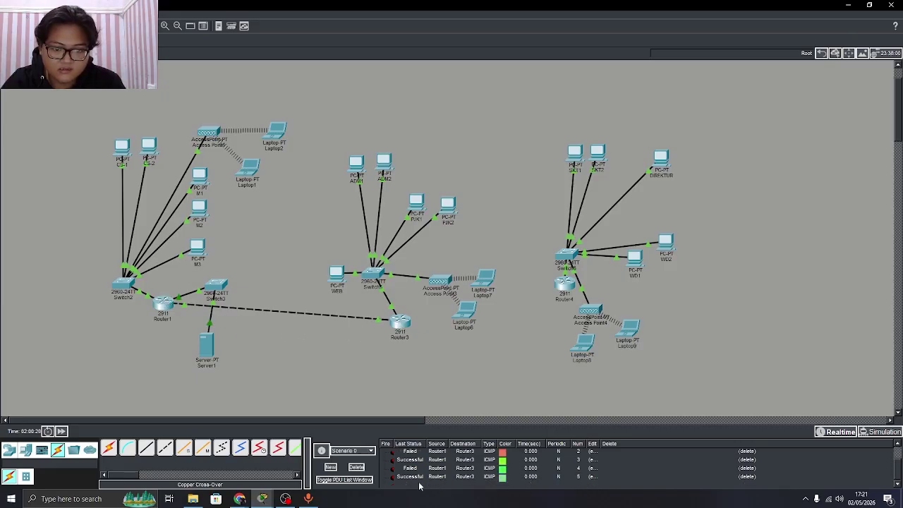
{"action": "left_click", "coordinate": [356, 468]}
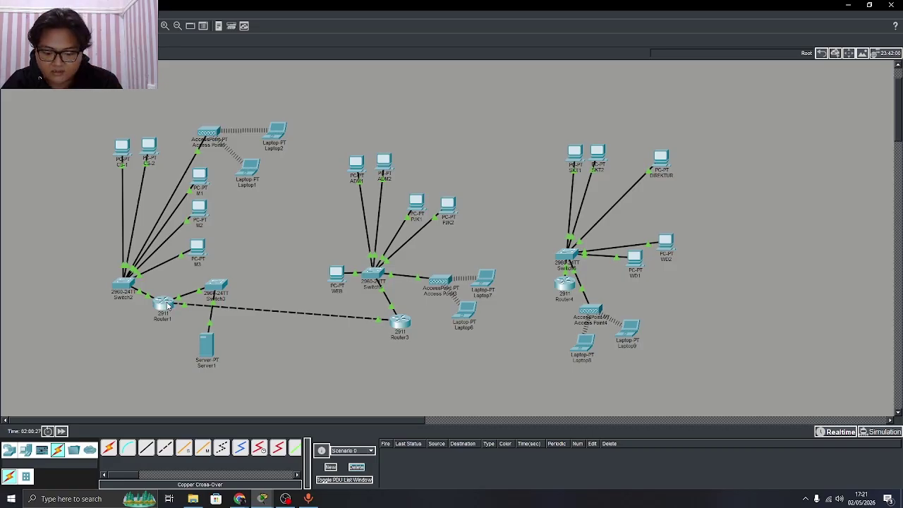
Start a static route on Router1 with network 172.16.0.0 and the first three mask octets 255.255.0
{"action": "mouse_move", "coordinate": [168, 305]}
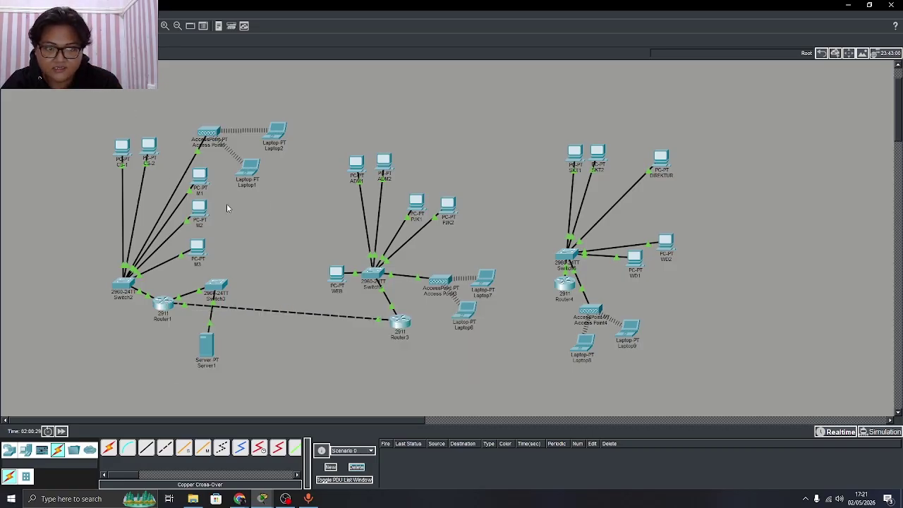
{"action": "left_click", "coordinate": [163, 304]}
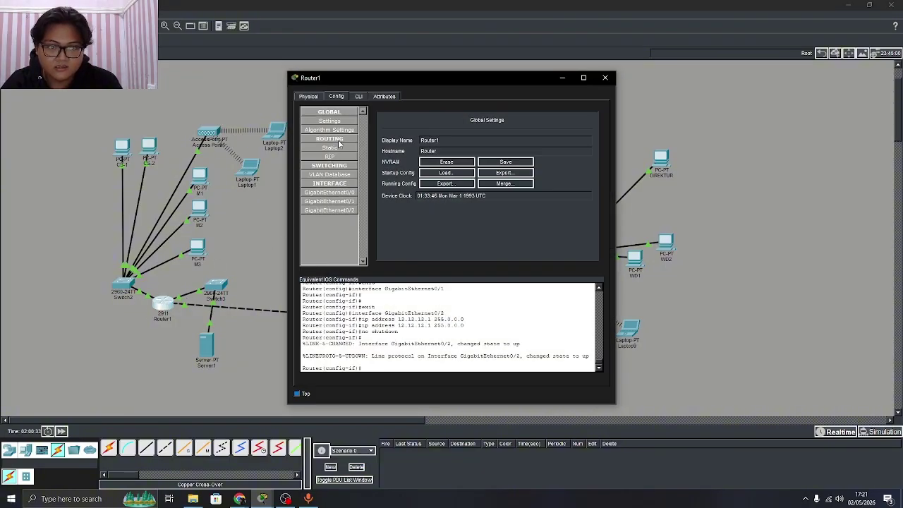
{"action": "left_click", "coordinate": [340, 149]}
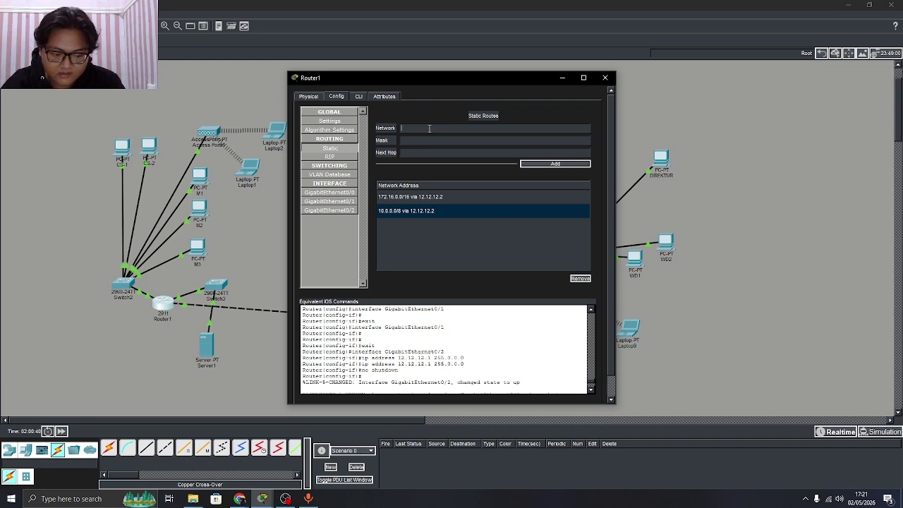
{"action": "type", "text": "17"}
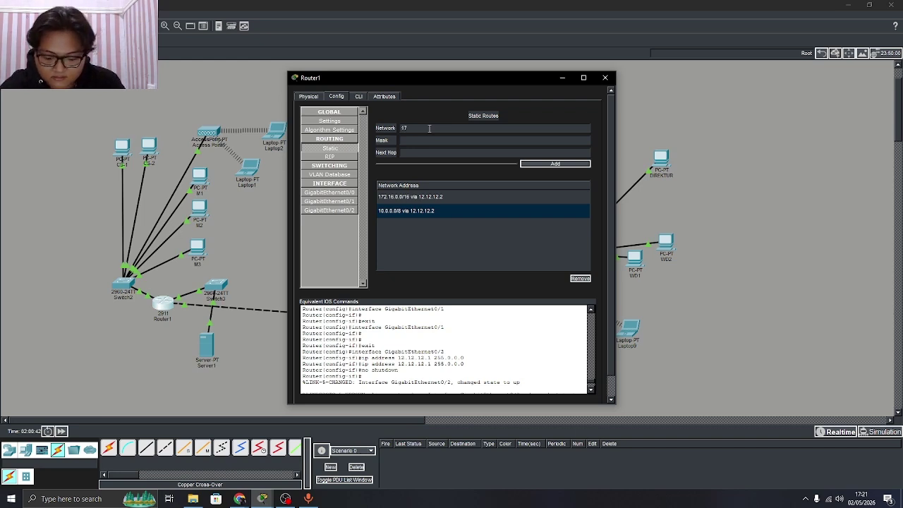
{"action": "type", "text": "2.16"}
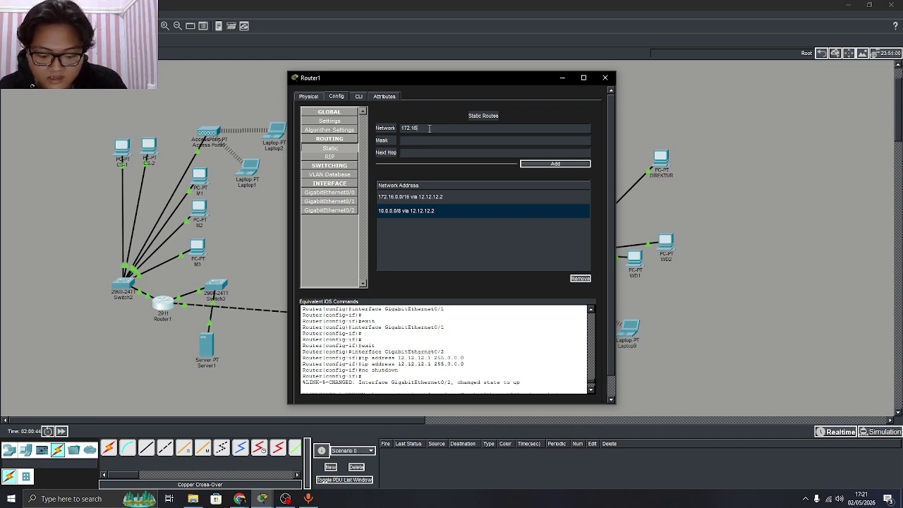
{"action": "type", "text": ".0.0"}
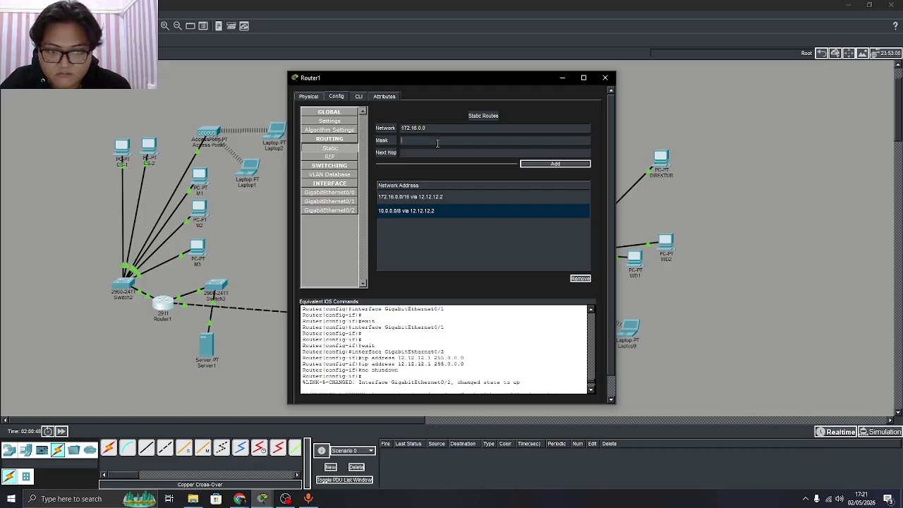
{"action": "type", "text": "25"}
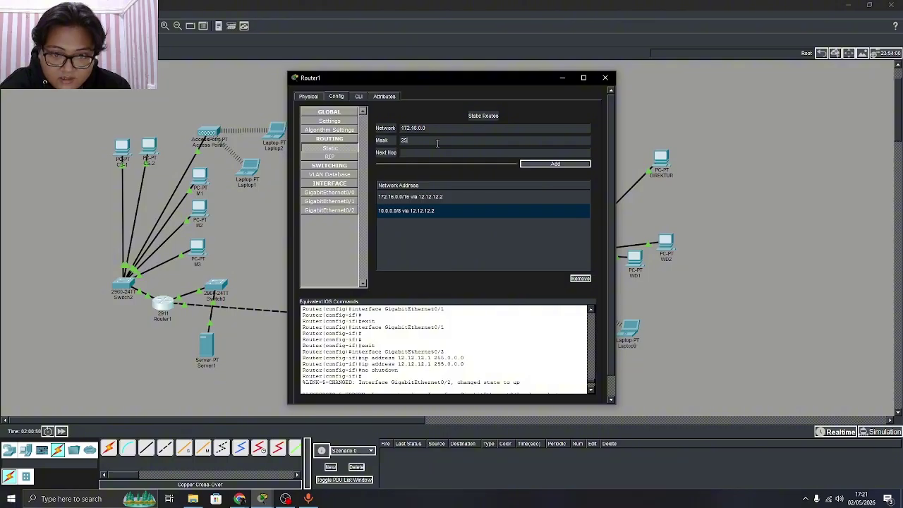
{"action": "type", "text": ".255.0."}
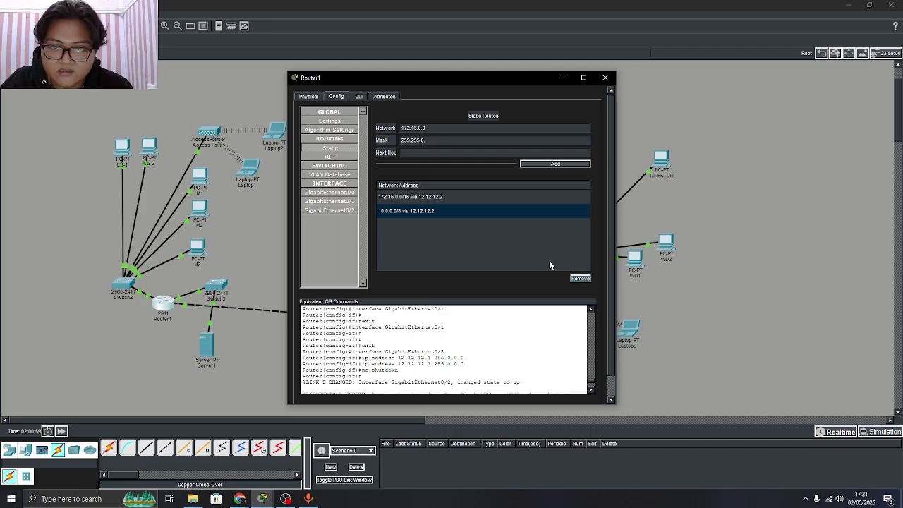
Remove Router1's existing static routes to 10.0.0.0/8 and 172.16.0.0/16 via 12.12.12.2
{"action": "left_click", "coordinate": [482, 212]}
{"action": "left_click", "coordinate": [579, 278]}
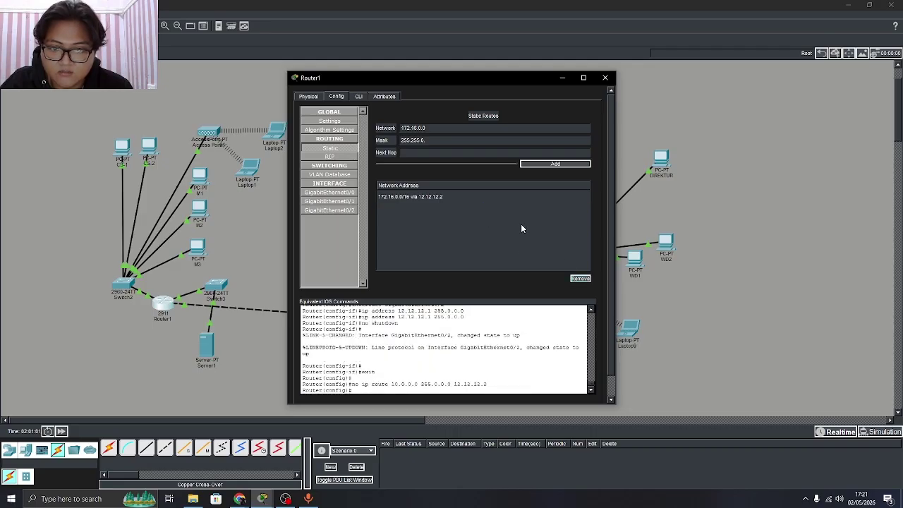
{"action": "left_click", "coordinate": [499, 198]}
{"action": "left_click", "coordinate": [580, 279]}
Complete the mask of Router1's 172.16.0.0 route as 255.255.0.0, set next hop 12.12.12.2, and add the route
{"action": "left_click", "coordinate": [442, 141]}
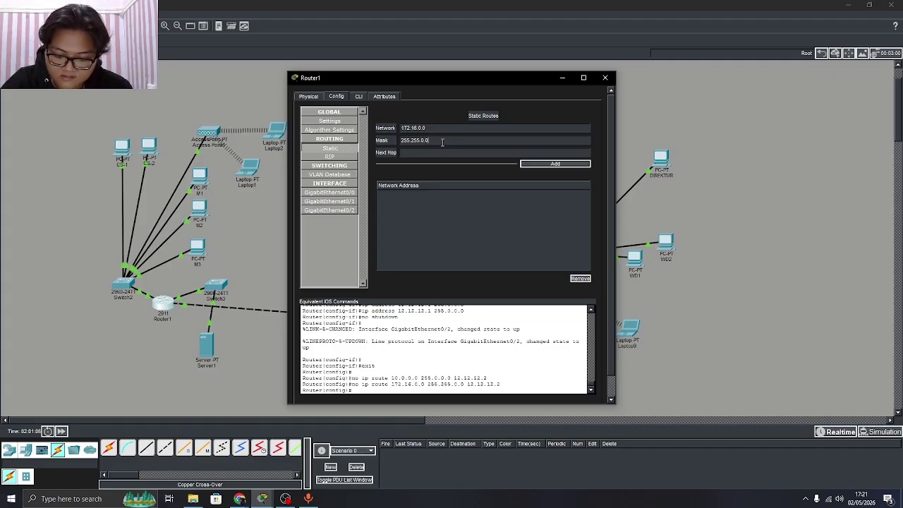
{"action": "left_click", "coordinate": [448, 152]}
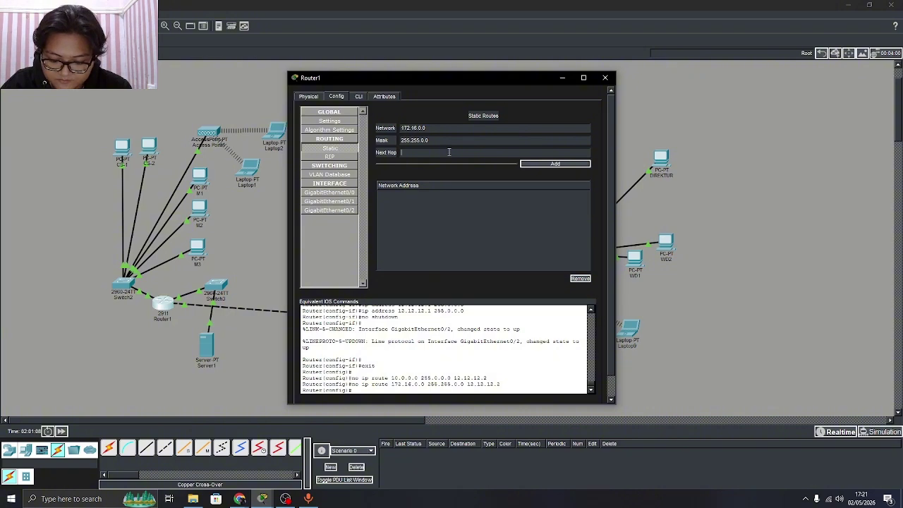
{"action": "type", "text": "12"}
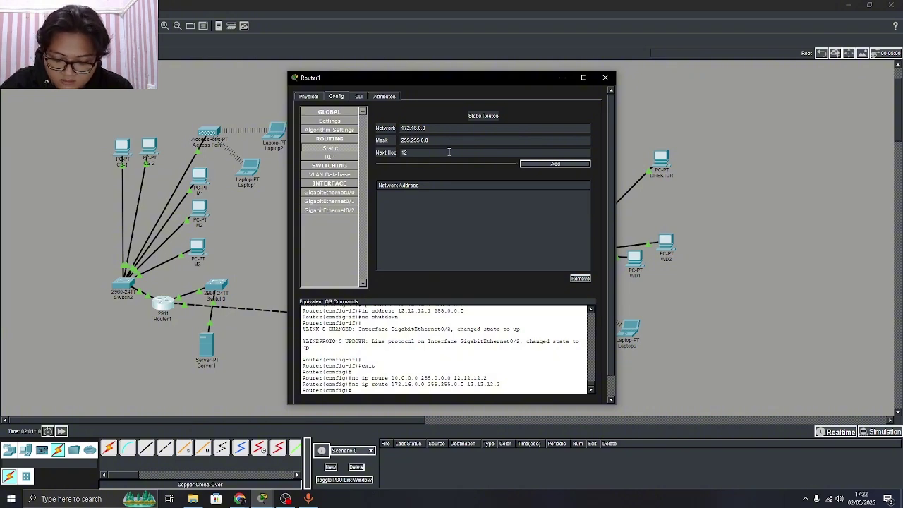
{"action": "type", "text": ".12"}
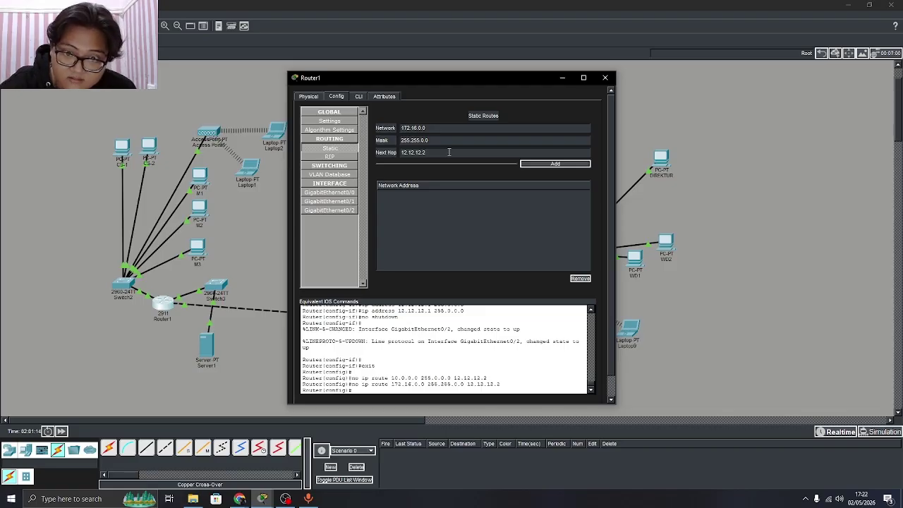
{"action": "type", "text": ".12.2"}
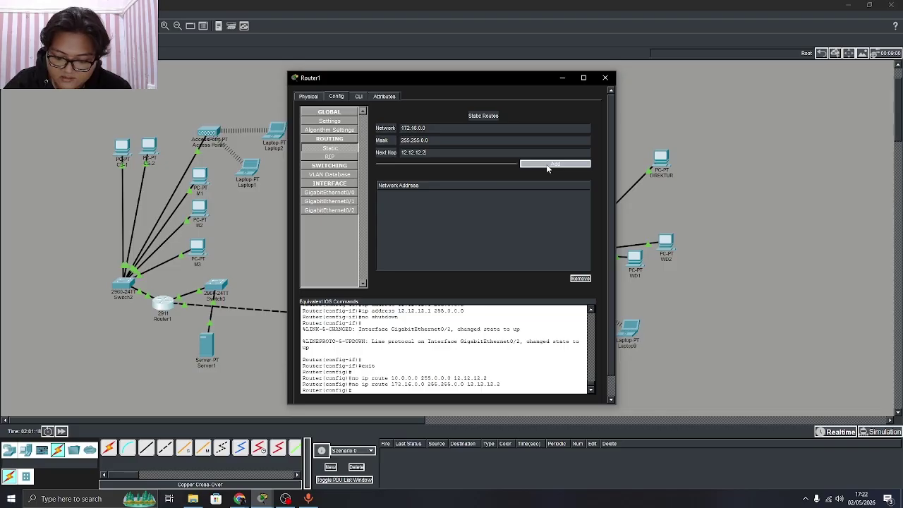
{"action": "left_click", "coordinate": [548, 165]}
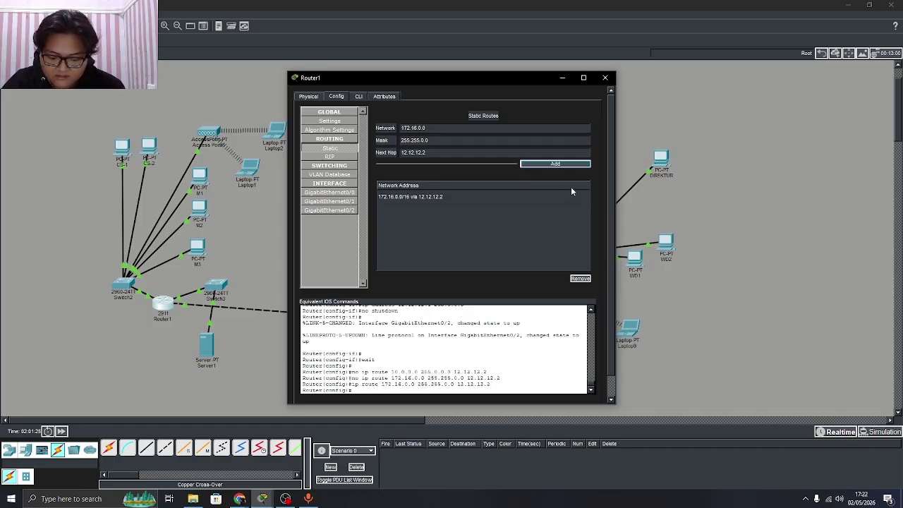
{"action": "left_click", "coordinate": [604, 78]}
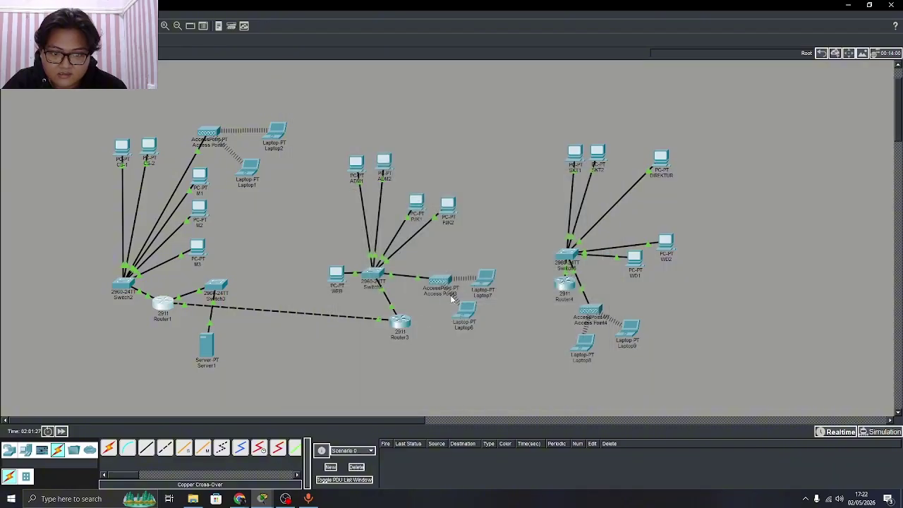
Add a static route on Router3 to network 192.168.10.0 with mask 255.255.255.0 and next hop 12.12.12.1
{"action": "left_click", "coordinate": [400, 322]}
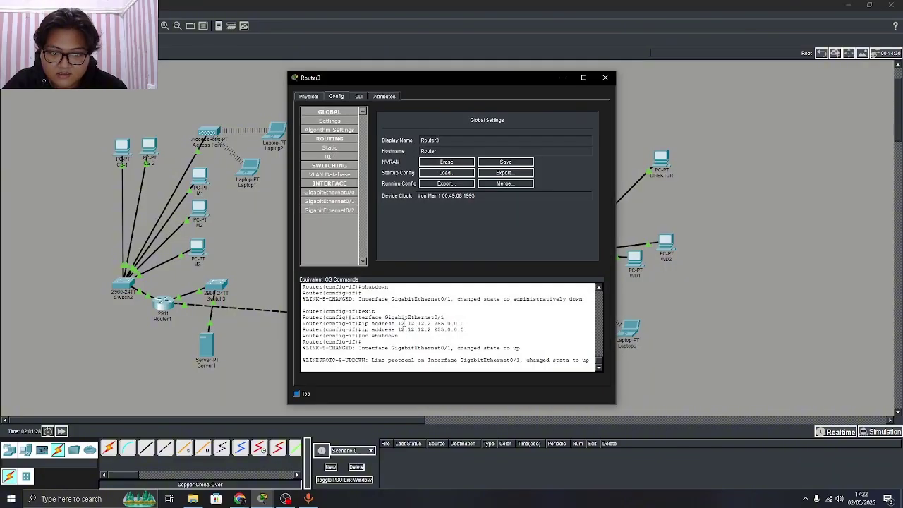
{"action": "left_click", "coordinate": [341, 149]}
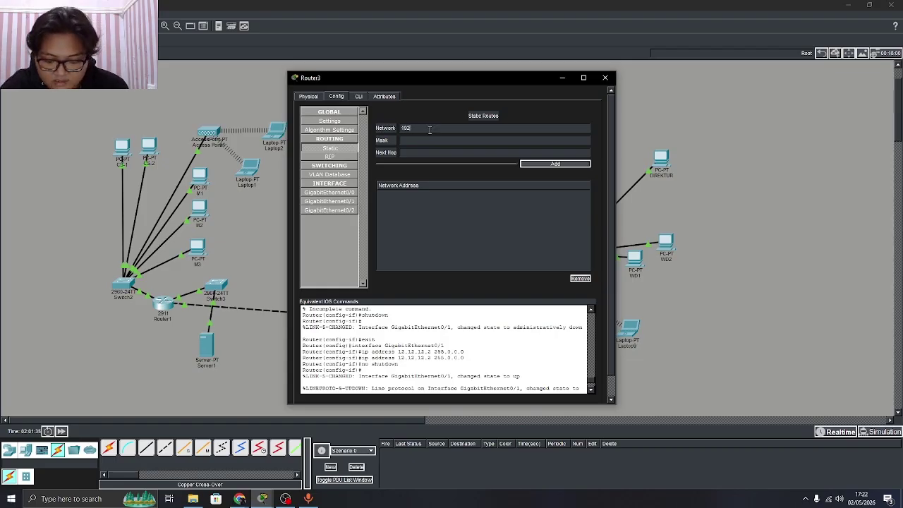
{"action": "left_click", "coordinate": [430, 129]}
{"action": "type", "text": "192.16"}
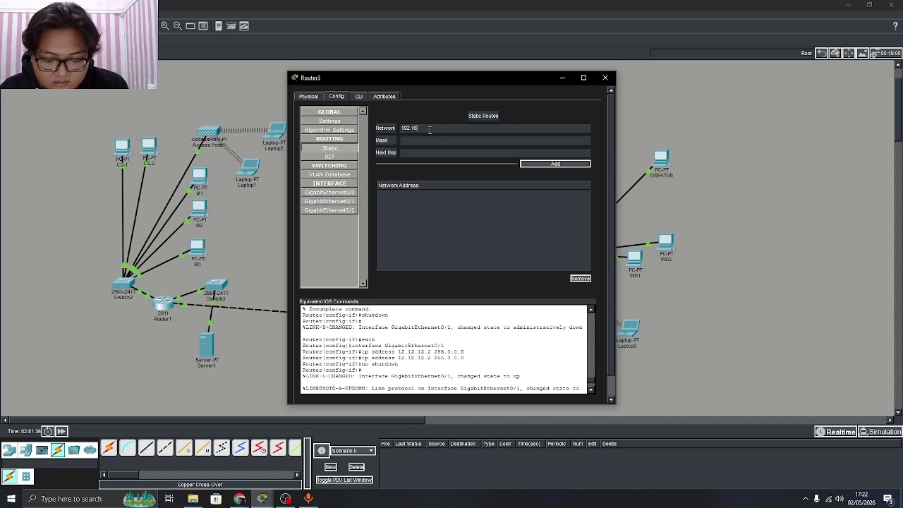
{"action": "type", "text": "8.19"}
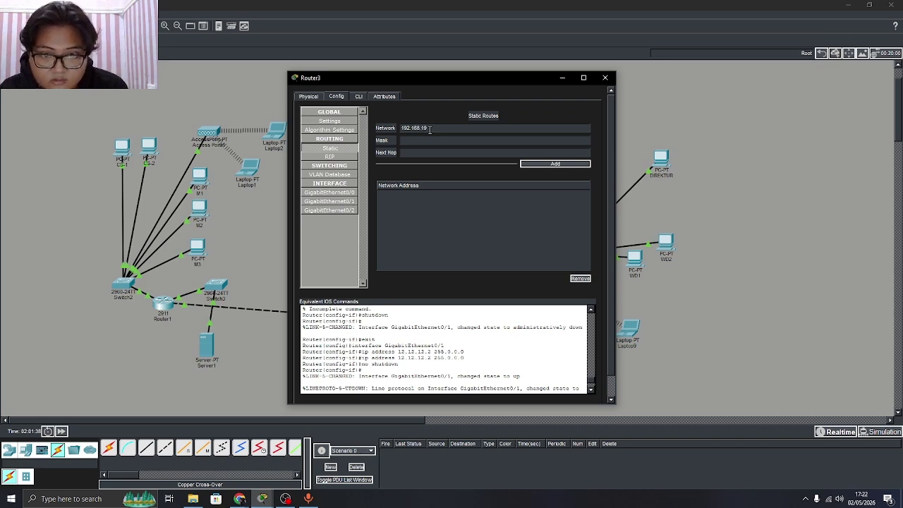
{"action": "key", "text": "BackSpace"}
{"action": "type", "text": "0"}
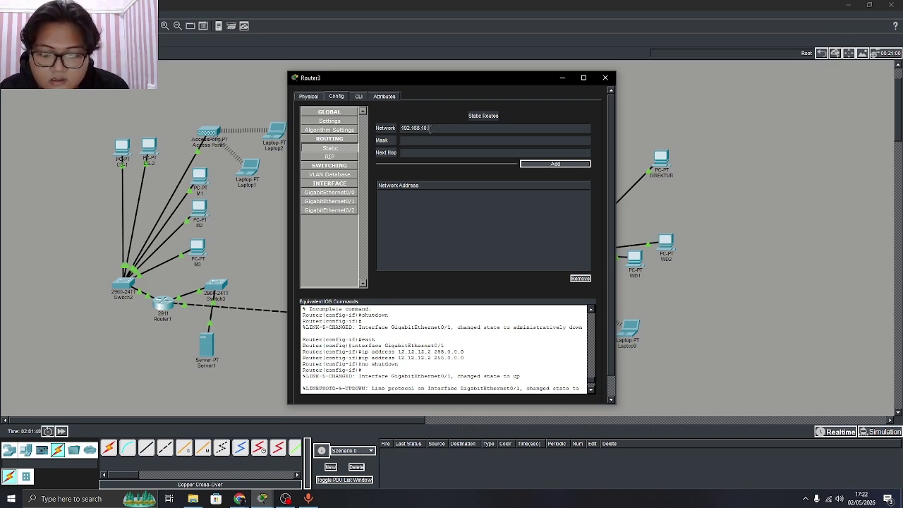
{"action": "type", "text": ".0"}
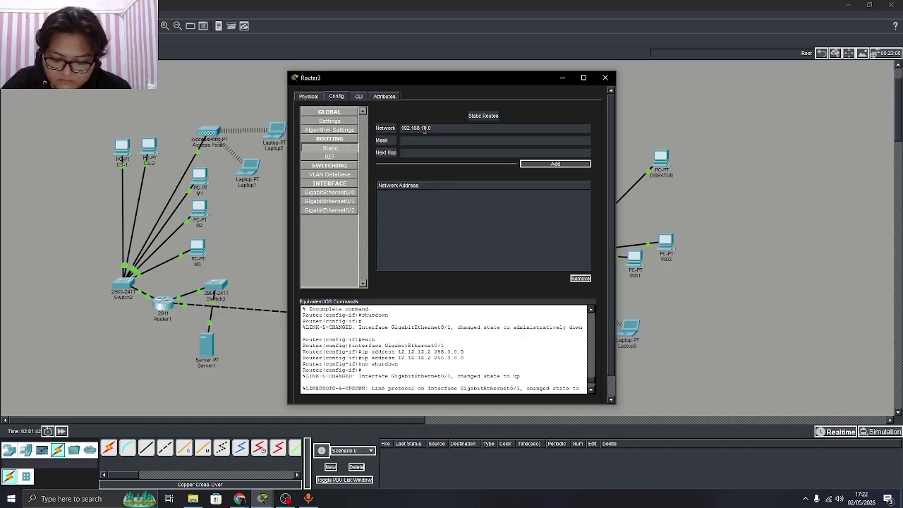
{"action": "left_click", "coordinate": [453, 141]}
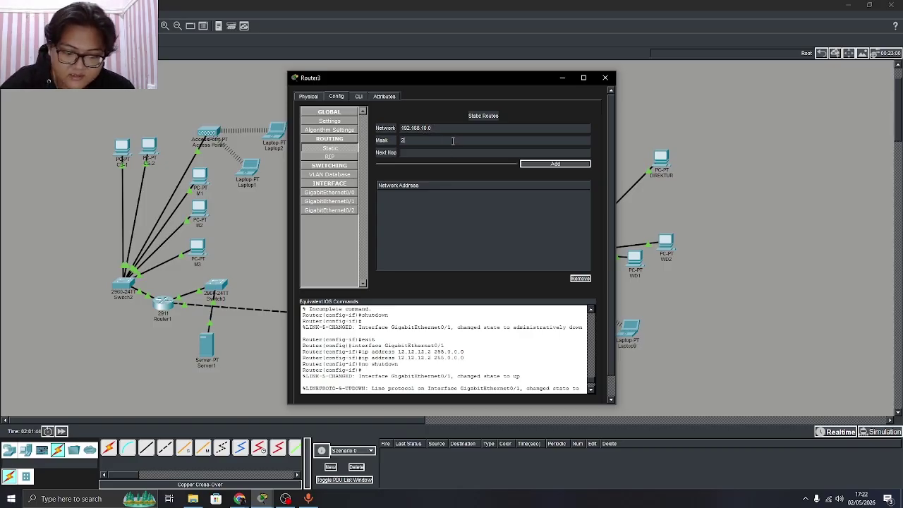
{"action": "type", "text": "255.255.0"}
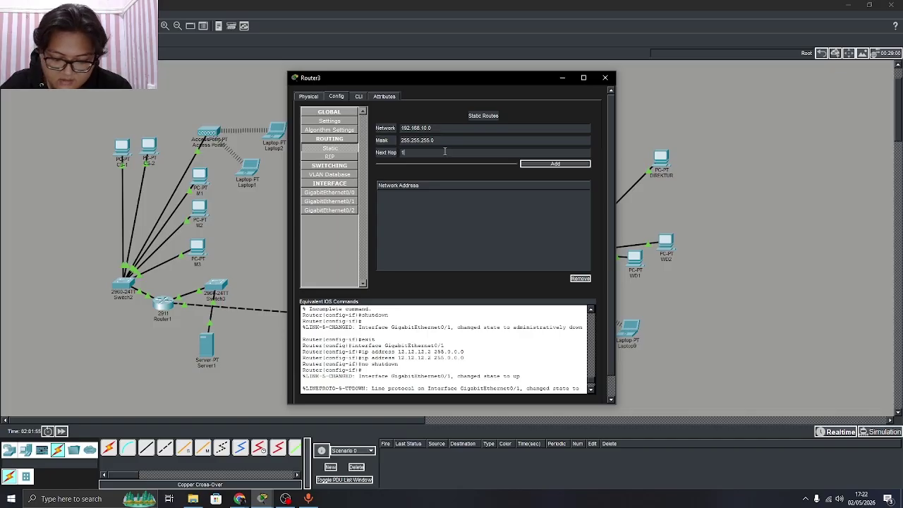
{"action": "type", "text": ".12"}
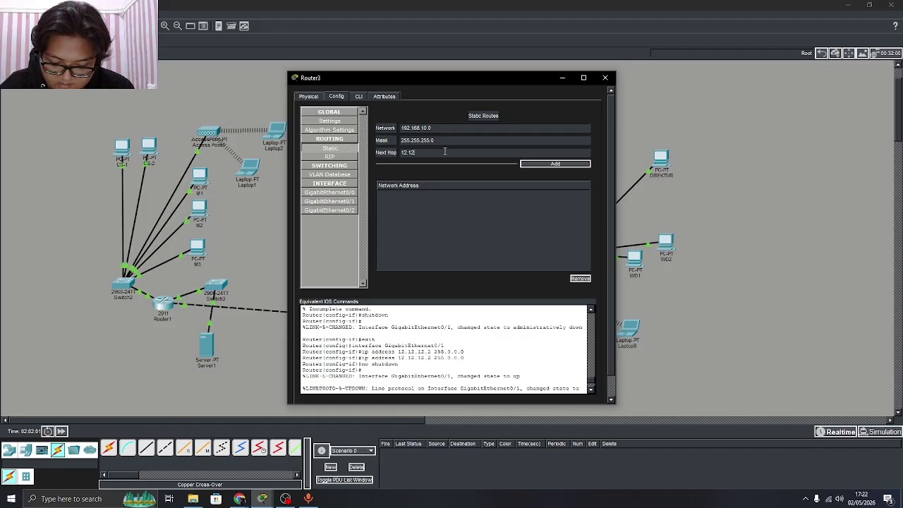
{"action": "type", "text": ".12.1"}
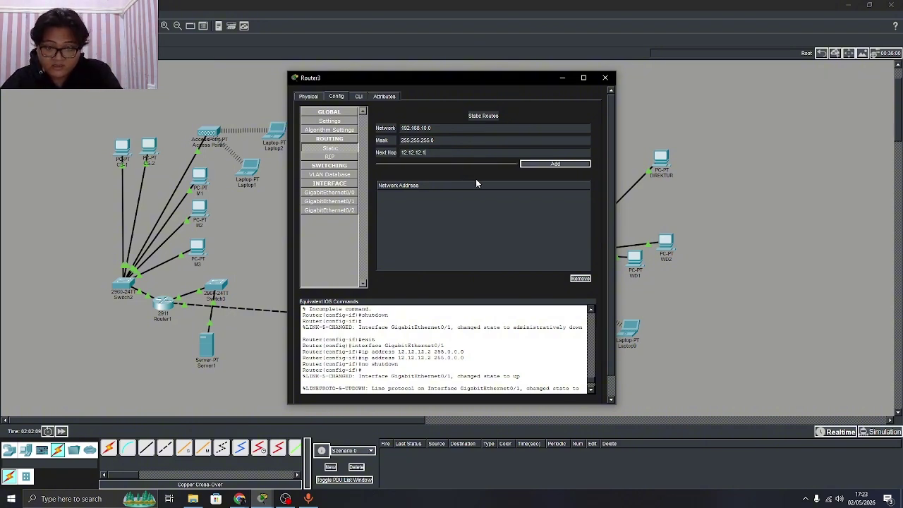
{"action": "left_click", "coordinate": [544, 164]}
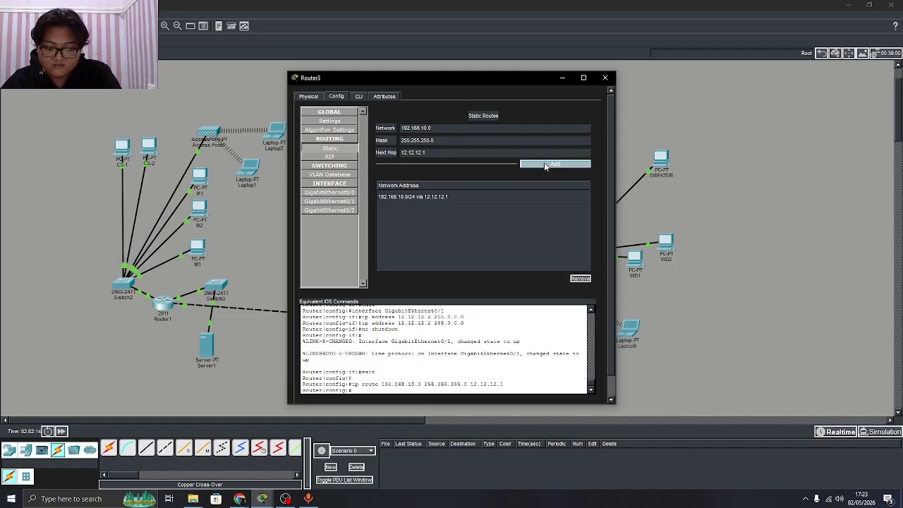
Add a second static route on Router3 to 192.168.20.0 with mask 255.255.255.0 via 12.12.12.1, and close its configuration
{"action": "left_click", "coordinate": [425, 129]}
{"action": "key", "text": "BackSpace"}
{"action": "type", "text": "2"}
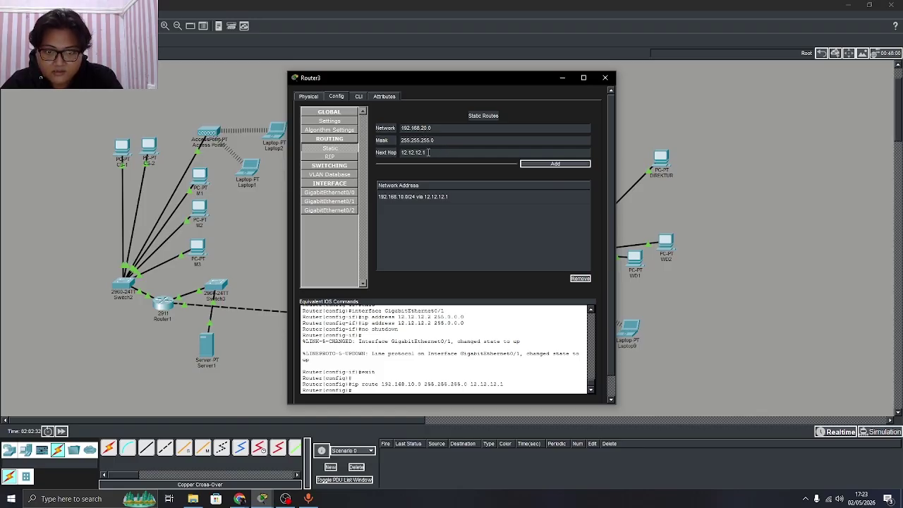
{"action": "left_click", "coordinate": [546, 164]}
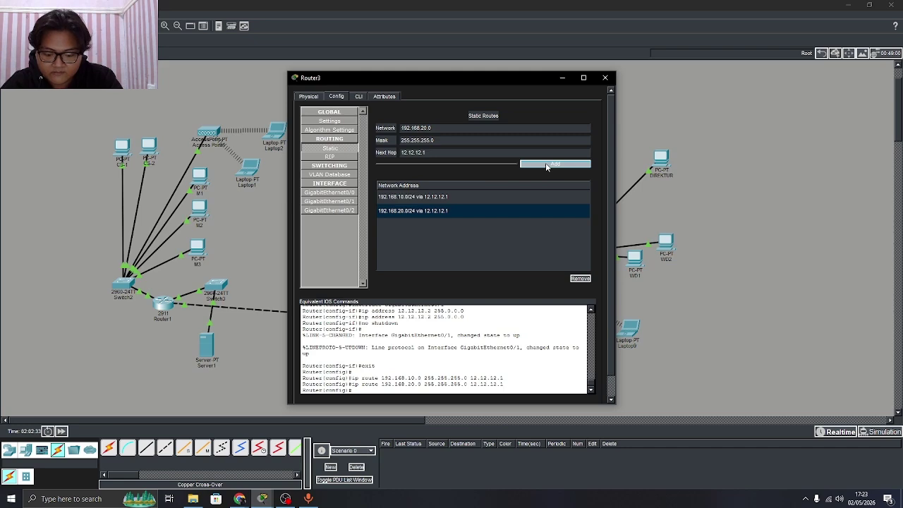
{"action": "left_click", "coordinate": [604, 78]}
Fast-forward the simulation and test connectivity with simple PDUs from WEB to Server1, sent twice, and from WEB to M2
{"action": "left_click", "coordinate": [62, 431]}
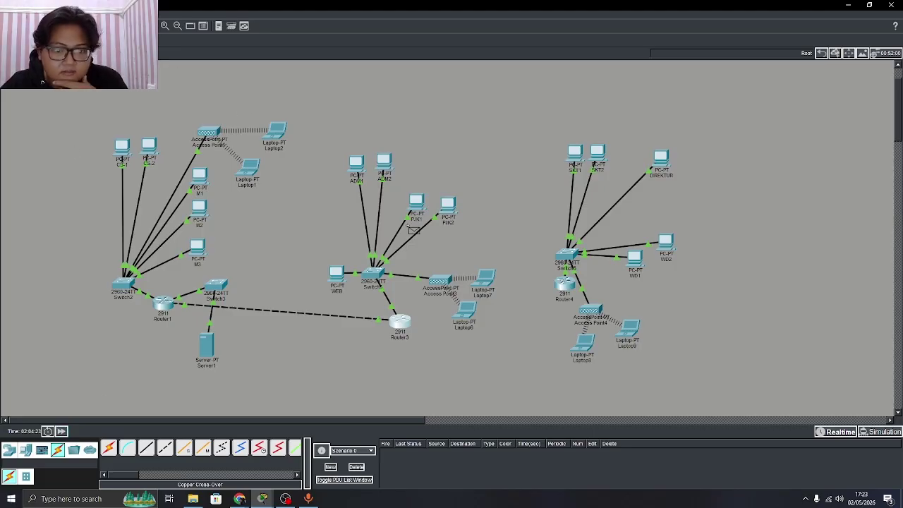
{"action": "left_click", "coordinate": [337, 274]}
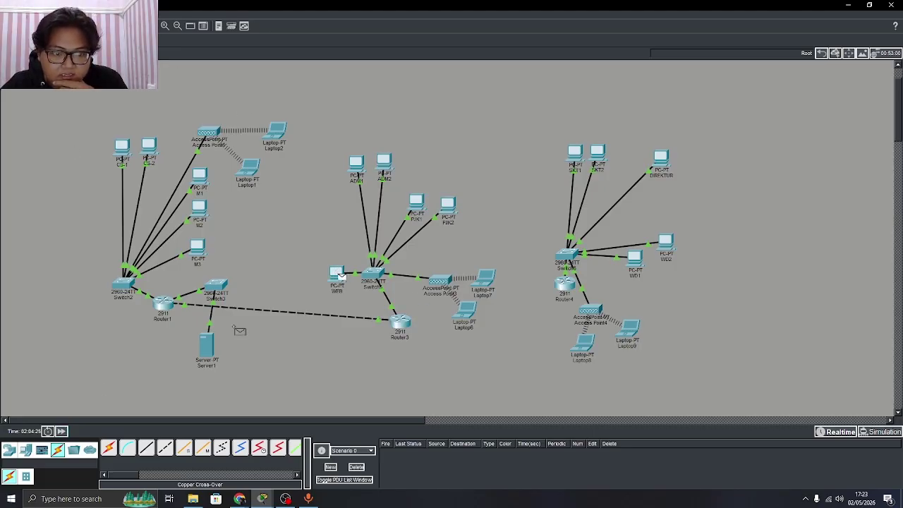
{"action": "left_click", "coordinate": [206, 346]}
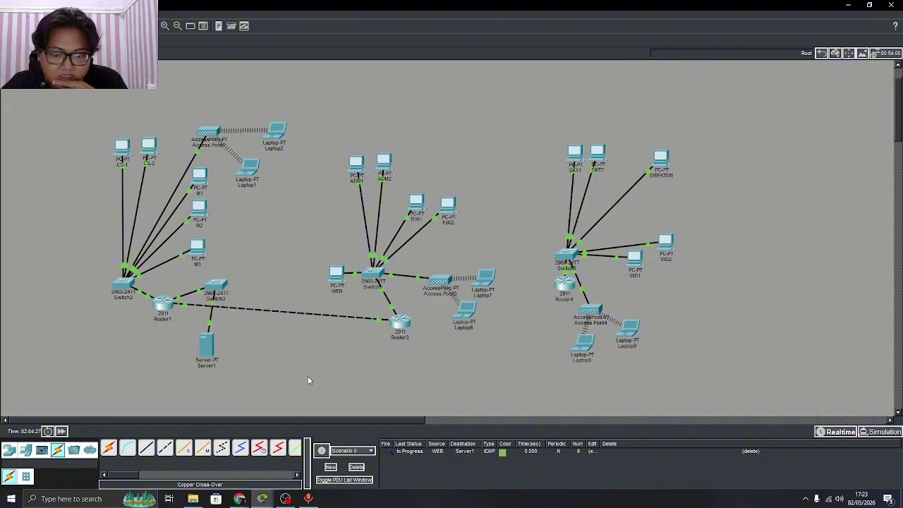
{"action": "left_click", "coordinate": [339, 275]}
{"action": "left_click", "coordinate": [207, 345]}
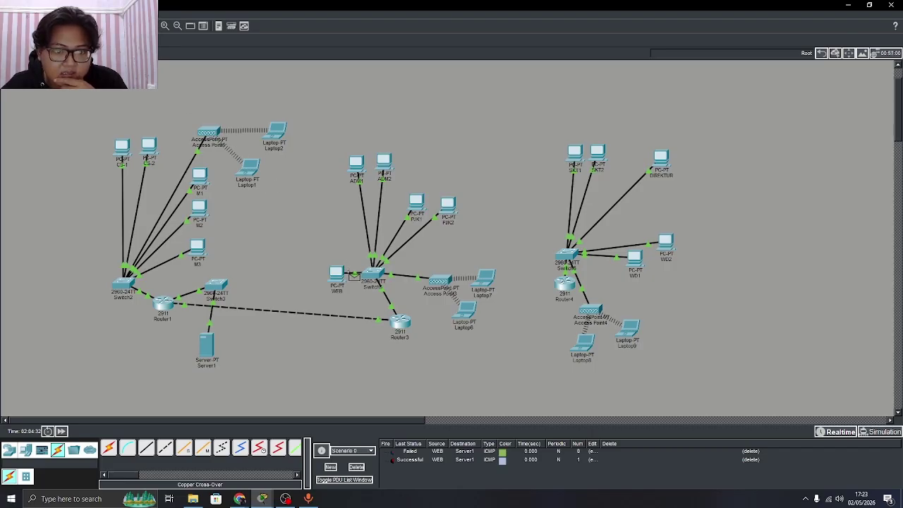
{"action": "left_click", "coordinate": [200, 216]}
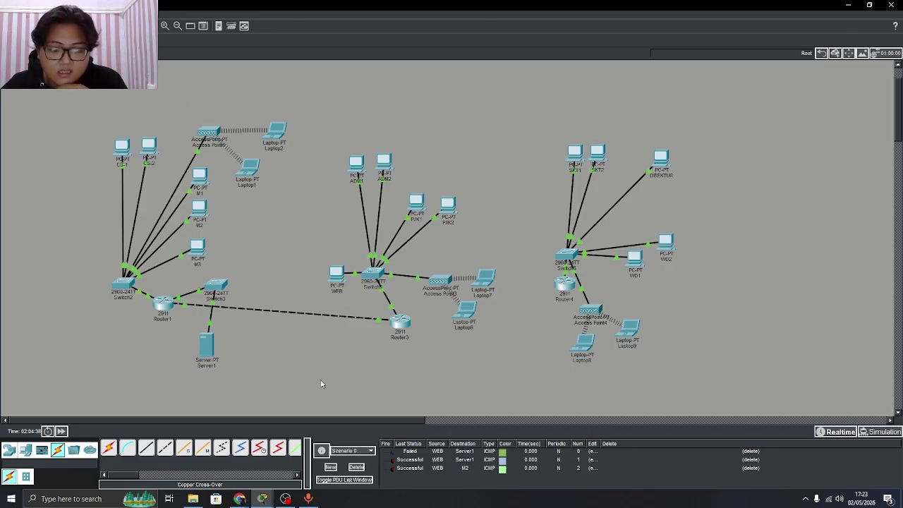
{"action": "left_click", "coordinate": [286, 498]}
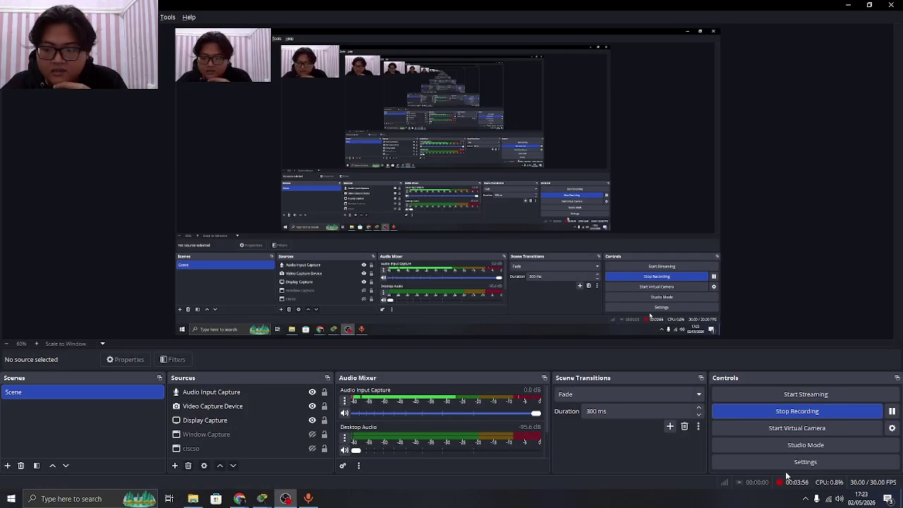
{"action": "mouse_move", "coordinate": [286, 500]}
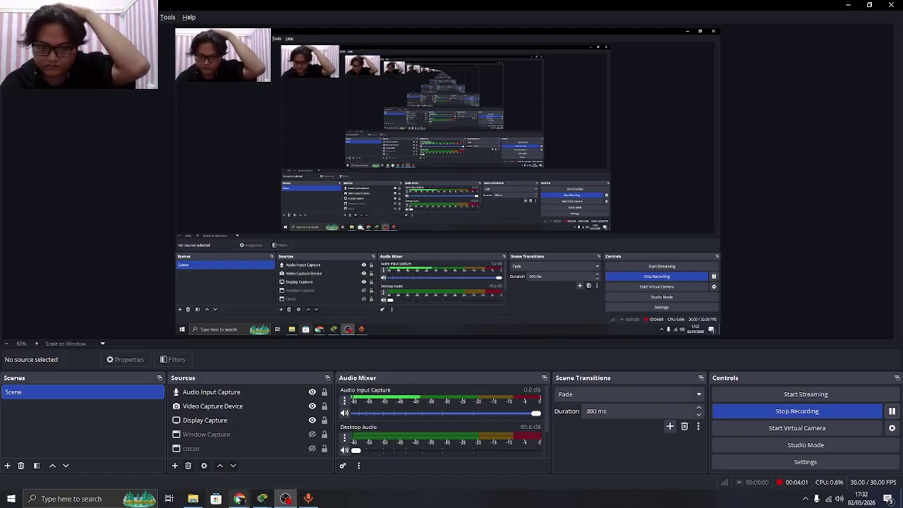
{"action": "left_click", "coordinate": [323, 452]}
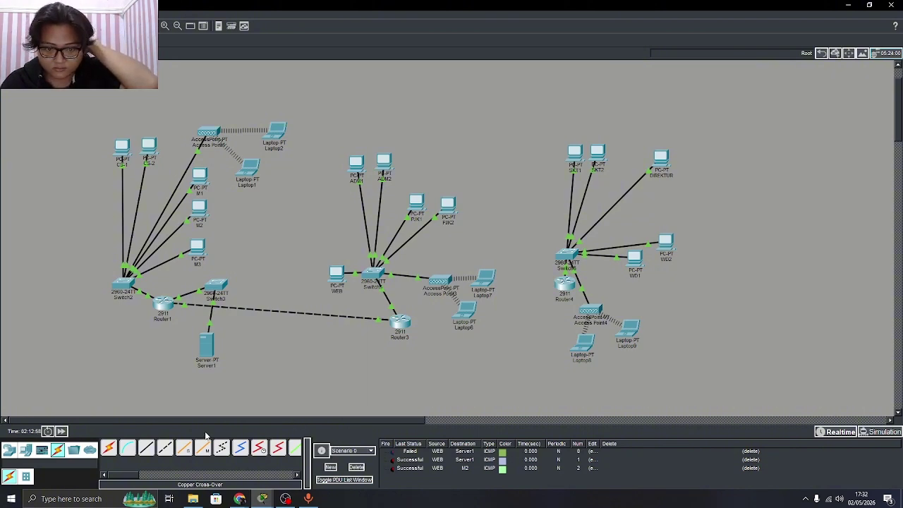
Connect Router3's GigabitEthernet0/2 to Router4's GigabitEthernet0/1 with a copper cross-over cable
{"action": "left_click", "coordinate": [165, 448]}
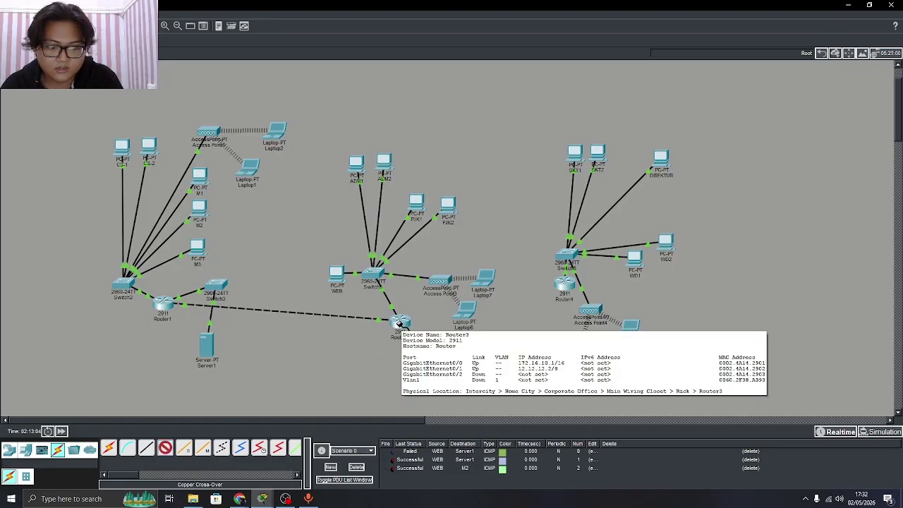
{"action": "left_click", "coordinate": [399, 323]}
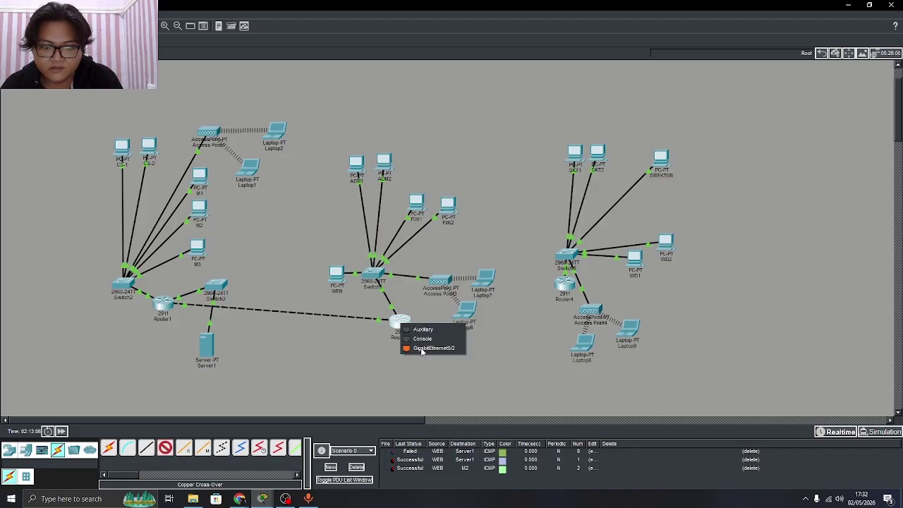
{"action": "left_click", "coordinate": [421, 349]}
{"action": "left_click", "coordinate": [567, 285]}
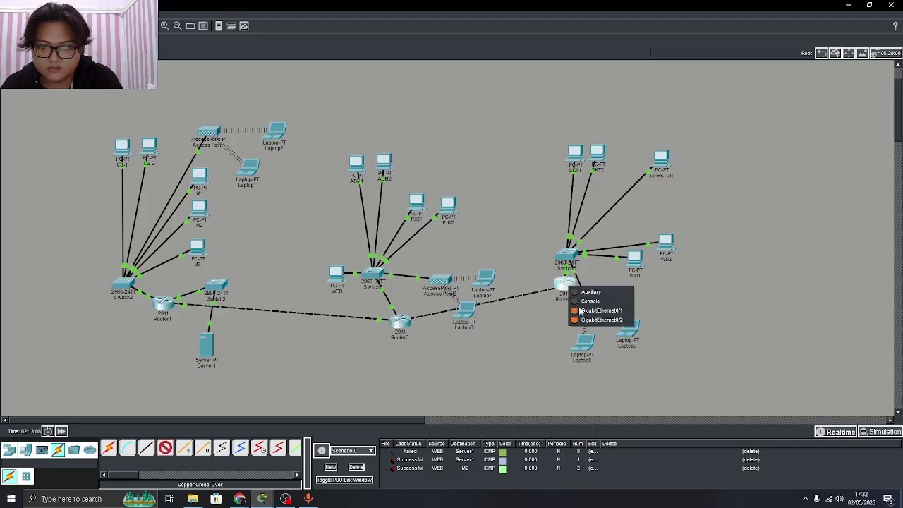
{"action": "left_click", "coordinate": [581, 310]}
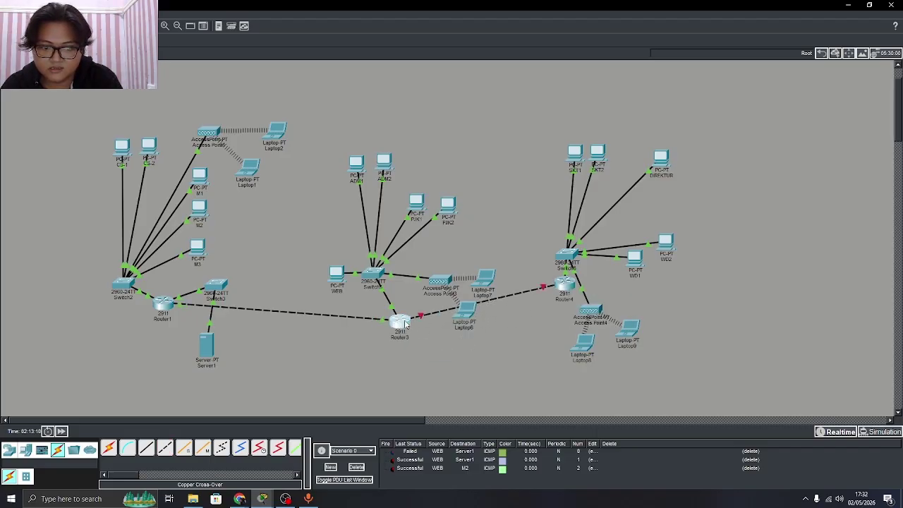
Set Router3's GigabitEthernet0/2 to IPv4 address 13.13.13.1 with mask 255.0.0.0, turn the port on, and close its configuration
{"action": "left_click", "coordinate": [405, 324]}
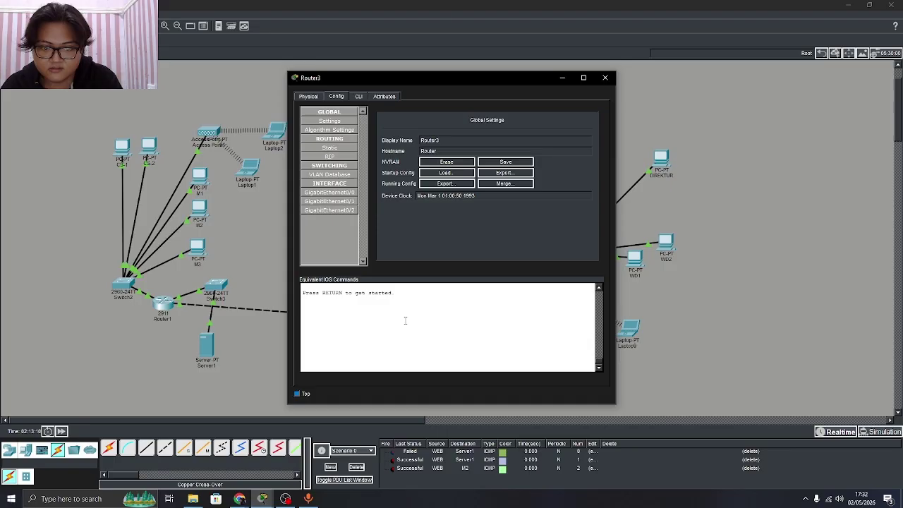
{"action": "left_click", "coordinate": [605, 79]}
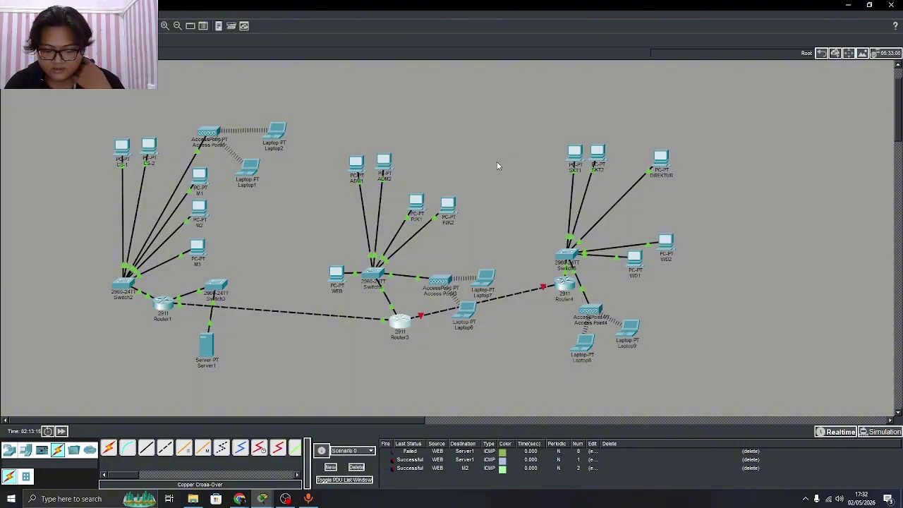
{"action": "left_click", "coordinate": [402, 325]}
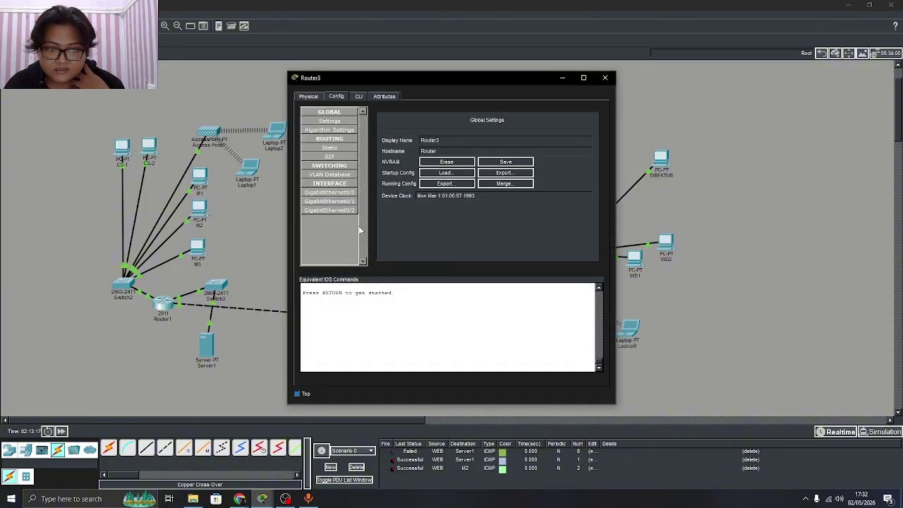
{"action": "left_click", "coordinate": [348, 212]}
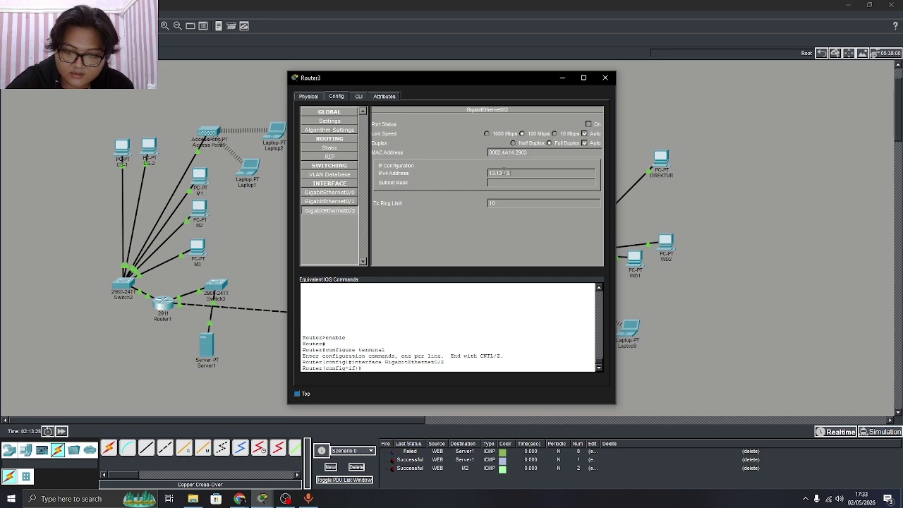
{"action": "key", "text": "Tab"}
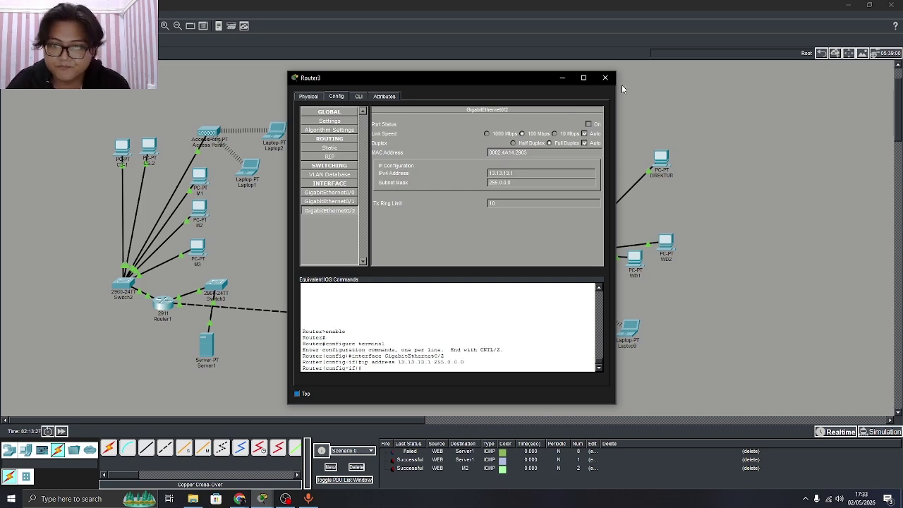
{"action": "left_click", "coordinate": [589, 125]}
{"action": "left_click", "coordinate": [605, 78]}
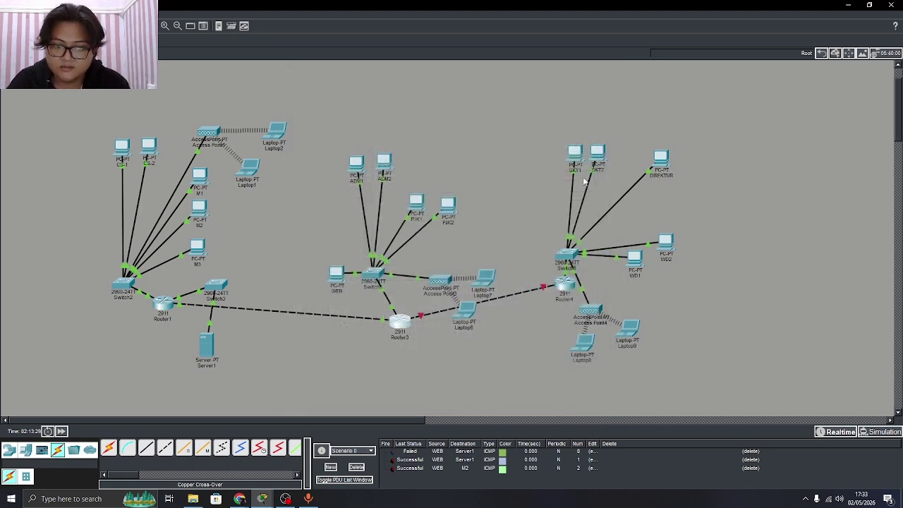
Set Router4's GigabitEthernet0/1 to IPv4 address 13.13.13.2 with mask 255.0.0.0, turn the port on, and close its configuration
{"action": "left_click", "coordinate": [565, 290]}
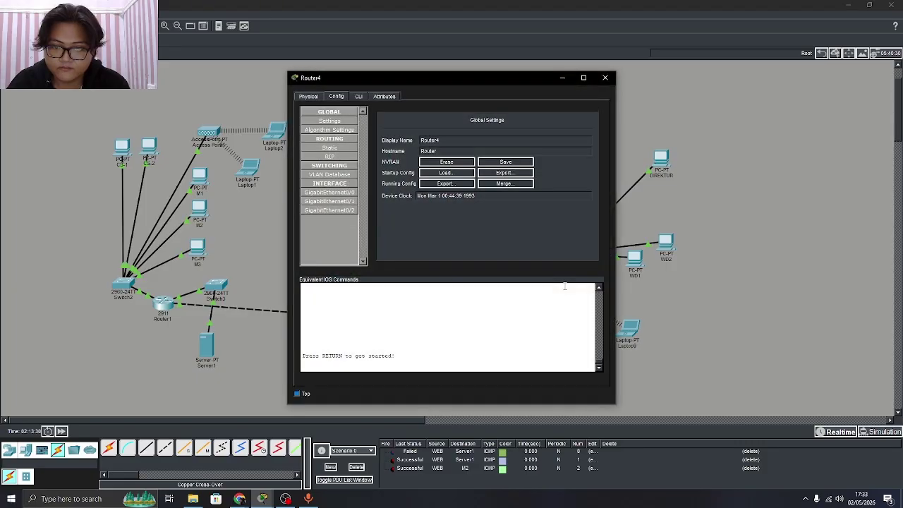
{"action": "left_click", "coordinate": [329, 202]}
{"action": "left_click", "coordinate": [342, 211]}
{"action": "left_click", "coordinate": [344, 201]}
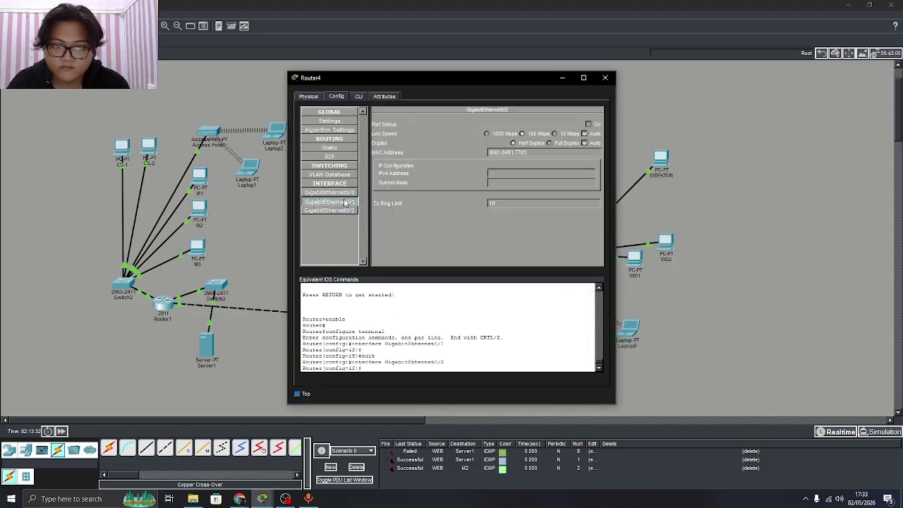
{"action": "left_click", "coordinate": [346, 192]}
{"action": "left_click", "coordinate": [347, 202]}
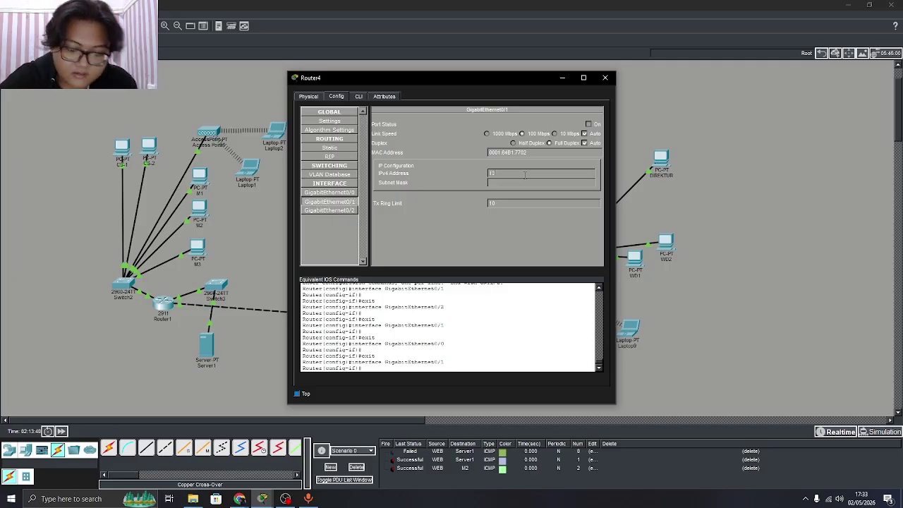
{"action": "left_click", "coordinate": [525, 175]}
{"action": "type", "text": "13.13.13.2"}
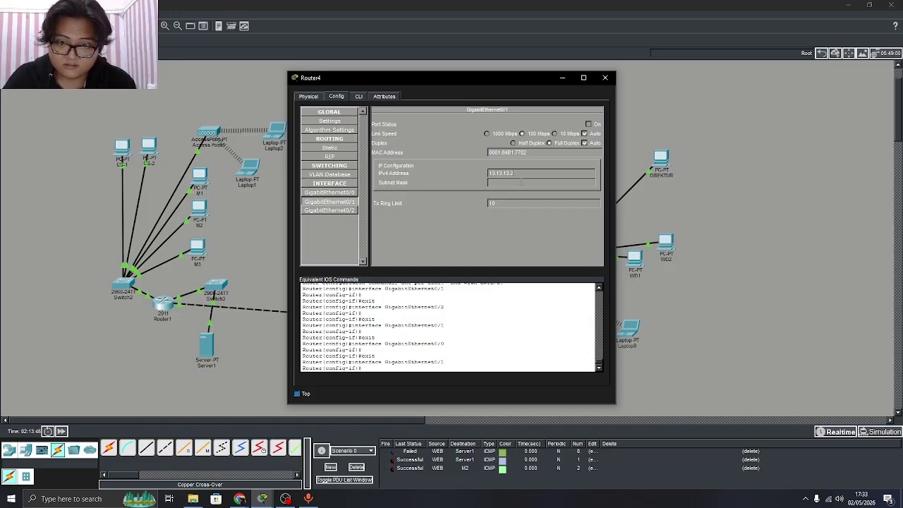
{"action": "left_click", "coordinate": [521, 182]}
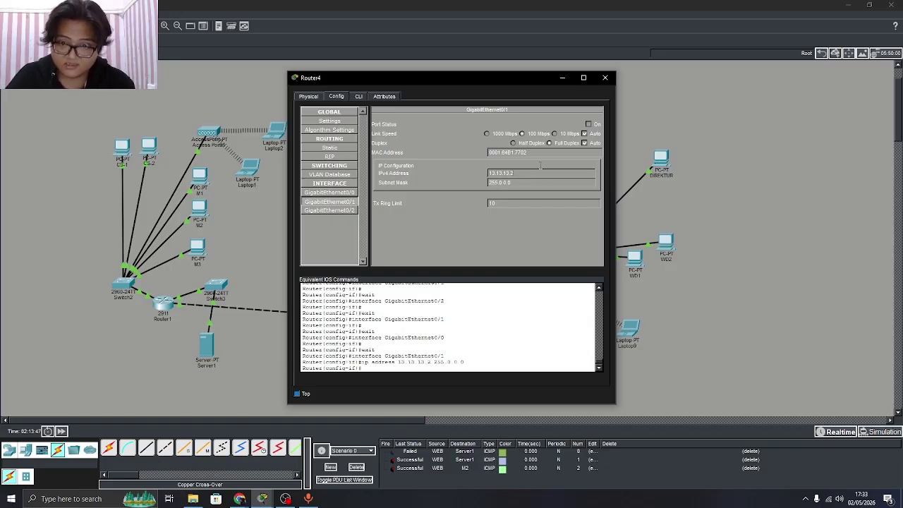
{"action": "left_click", "coordinate": [604, 78]}
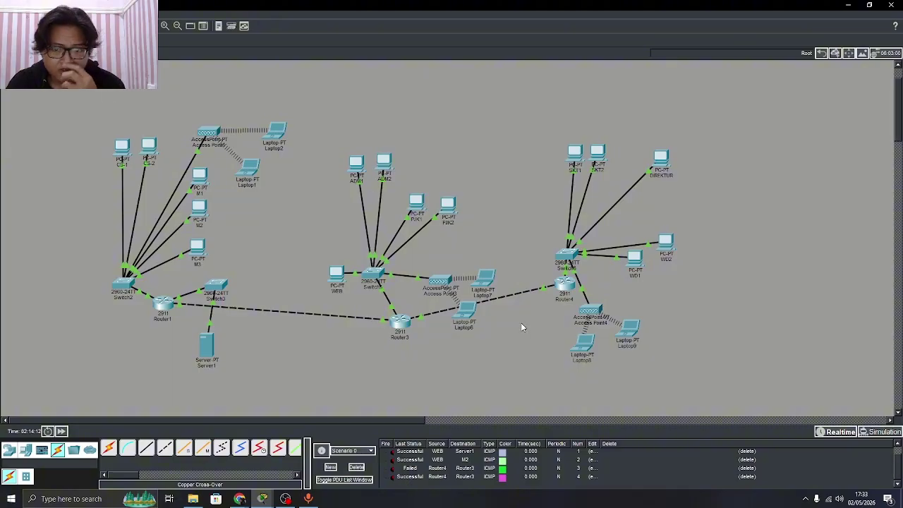
Add a static route on Router4 to network 172.16.0.0 with mask 255.255.0.0 via next hop 13.13.13.1
{"action": "left_click", "coordinate": [567, 288]}
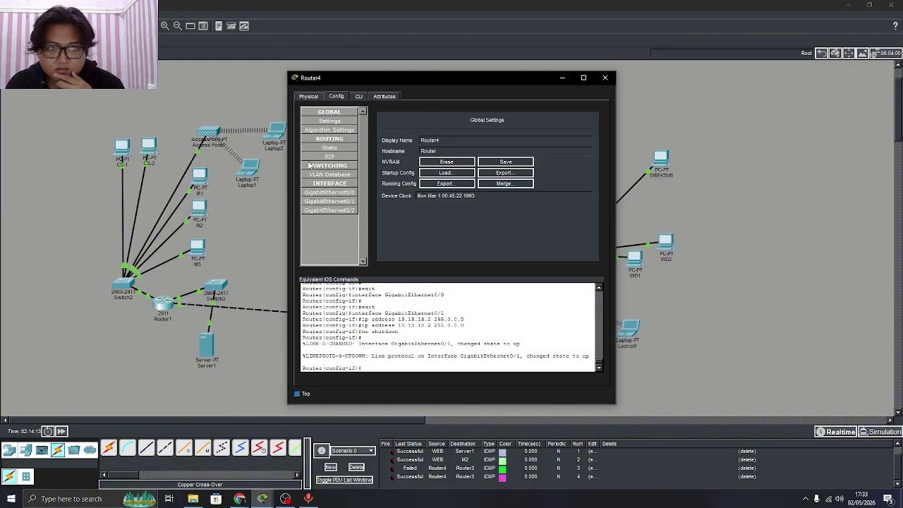
{"action": "left_click", "coordinate": [343, 148]}
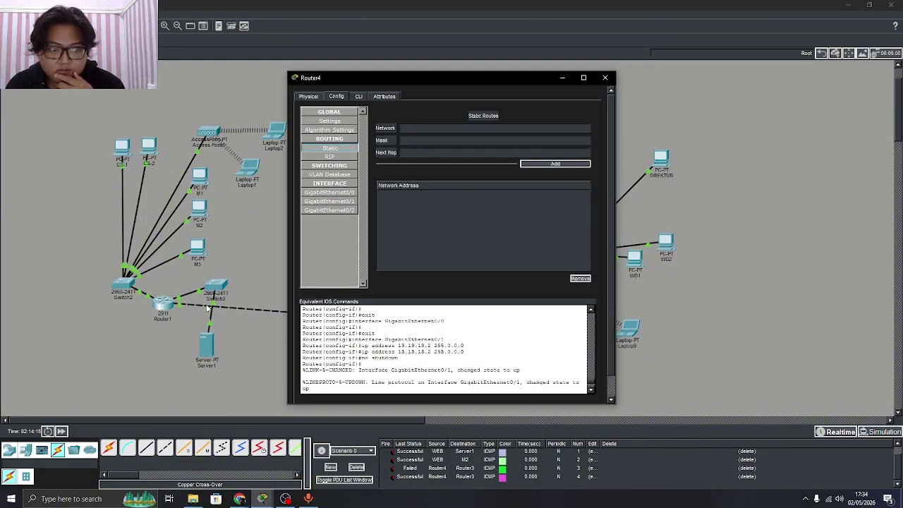
{"action": "left_click", "coordinate": [440, 129]}
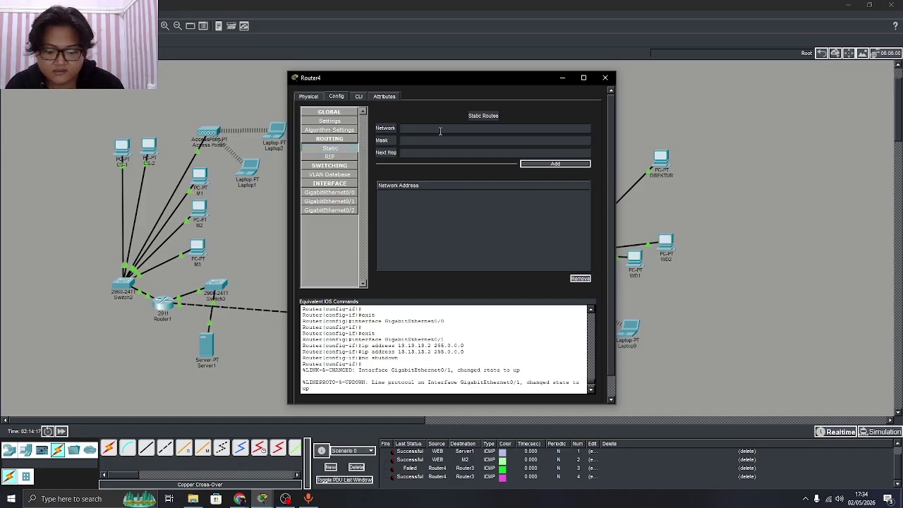
{"action": "type", "text": "1"}
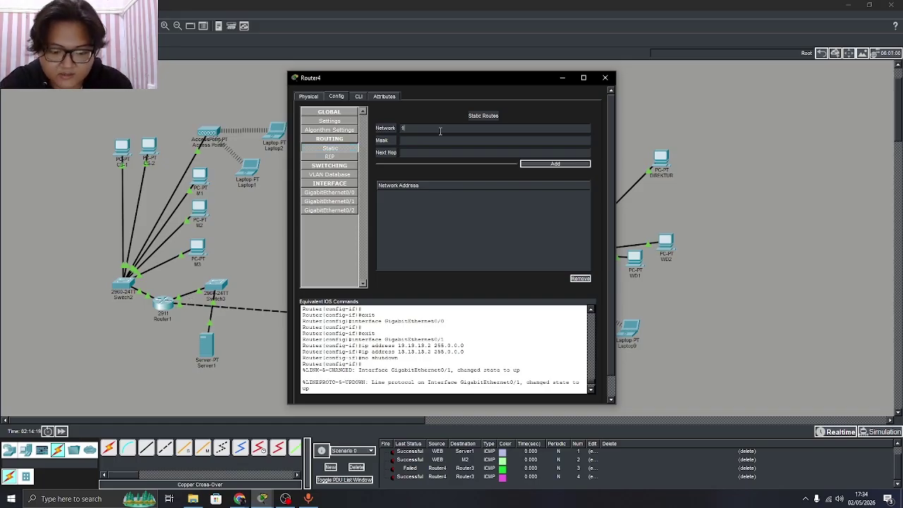
{"action": "type", "text": "72."}
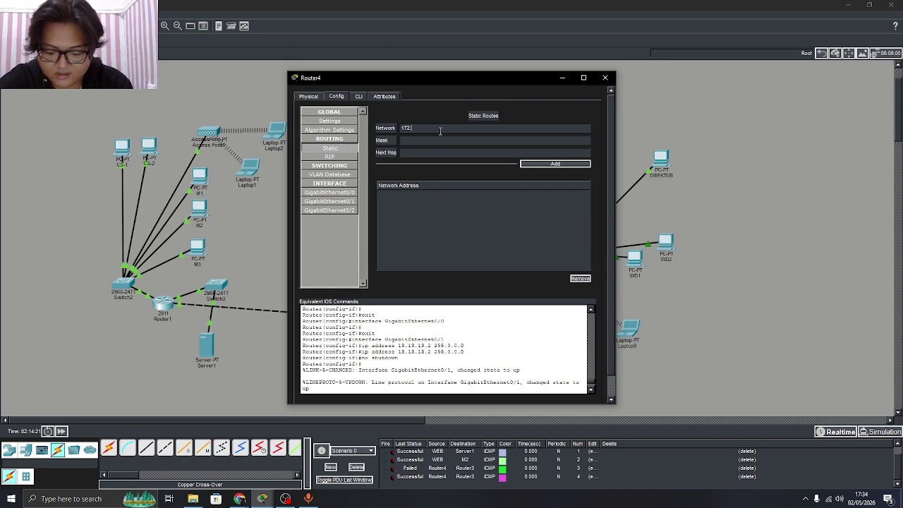
{"action": "type", "text": "16.0"}
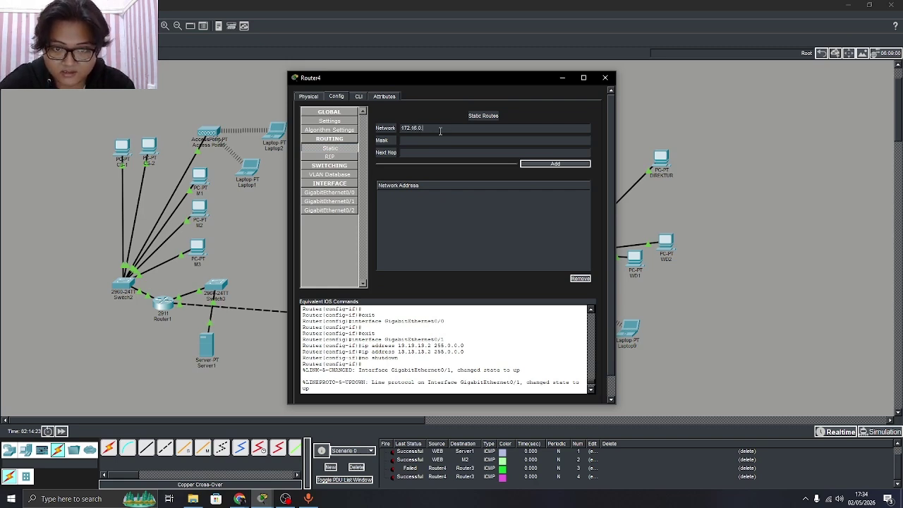
{"action": "type", "text": ".0"}
{"action": "left_click", "coordinate": [435, 139]}
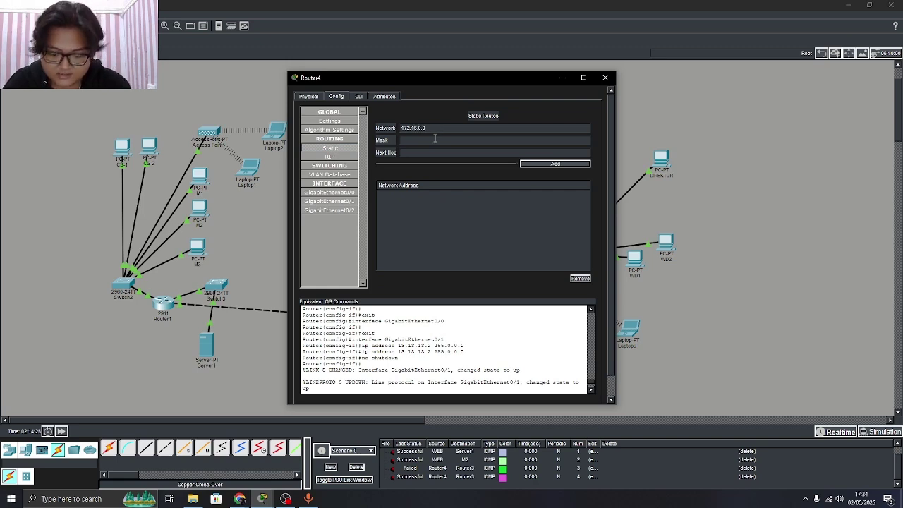
{"action": "type", "text": "255.2"}
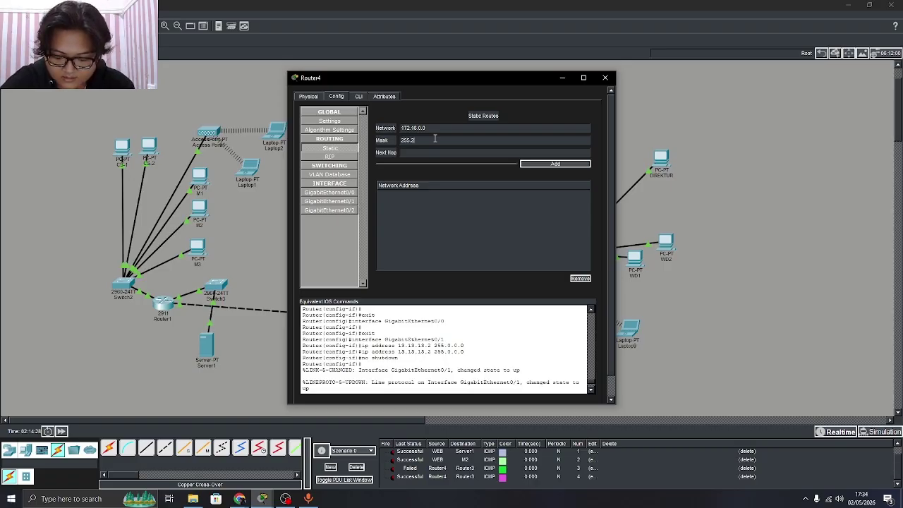
{"action": "type", "text": "55.0"}
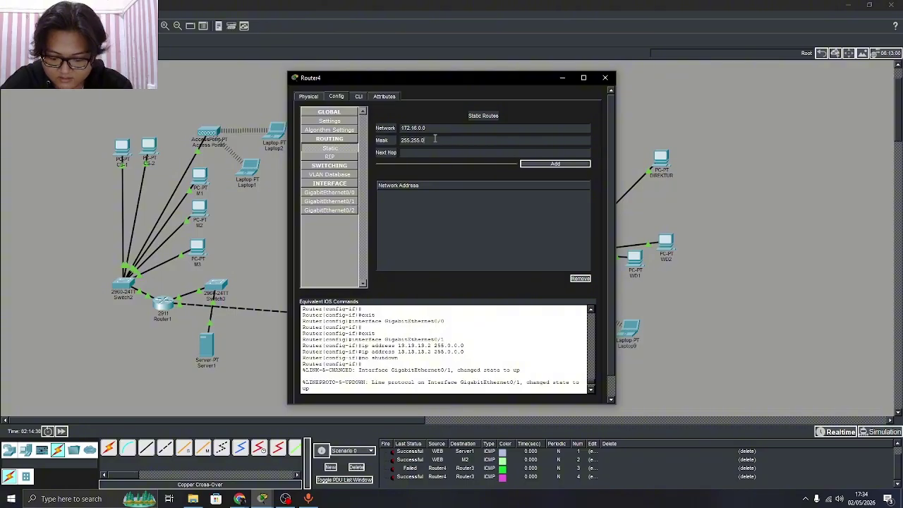
{"action": "type", "text": ".0"}
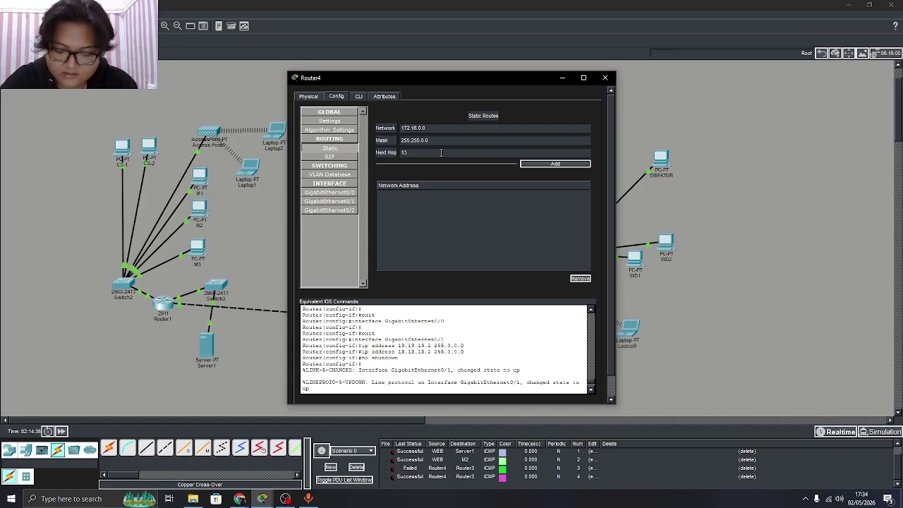
{"action": "left_click", "coordinate": [441, 152]}
{"action": "type", "text": "13.13.13"}
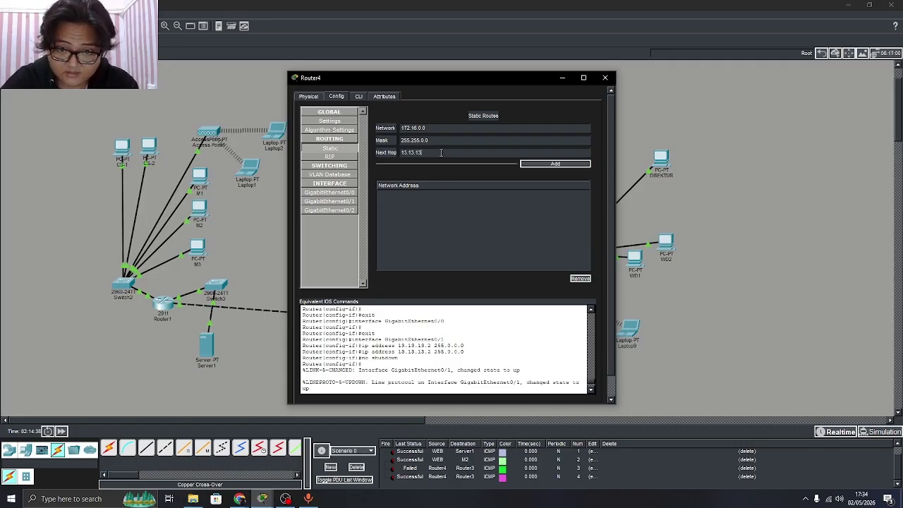
{"action": "type", "text": "."}
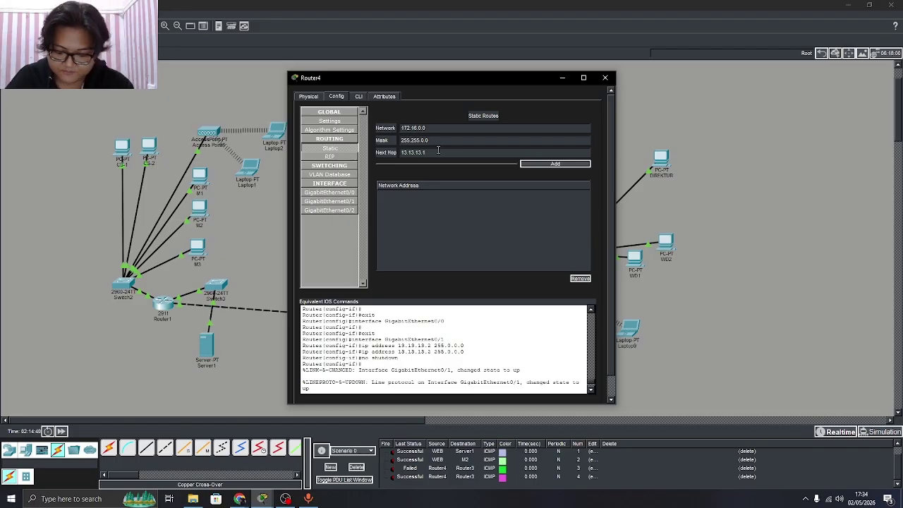
{"action": "type", "text": "1"}
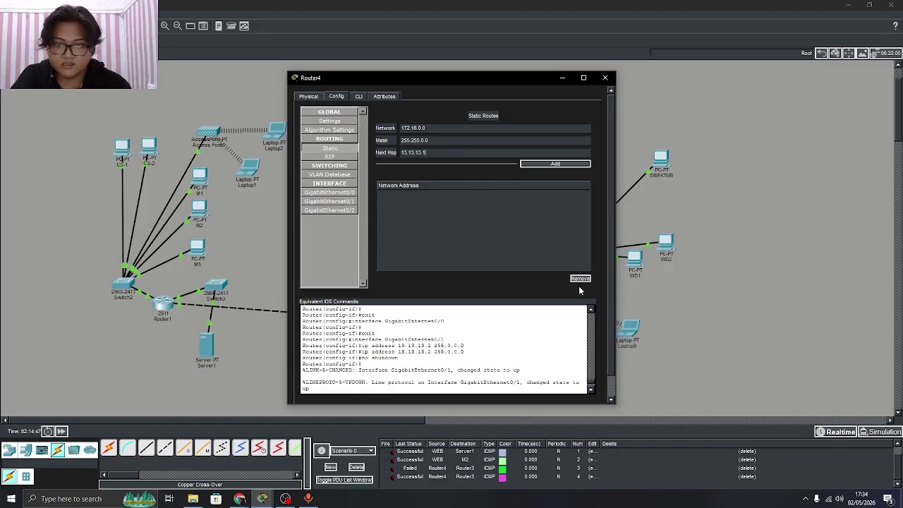
{"action": "left_click", "coordinate": [564, 165]}
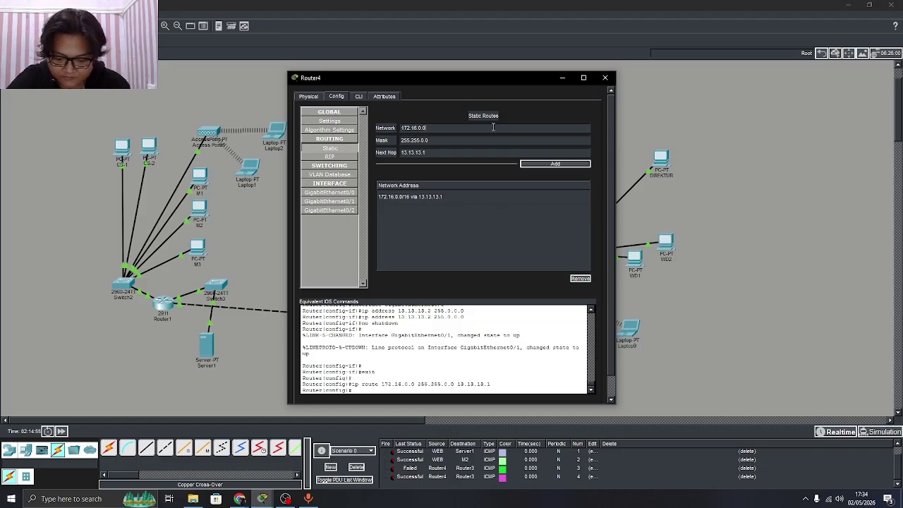
Add a second static route on Router4 to network 192.168.10.0 with mask 255.255.255.0 via 13.13.13.1
{"action": "key", "text": "BackSpace"}
{"action": "key", "text": "BackSpace"}
{"action": "key", "text": "BackSpace"}
{"action": "key", "text": "BackSpace"}
{"action": "key", "text": "BackSpace"}
{"action": "key", "text": "BackSpace"}
{"action": "key", "text": "BackSpace"}
{"action": "key", "text": "BackSpace"}
{"action": "key", "text": "BackSpace"}
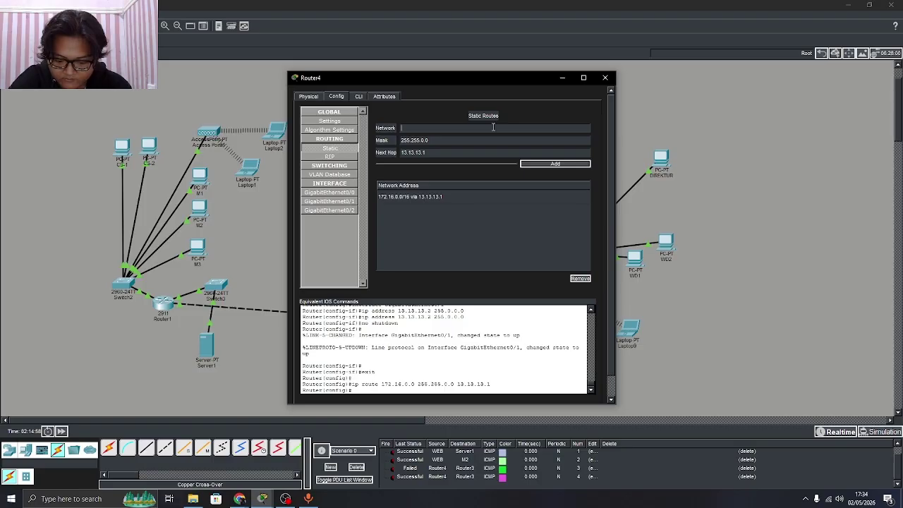
{"action": "type", "text": "192"}
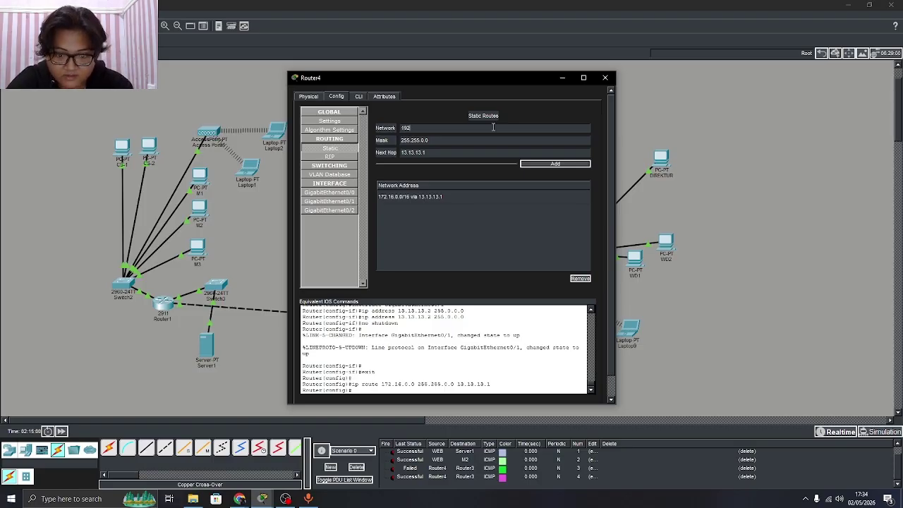
{"action": "type", "text": ".1"}
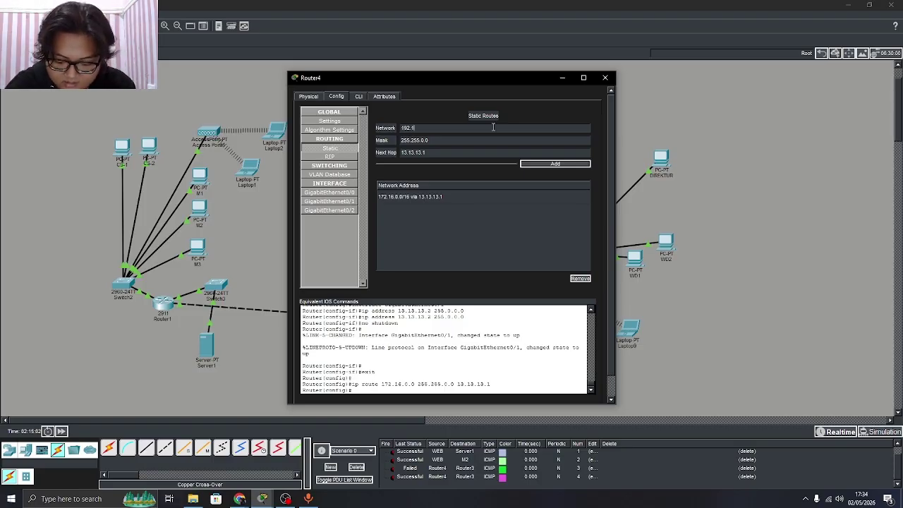
{"action": "type", "text": "68.10"}
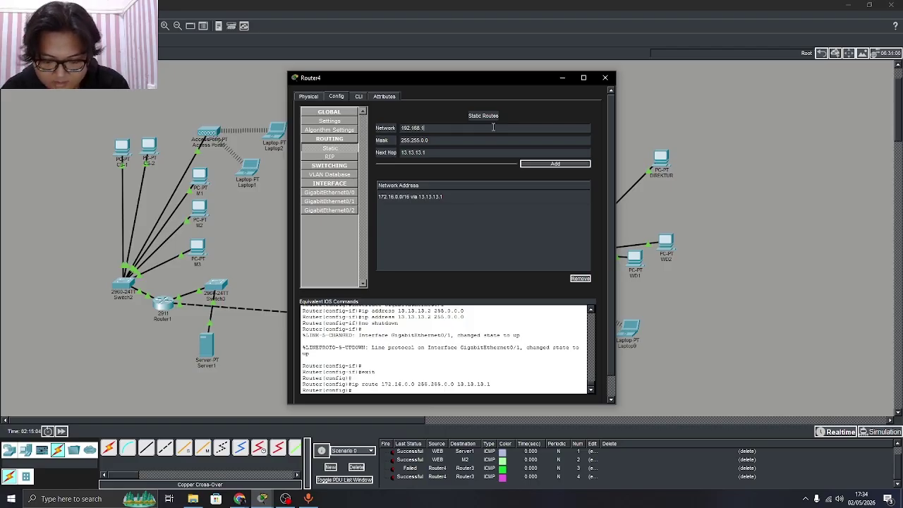
{"action": "type", "text": ".0"}
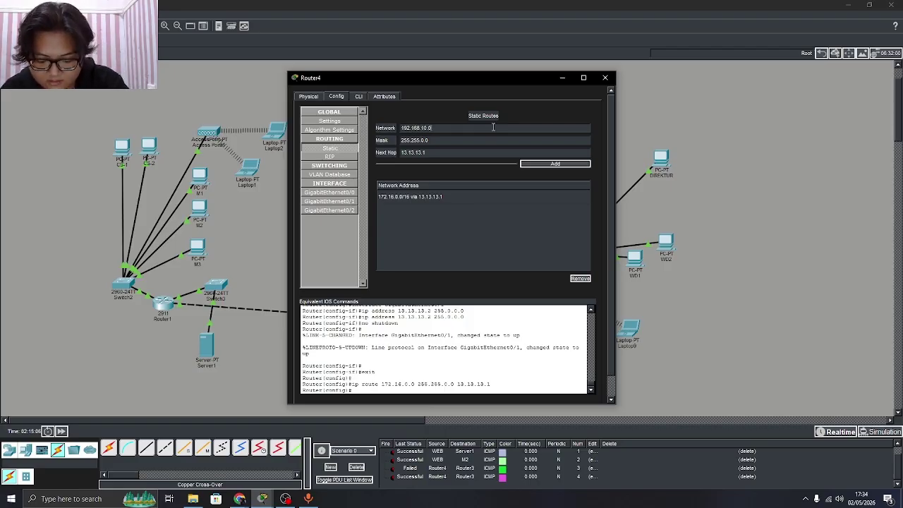
{"action": "left_click", "coordinate": [459, 140]}
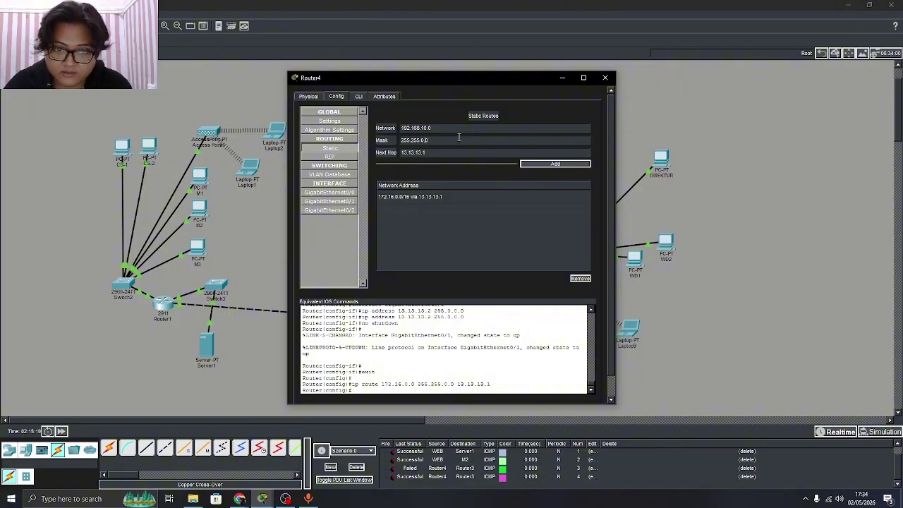
{"action": "key", "text": "BackSpace"}
{"action": "key", "text": "BackSpace"}
{"action": "key", "text": "BackSpace"}
{"action": "type", "text": "255.0"}
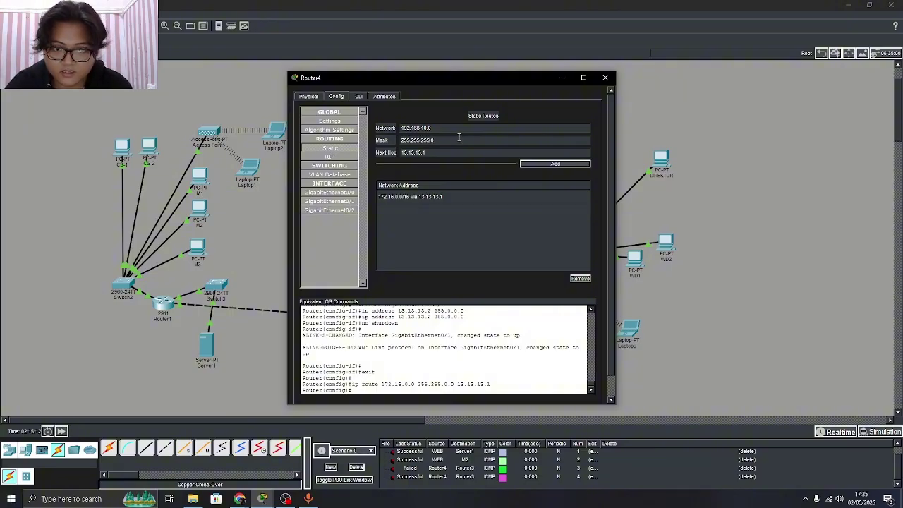
{"action": "scroll", "coordinate": [459, 137], "scroll_direction": "down", "scroll_amount": 1}
{"action": "left_click", "coordinate": [447, 143]}
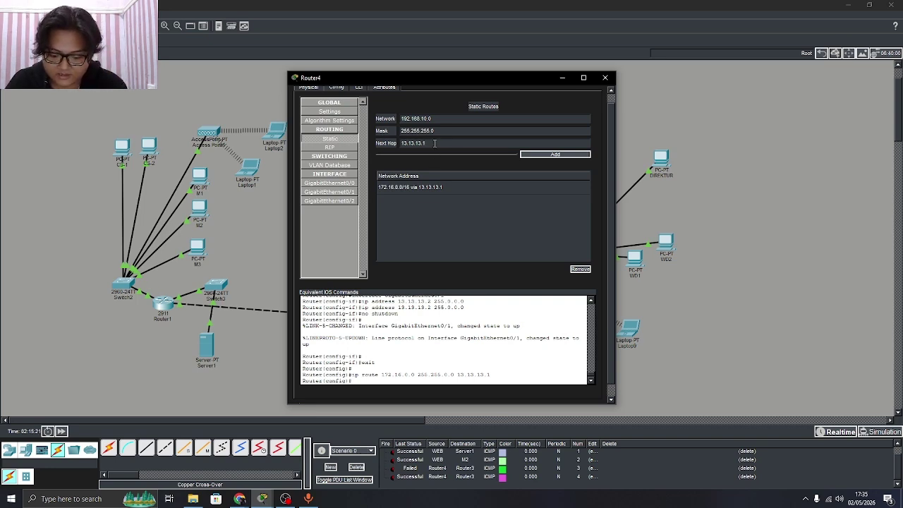
{"action": "left_click", "coordinate": [544, 156]}
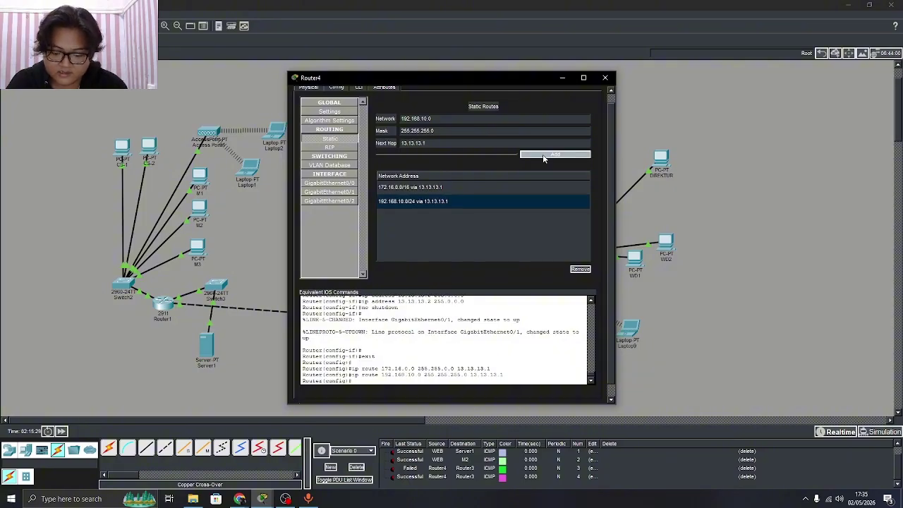
Add a third static route on Router4 to network 192.168.20.0 with mask 255.255.255.0 via 13.13.13.1, and close its configuration
{"action": "left_click", "coordinate": [440, 115]}
{"action": "key", "text": "BackSpace"}
{"action": "key", "text": "BackSpace"}
{"action": "key", "text": "BackSpace"}
{"action": "key", "text": "BackSpace"}
{"action": "key", "text": "BackSpace"}
{"action": "key", "text": "BackSpace"}
{"action": "key", "text": "BackSpace"}
{"action": "key", "text": "BackSpace"}
{"action": "key", "text": "BackSpace"}
{"action": "key", "text": "BackSpace"}
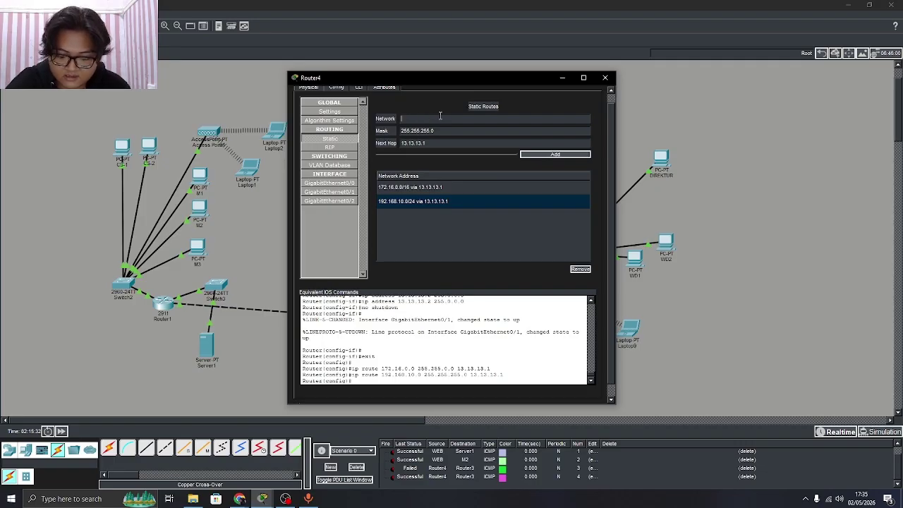
{"action": "type", "text": "19"}
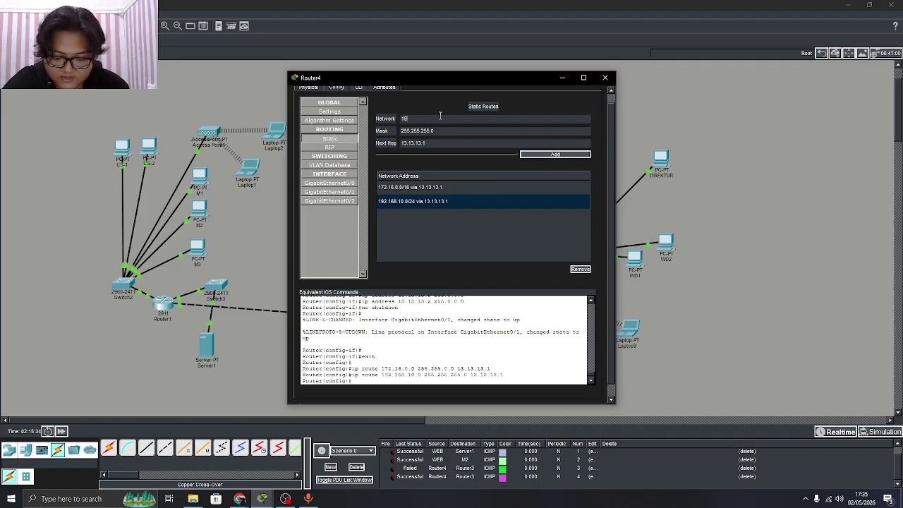
{"action": "type", "text": "2.168.20"}
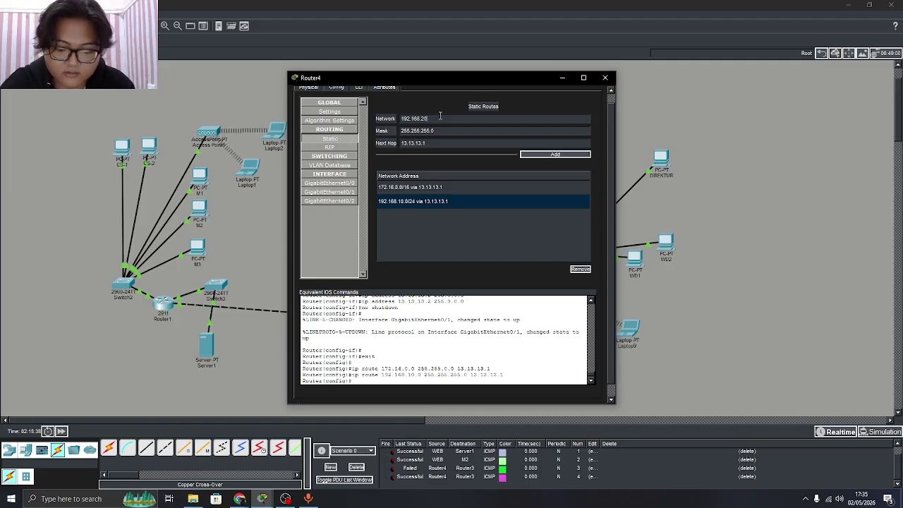
{"action": "type", "text": ".3"}
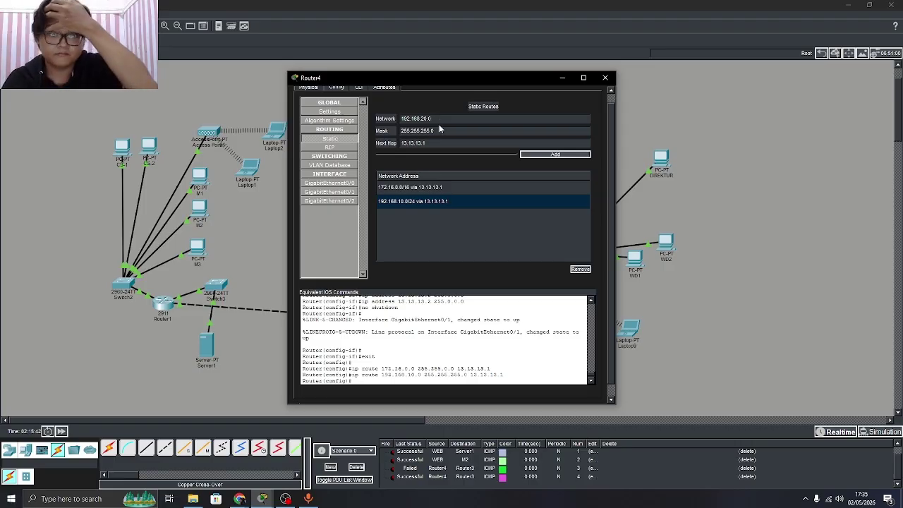
{"action": "key", "text": "BackSpace"}
{"action": "key", "text": "BackSpace"}
{"action": "key", "text": "BackSpace"}
{"action": "key", "text": "BackSpace"}
{"action": "key", "text": "BackSpace"}
{"action": "key", "text": "BackSpace"}
{"action": "key", "text": "BackSpace"}
{"action": "key", "text": "BackSpace"}
{"action": "key", "text": "BackSpace"}
{"action": "key", "text": "BackSpace"}
{"action": "key", "text": "BackSpace"}
{"action": "key", "text": "BackSpace"}
{"action": "key", "text": "BackSpace"}
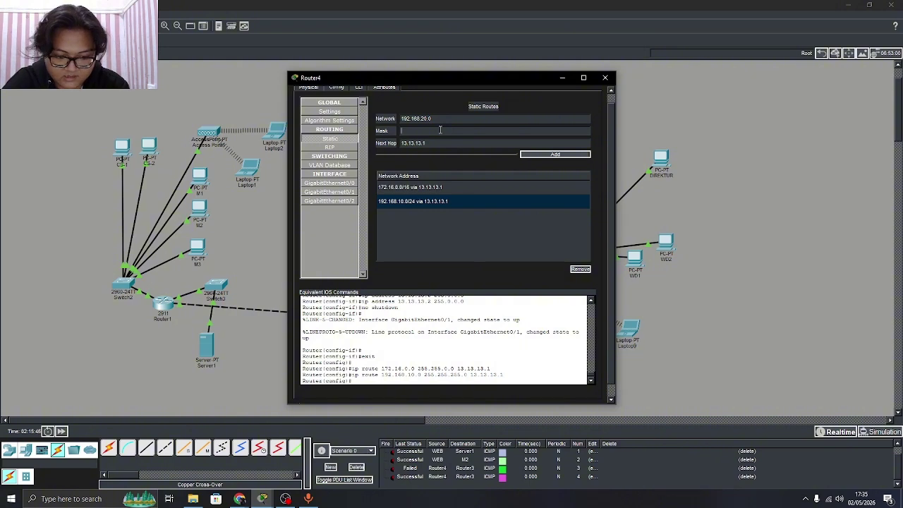
{"action": "type", "text": "255.2"}
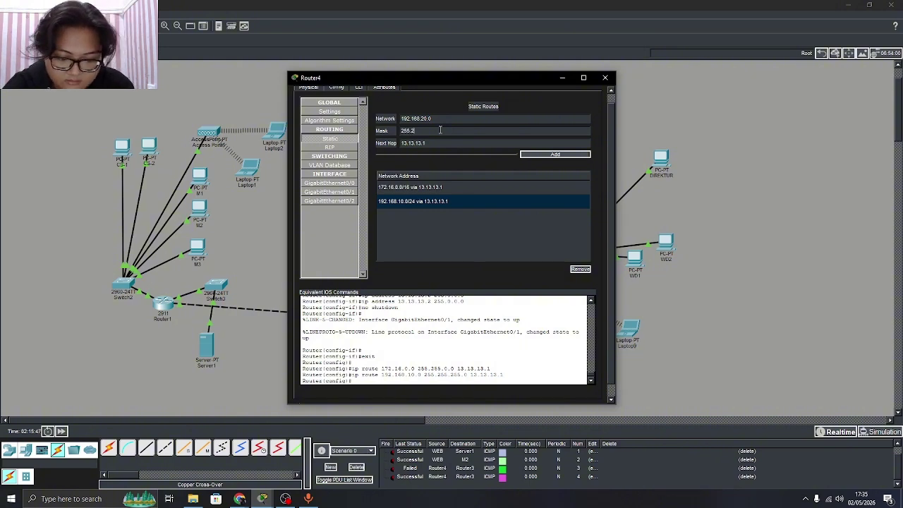
{"action": "type", "text": "55.255.0"}
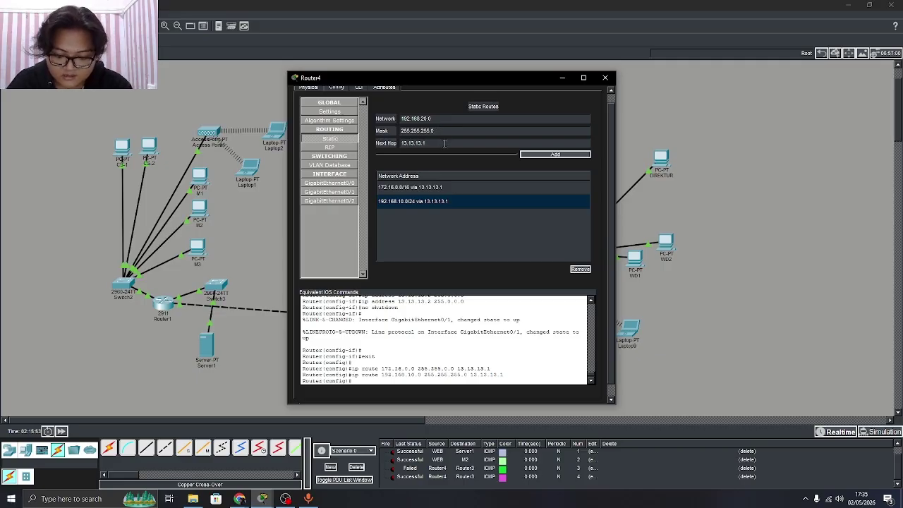
{"action": "left_click", "coordinate": [530, 155]}
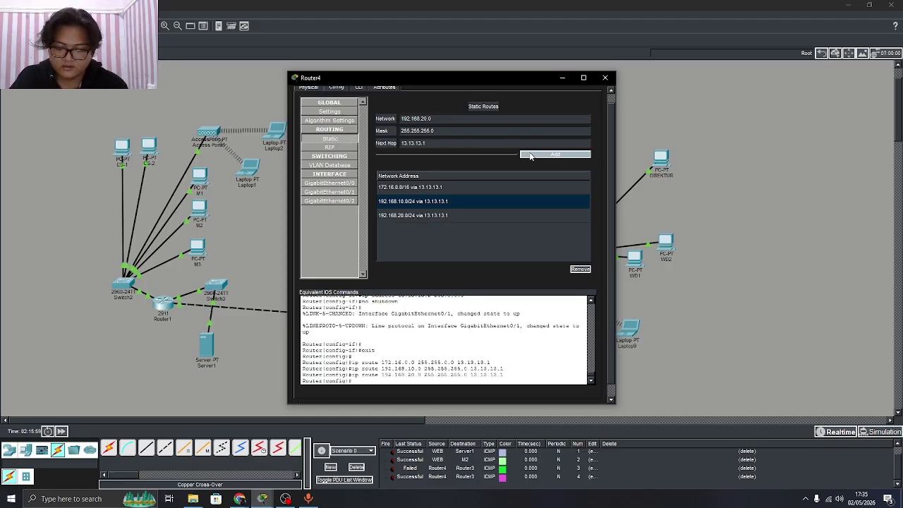
{"action": "left_click", "coordinate": [604, 77]}
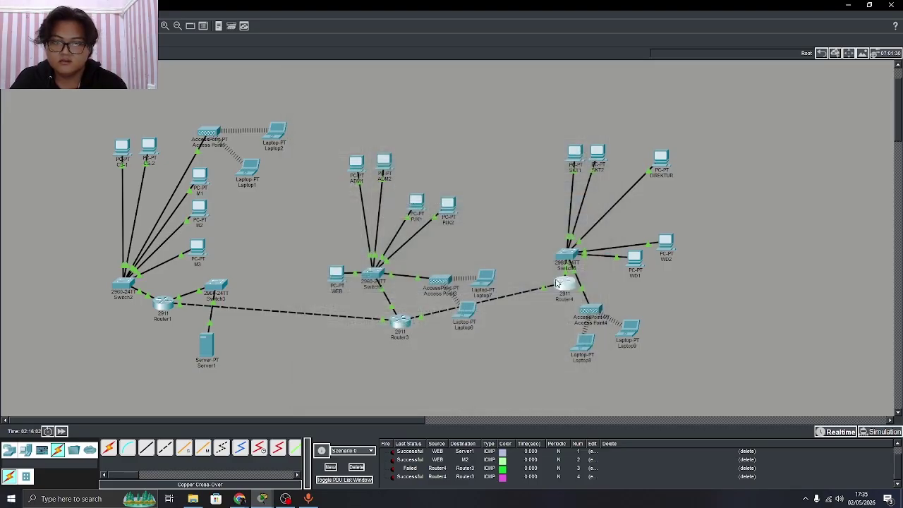
Add a static route on Router3 to network 10.0.0.0 with mask 255.0.0.0 via next hop 13.13.13.2, and close its configuration
{"action": "left_click", "coordinate": [403, 327]}
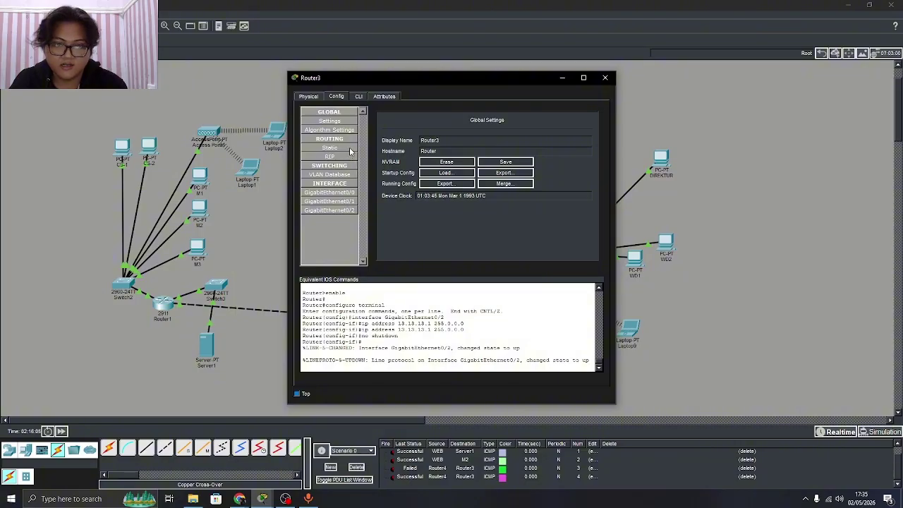
{"action": "left_click", "coordinate": [340, 148]}
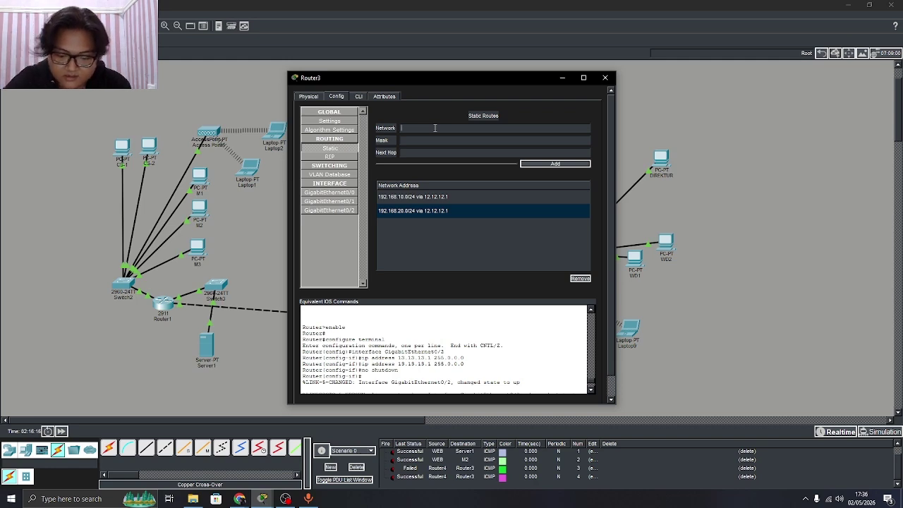
{"action": "type", "text": "10"}
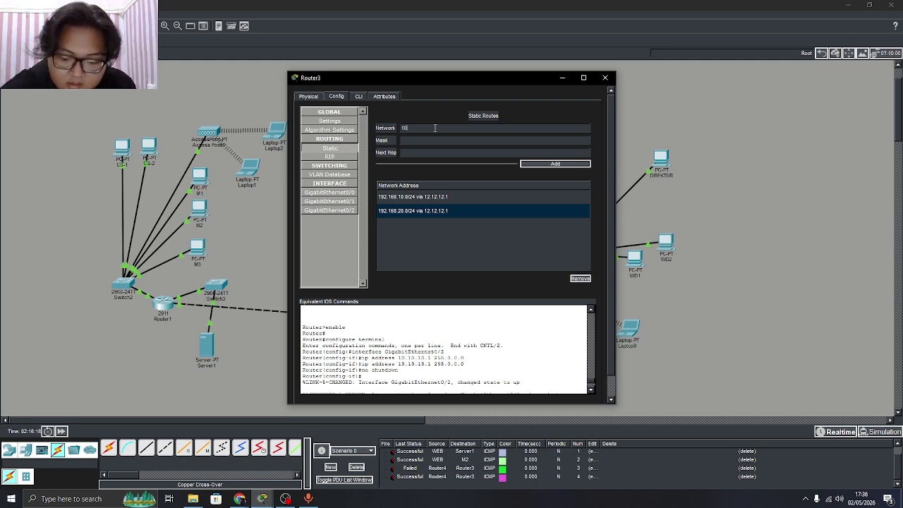
{"action": "type", "text": ".0.0"}
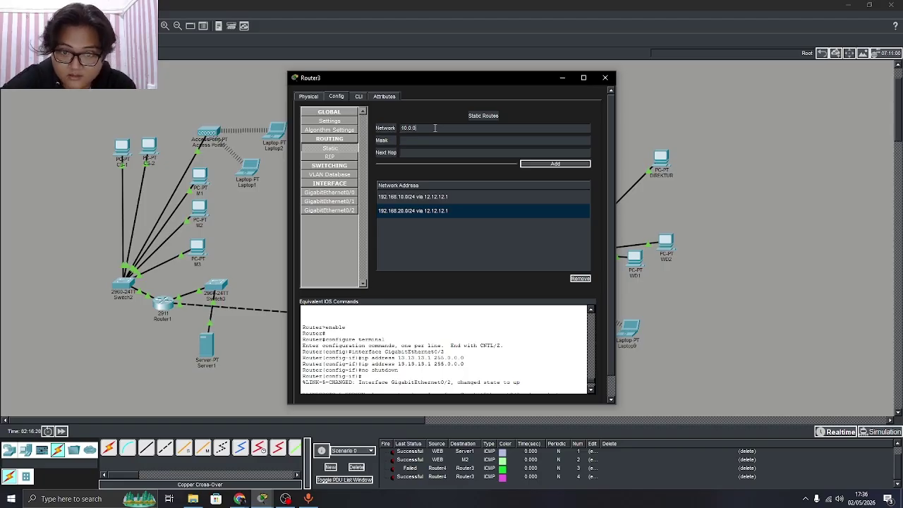
{"action": "type", "text": ".0"}
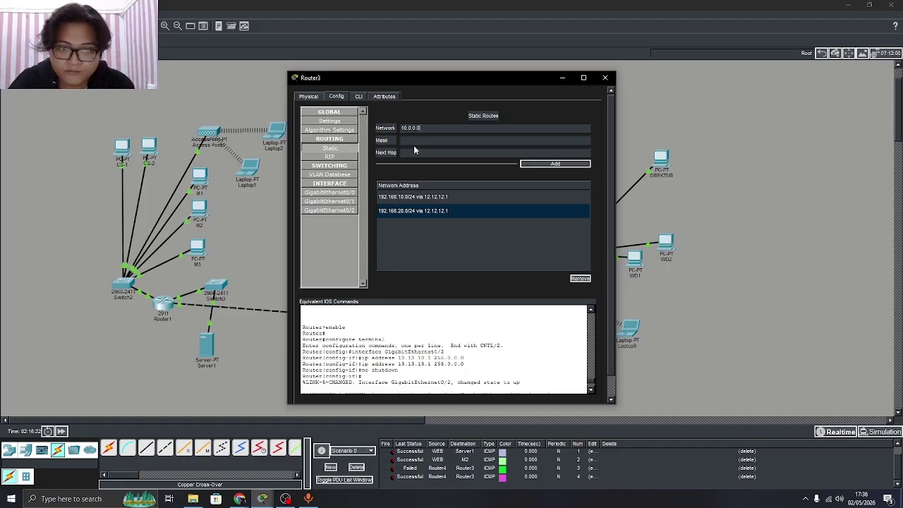
{"action": "left_click", "coordinate": [414, 140]}
{"action": "type", "text": "255"}
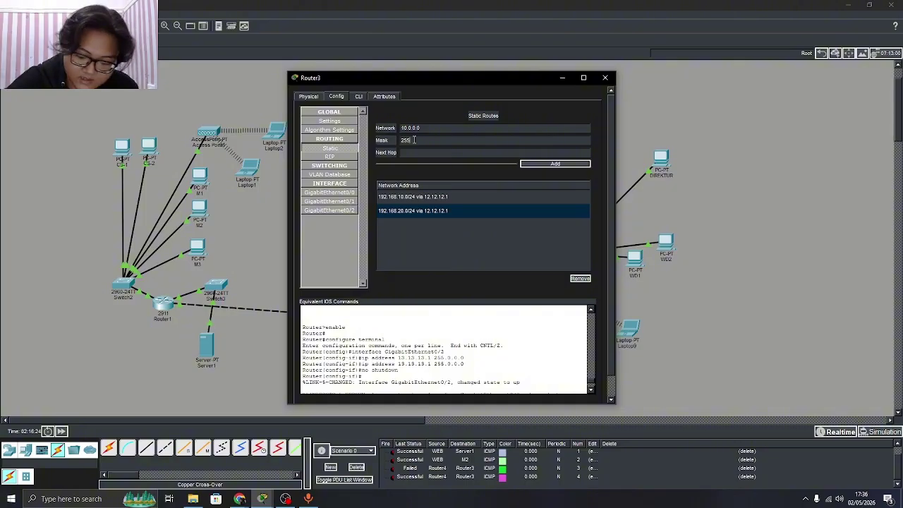
{"action": "type", "text": ".0.0.0"}
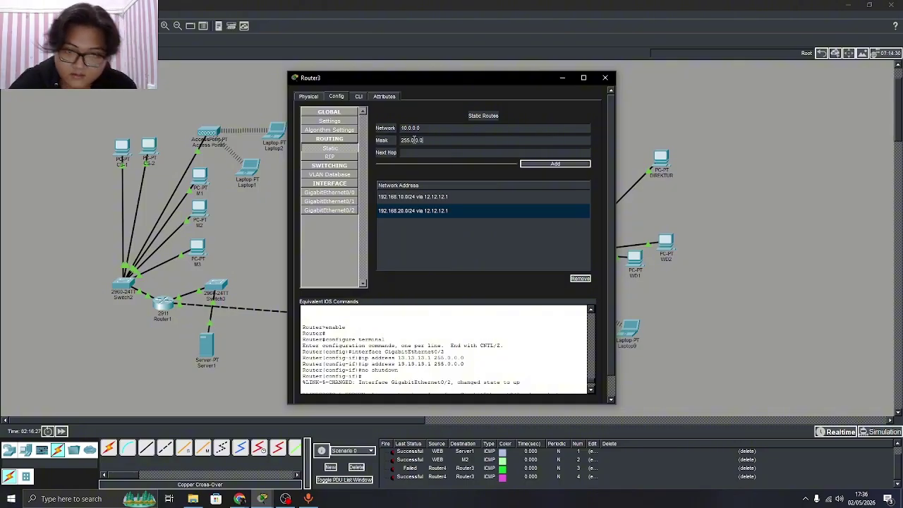
{"action": "left_click", "coordinate": [414, 154]}
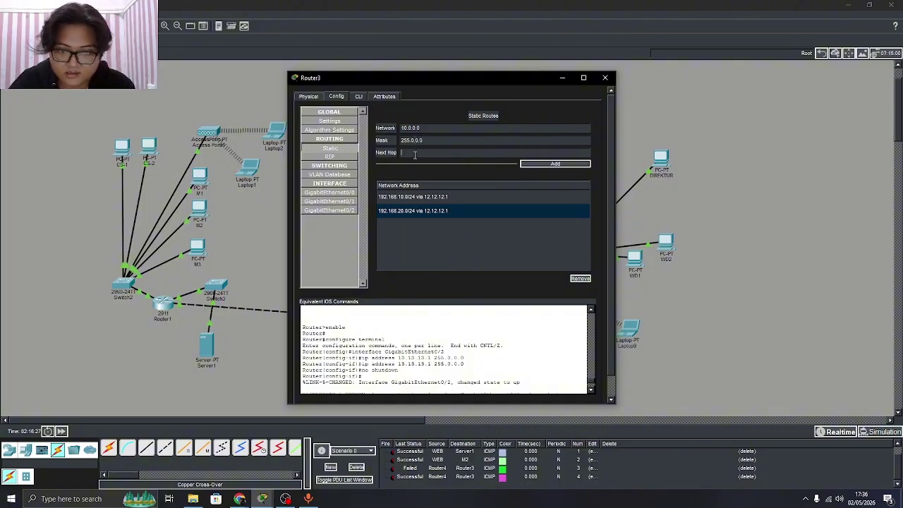
{"action": "type", "text": "13"}
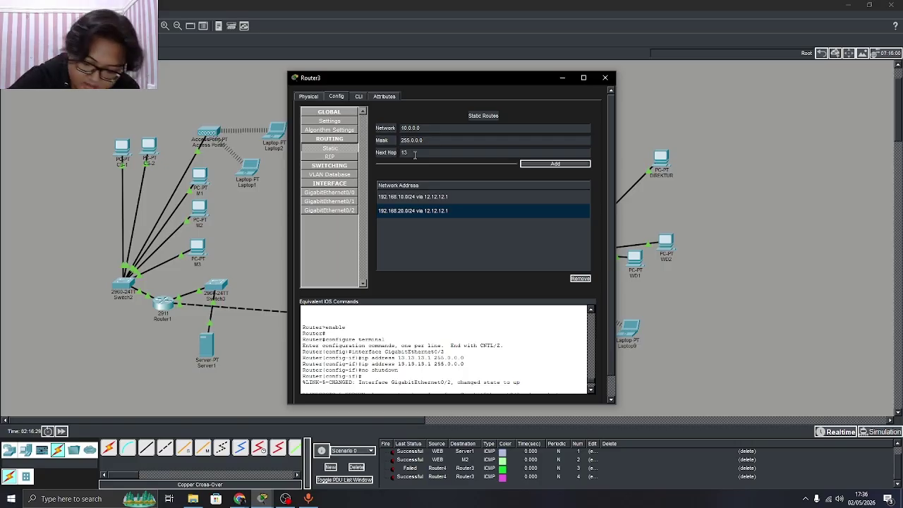
{"action": "type", "text": ".13"}
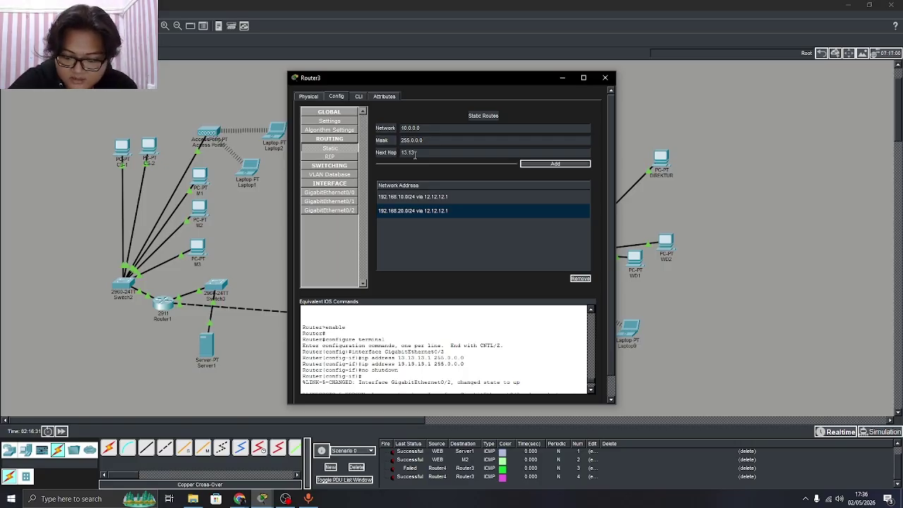
{"action": "type", "text": ".13.2"}
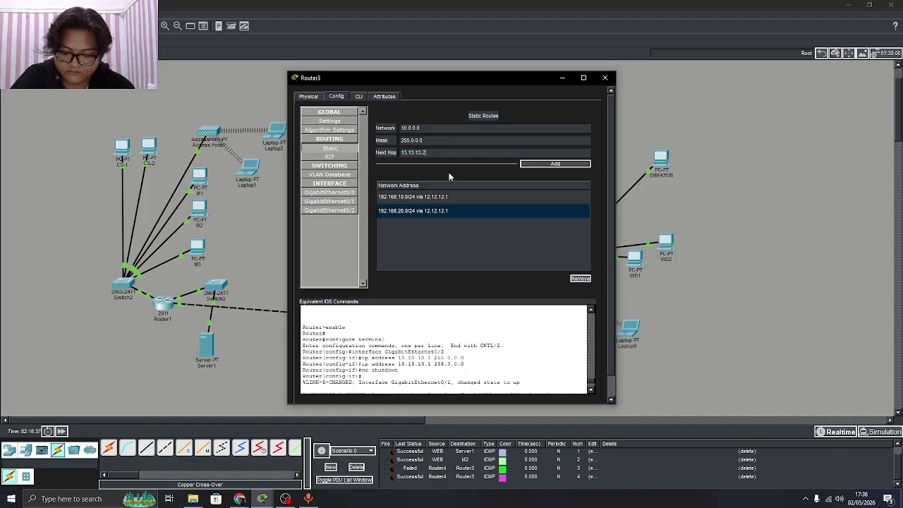
{"action": "left_click", "coordinate": [570, 168]}
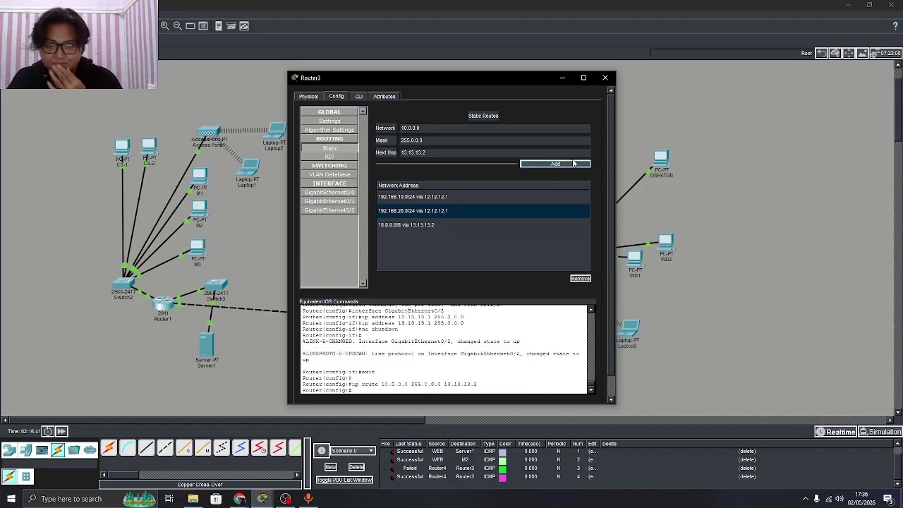
{"action": "left_click", "coordinate": [605, 78]}
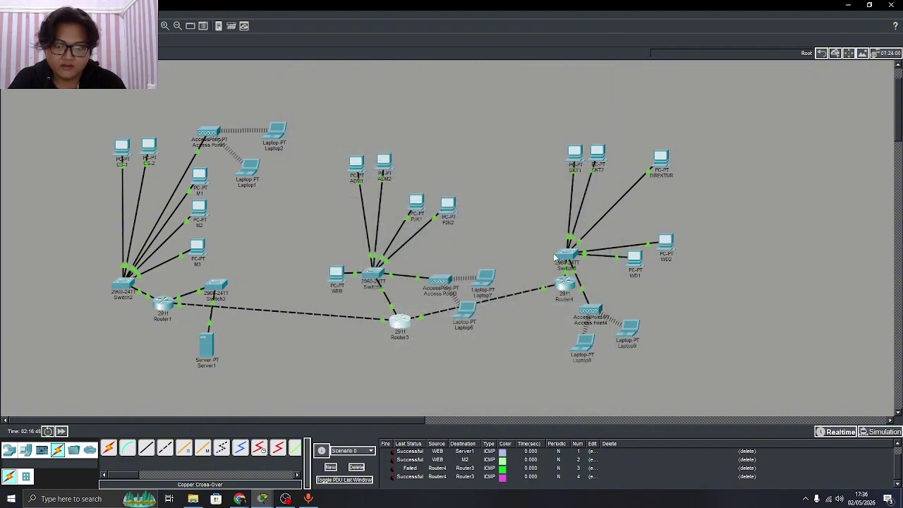
Add a static route on Router1 to network 10.0.0.0 with mask 255.0.0.0 via next hop 12.12.12.2, and close its configuration
{"action": "left_click", "coordinate": [168, 307]}
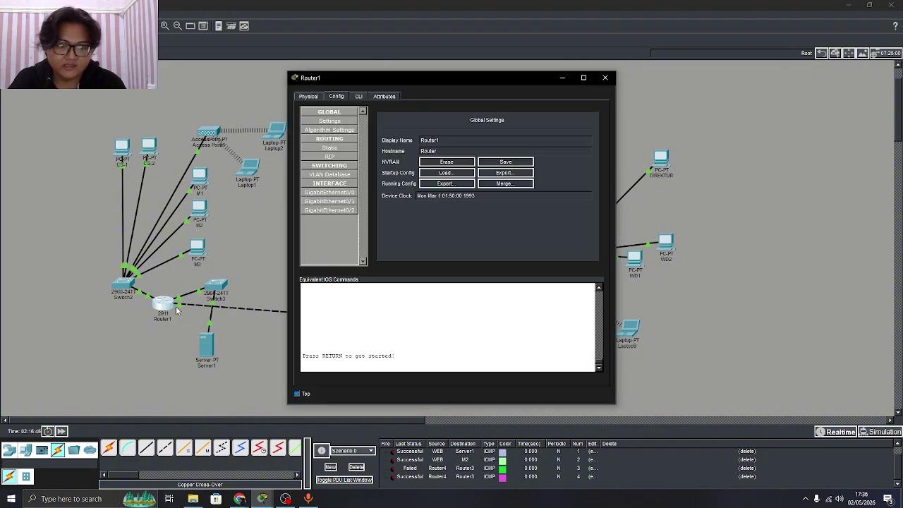
{"action": "left_click", "coordinate": [332, 148]}
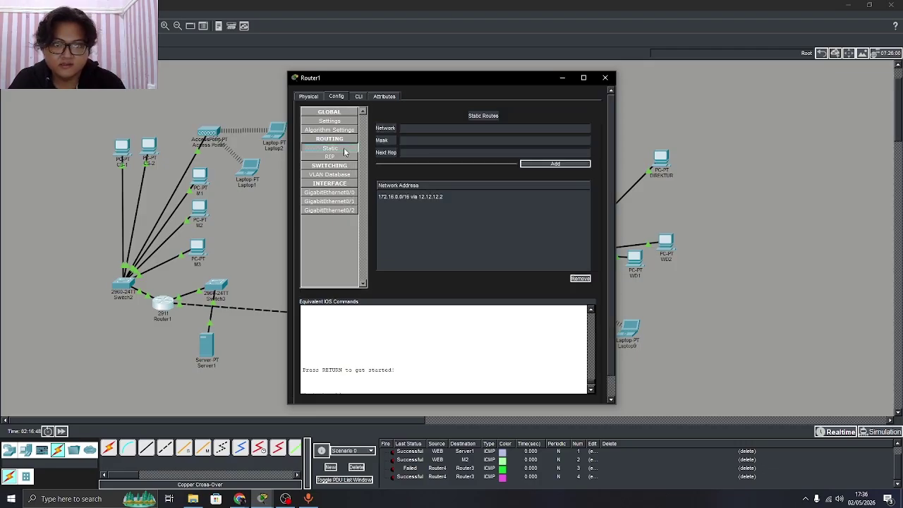
{"action": "left_click", "coordinate": [510, 129]}
{"action": "type", "text": "10"}
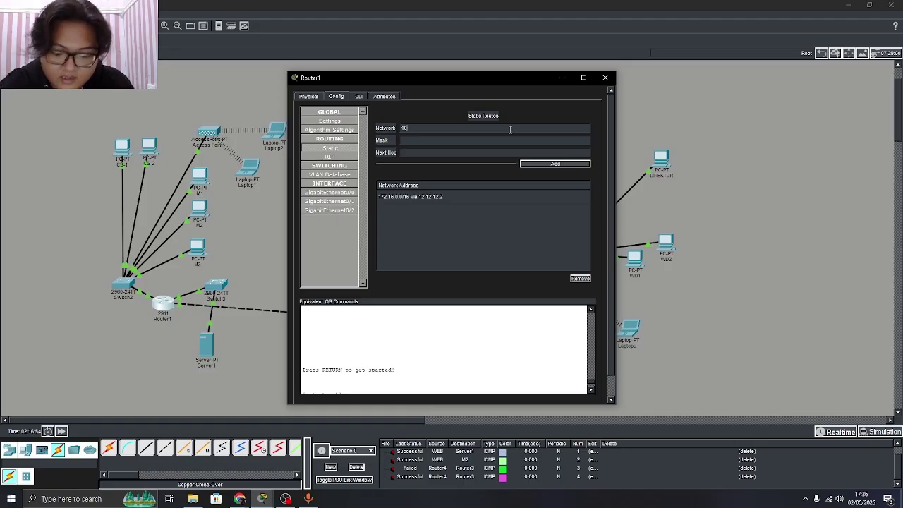
{"action": "type", "text": ".0.0.0"}
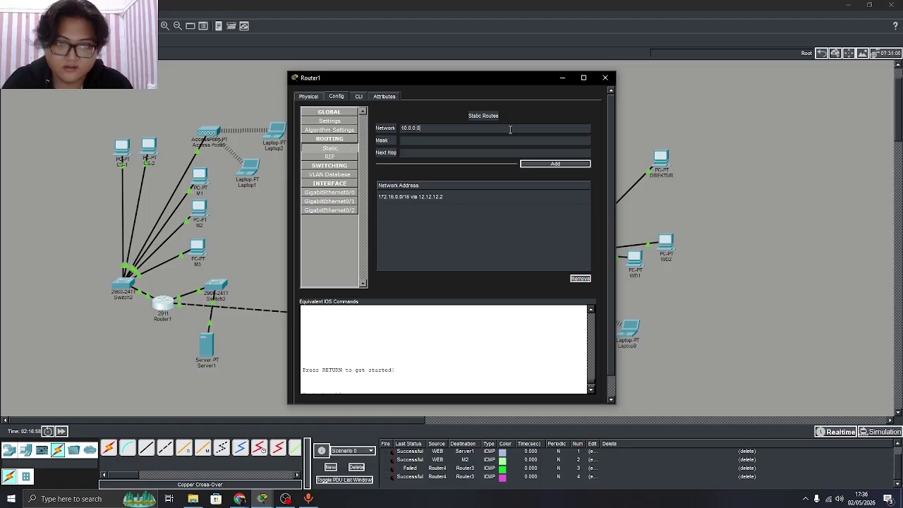
{"action": "left_click", "coordinate": [479, 142]}
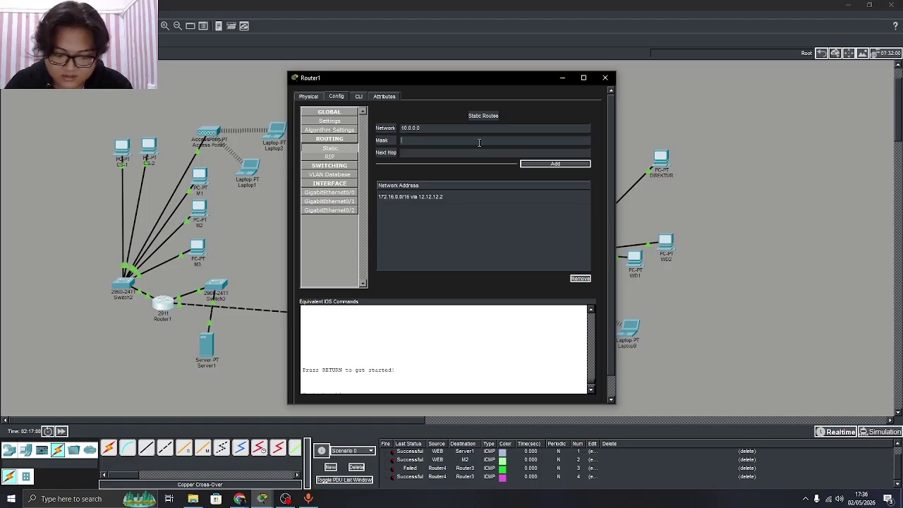
{"action": "type", "text": "255."}
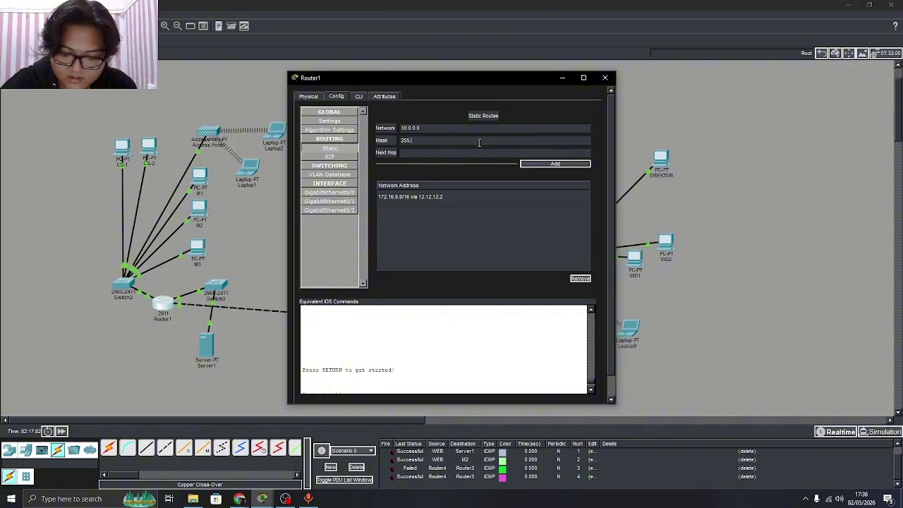
{"action": "type", "text": "0.0.0"}
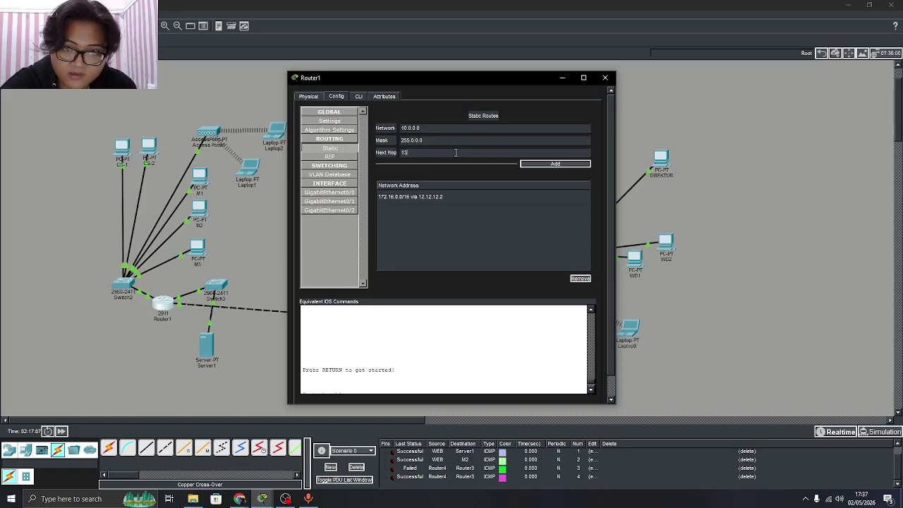
{"action": "left_click", "coordinate": [455, 153]}
{"action": "type", "text": "13.13."}
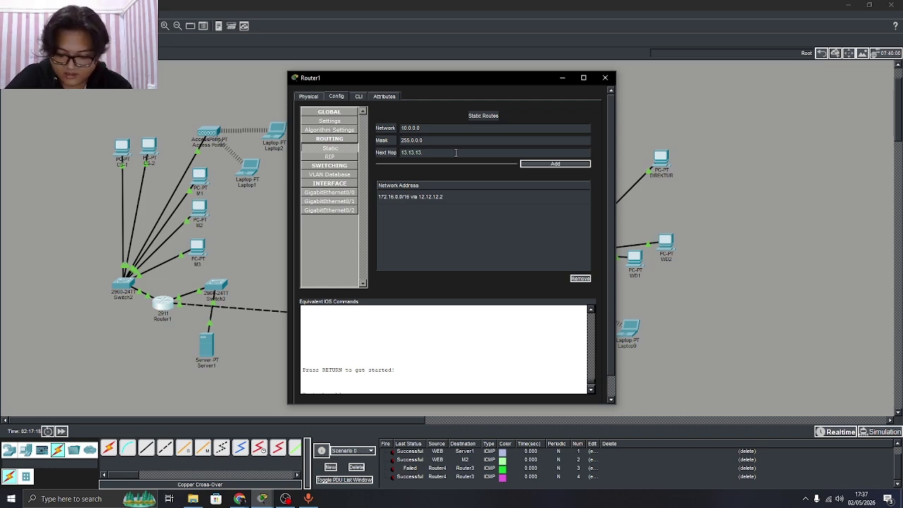
{"action": "key", "text": "BackSpace"}
{"action": "key", "text": "BackSpace"}
{"action": "key", "text": "BackSpace"}
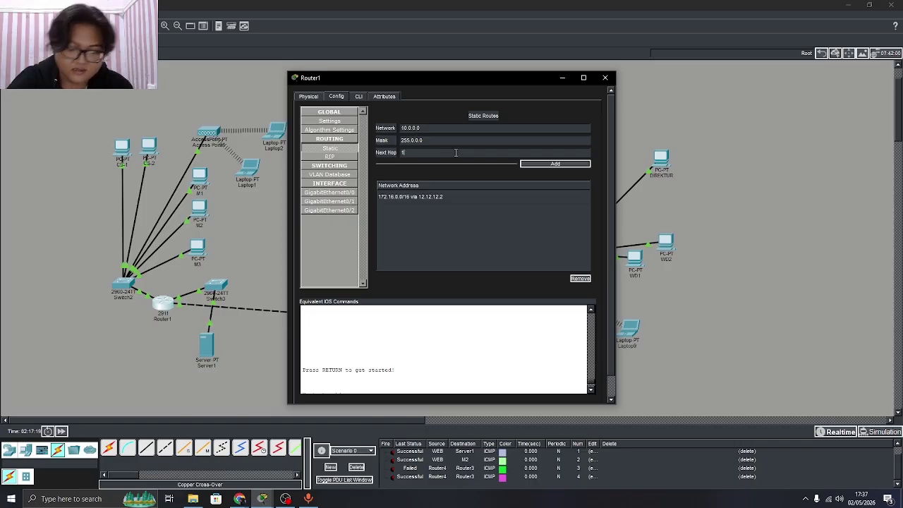
{"action": "type", "text": "2.12"}
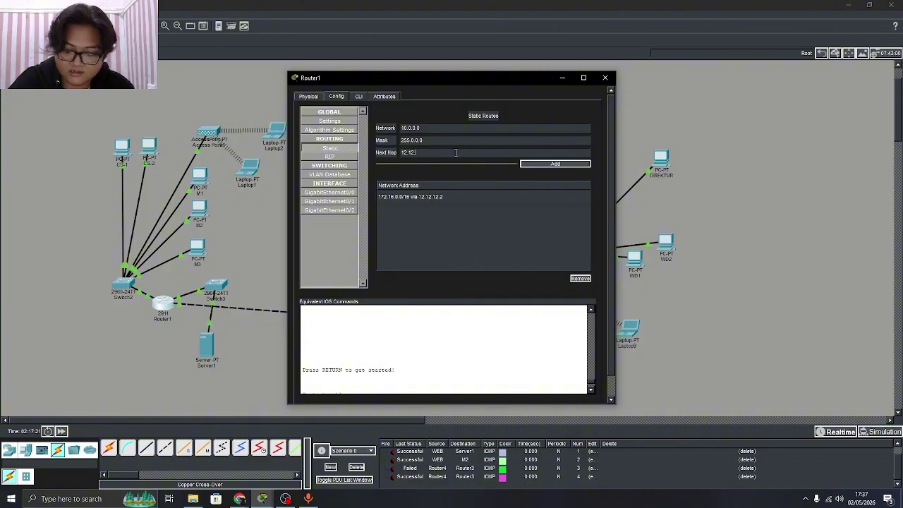
{"action": "type", "text": ".12."}
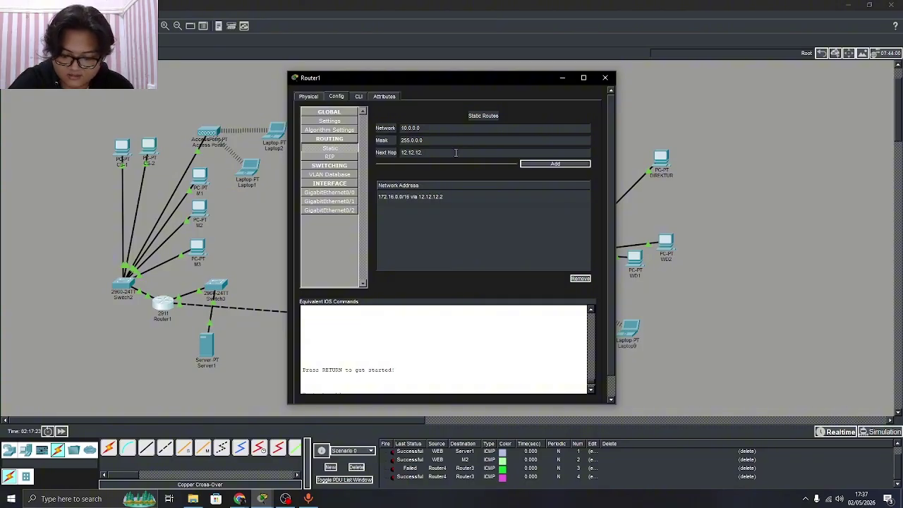
{"action": "type", "text": "2"}
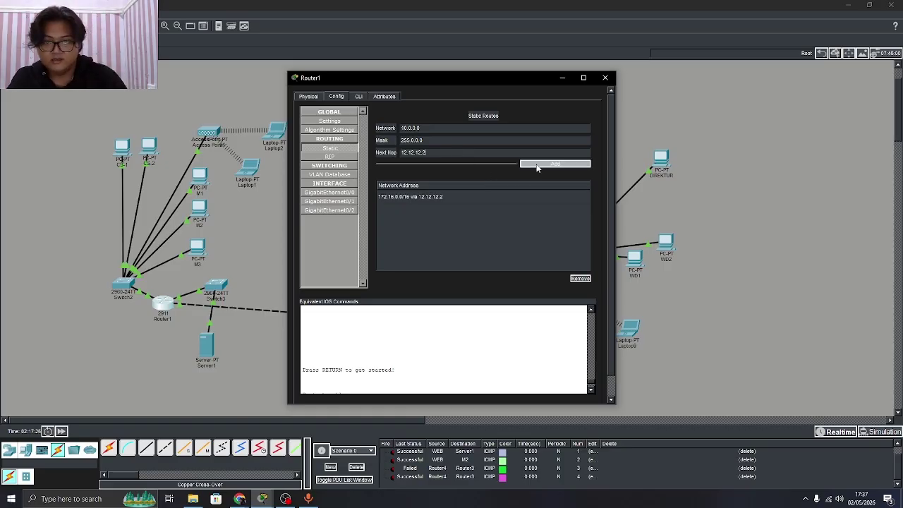
{"action": "left_click", "coordinate": [540, 166]}
{"action": "left_click", "coordinate": [605, 78]}
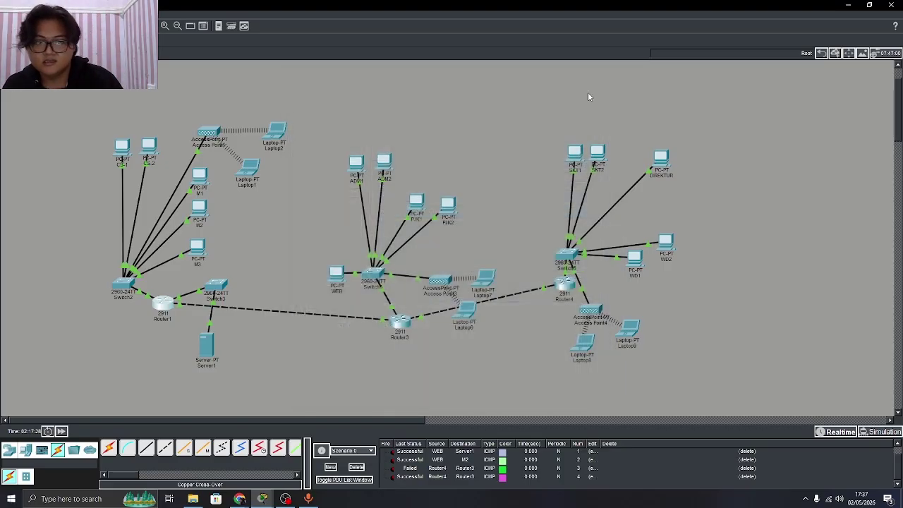
Fast-forward the simulation time, test connectivity from SKT1 to M3 with a simple PDU, and clear the scenario's PDU list
{"action": "left_click", "coordinate": [62, 431]}
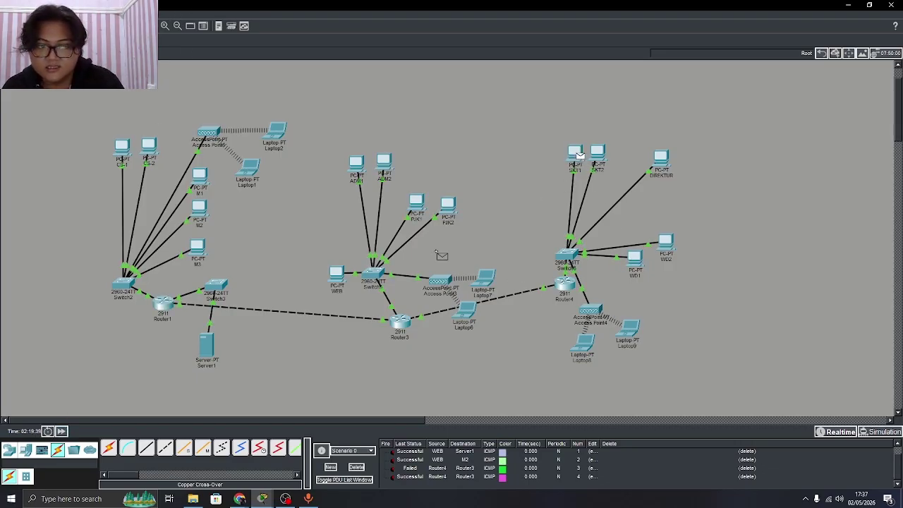
{"action": "scroll", "coordinate": [455, 478], "scroll_direction": "down", "scroll_amount": 1}
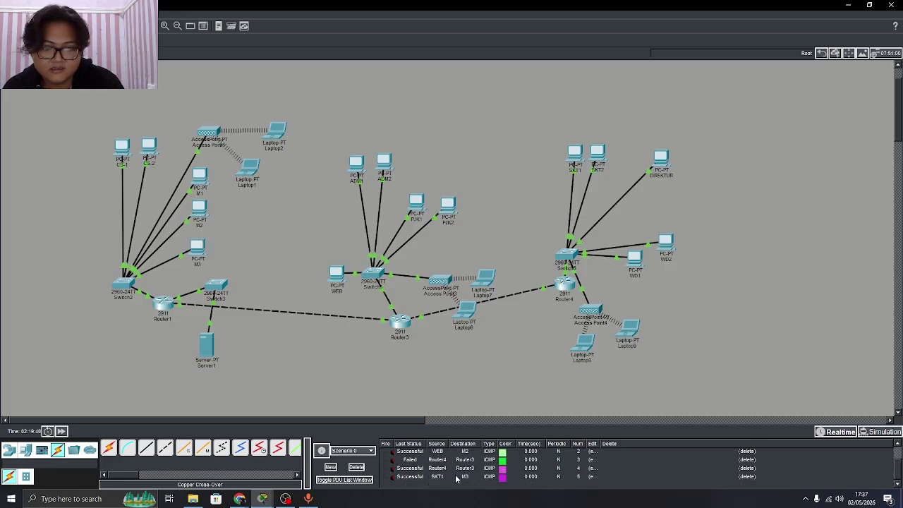
{"action": "left_click", "coordinate": [362, 467]}
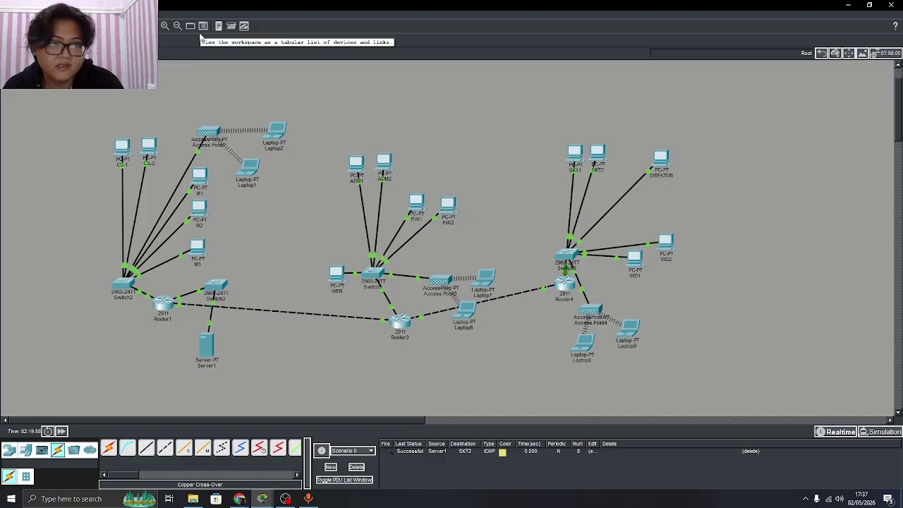
Draw a yellow filled rectangle behind Router1's floor devices and a bright green filled one behind Router3's floor devices
{"action": "left_click", "coordinate": [244, 26]}
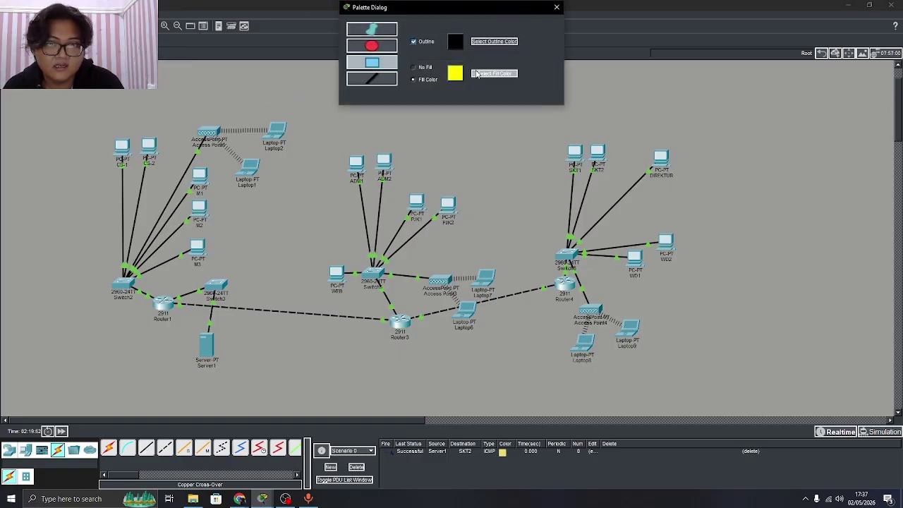
{"action": "left_click_drag", "start_coordinate": [81, 92], "coordinate": [307, 375]}
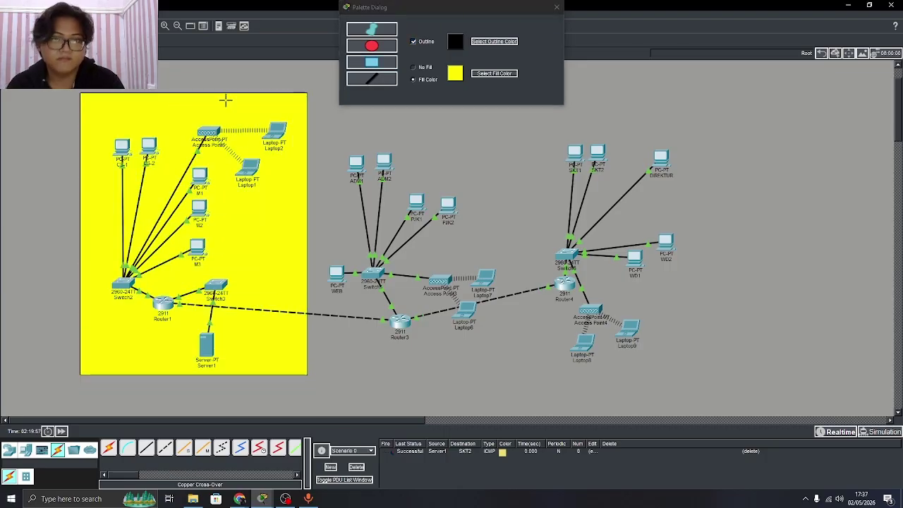
{"action": "left_click", "coordinate": [494, 73]}
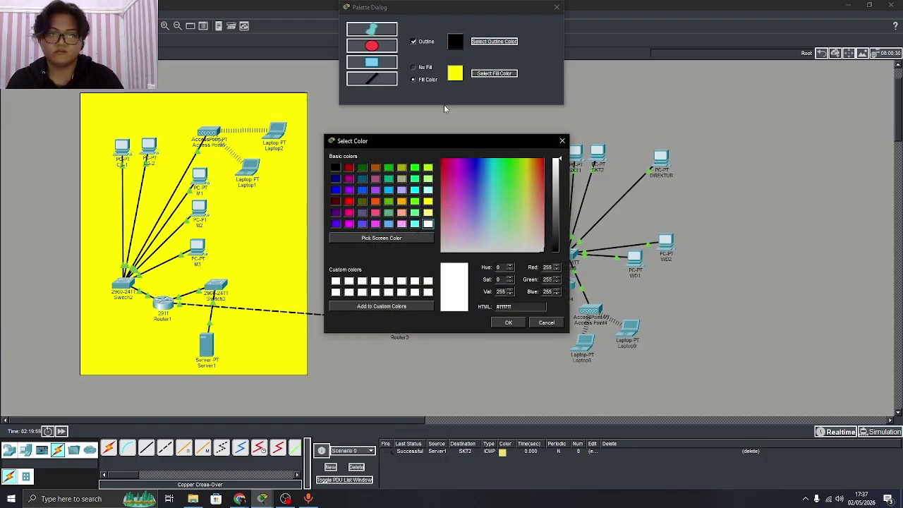
{"action": "left_click", "coordinate": [414, 167]}
{"action": "left_click", "coordinate": [508, 323]}
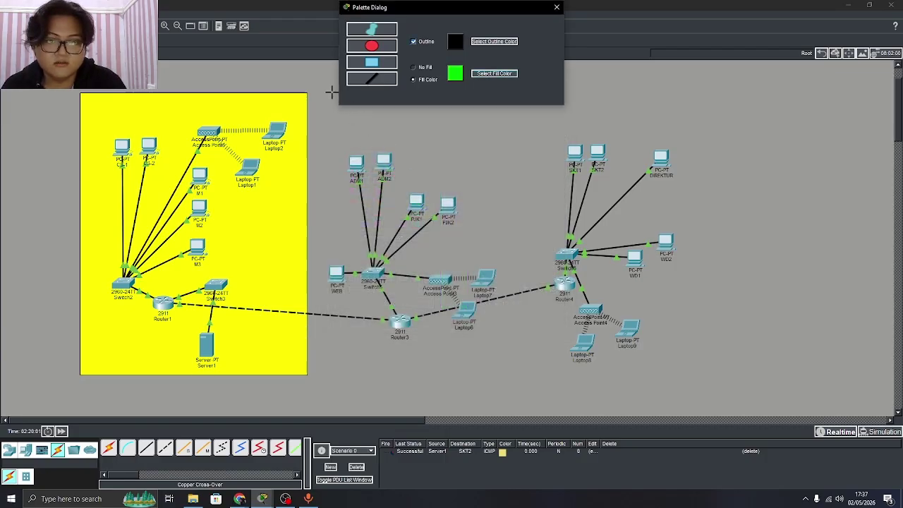
{"action": "mouse_move", "coordinate": [328, 92]}
{"action": "left_mouse_down"}
{"action": "mouse_move", "coordinate": [338, 124]}
{"action": "mouse_move", "coordinate": [491, 331]}
{"action": "mouse_move", "coordinate": [508, 362]}
{"action": "mouse_move", "coordinate": [499, 367]}
{"action": "left_mouse_up"}
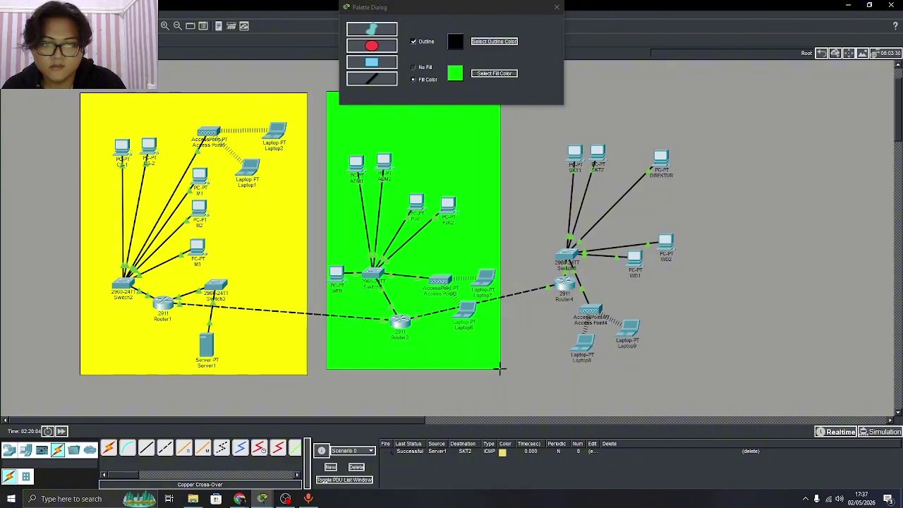
Set the fill color to magenta #ff55ff, draw a rectangle behind Router4's floor devices, and close the drawing palette
{"action": "left_click", "coordinate": [484, 74]}
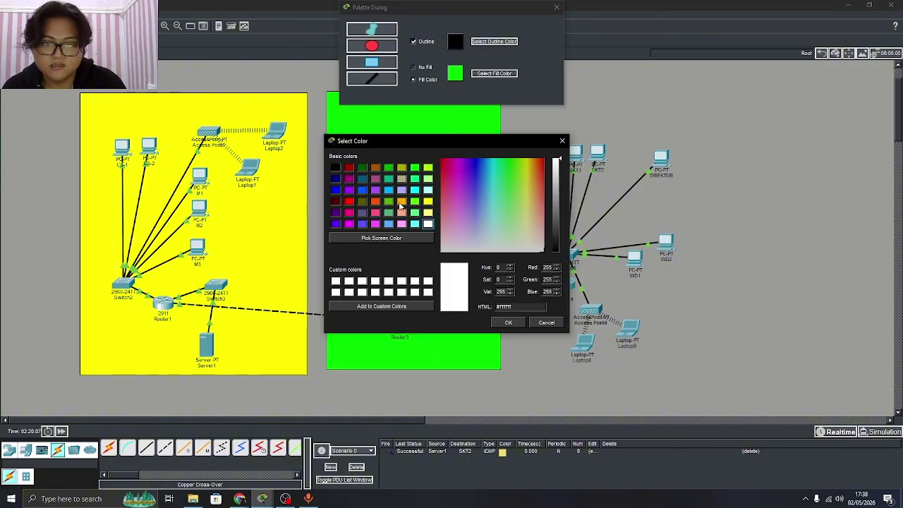
{"action": "left_click", "coordinate": [376, 223]}
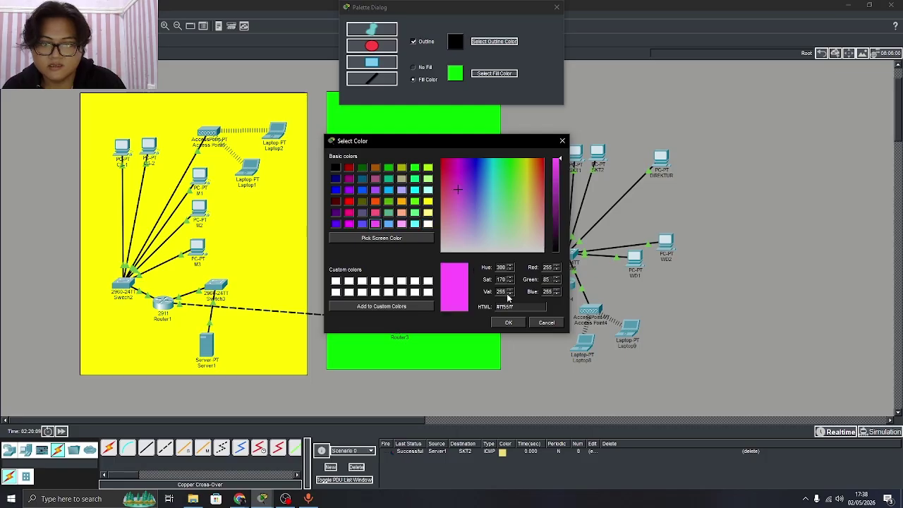
{"action": "left_click", "coordinate": [512, 322]}
{"action": "left_click_drag", "start_coordinate": [535, 111], "coordinate": [697, 375]}
{"action": "left_click", "coordinate": [557, 8]}
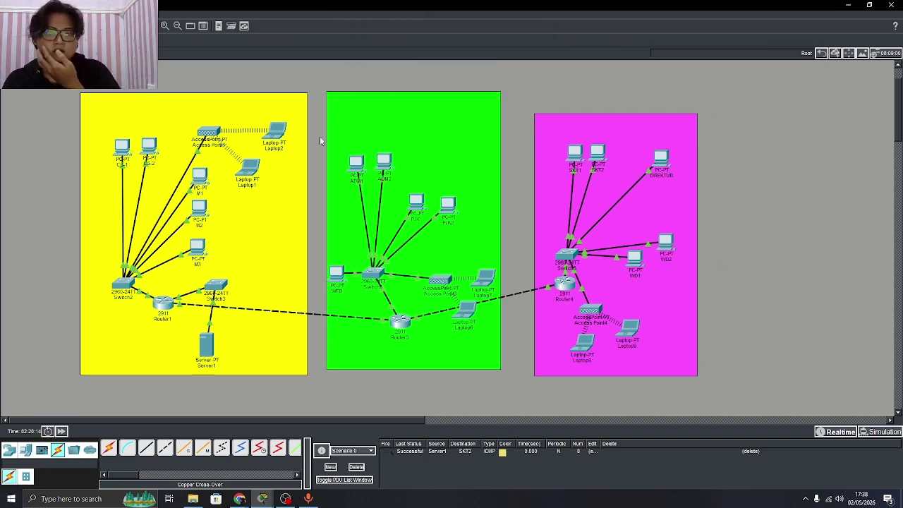
Shift the magenta rectangle slightly up toward the green one, and nudge the green and yellow rectangles slightly down
{"action": "left_click_drag", "start_coordinate": [556, 131], "coordinate": [525, 131]}
{"action": "left_click_drag", "start_coordinate": [463, 117], "coordinate": [465, 127]}
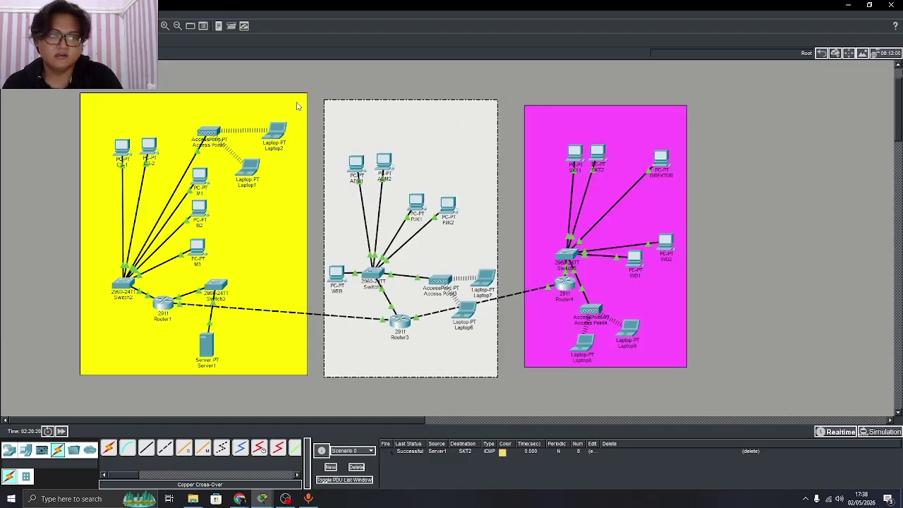
{"action": "left_click_drag", "start_coordinate": [299, 107], "coordinate": [298, 108]}
{"action": "left_click", "coordinate": [380, 74]}
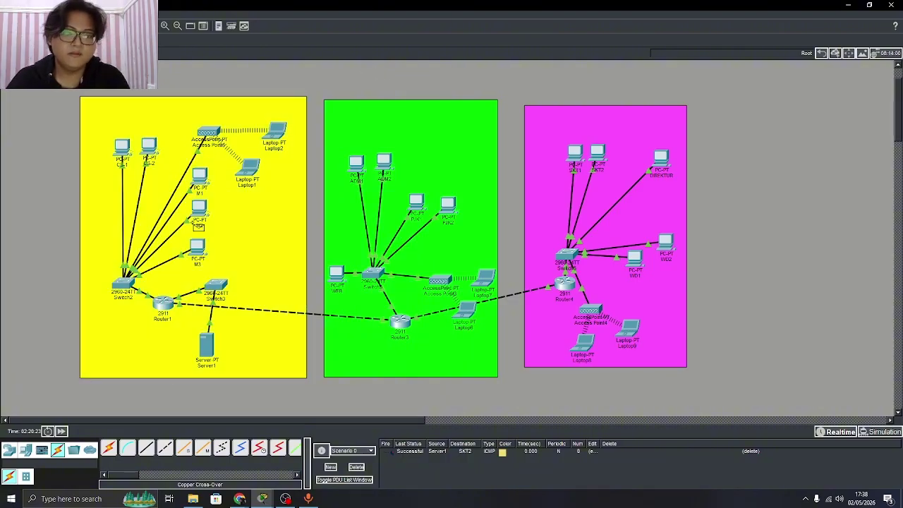
Test connectivity from Server1 to the DIREKTUR PC with two simple PDUs, and clear the scenario's PDU list
{"action": "left_click", "coordinate": [212, 346]}
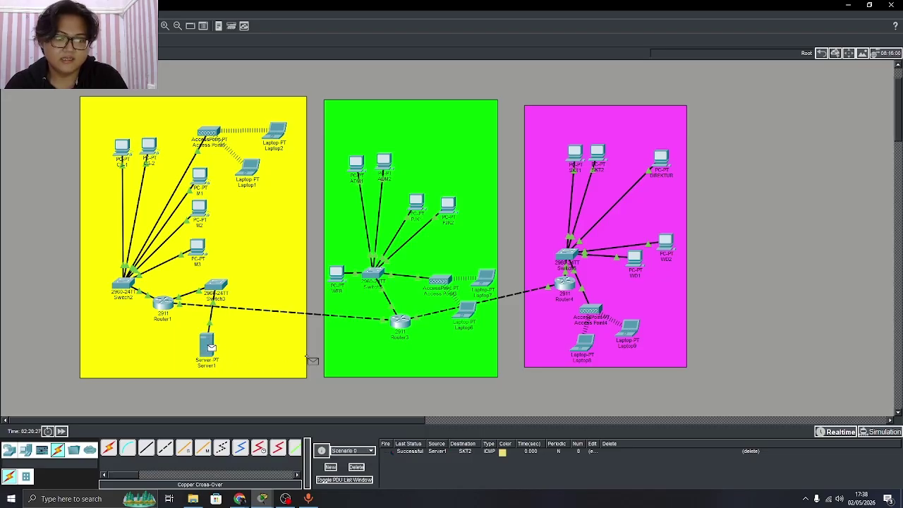
{"action": "left_click", "coordinate": [663, 162]}
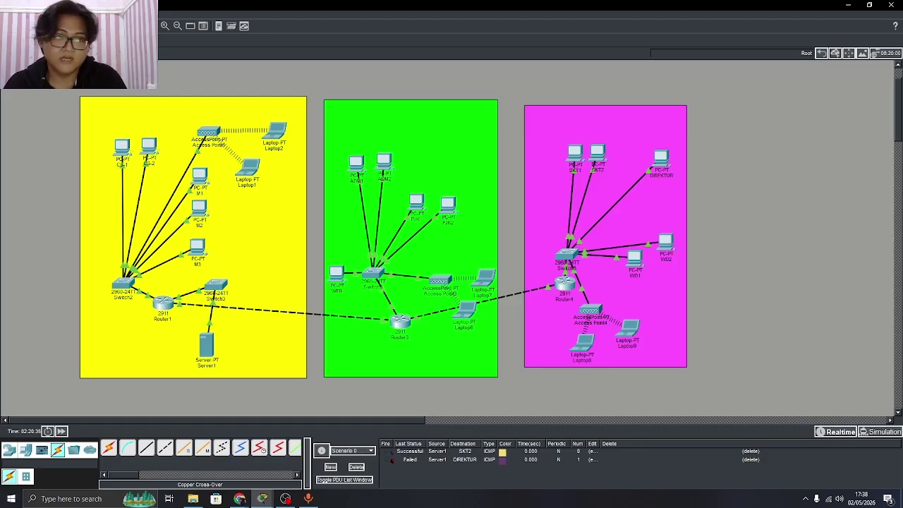
{"action": "left_click", "coordinate": [211, 345]}
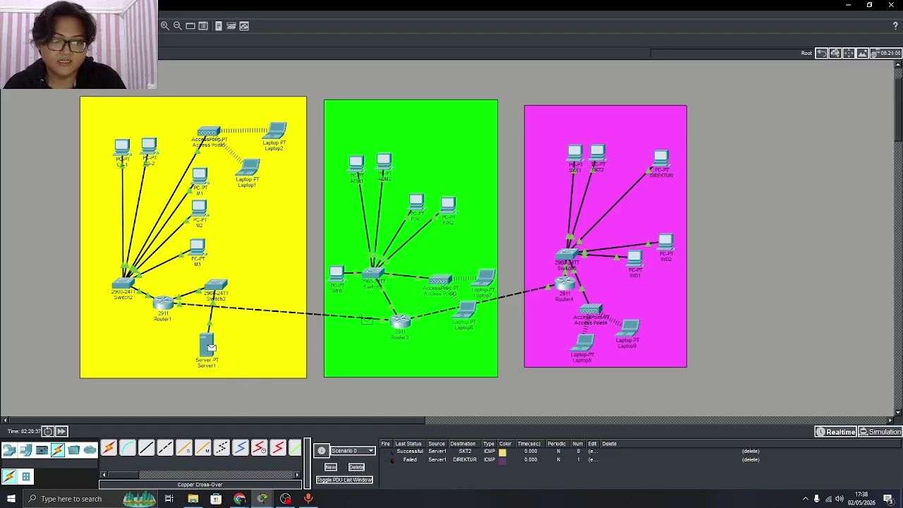
{"action": "left_click", "coordinate": [663, 164]}
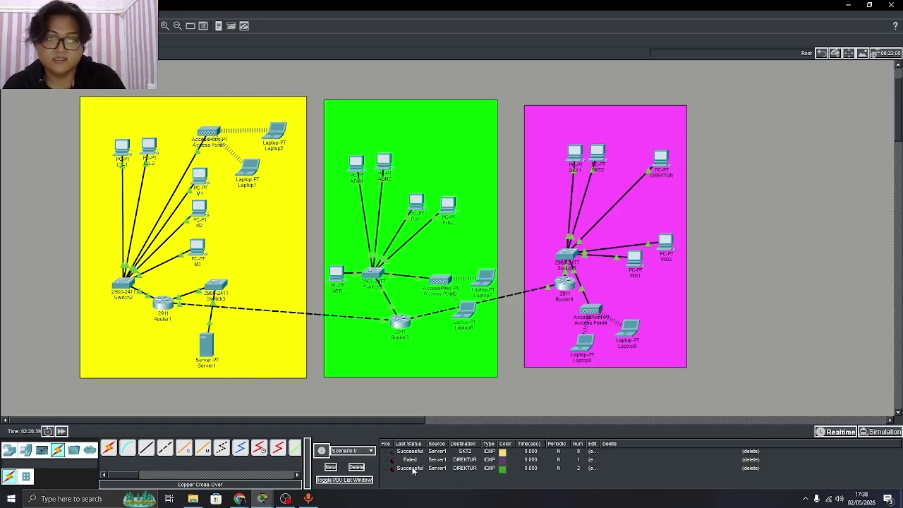
{"action": "left_click", "coordinate": [356, 467]}
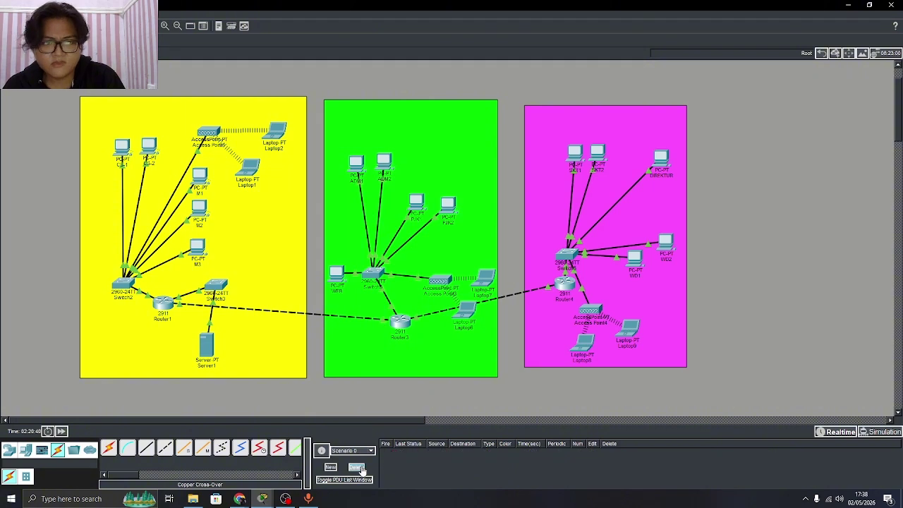